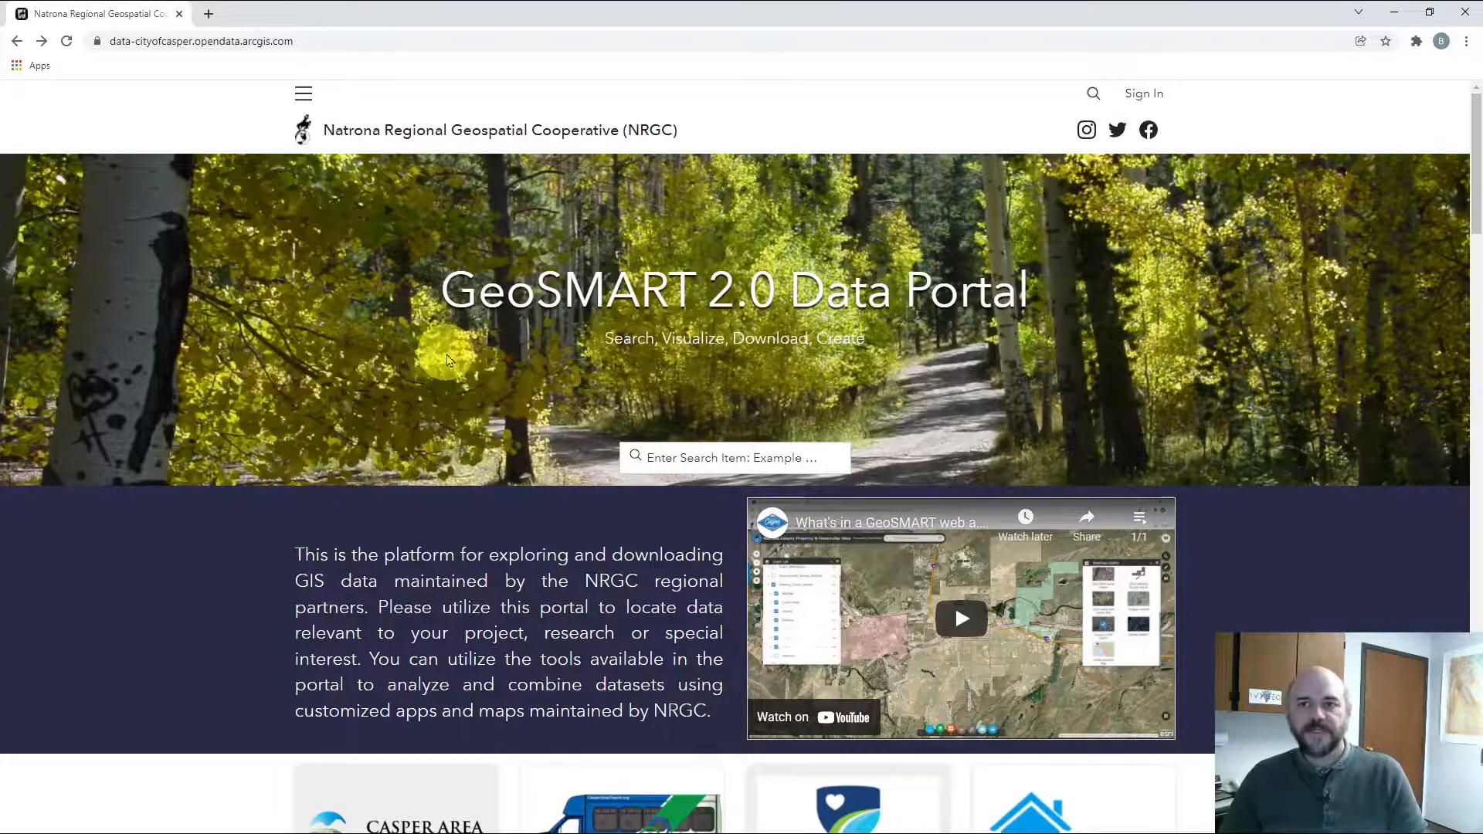
Scroll past the app cards to the Address & Street, Boundaries and Parks category cards
{"action": "scroll", "coordinate": [554, 369], "scroll_direction": "down", "scroll_amount": 14}
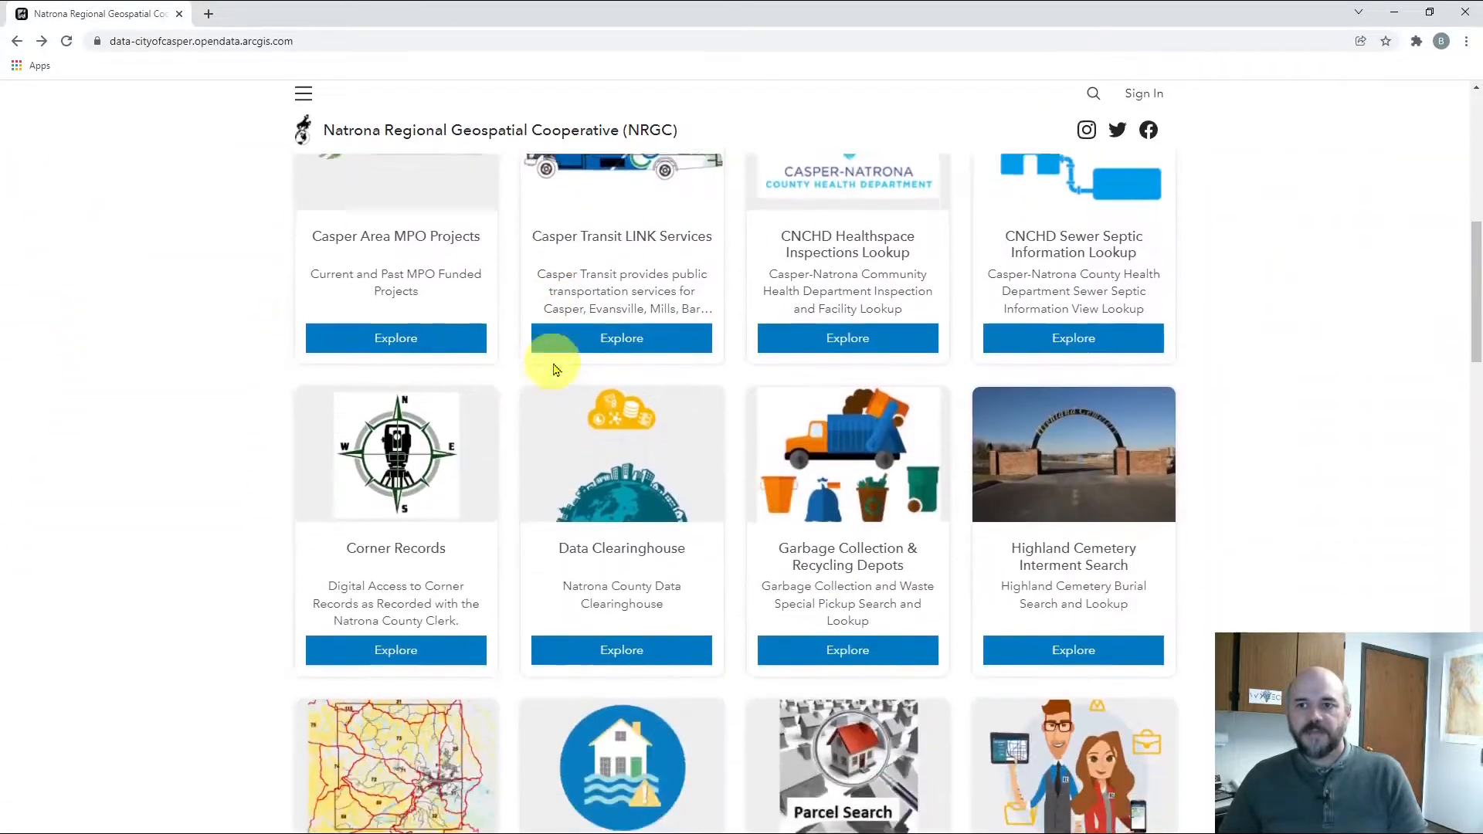
{"action": "scroll", "coordinate": [555, 370], "scroll_direction": "down", "scroll_amount": 14}
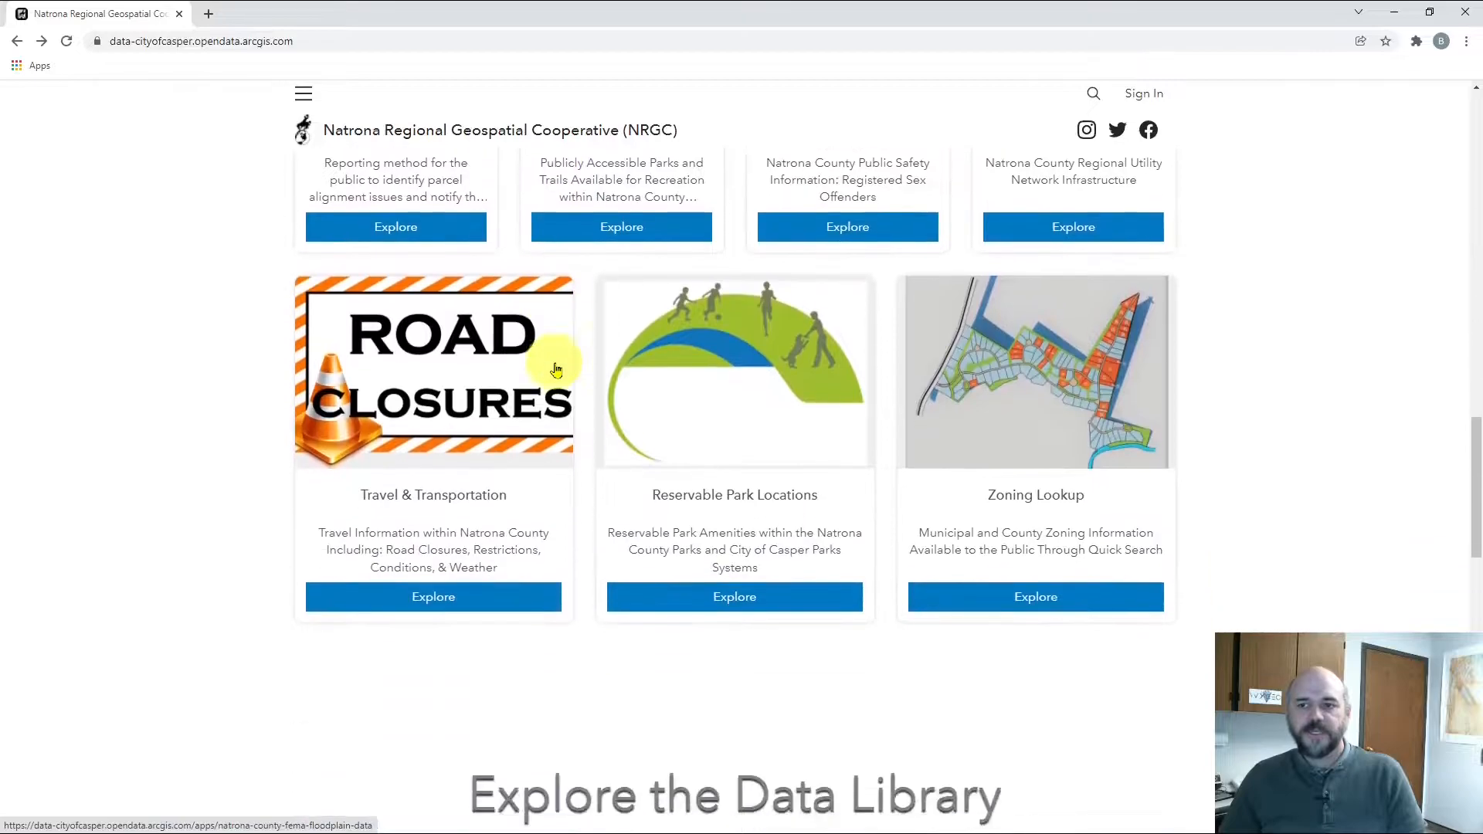
{"action": "scroll", "coordinate": [555, 370], "scroll_direction": "down", "scroll_amount": 1}
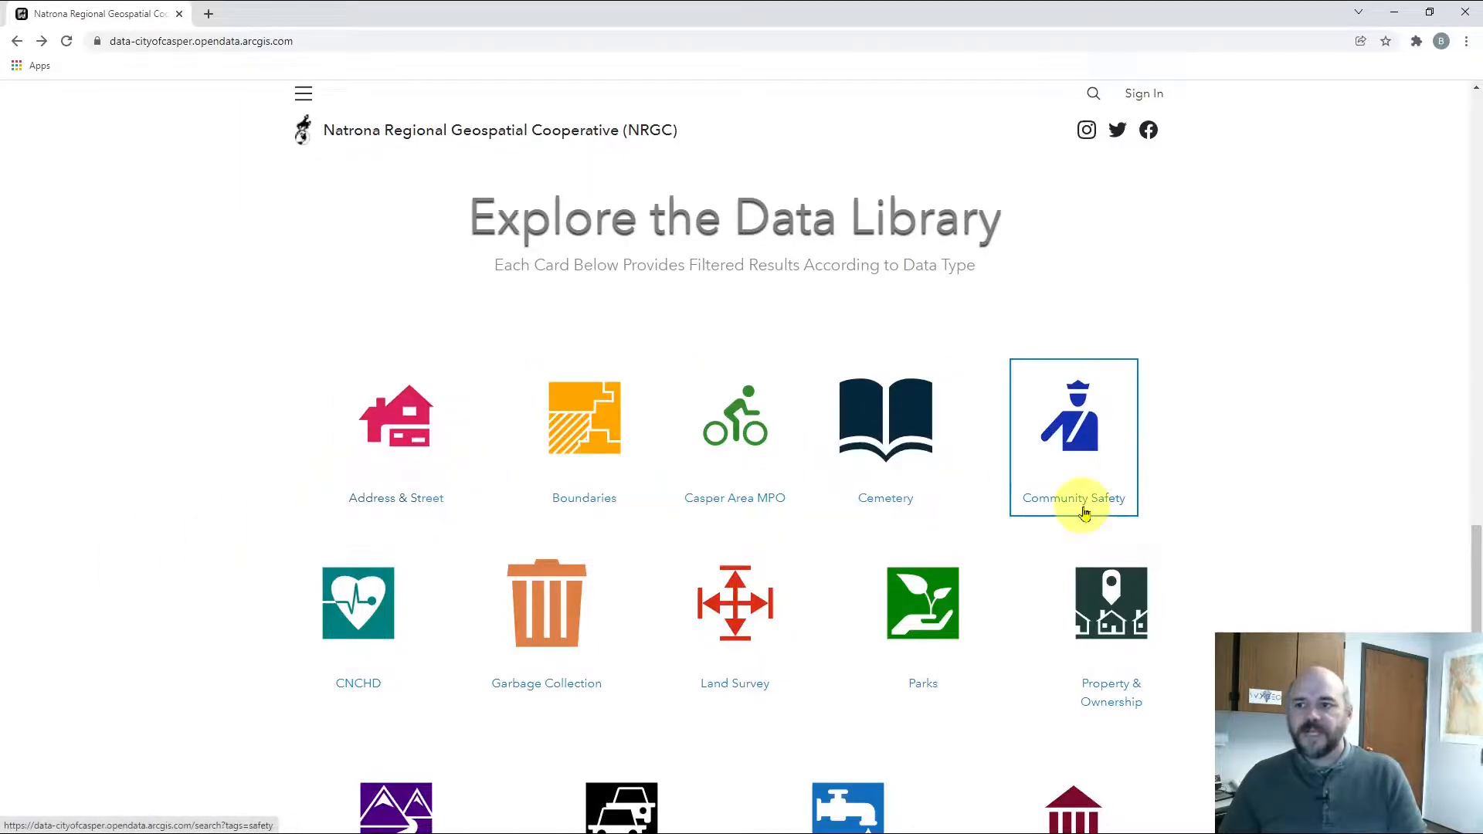
Open the Property & Ownership category and point out its 42 results
{"action": "left_click", "coordinate": [1105, 606]}
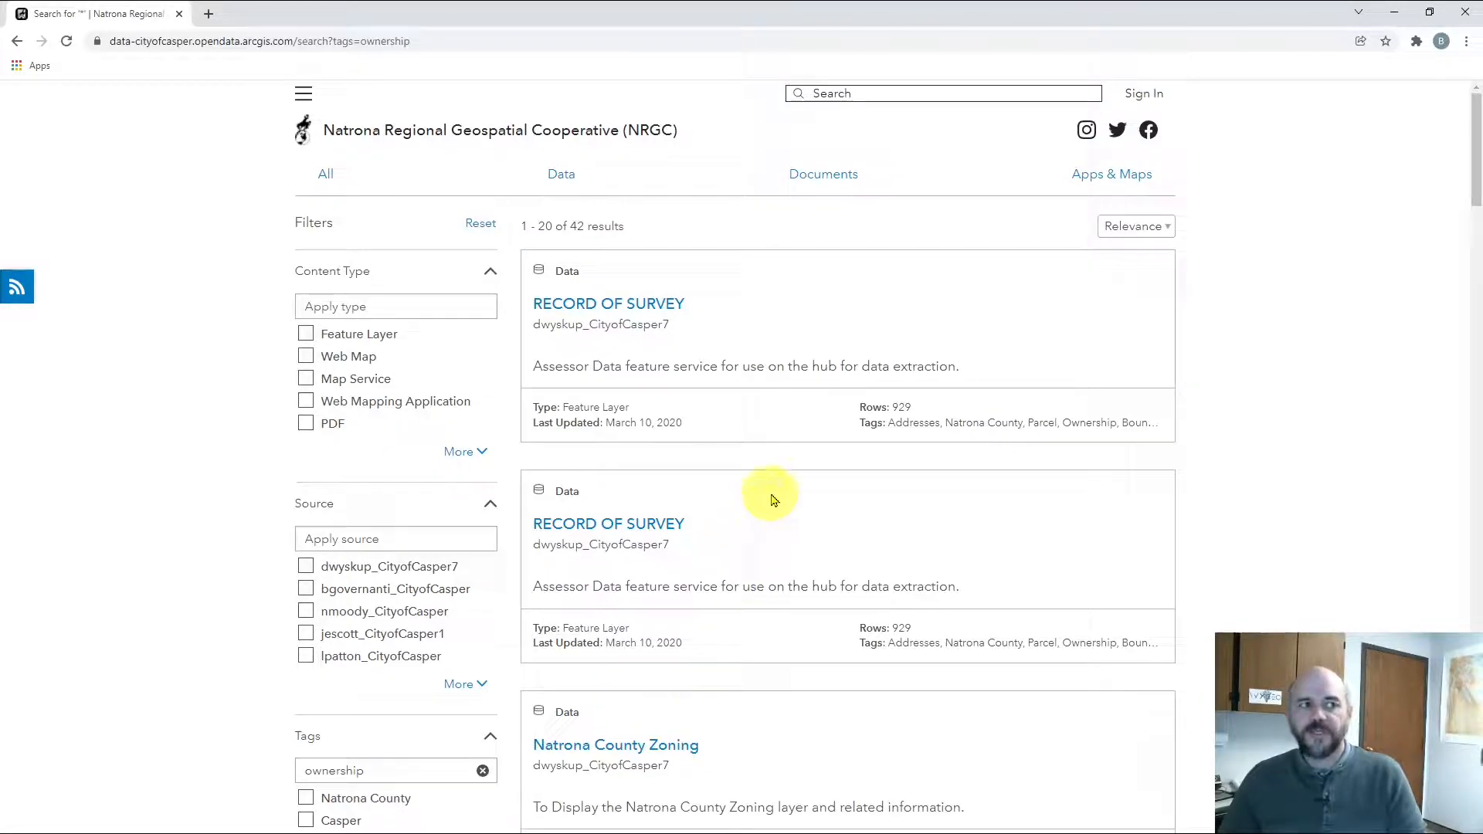
{"action": "scroll", "coordinate": [773, 499], "scroll_direction": "down", "scroll_amount": 3}
{"action": "scroll", "coordinate": [773, 500], "scroll_direction": "down", "scroll_amount": 2}
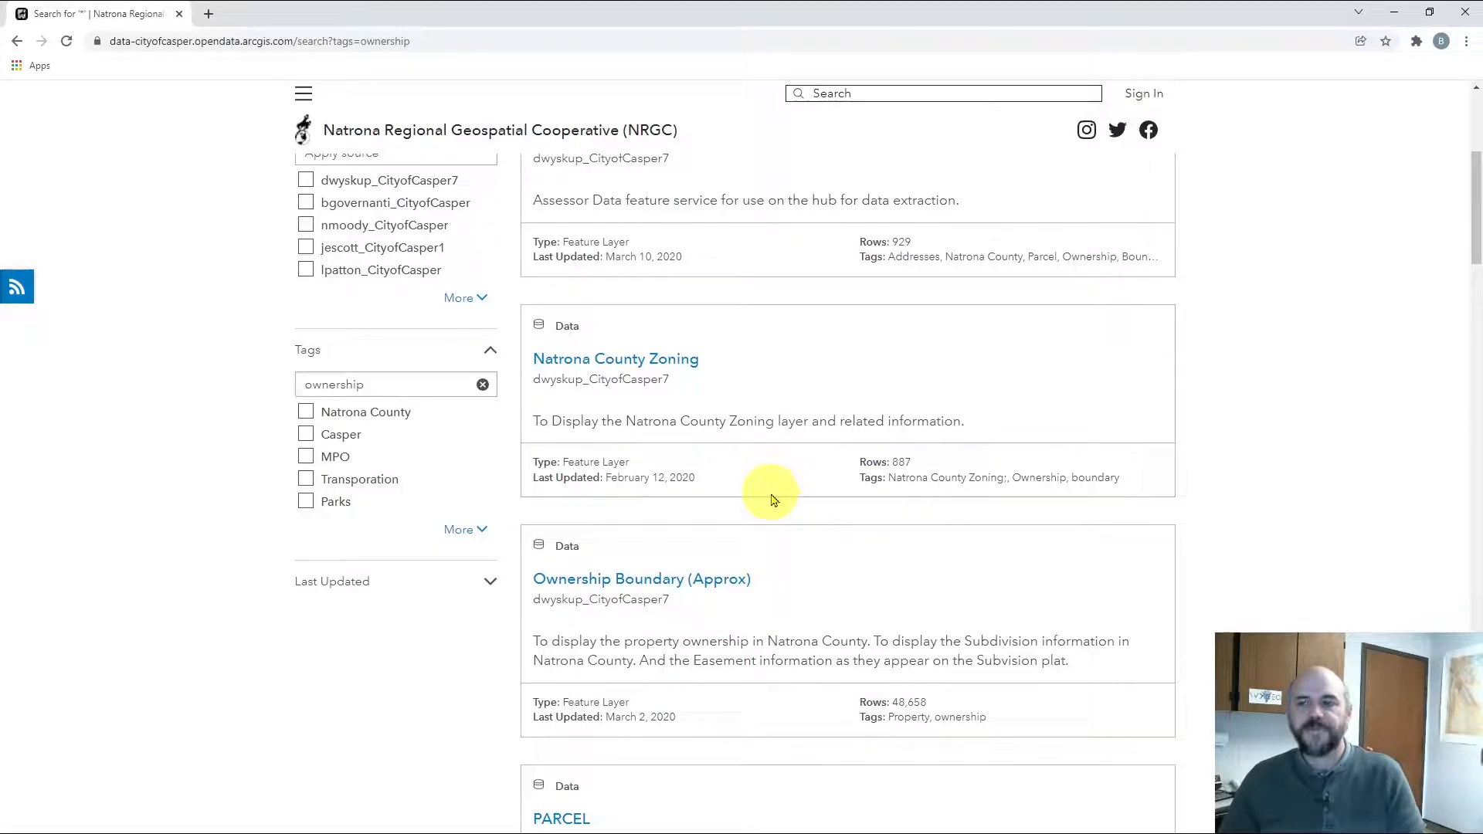
{"action": "scroll", "coordinate": [772, 494], "scroll_direction": "up", "scroll_amount": 5}
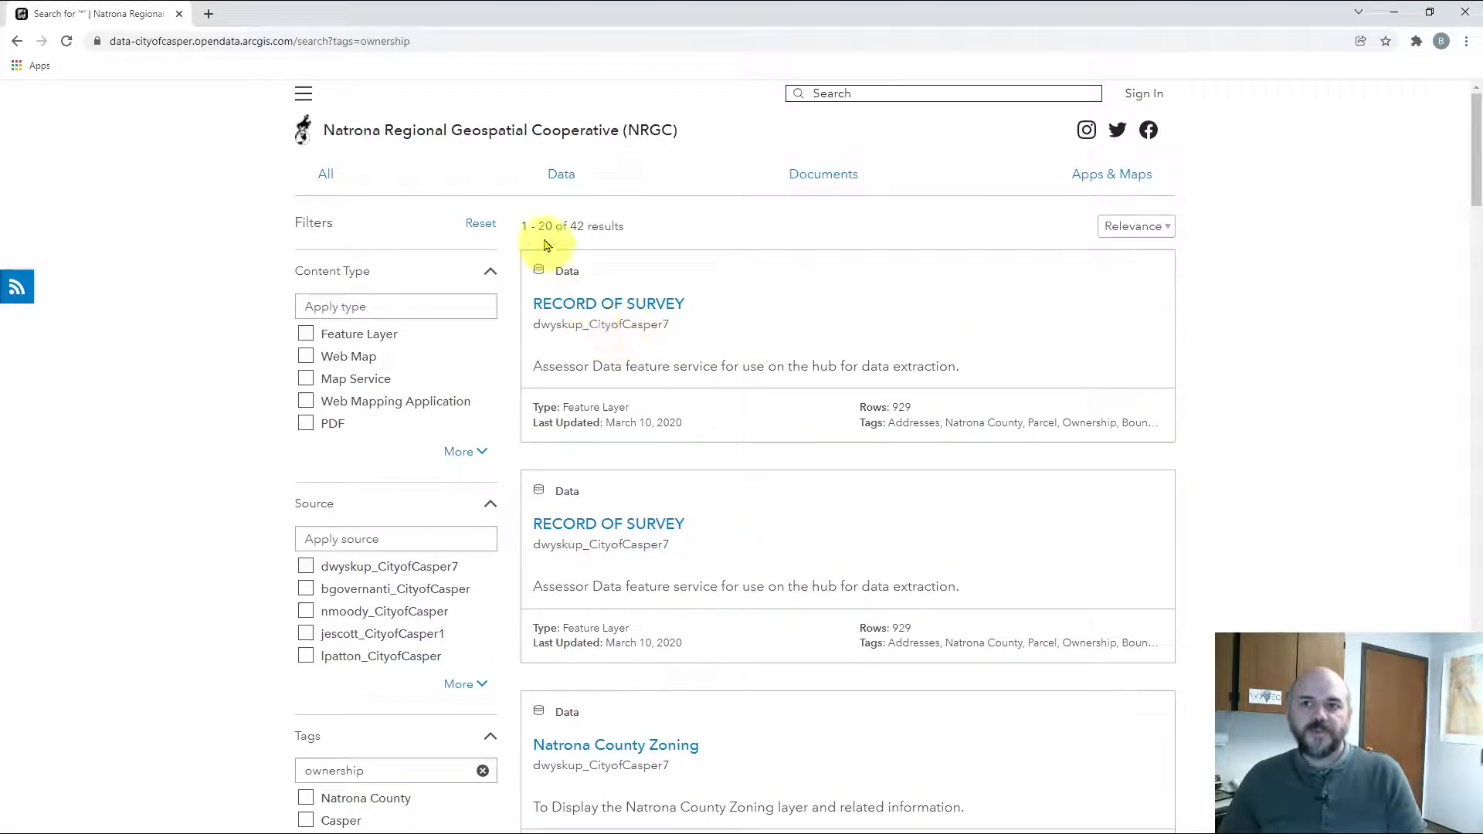
{"action": "left_click_drag", "start_coordinate": [522, 226], "coordinate": [632, 225]}
{"action": "left_click", "coordinate": [791, 332]}
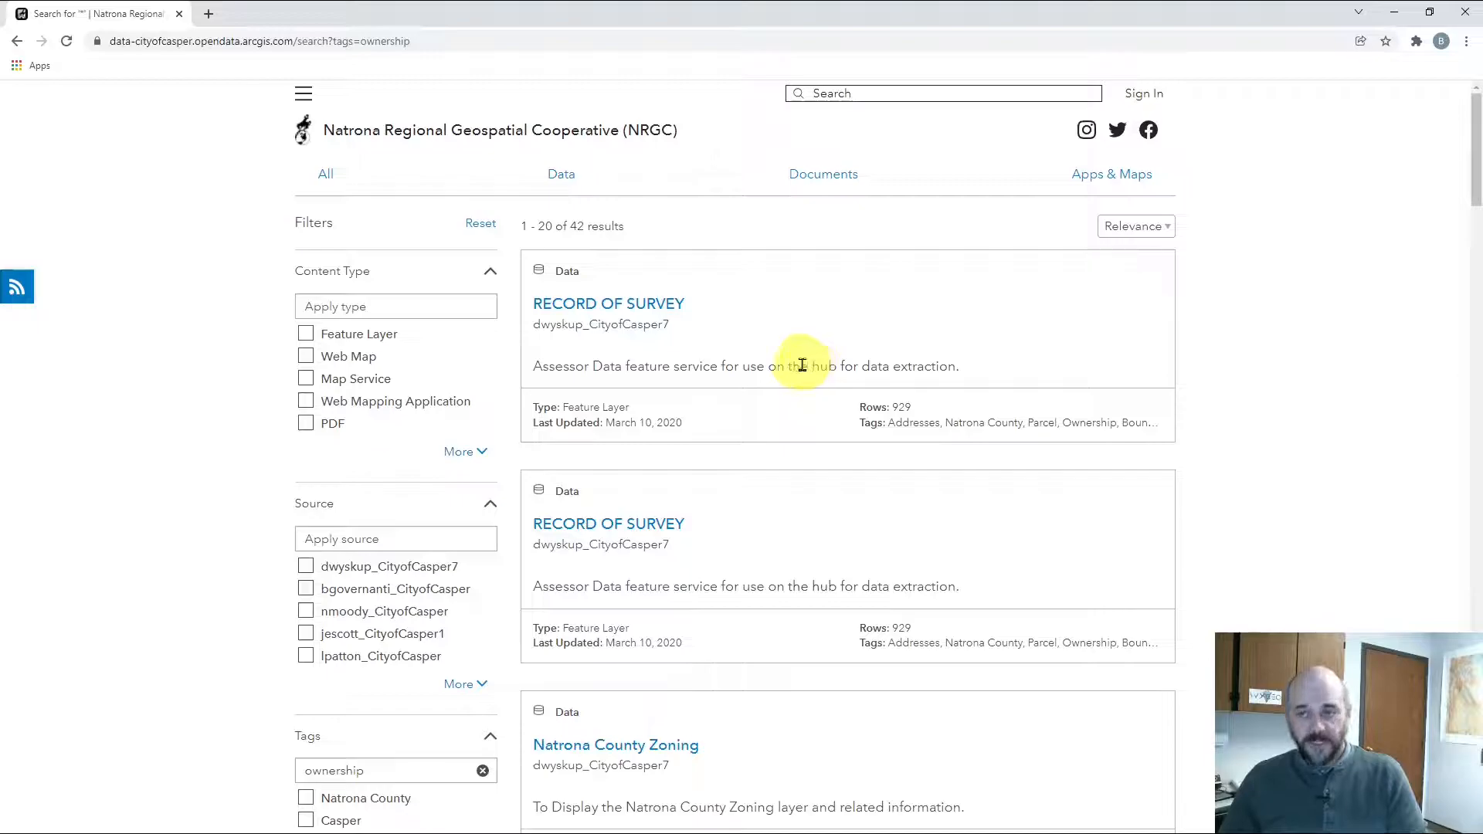
Scroll the search results down to the PLAT dataset card
{"action": "scroll", "coordinate": [802, 367], "scroll_direction": "down", "scroll_amount": 7}
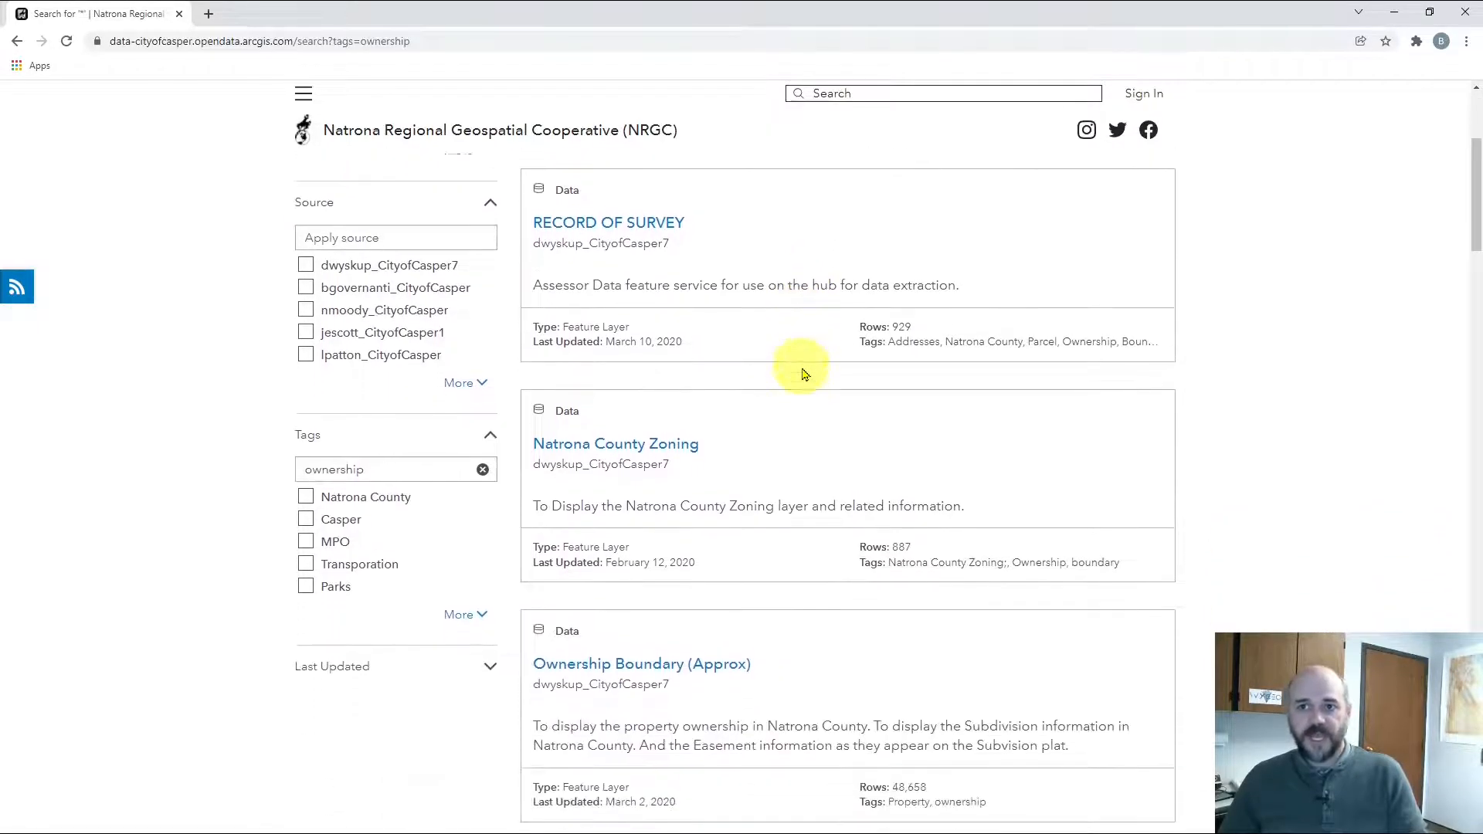
{"action": "scroll", "coordinate": [803, 374], "scroll_direction": "down", "scroll_amount": 3}
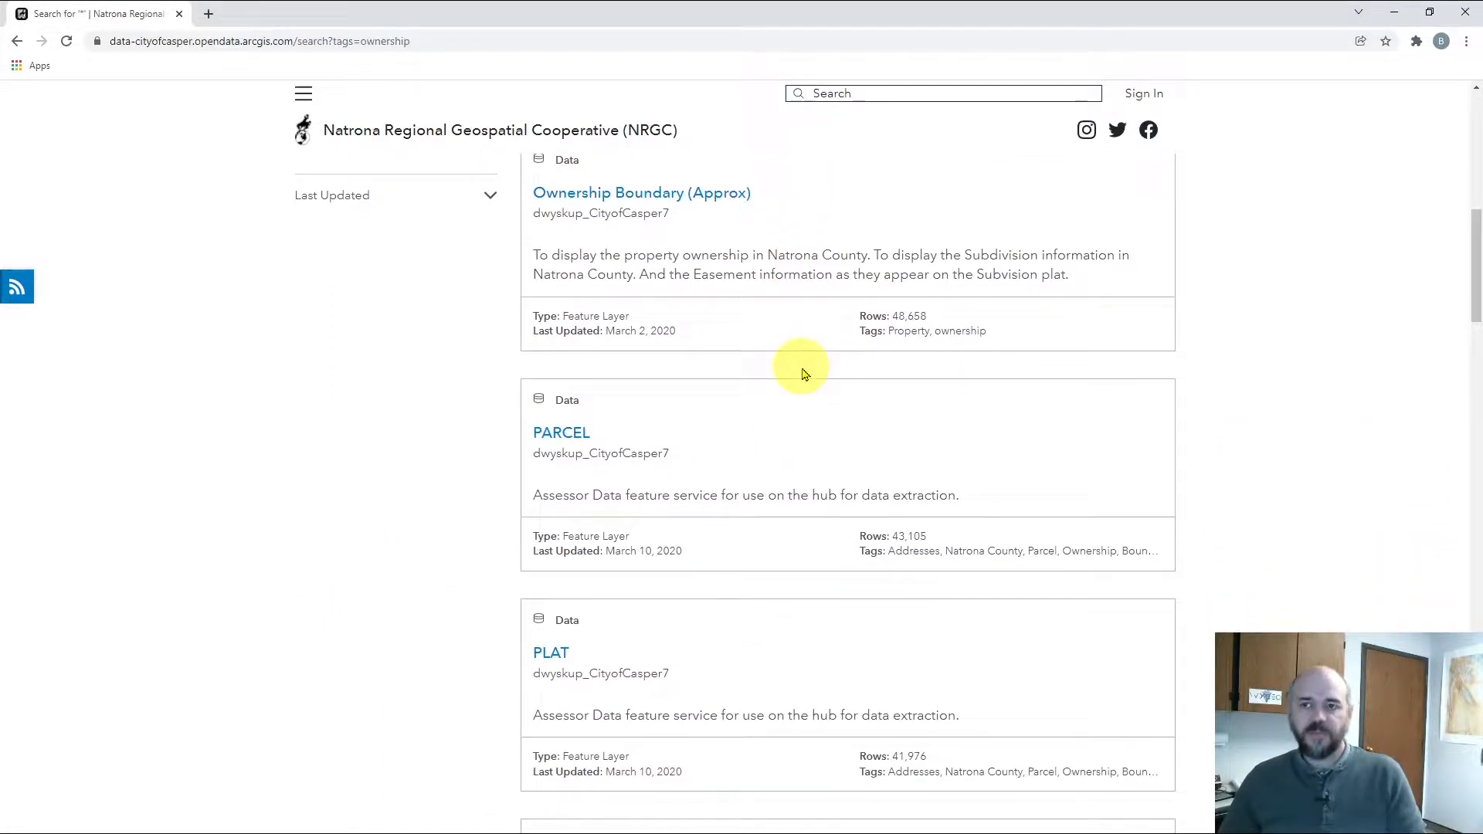
{"action": "scroll", "coordinate": [802, 374], "scroll_direction": "down", "scroll_amount": 12}
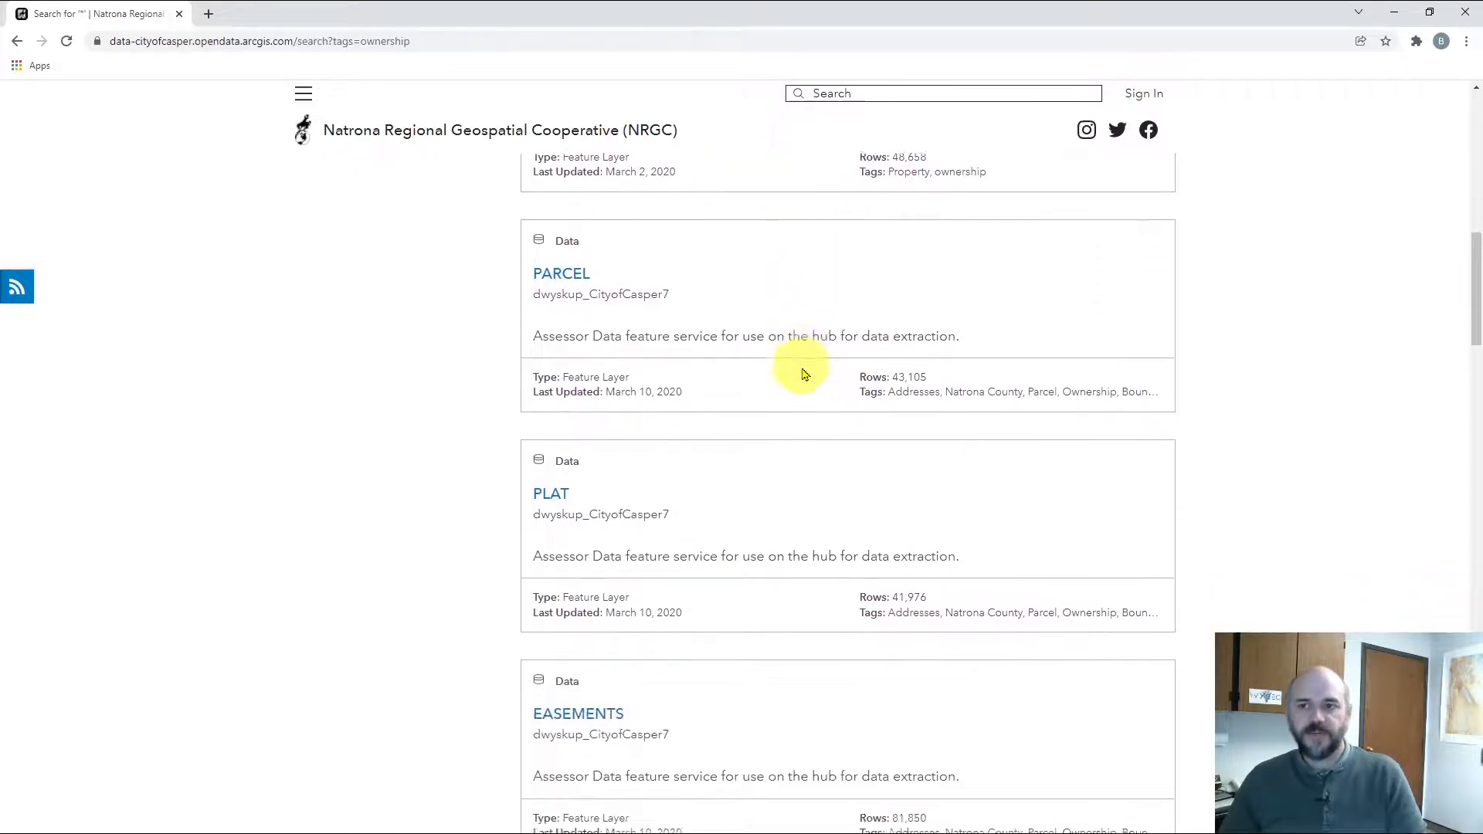
{"action": "scroll", "coordinate": [802, 373], "scroll_direction": "down", "scroll_amount": 8}
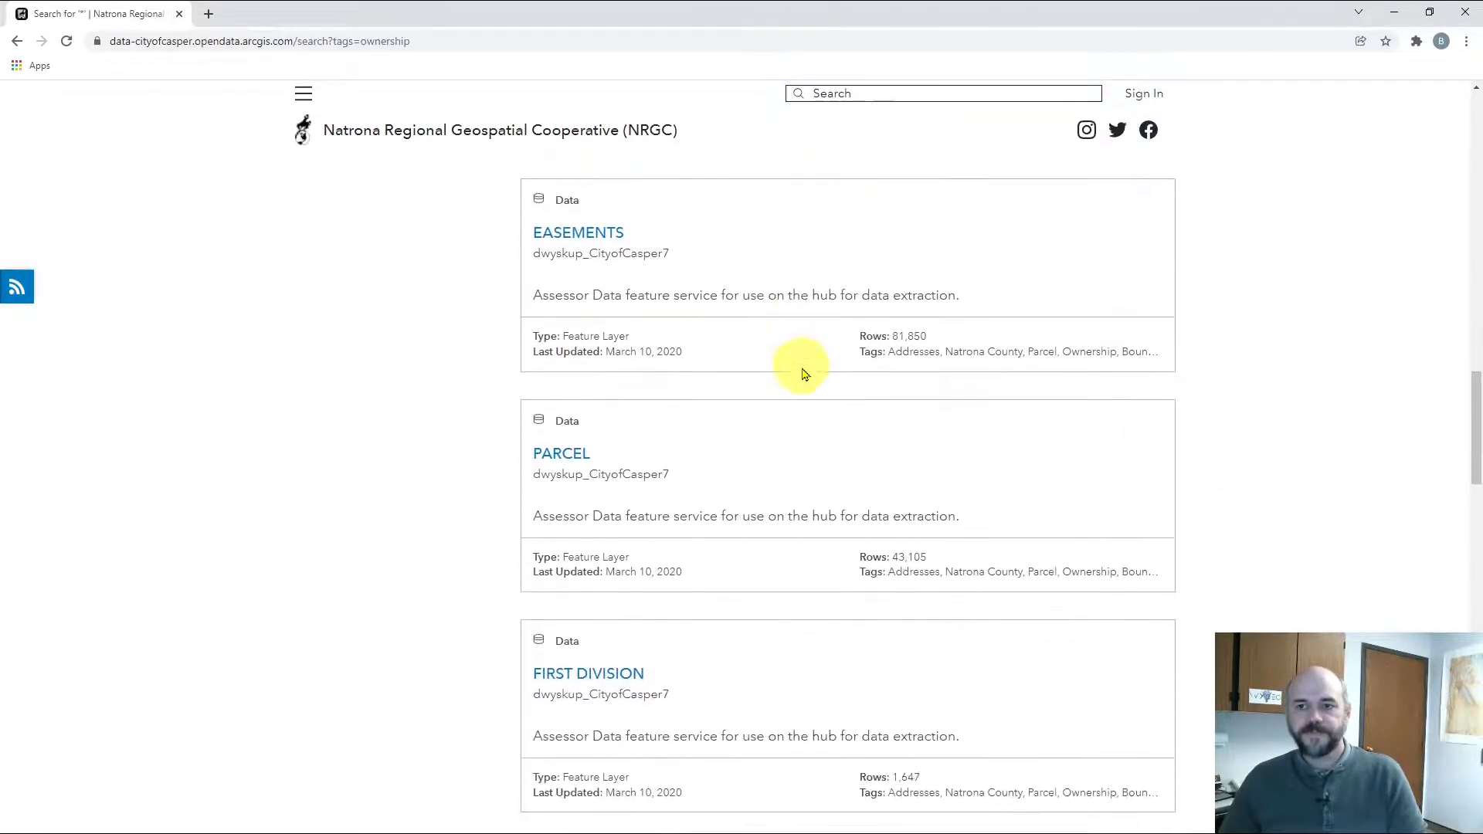
{"action": "scroll", "coordinate": [802, 373], "scroll_direction": "down", "scroll_amount": 2}
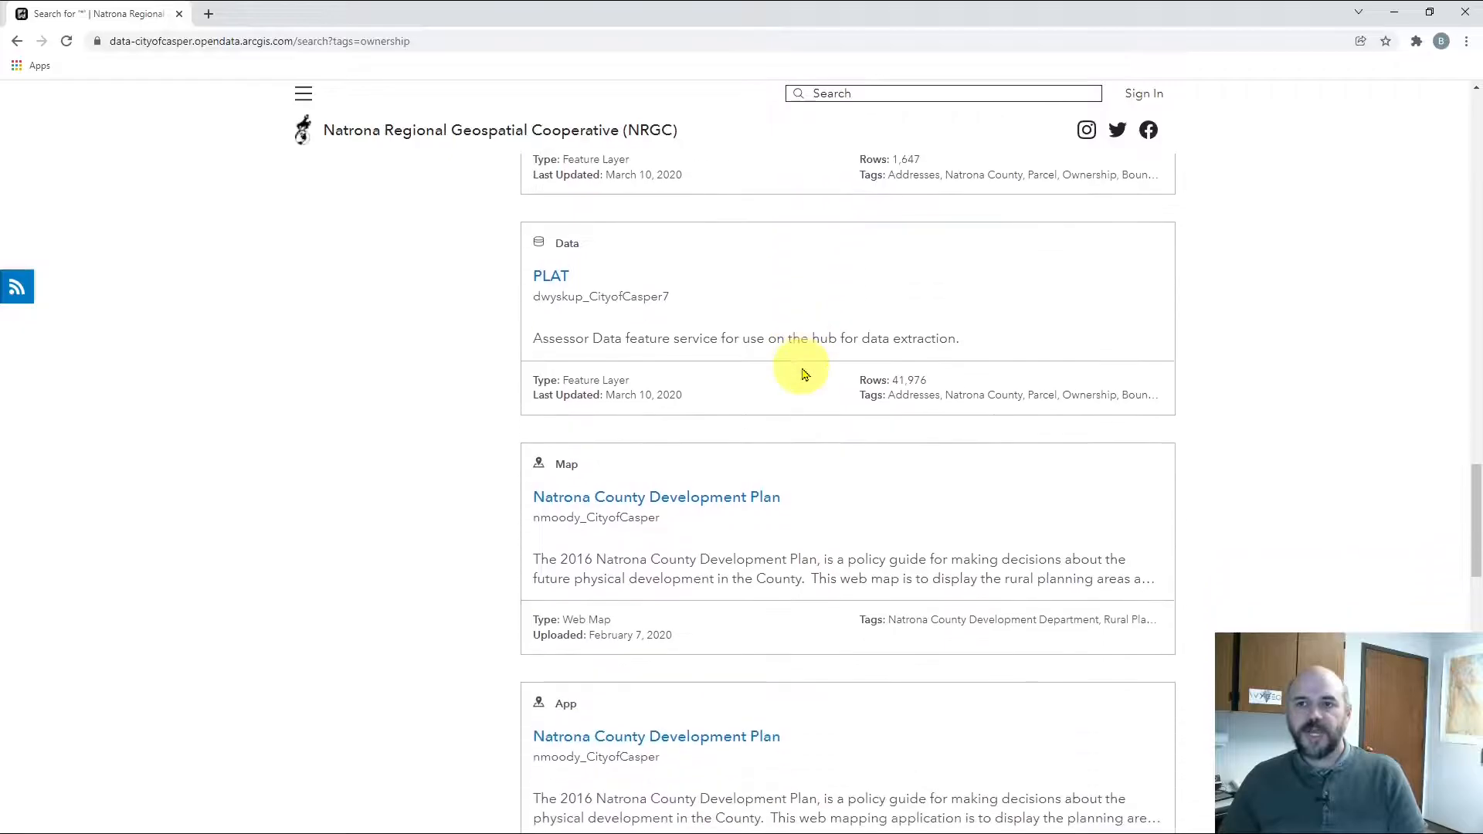
{"action": "scroll", "coordinate": [558, 278], "scroll_direction": "up", "scroll_amount": 1}
Open the PLAT dataset and view its attribute filter and download format panels
{"action": "left_click", "coordinate": [564, 310]}
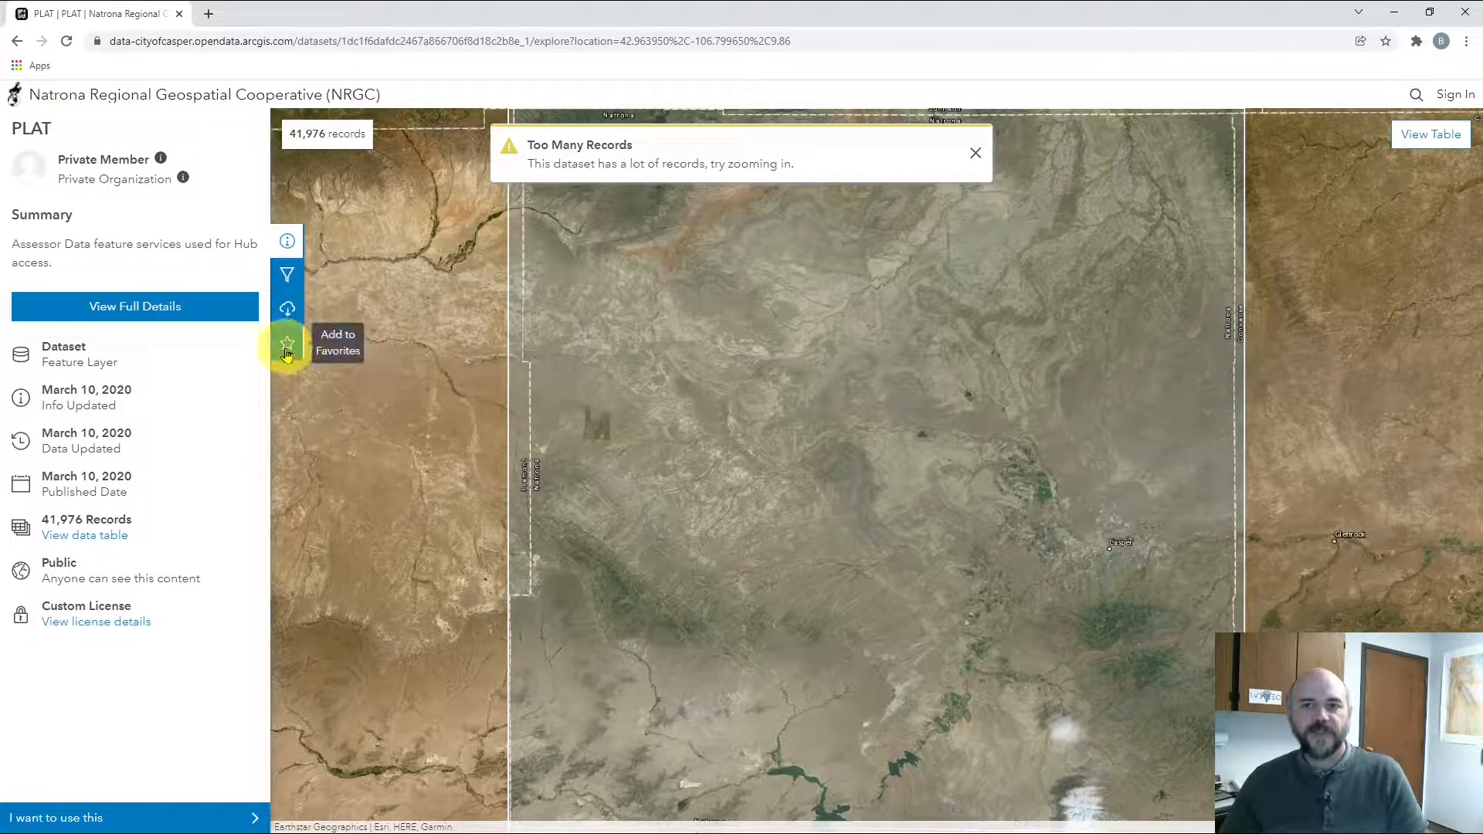
{"action": "left_click", "coordinate": [287, 280]}
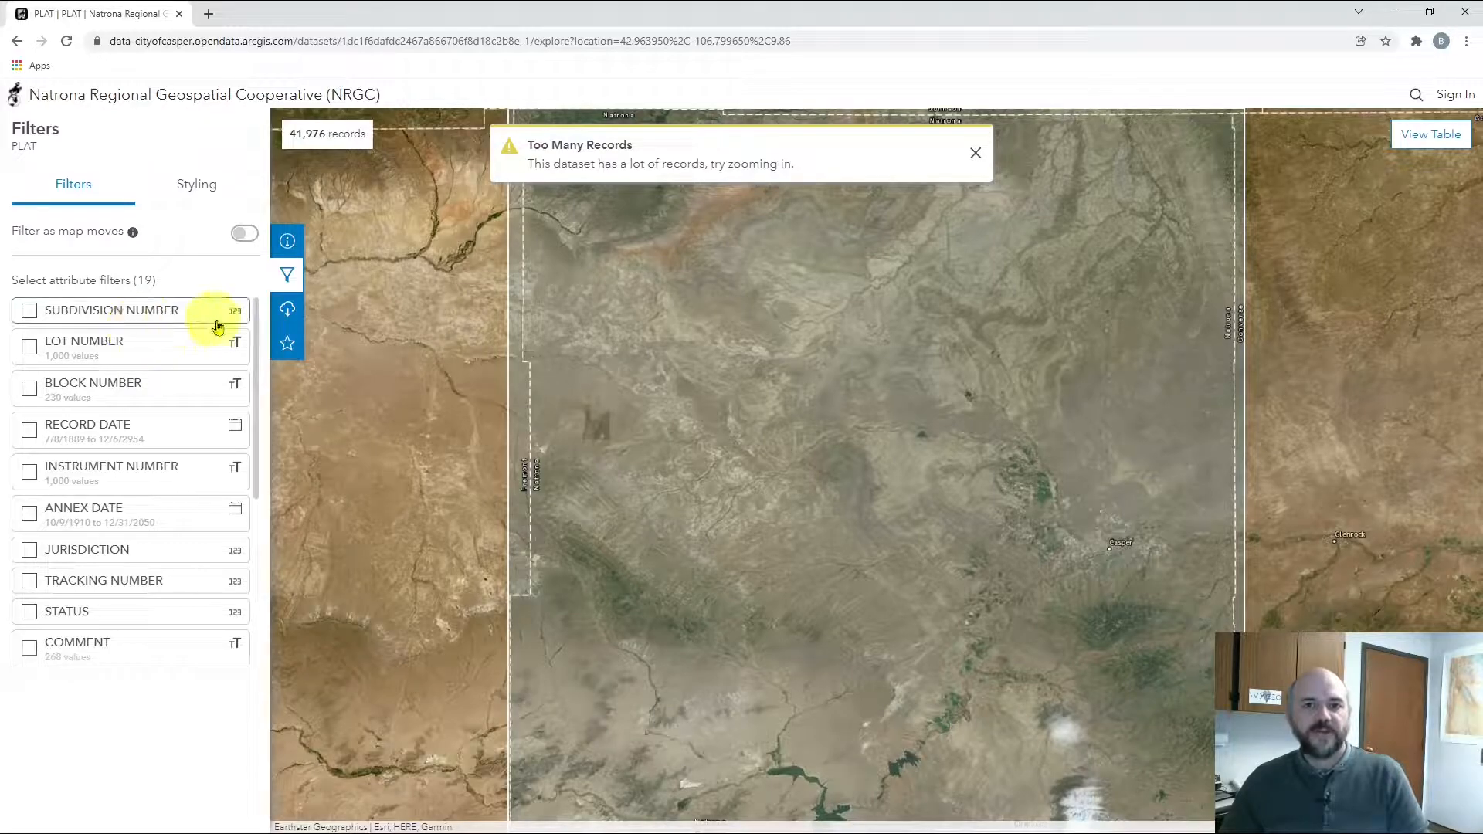
{"action": "left_click", "coordinate": [287, 311]}
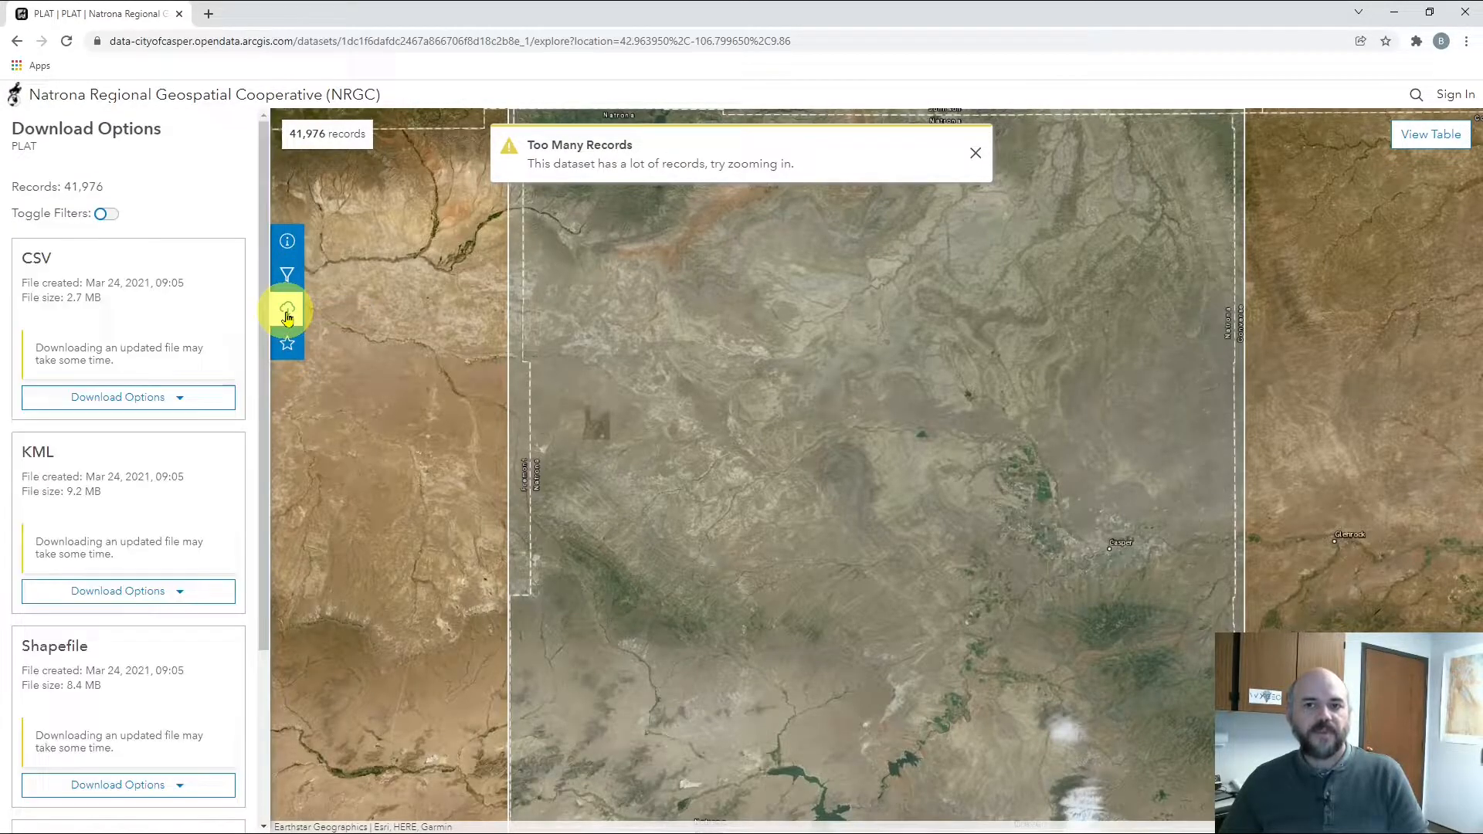
{"action": "scroll", "coordinate": [118, 642], "scroll_direction": "down", "scroll_amount": 2}
{"action": "scroll", "coordinate": [121, 365], "scroll_direction": "up", "scroll_amount": 2}
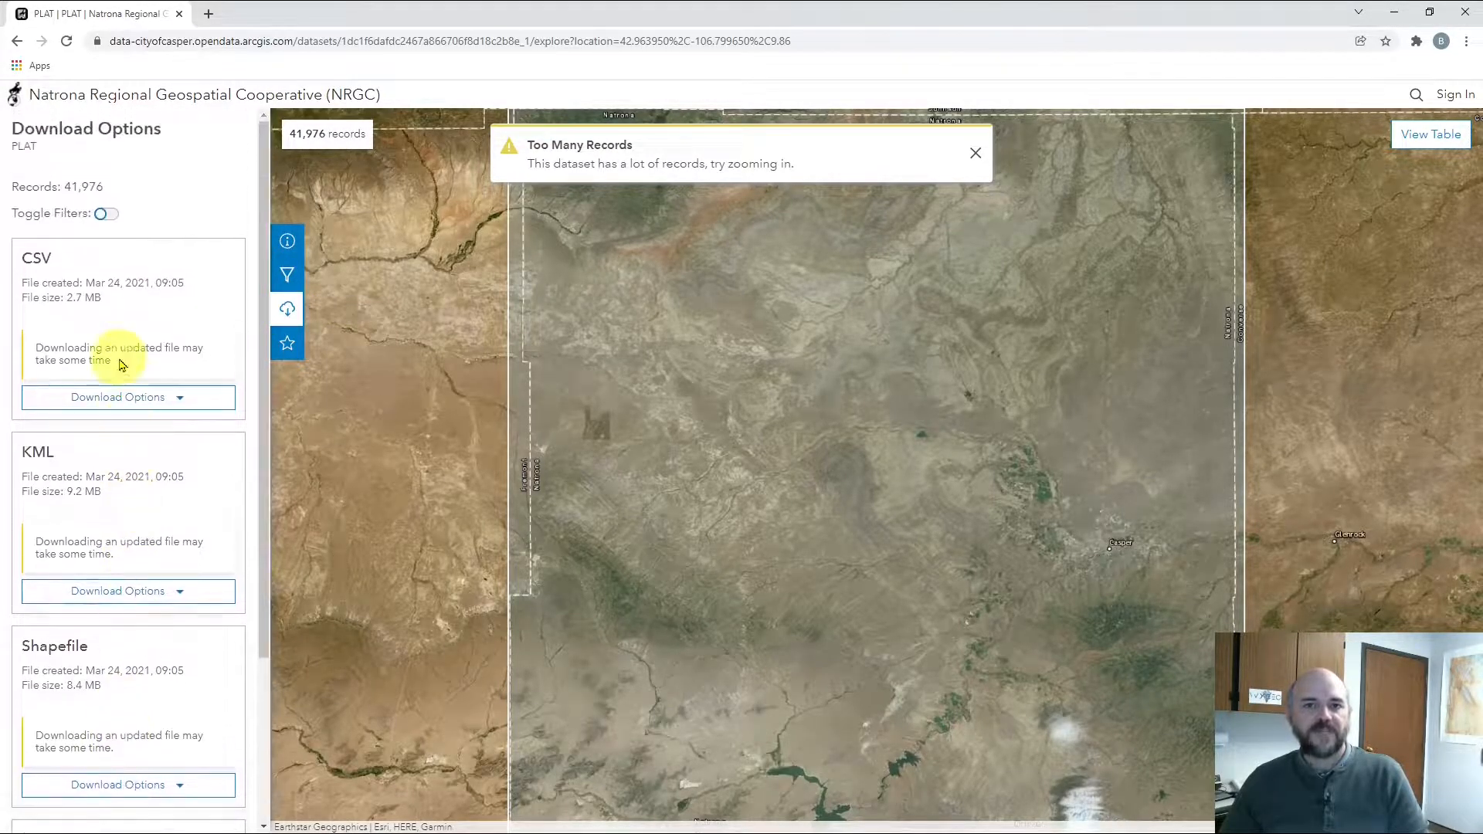
Try adding PLAT to favorites, dismiss the sign-in prompt, and return to Filter Data
{"action": "left_click", "coordinate": [287, 345]}
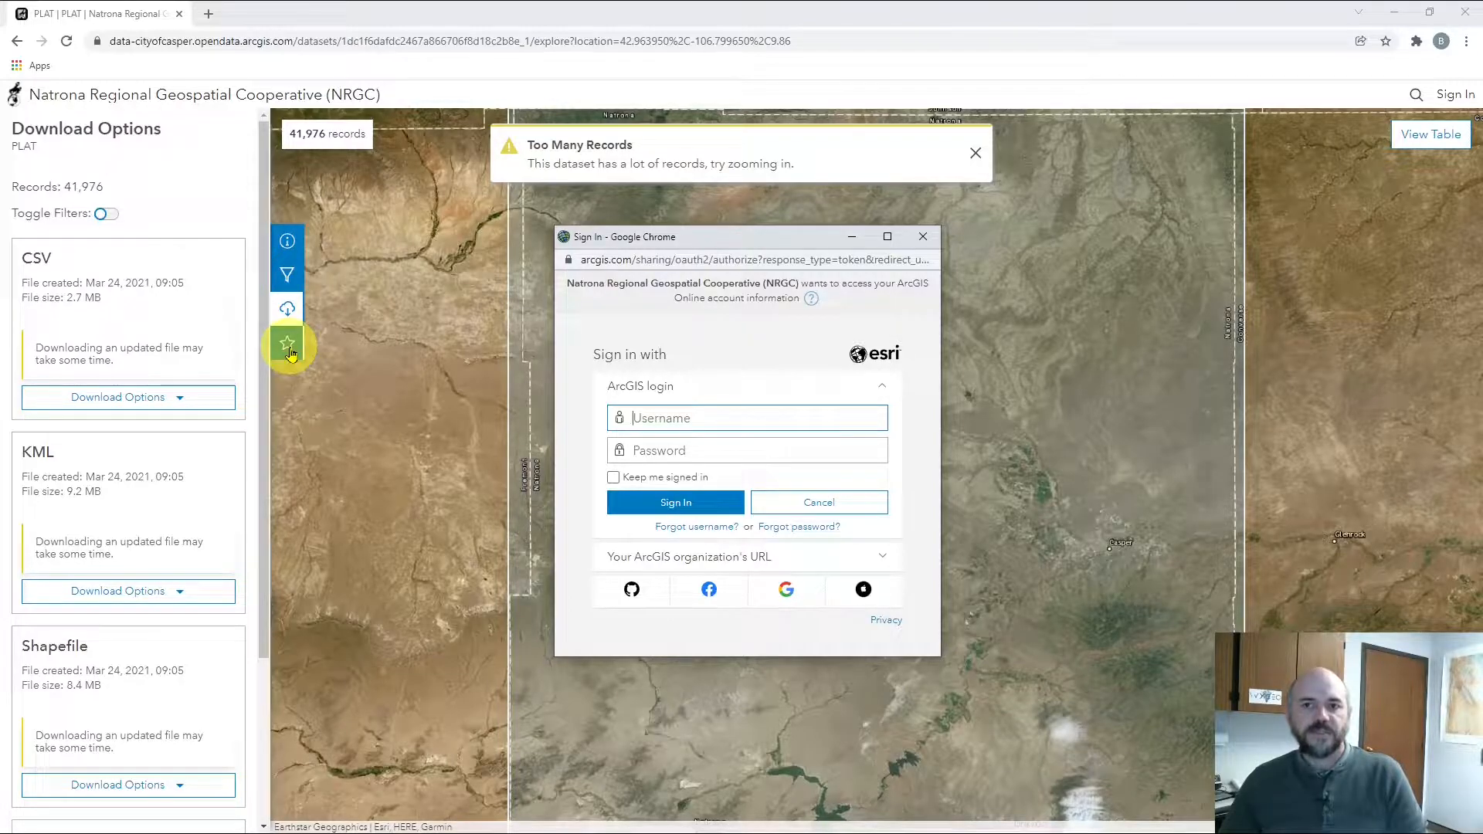
{"action": "left_click", "coordinate": [290, 353]}
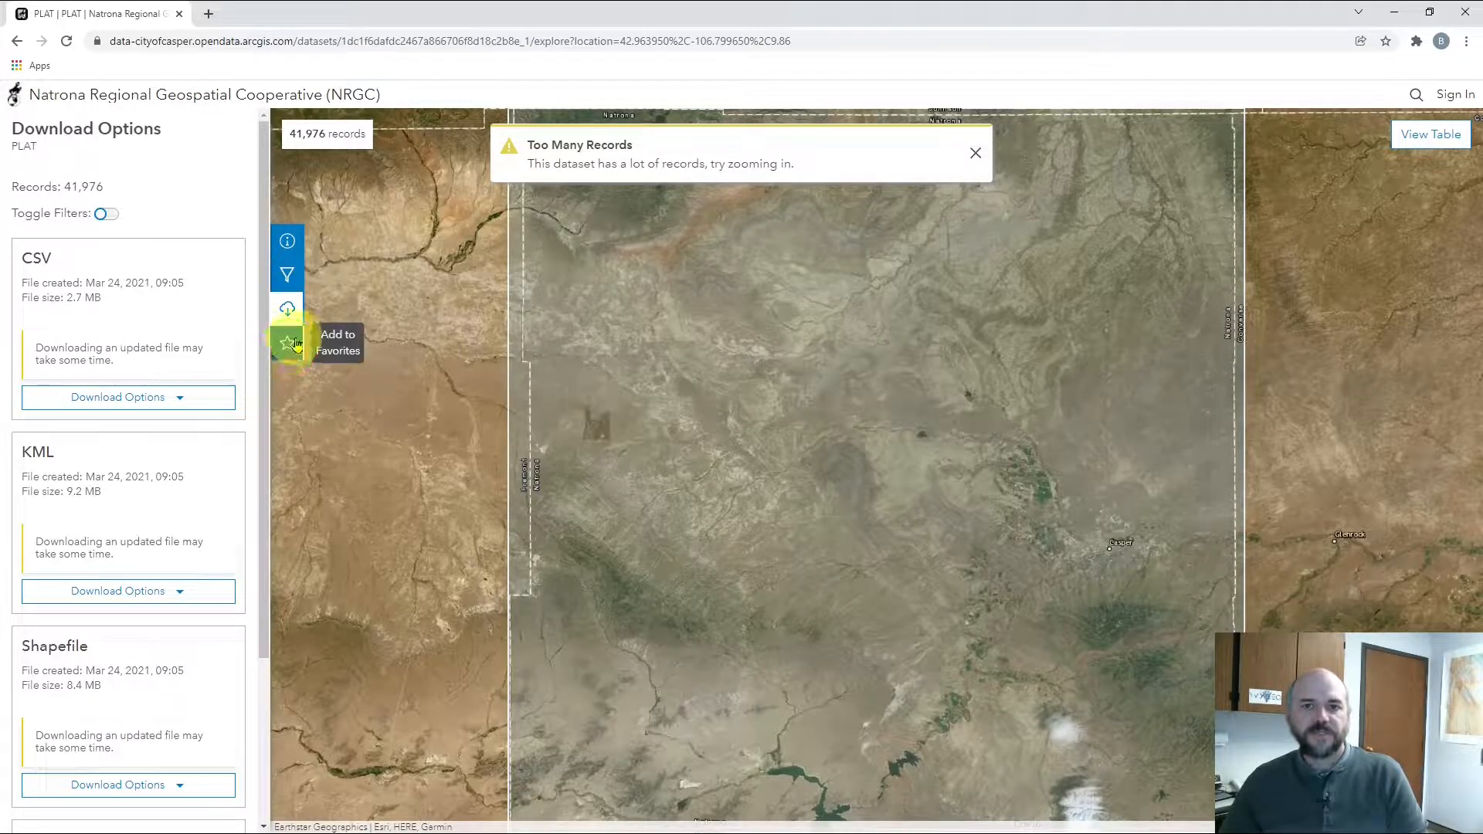
{"action": "left_click", "coordinate": [291, 281]}
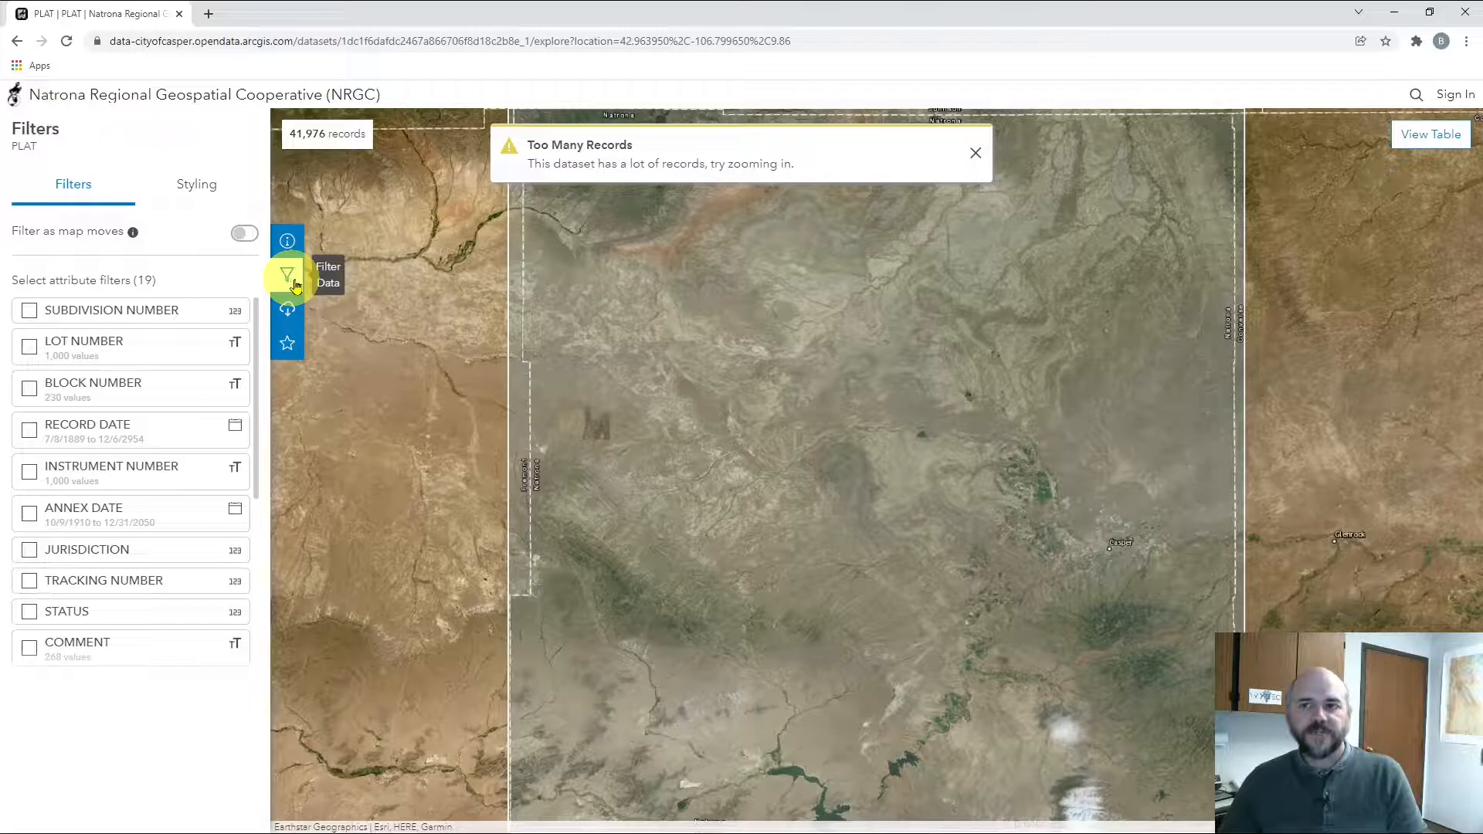
Pan and zoom the map into Casper's southern neighborhoods
{"action": "left_click_drag", "start_coordinate": [1032, 596], "coordinate": [881, 576]}
{"action": "left_click_drag", "start_coordinate": [728, 534], "coordinate": [812, 526]}
{"action": "left_click_drag", "start_coordinate": [944, 569], "coordinate": [757, 566]}
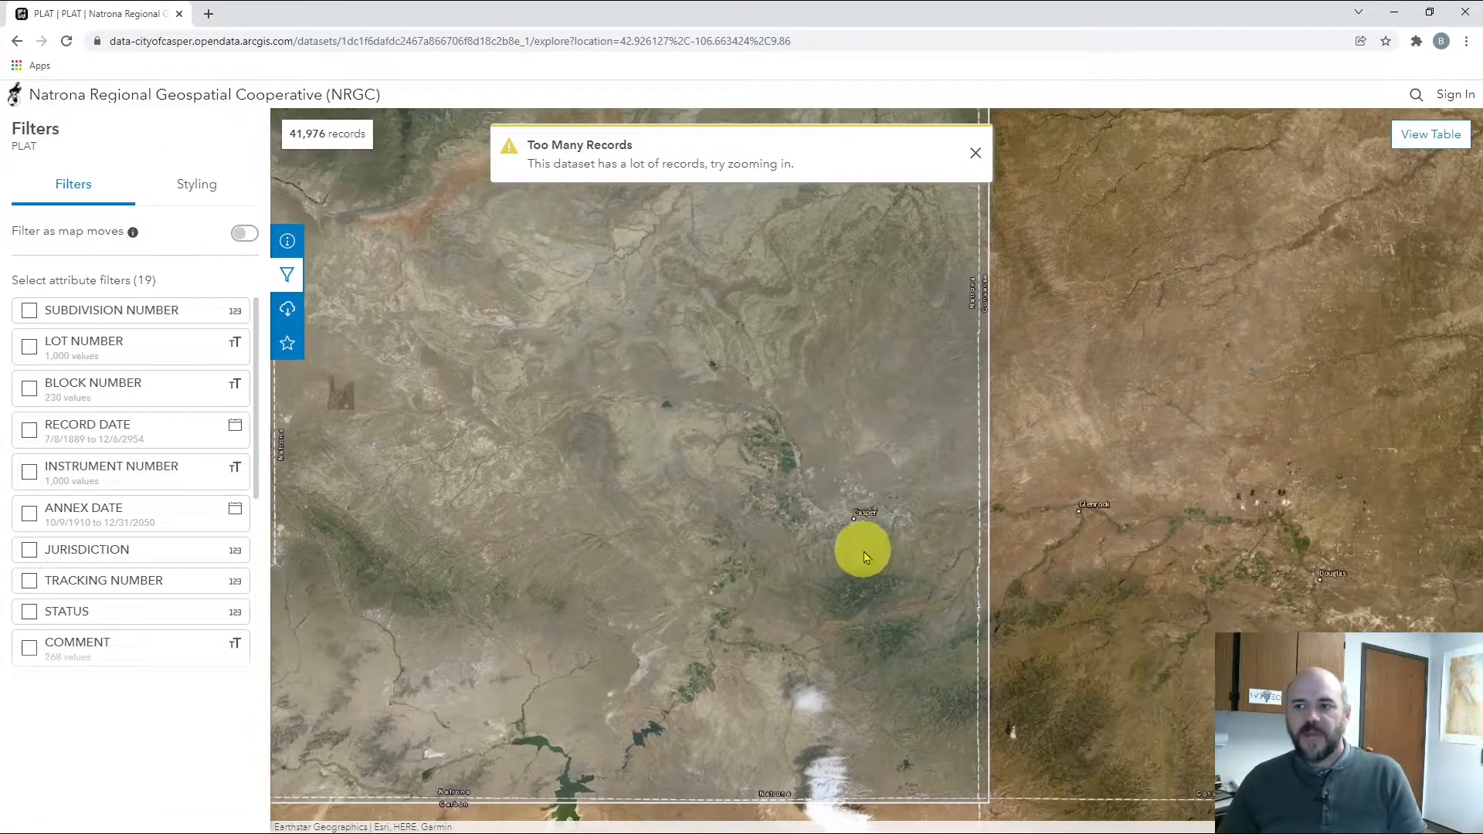
{"action": "scroll", "coordinate": [864, 551], "scroll_direction": "up", "scroll_amount": 3}
{"action": "left_click_drag", "start_coordinate": [880, 426], "coordinate": [817, 537]}
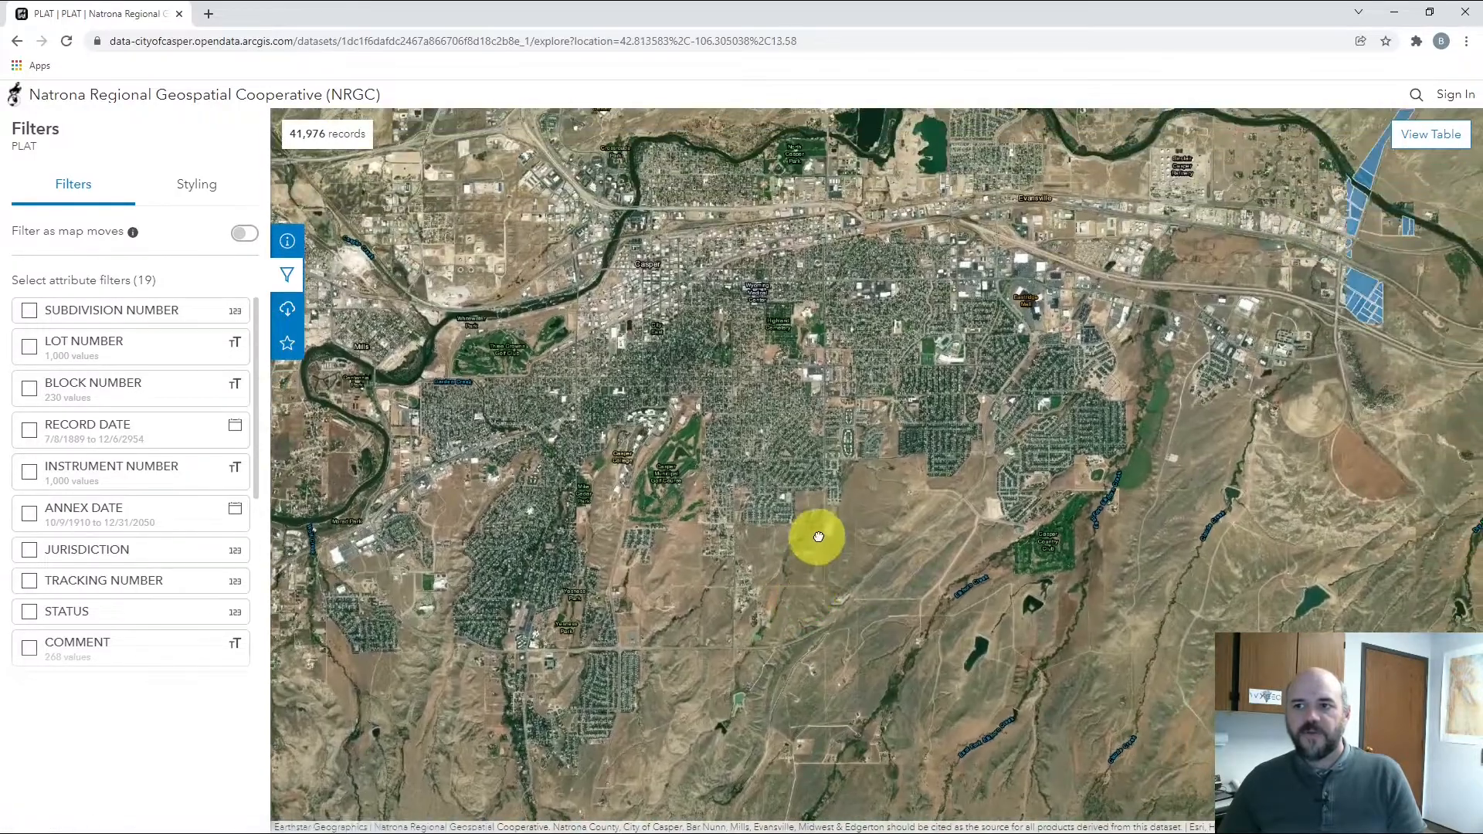
{"action": "scroll", "coordinate": [850, 489], "scroll_direction": "up", "scroll_amount": 4}
{"action": "left_click_drag", "start_coordinate": [870, 484], "coordinate": [846, 518]}
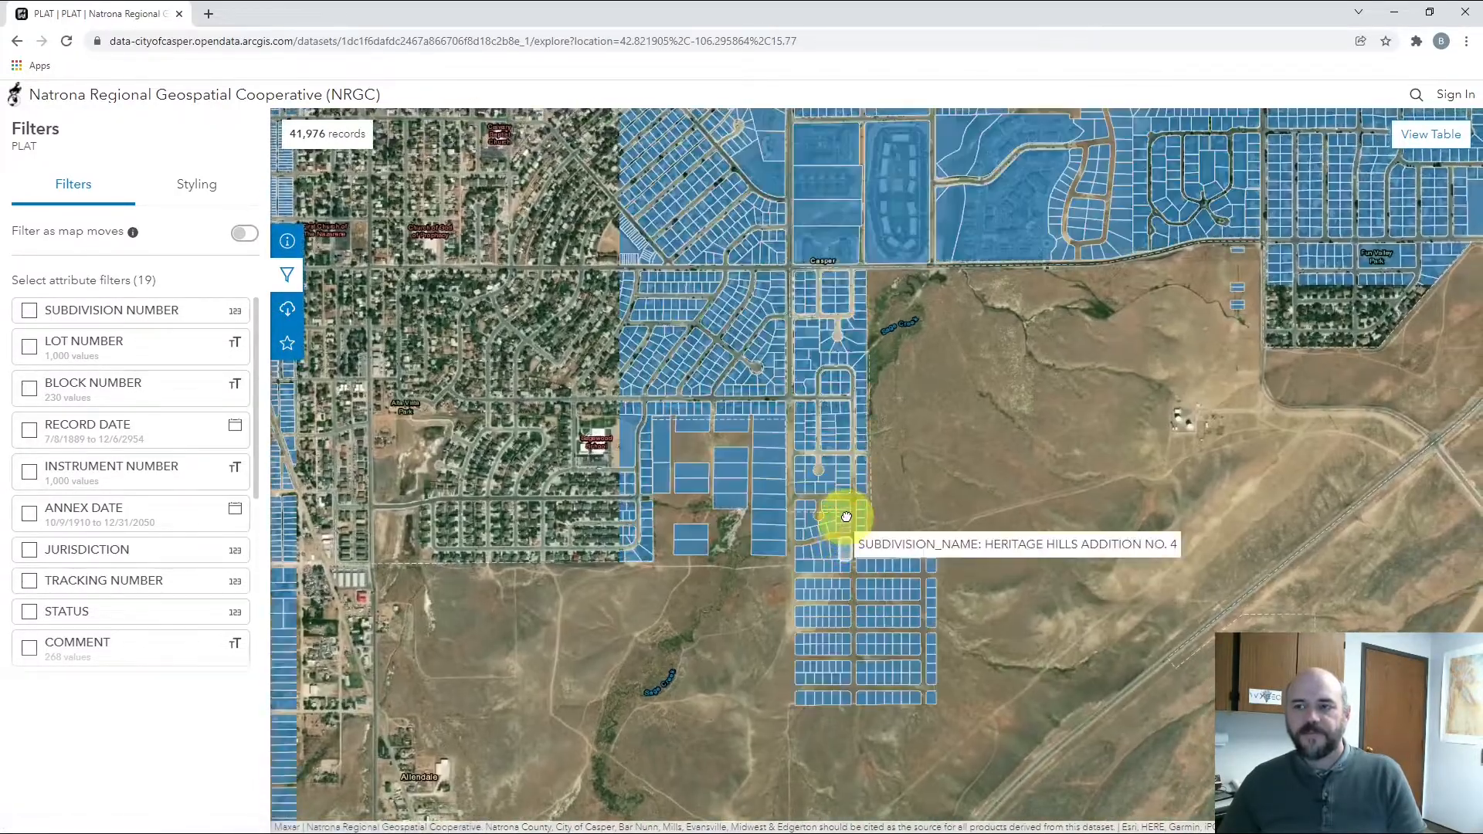
Inspect several parcels' attributes, including a Heritage Hills parcel
{"action": "left_click", "coordinate": [847, 544]}
{"action": "left_click", "coordinate": [845, 584]}
{"action": "left_click", "coordinate": [845, 593]}
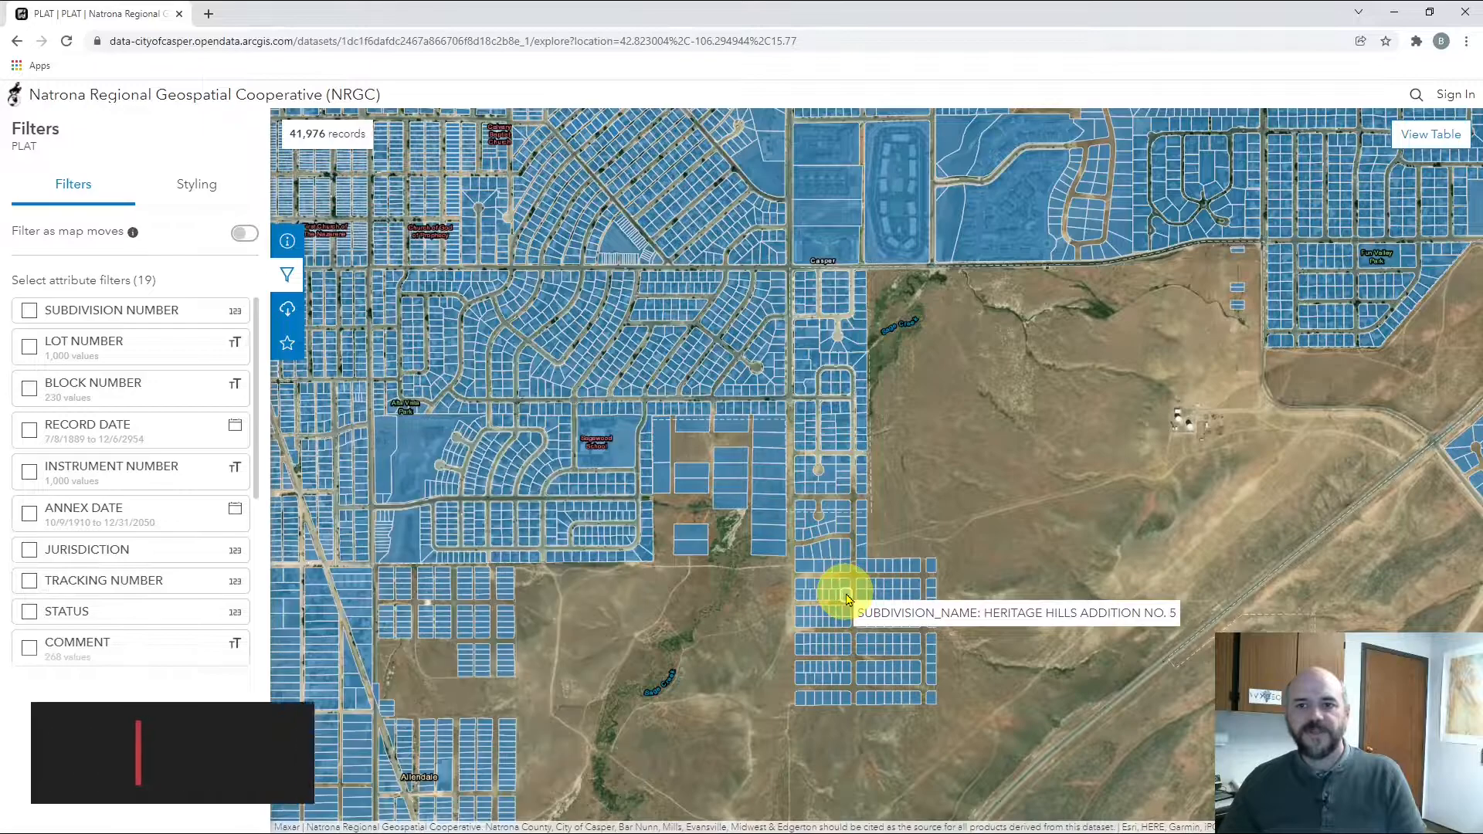
{"action": "left_click", "coordinate": [847, 599]}
Close the parcel details and add a SUBDIVISION_NAME attribute filter
{"action": "left_click_drag", "start_coordinate": [615, 545], "coordinate": [614, 475]}
{"action": "left_click", "coordinate": [619, 450]}
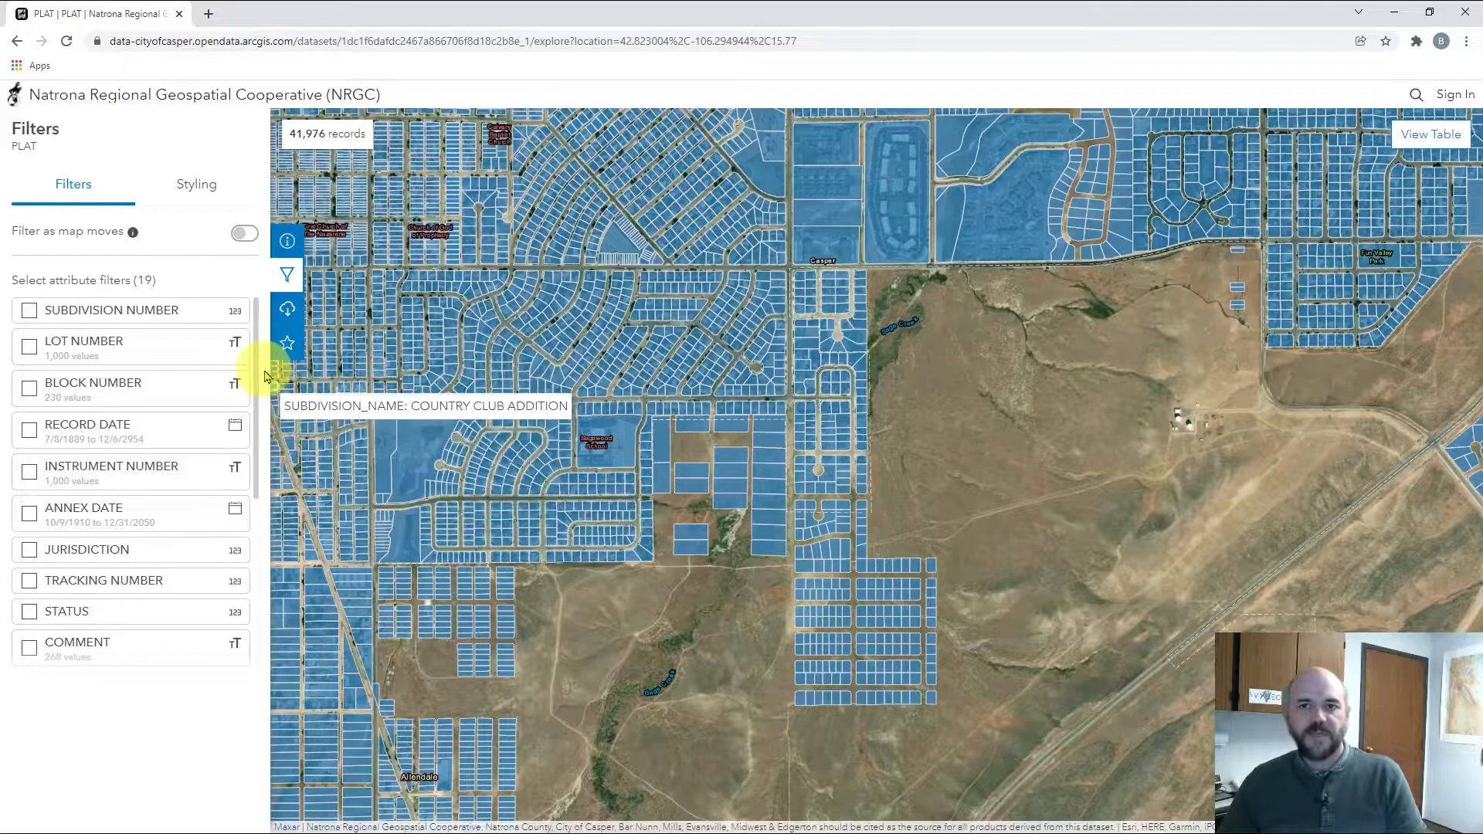
{"action": "left_click_drag", "start_coordinate": [258, 380], "coordinate": [259, 547]}
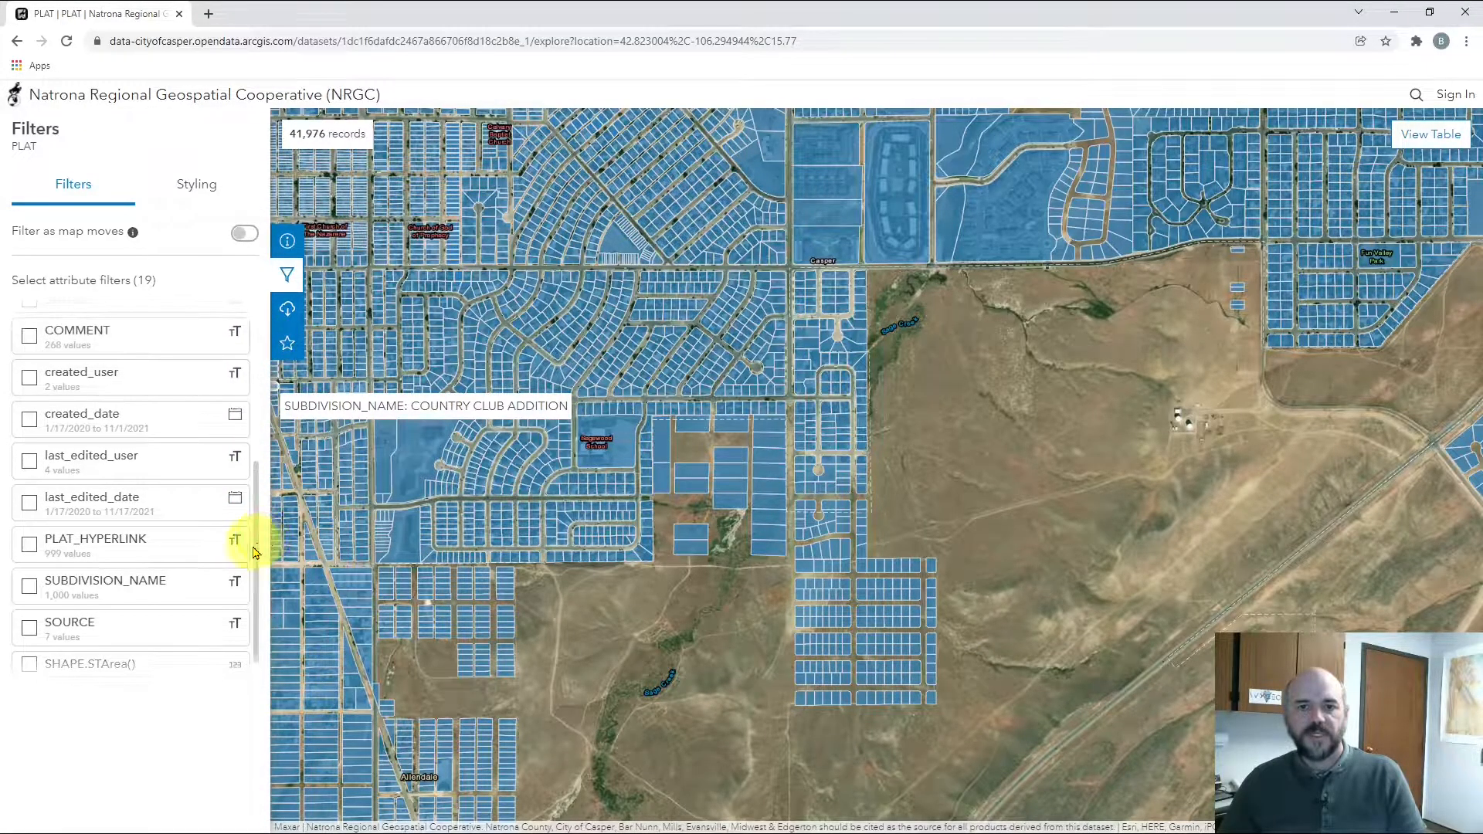
{"action": "left_click", "coordinate": [28, 587]}
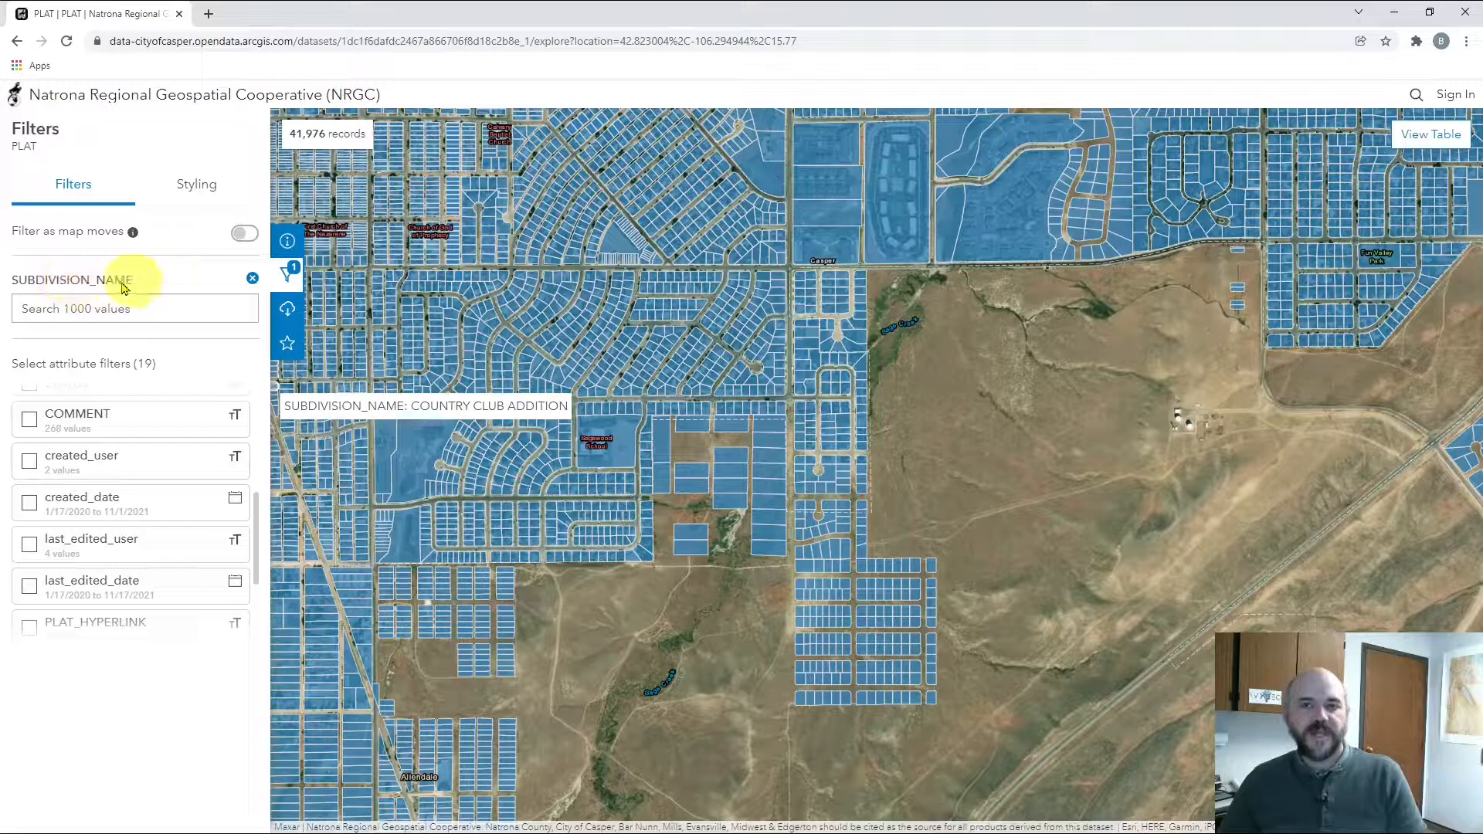
Search 'Heritage' in SUBDIVISION_NAME and select Heritage Hills Addition No 2 and No 3
{"action": "left_click", "coordinate": [142, 307]}
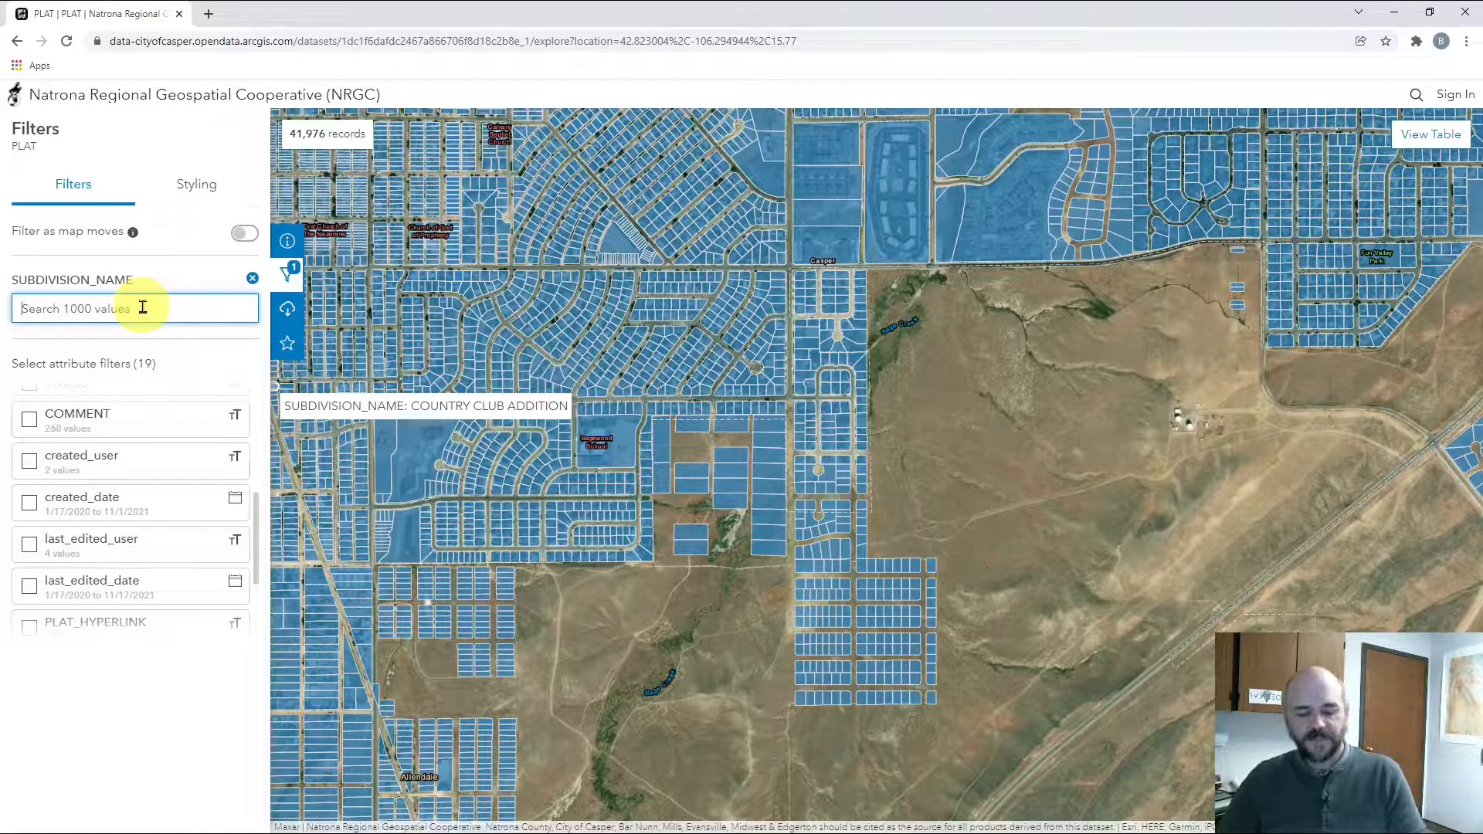
{"action": "type", "text": "Heritage Hills"}
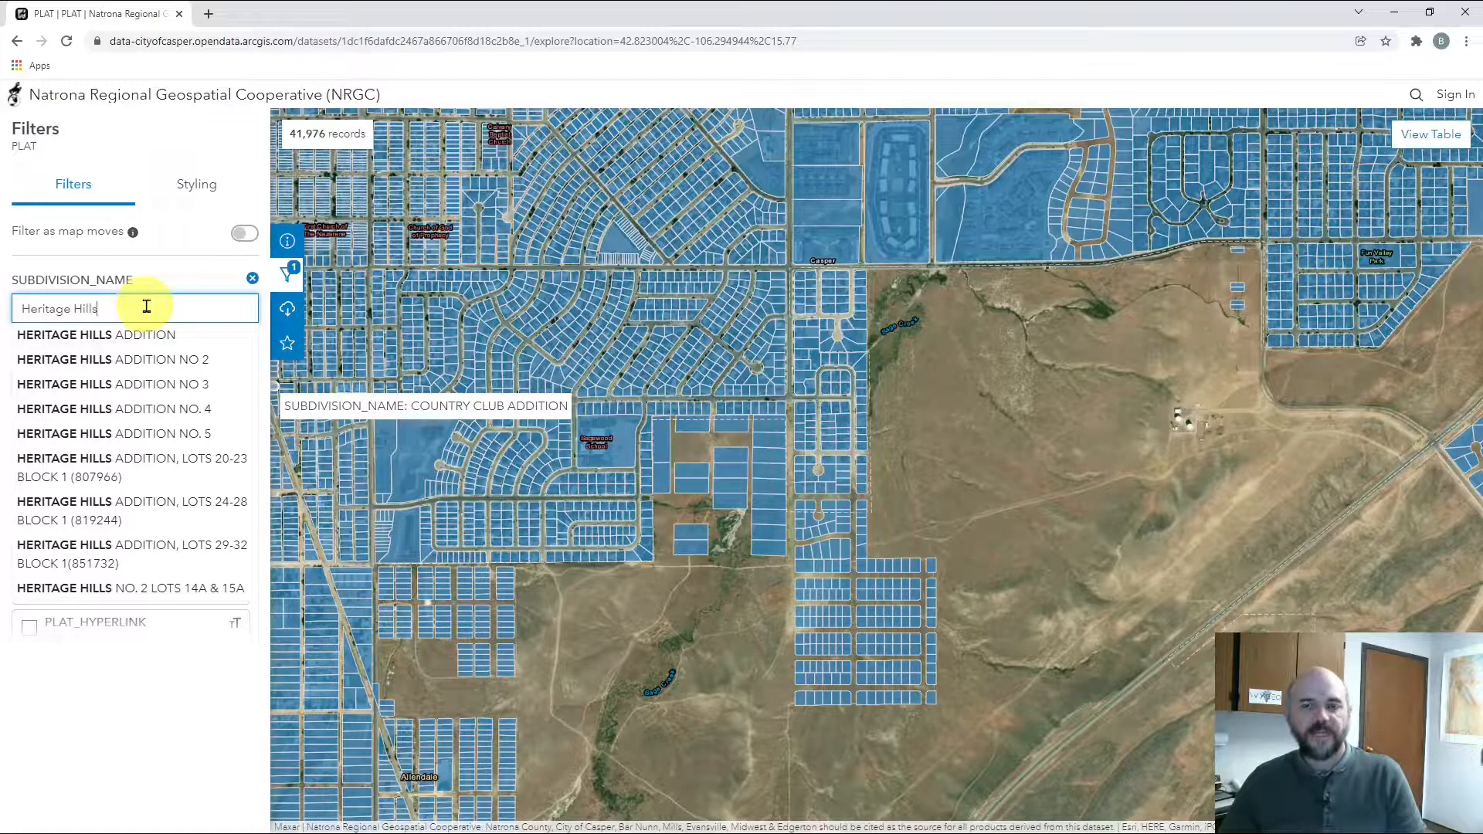
{"action": "left_click", "coordinate": [170, 366]}
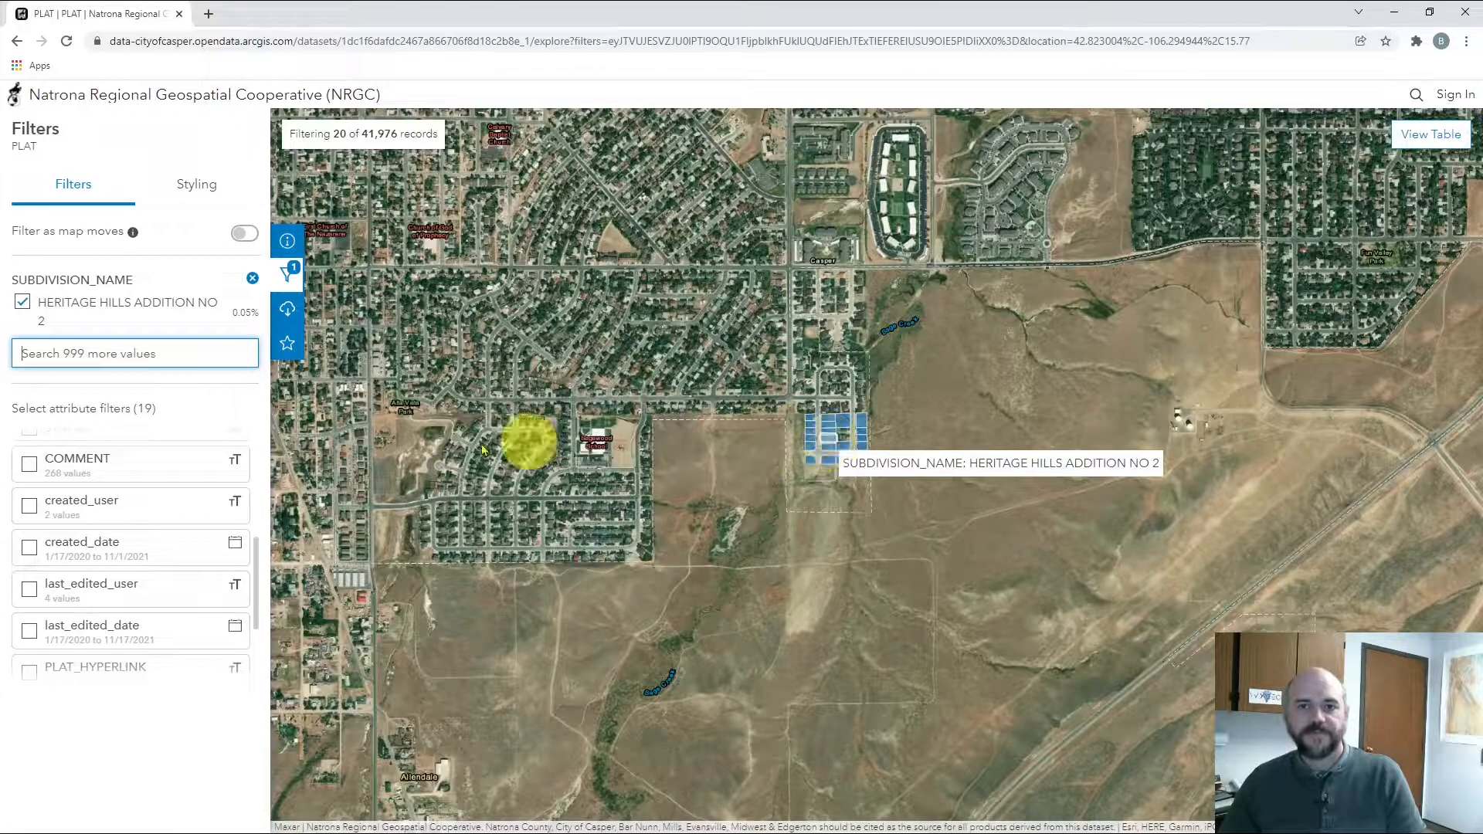
{"action": "type", "text": "Heritage Hill"}
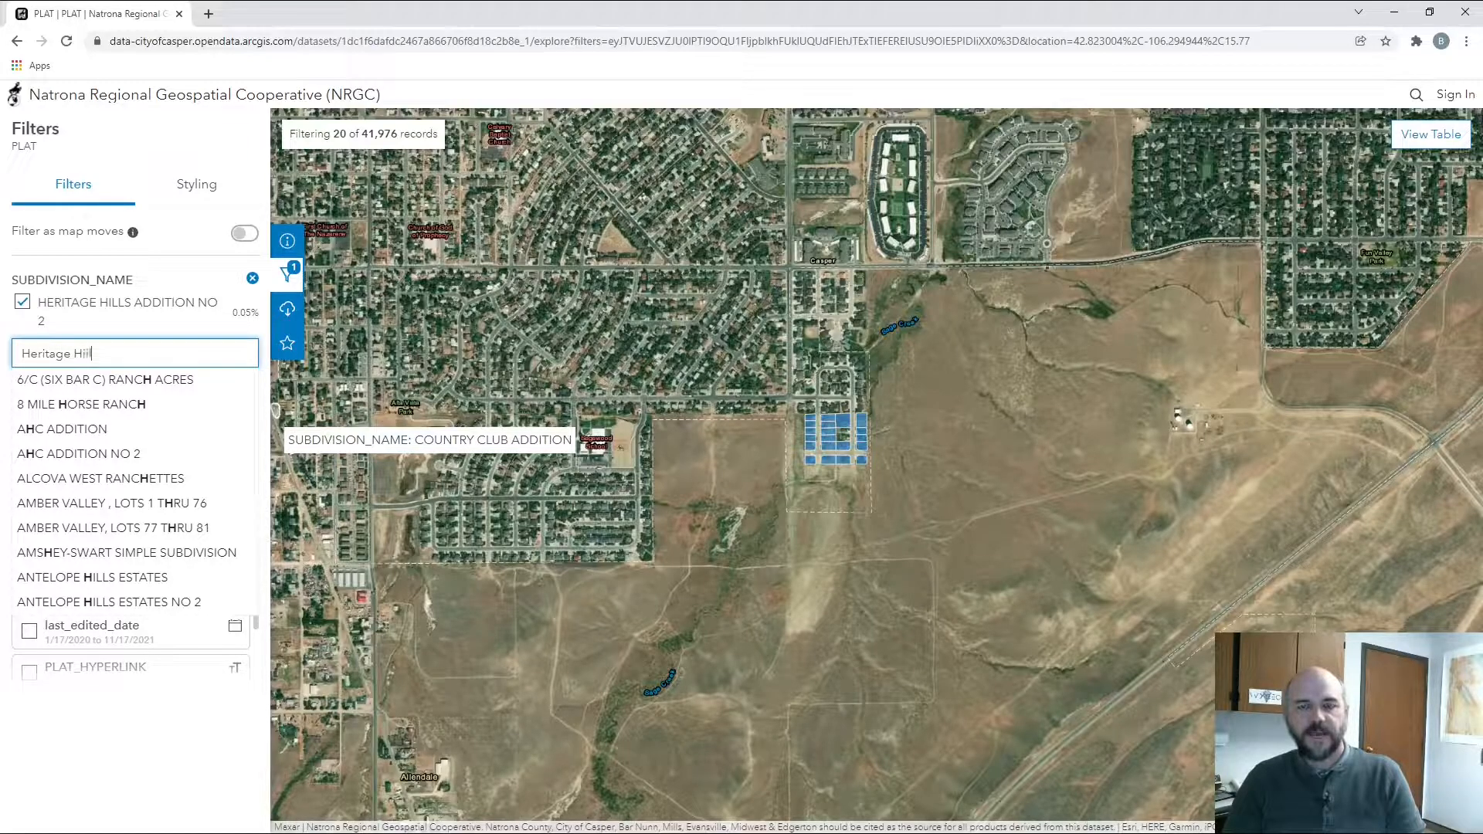
{"action": "type", "text": "s"}
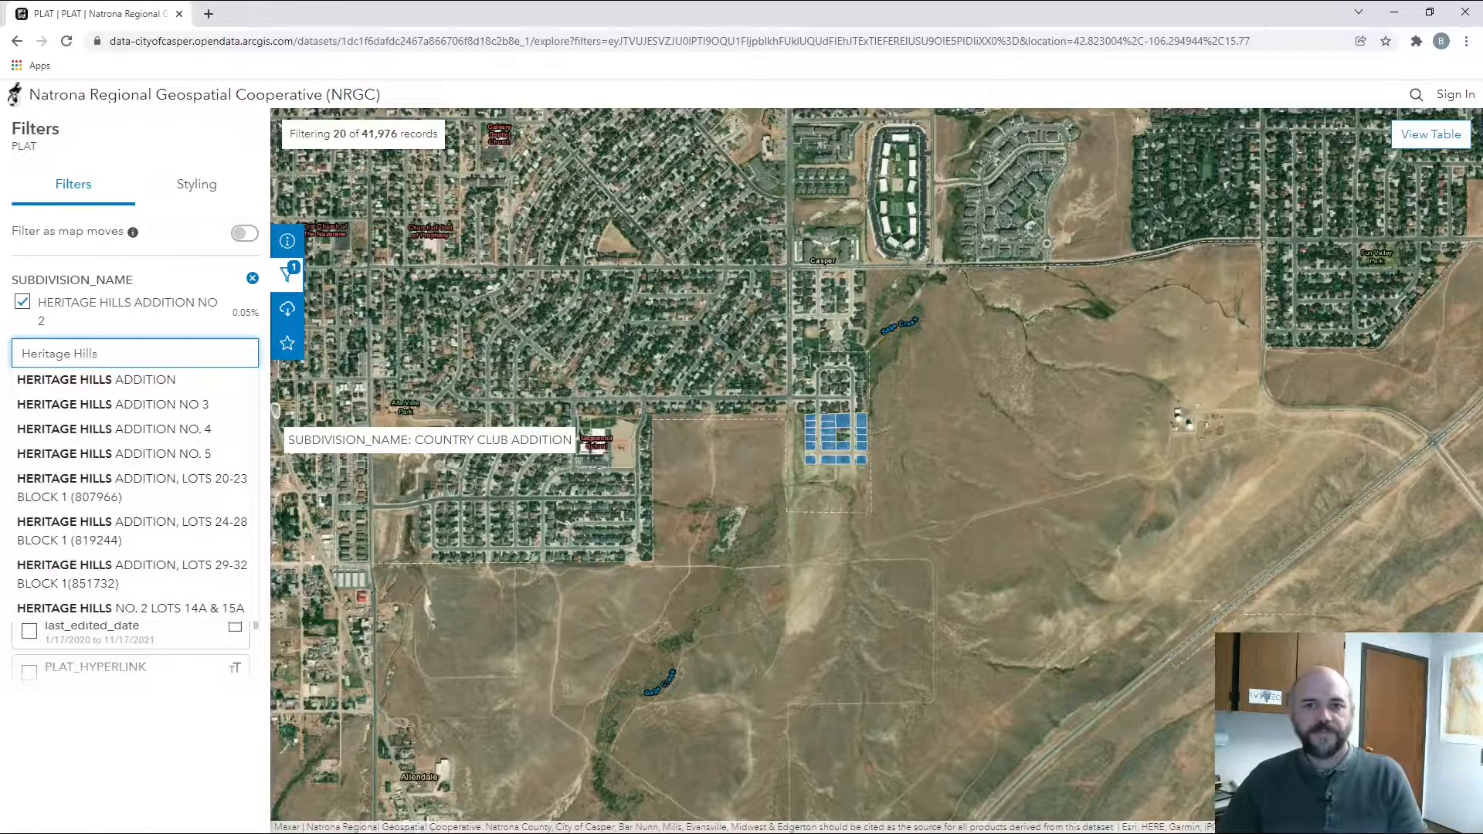
{"action": "left_click", "coordinate": [180, 401]}
Add Heritage Hills Addition No. 4 and No. 5 to the filter
{"action": "type", "text": "H"}
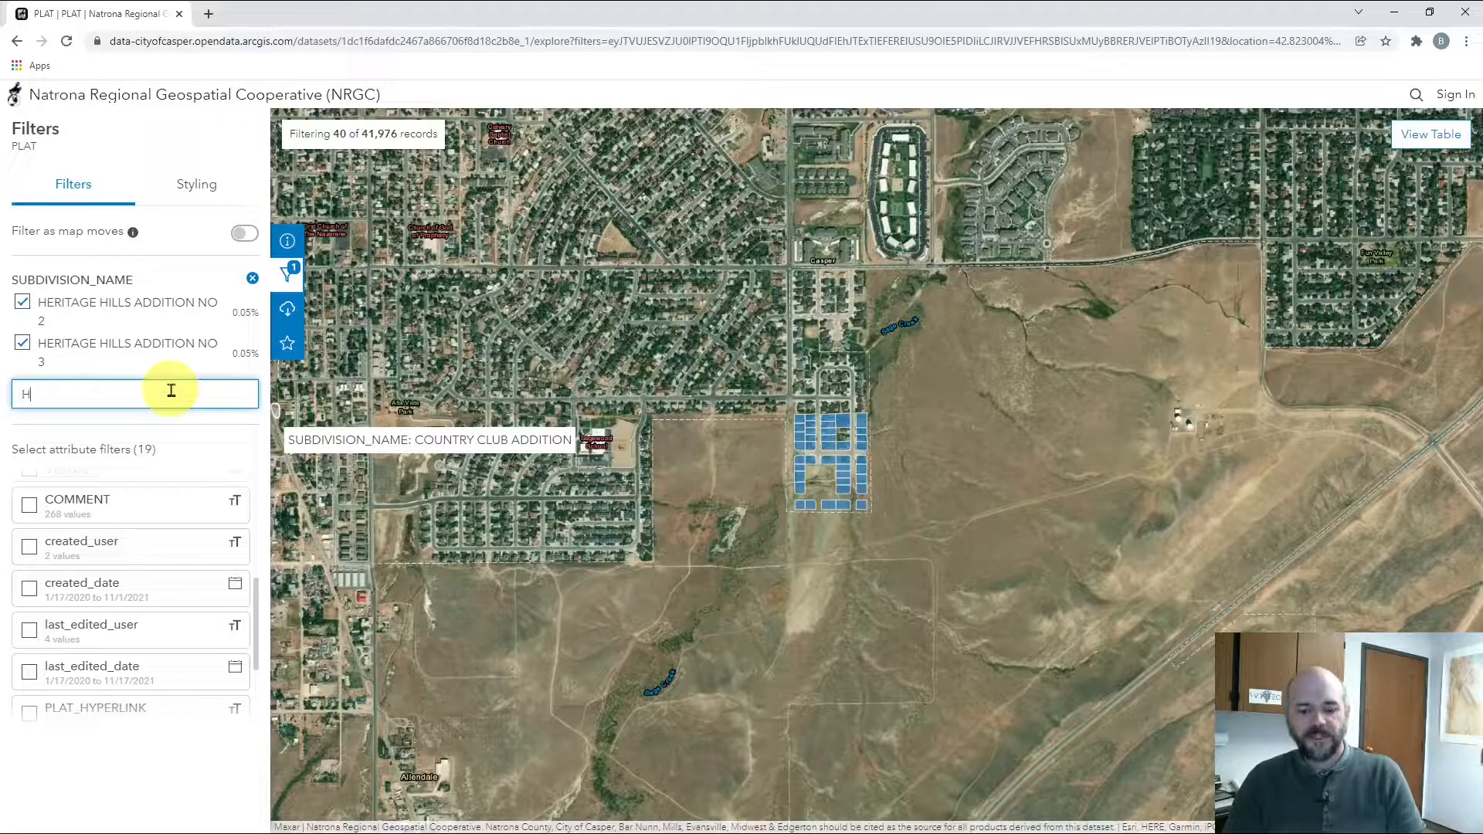
{"action": "type", "text": "eritage hills"}
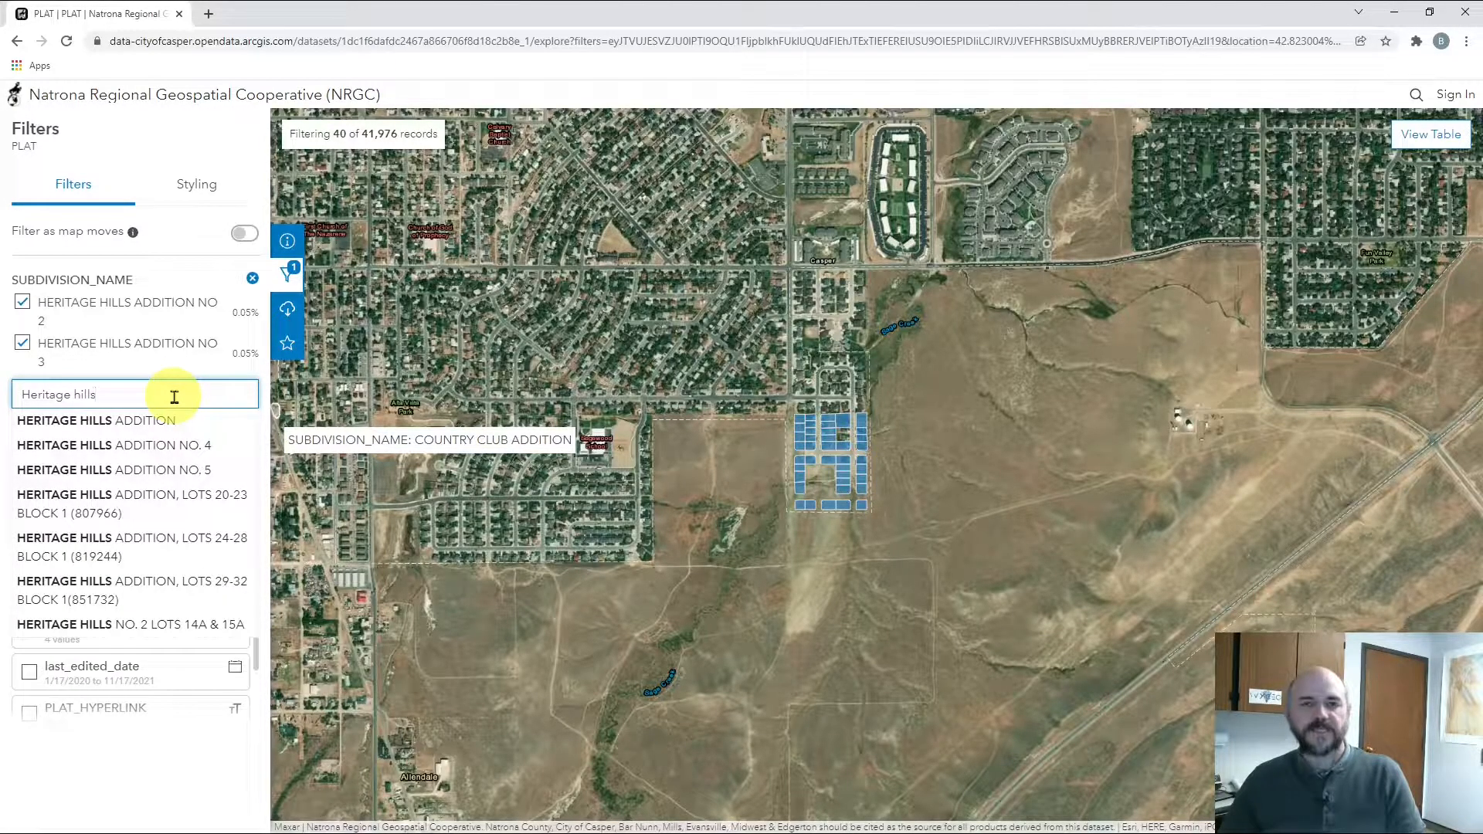
{"action": "triple_click", "coordinate": [178, 394]}
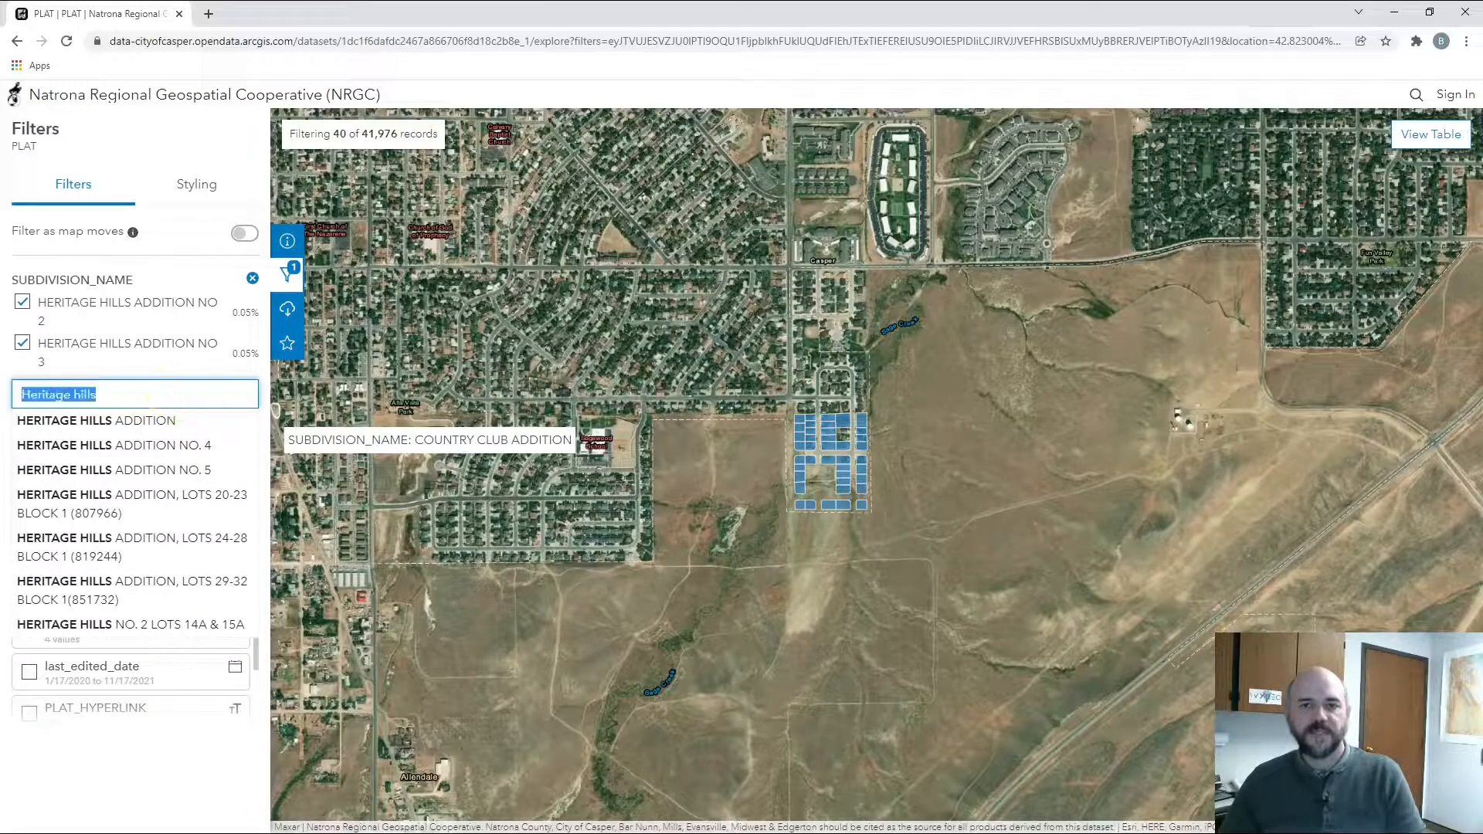
{"action": "type", "text": "he"}
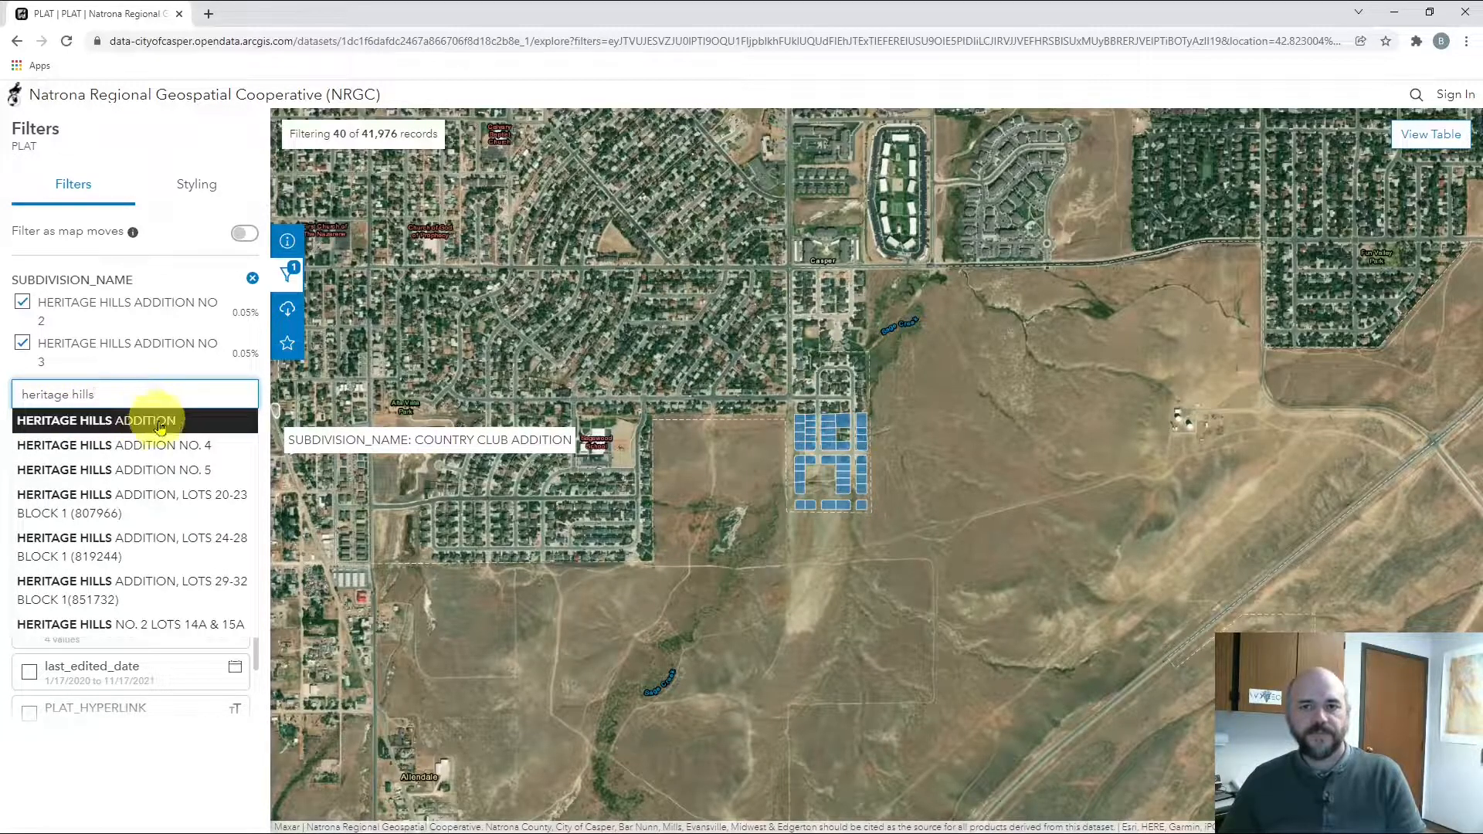
{"action": "left_click", "coordinate": [163, 446]}
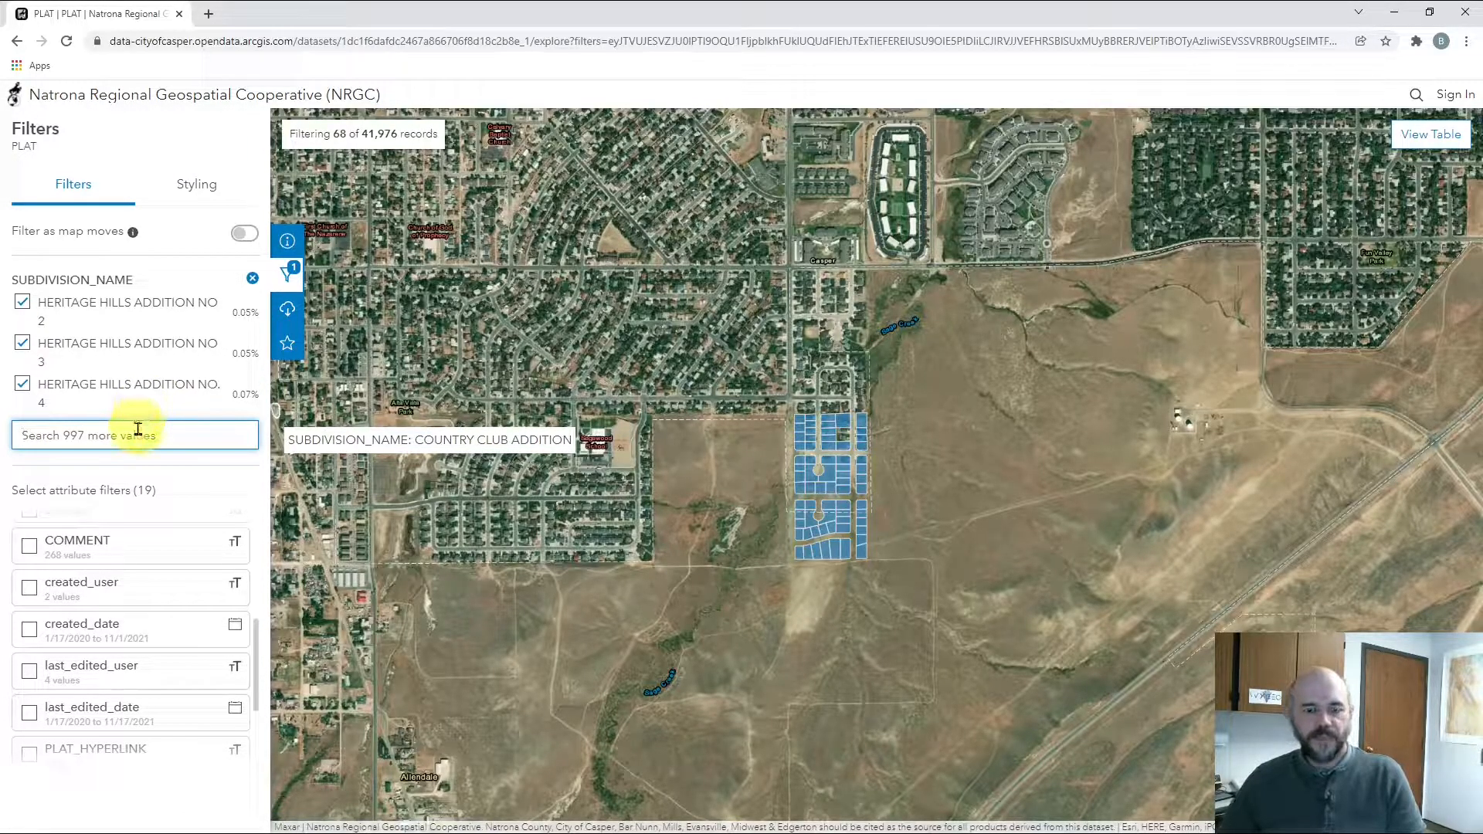
{"action": "type", "text": "heritage hills"}
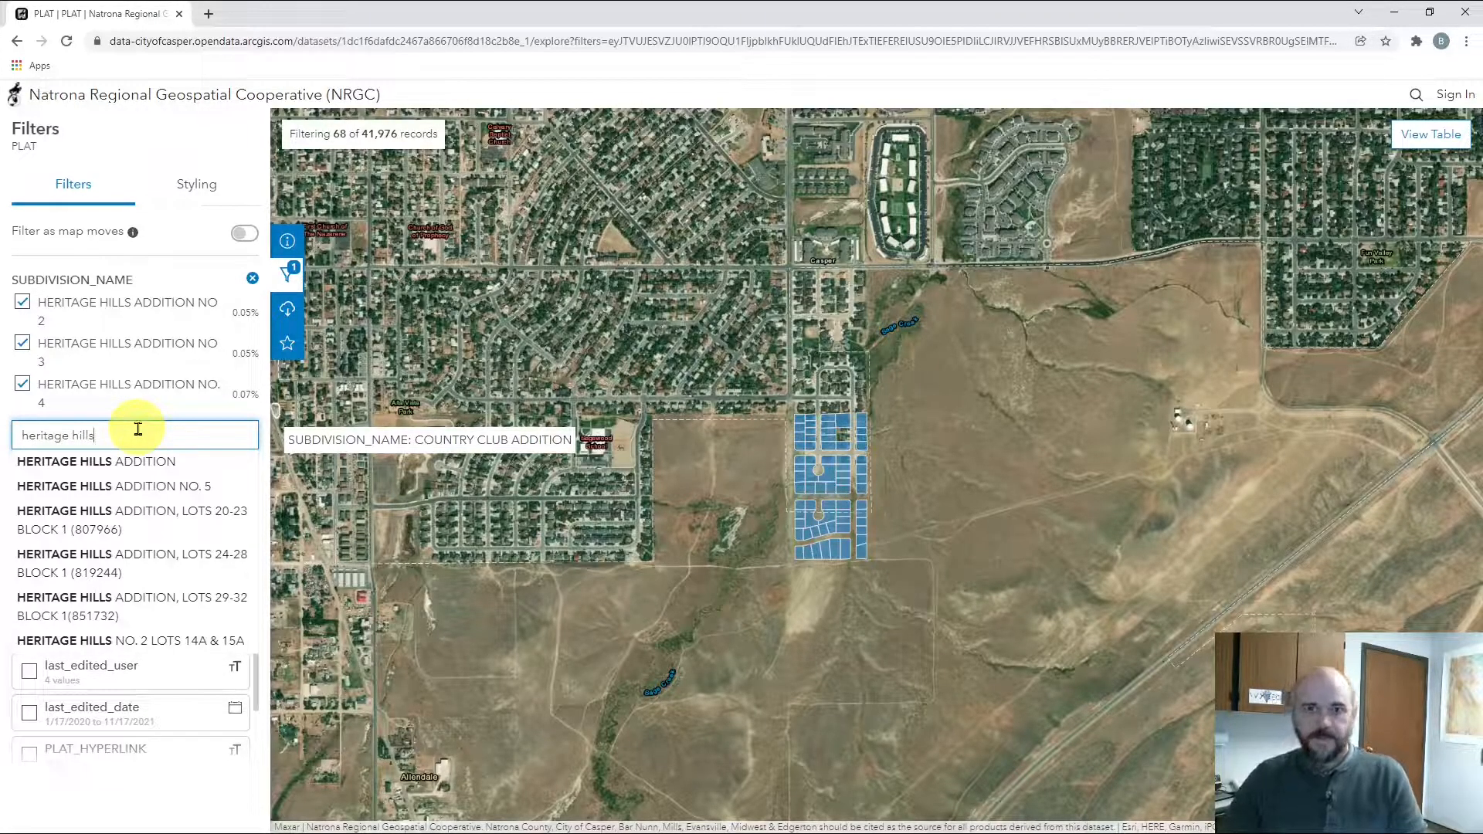
{"action": "left_click", "coordinate": [160, 485]}
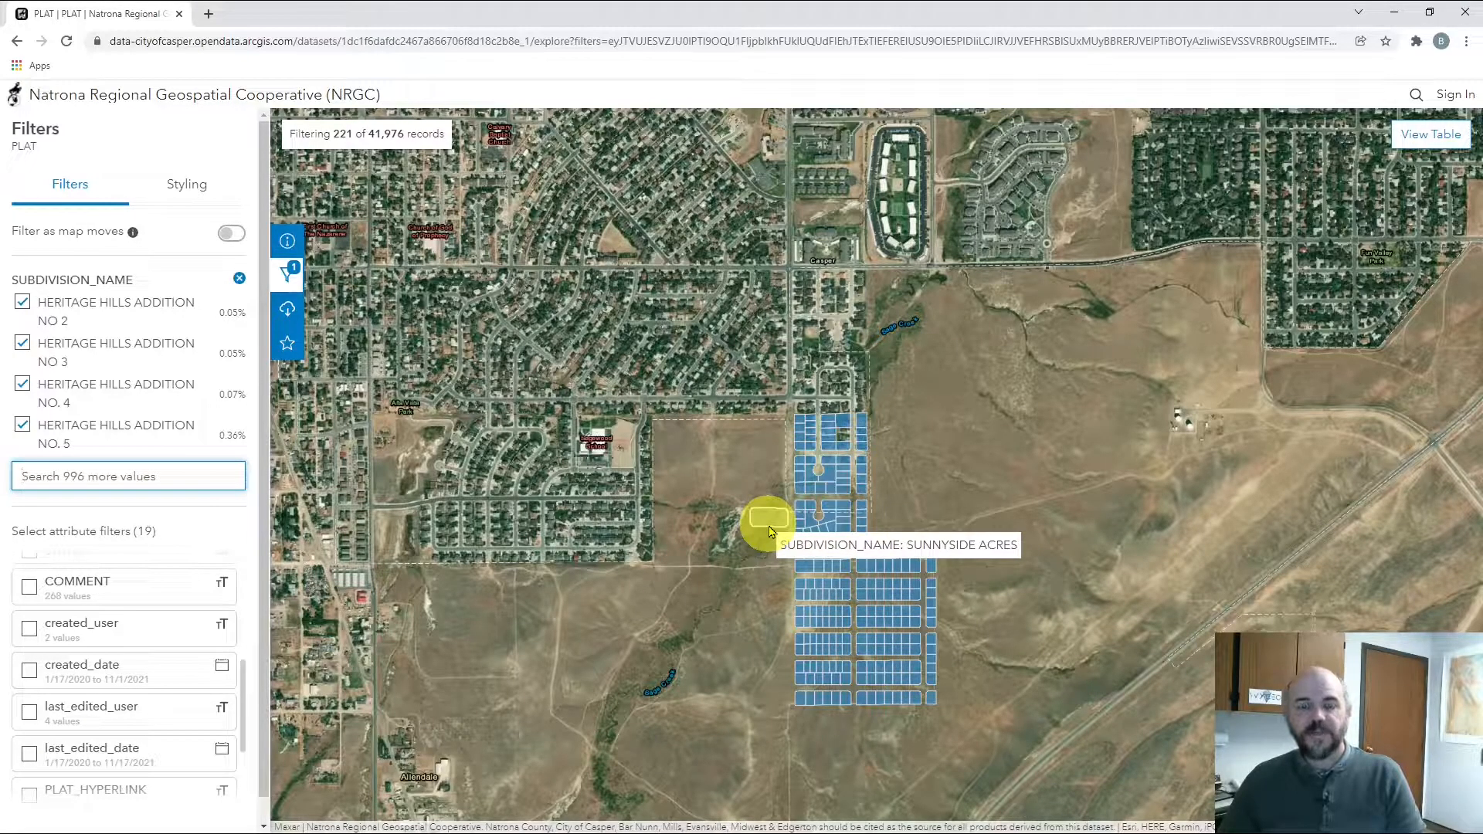
Open Download Options and switch on Toggle Filters so only the 221 records export
{"action": "left_click", "coordinate": [288, 311]}
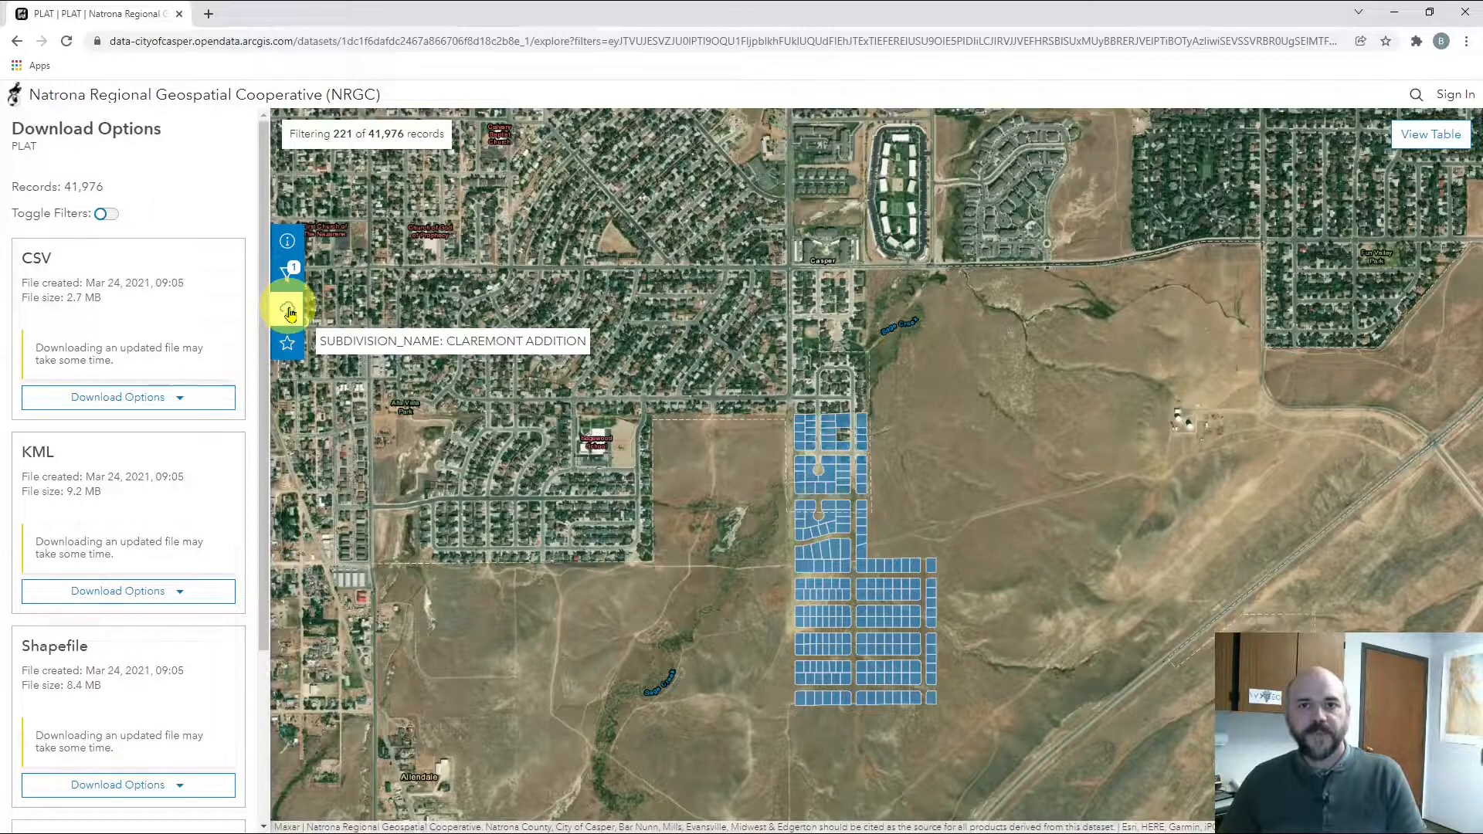
{"action": "left_click_drag", "start_coordinate": [11, 188], "coordinate": [108, 193]}
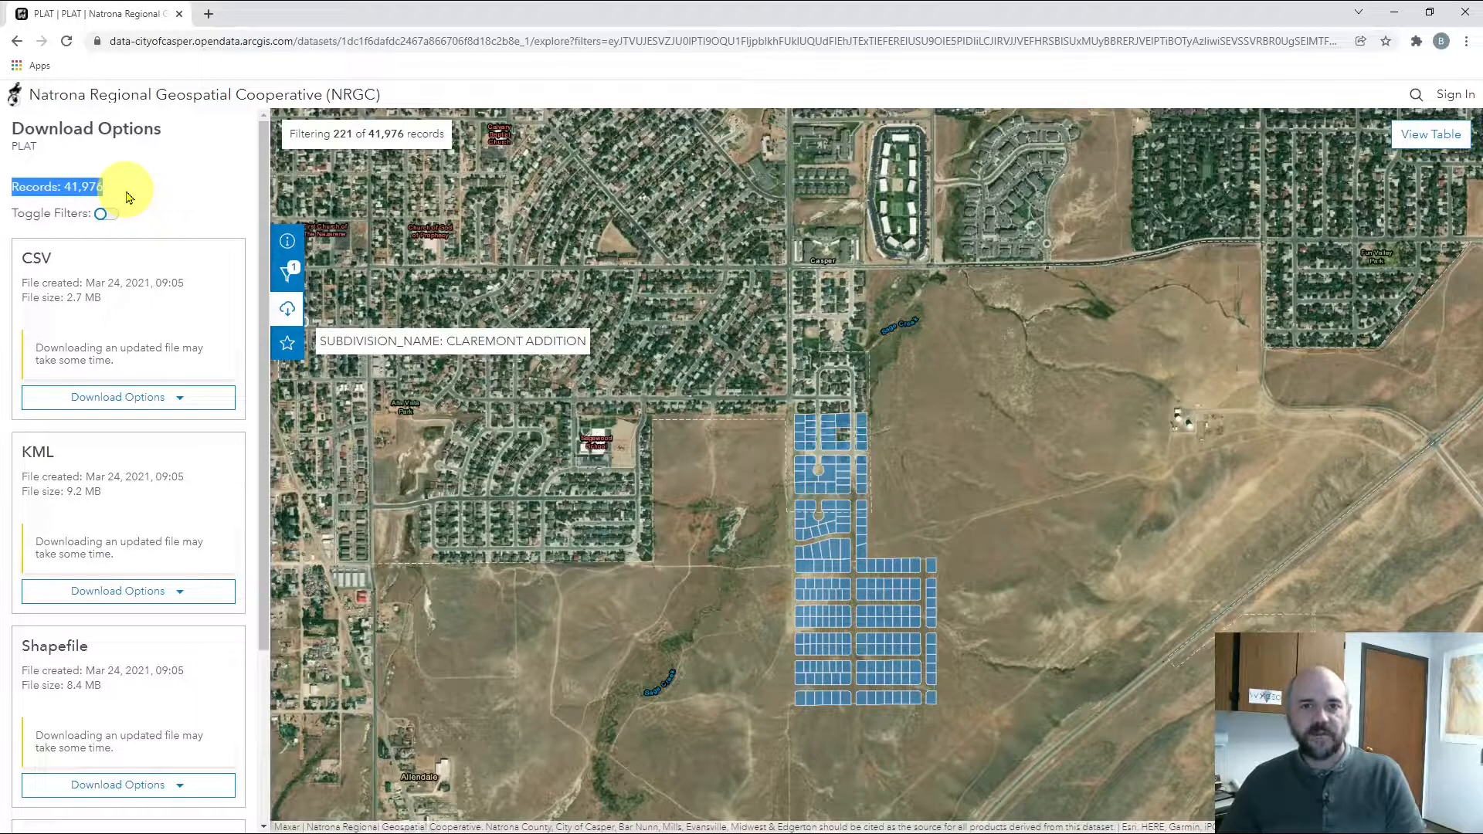
{"action": "left_click", "coordinate": [132, 195]}
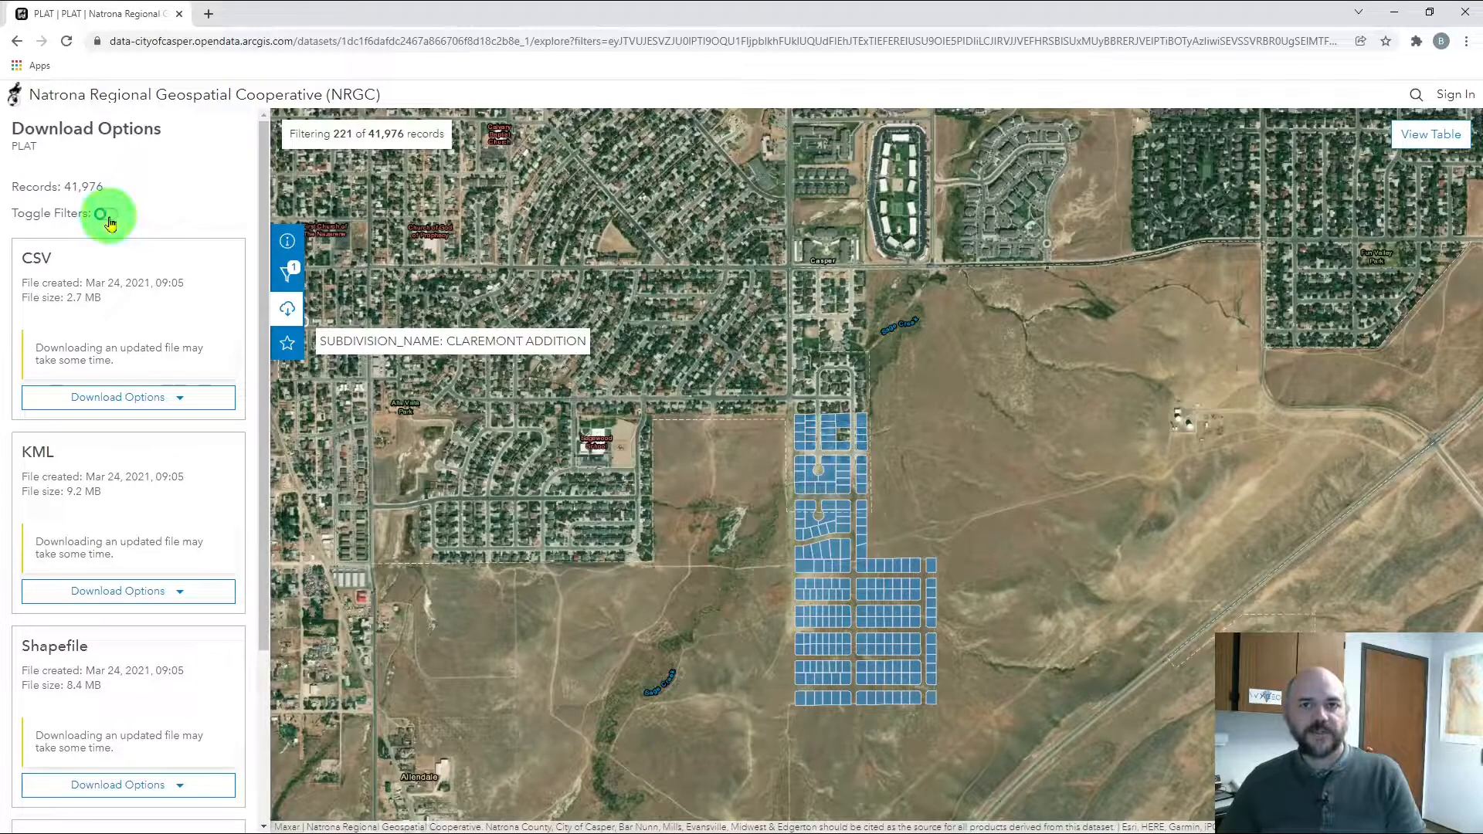
{"action": "left_click", "coordinate": [107, 215]}
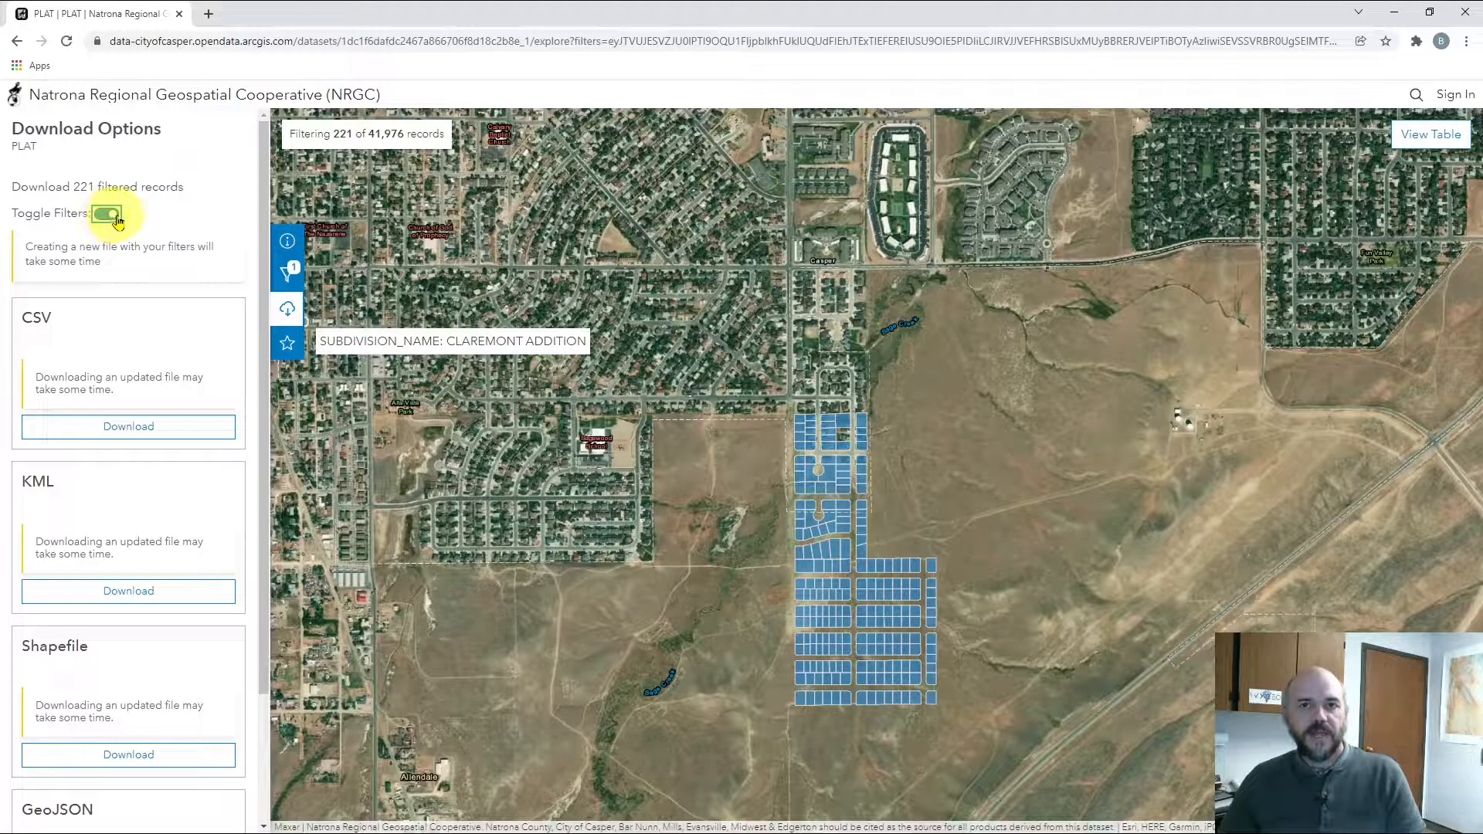
{"action": "left_click_drag", "start_coordinate": [13, 188], "coordinate": [186, 193]}
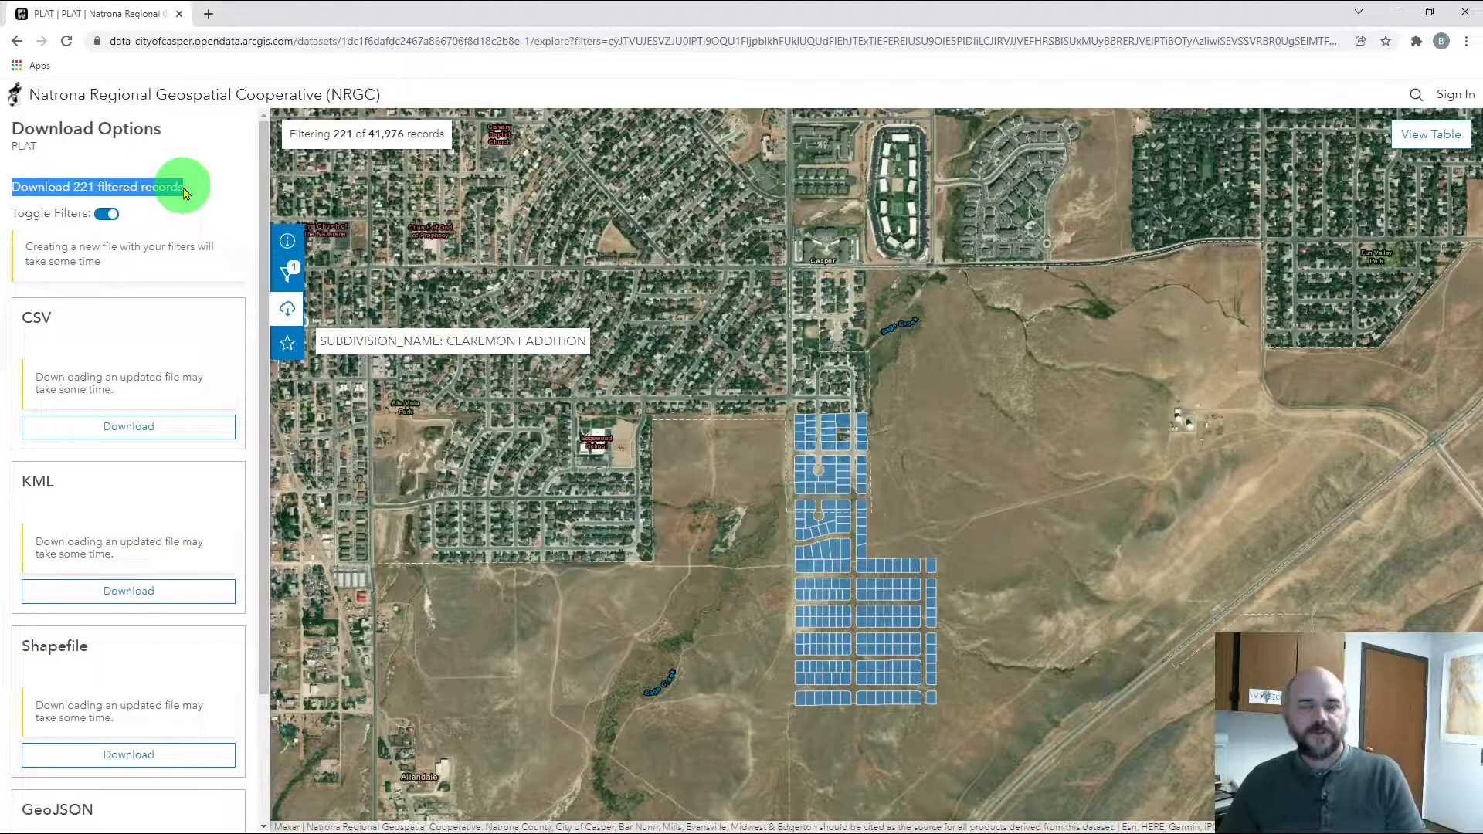
{"action": "left_click", "coordinate": [186, 193]}
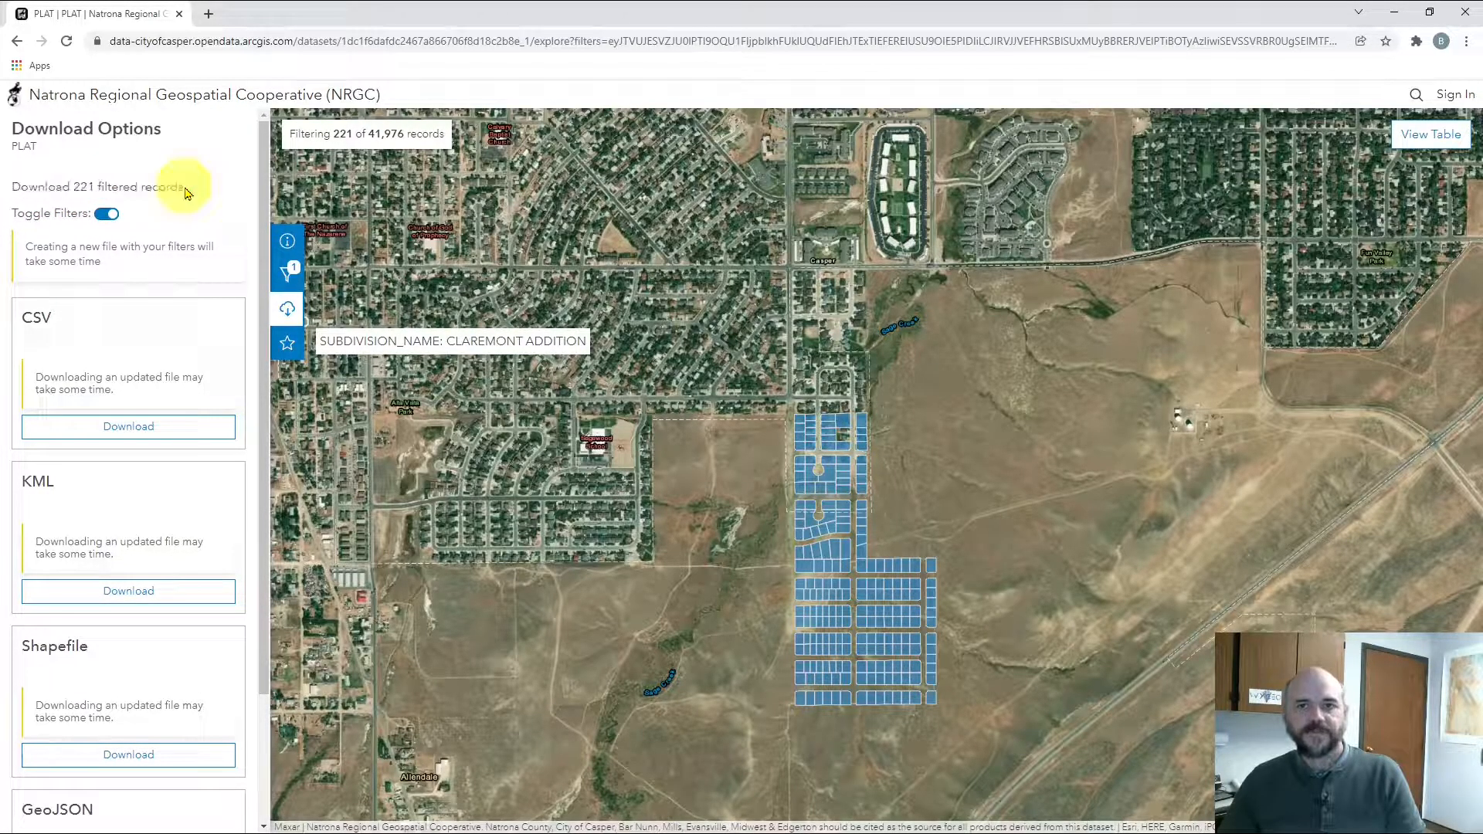
{"action": "left_click_drag", "start_coordinate": [261, 263], "coordinate": [261, 311]}
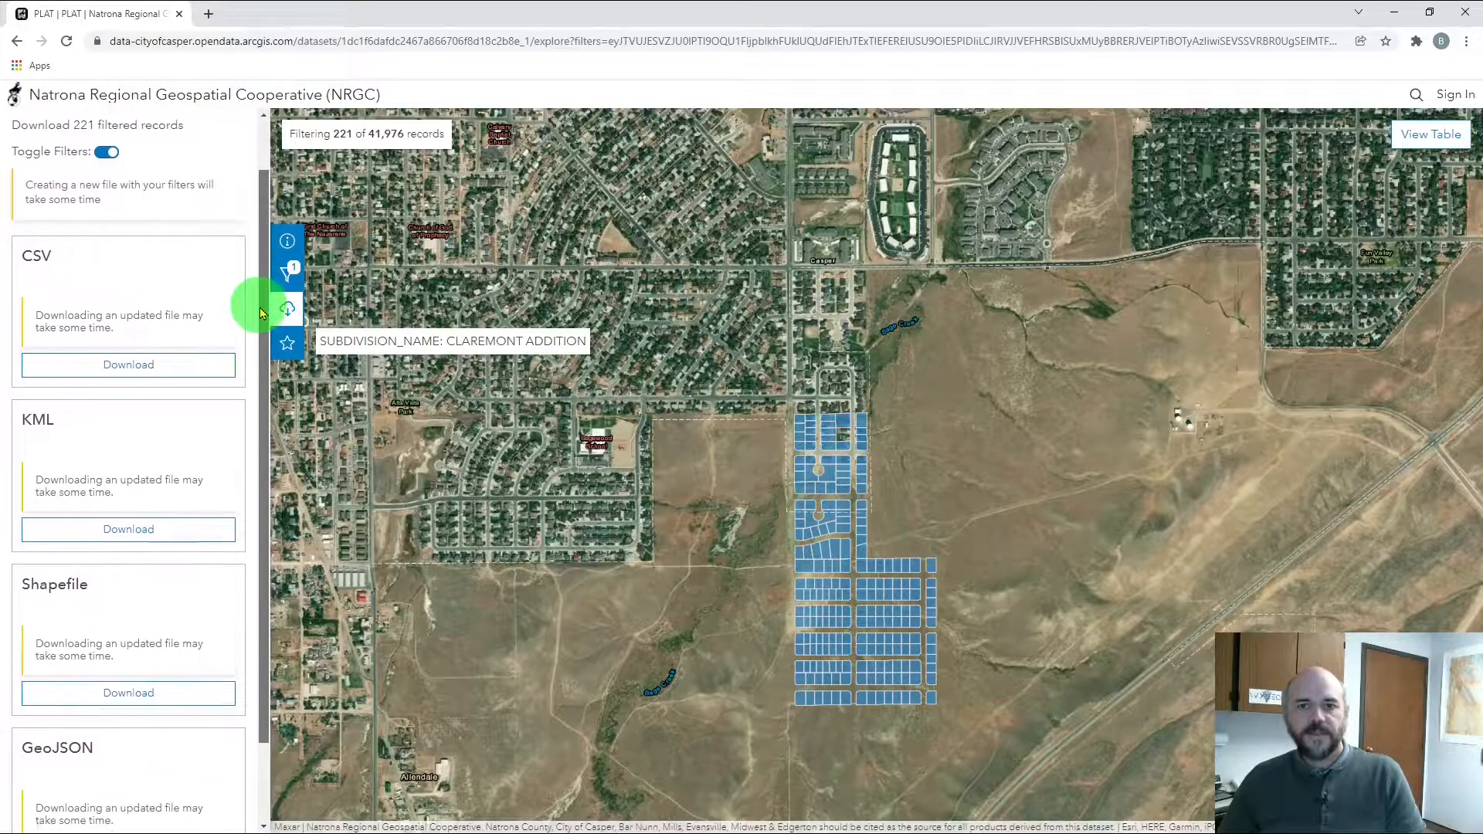
Download the filtered records as KML and open Assessor.kml's download menu
{"action": "left_click", "coordinate": [143, 538]}
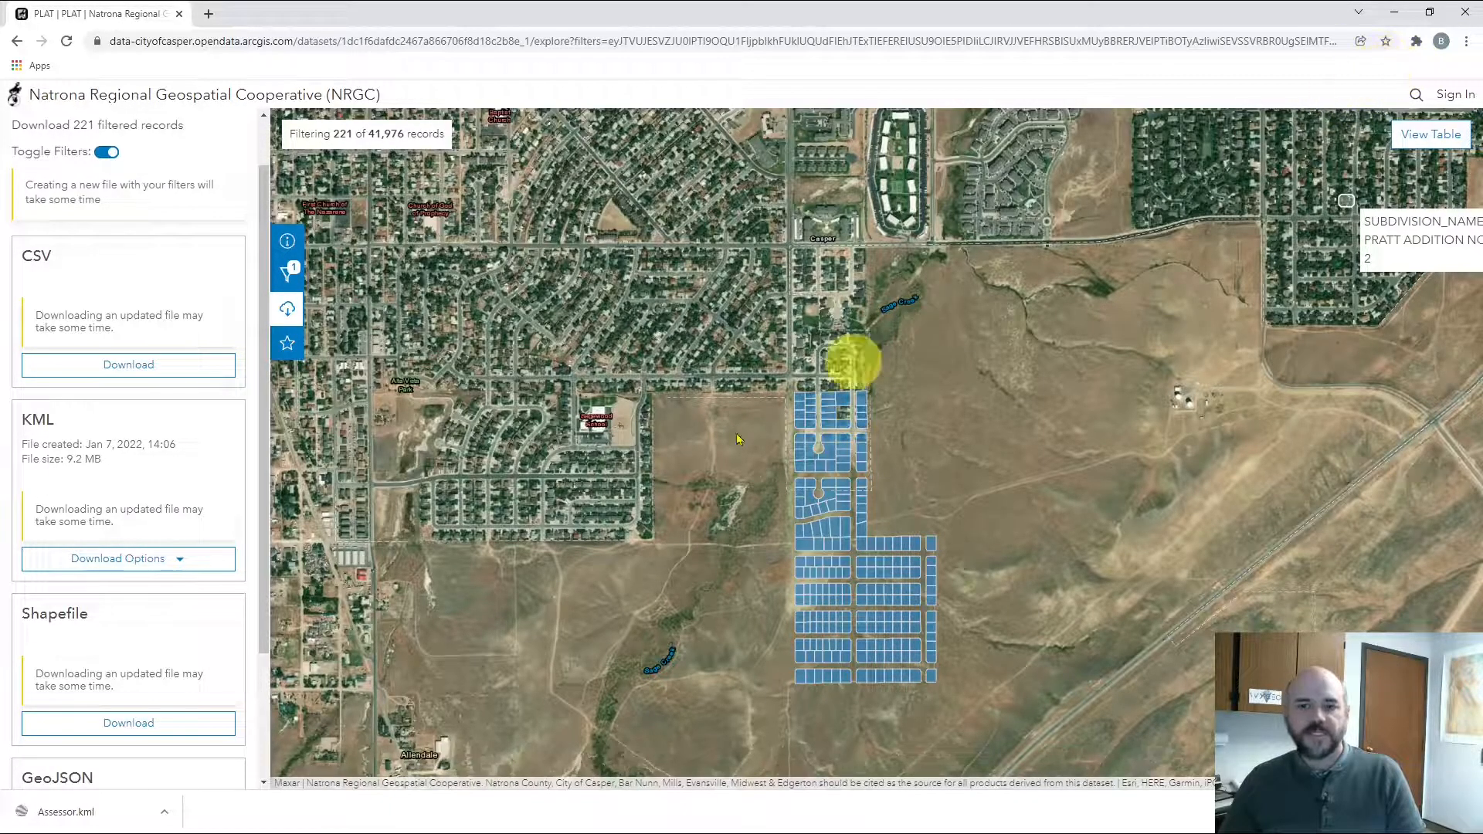
{"action": "left_click", "coordinate": [165, 817]}
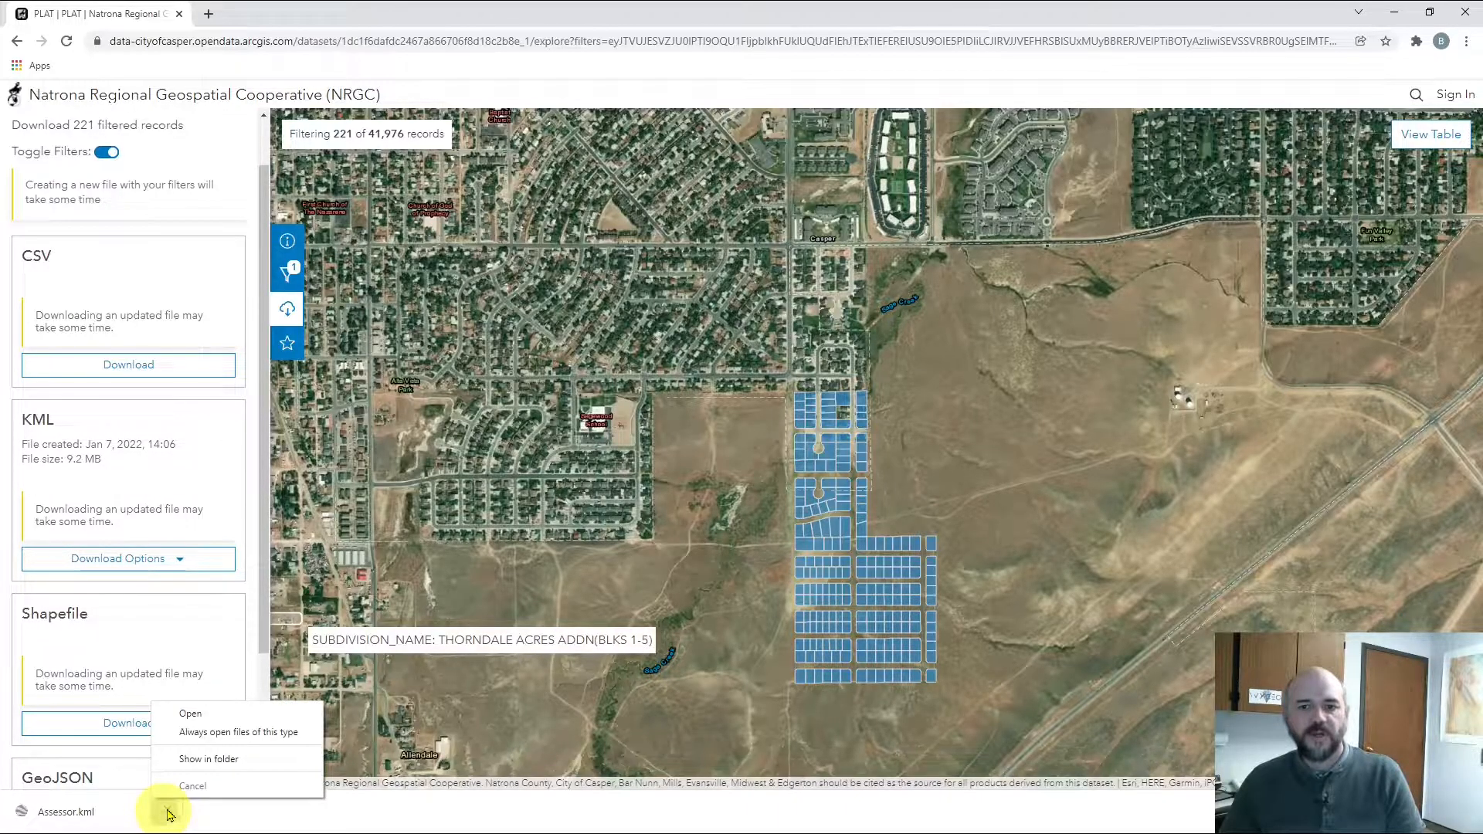
Show Assessor.kml in the Downloads folder and move that window aside
{"action": "left_click", "coordinate": [213, 760]}
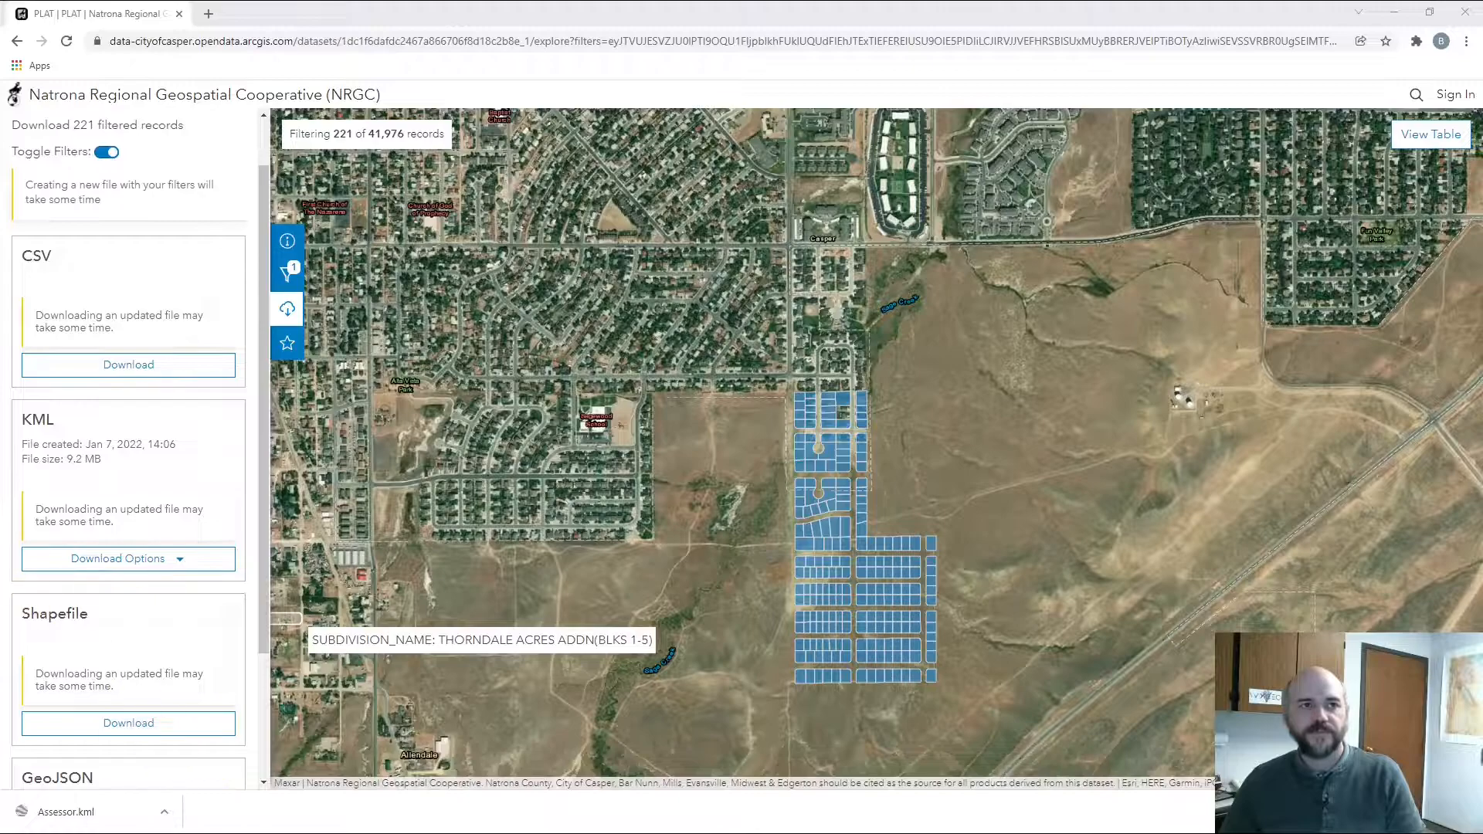
{"action": "left_click_drag", "start_coordinate": [0, 137], "coordinate": [805, 184]}
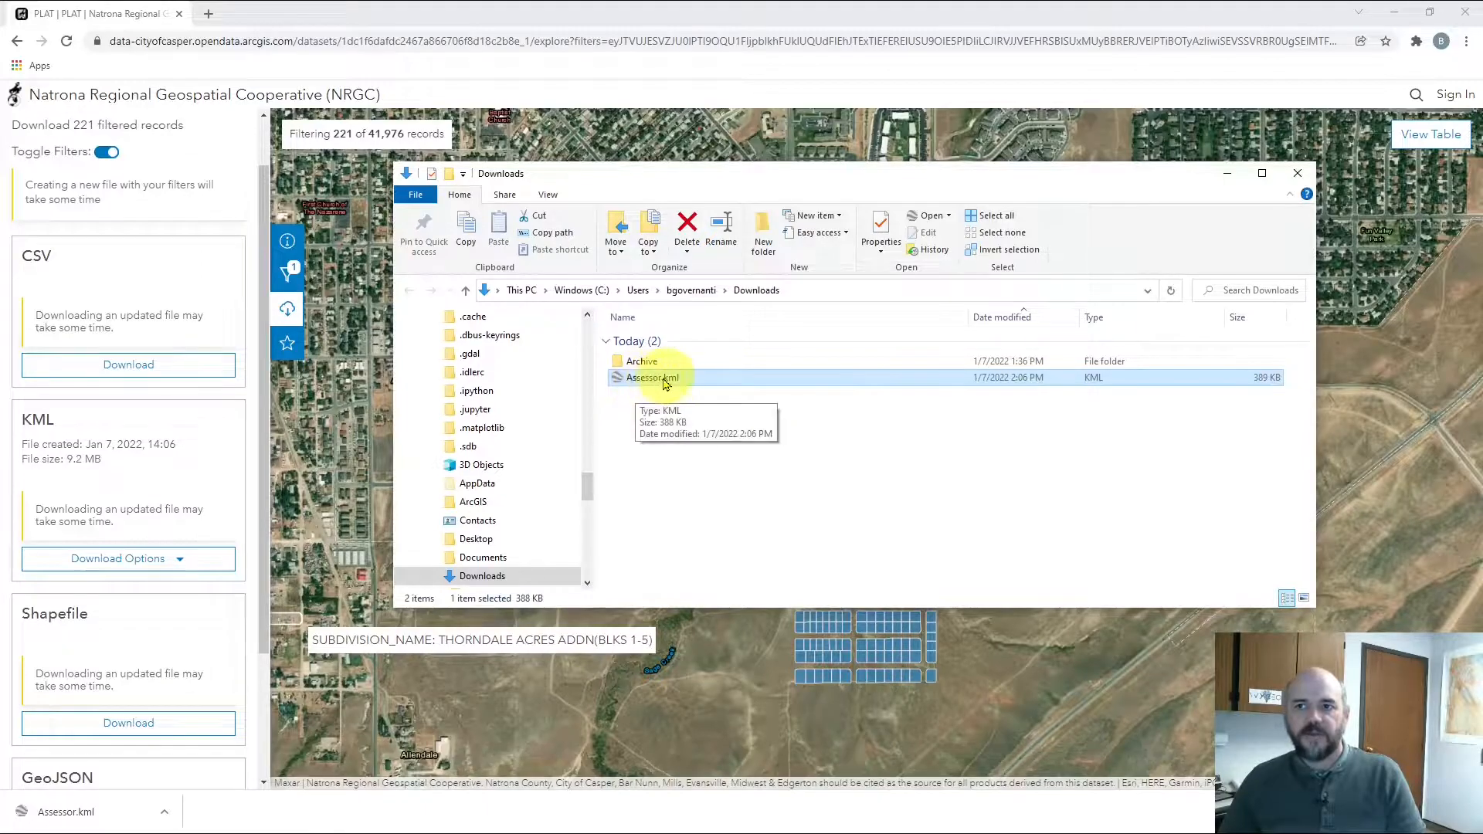
{"action": "left_click_drag", "start_coordinate": [774, 178], "coordinate": [0, 178]}
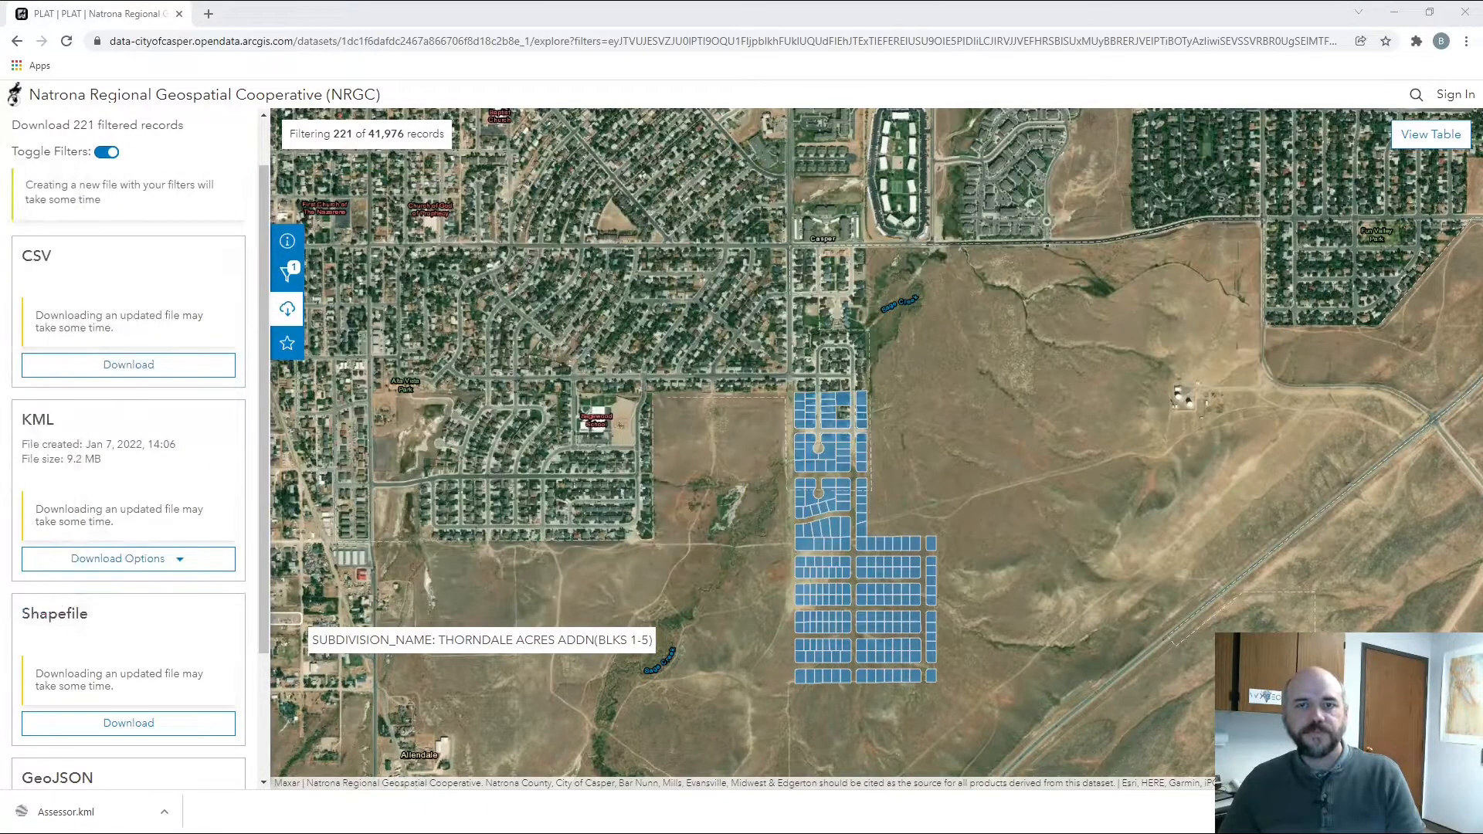
Minimize Chrome and launch Google Earth Pro from the desktop shortcut
{"action": "left_click", "coordinate": [1398, 14]}
{"action": "left_click", "coordinate": [736, 332]}
{"action": "double_click", "coordinate": [739, 335]}
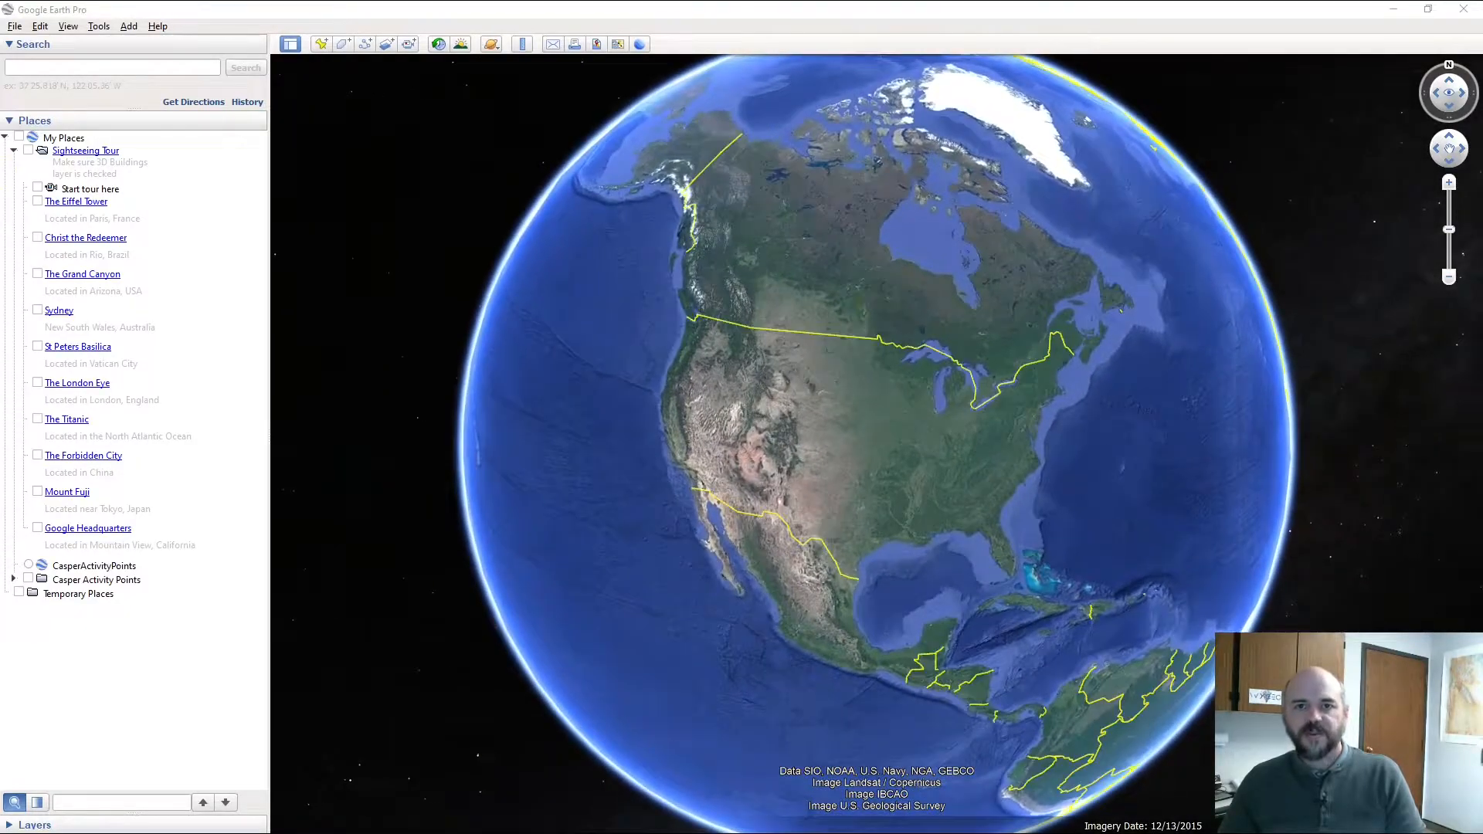
Check File > Import's formats, cancel it, and bring the Downloads window over the globe
{"action": "left_click", "coordinate": [14, 28]}
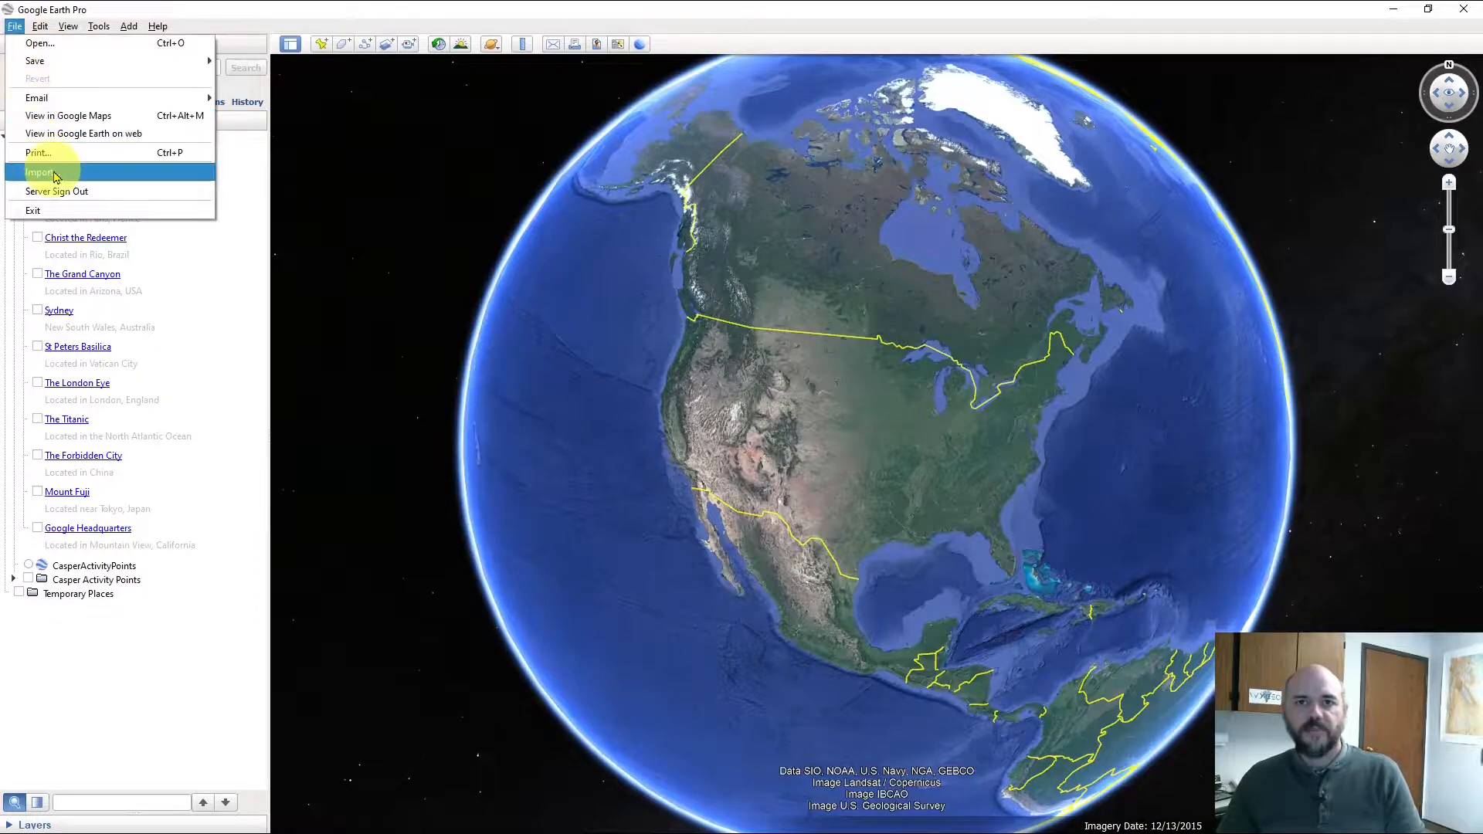
{"action": "left_click", "coordinate": [54, 177]}
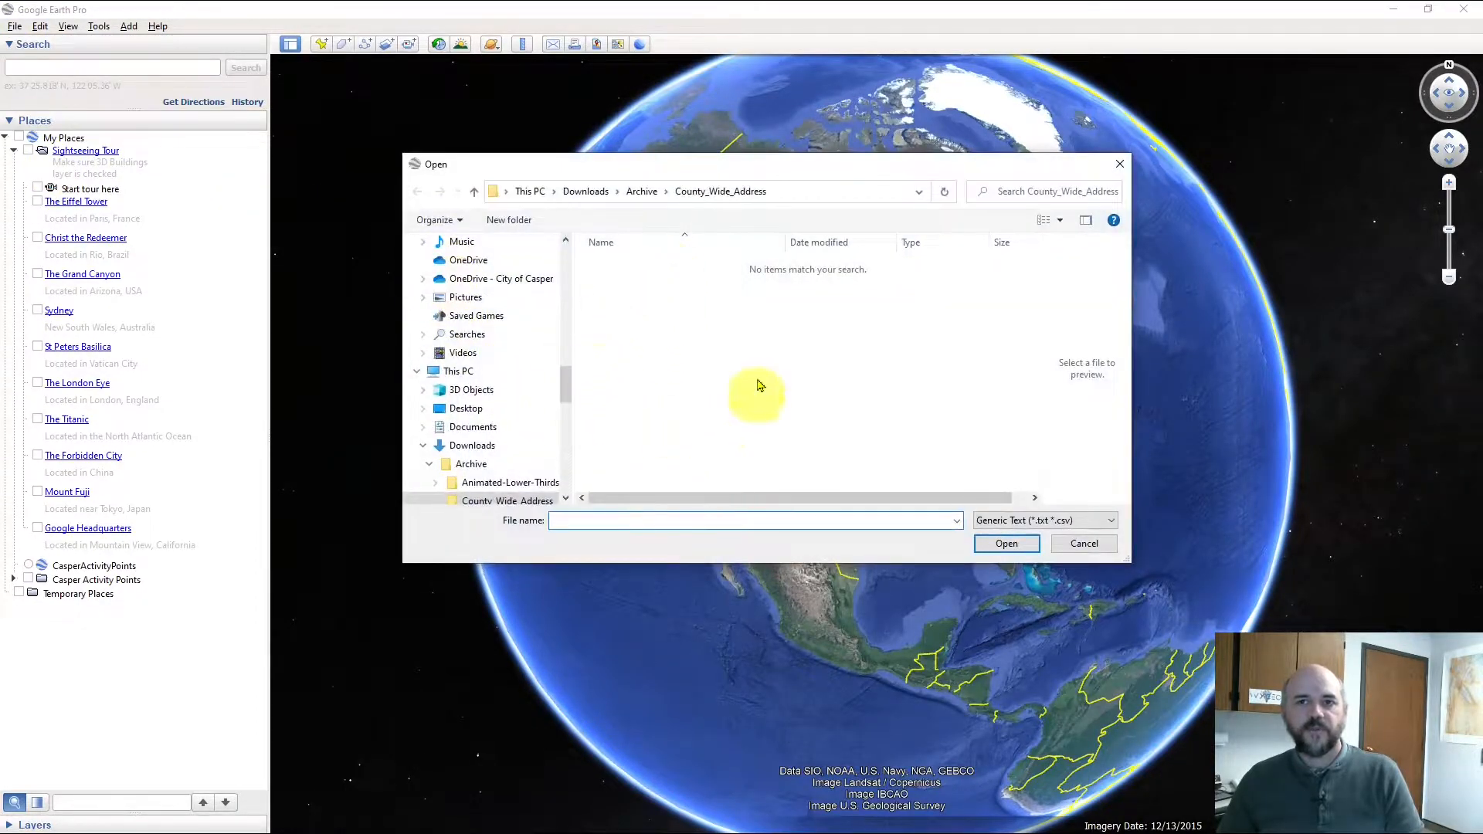
{"action": "left_click", "coordinate": [1061, 525]}
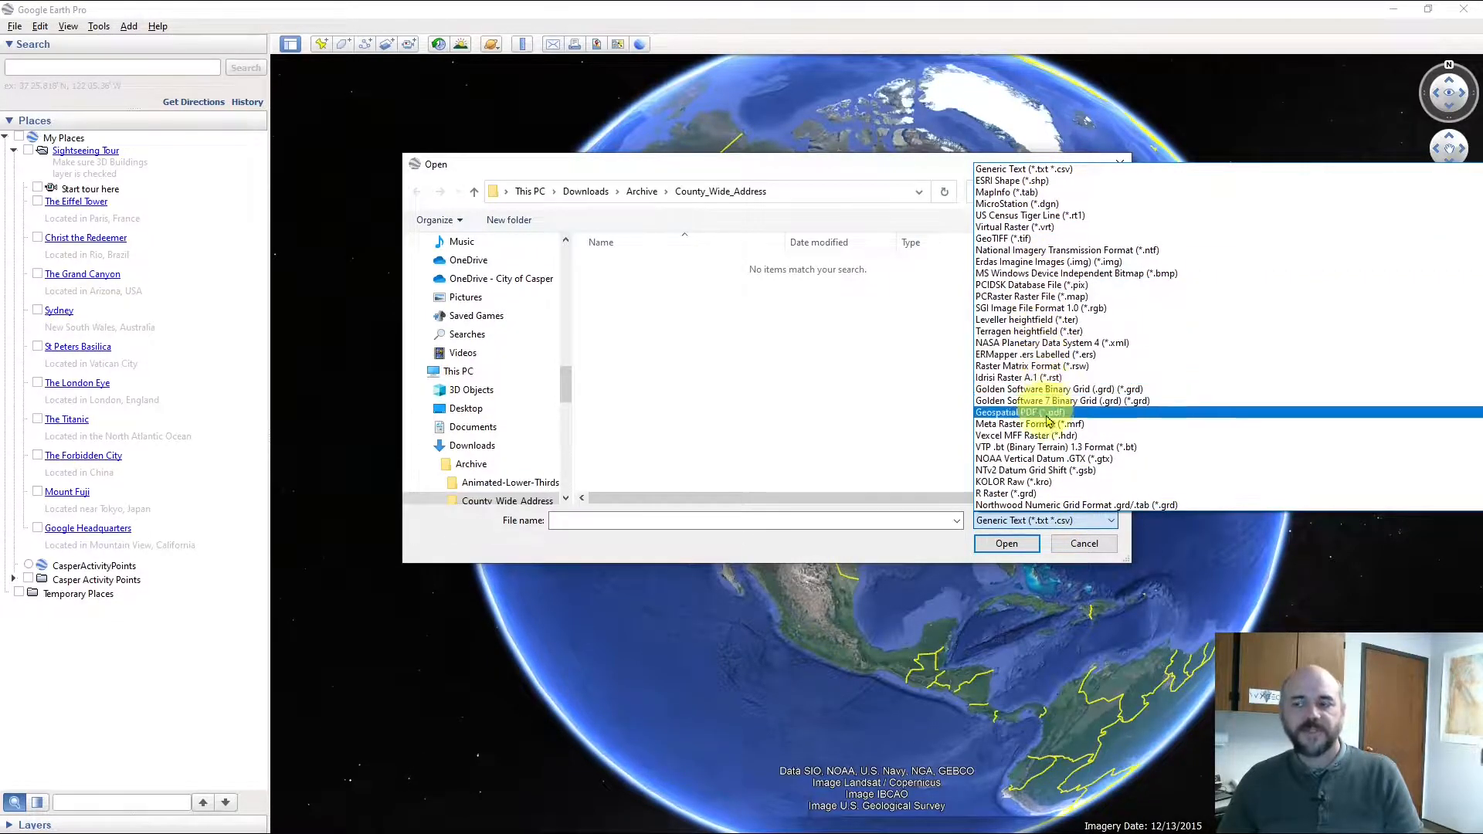
{"action": "left_click", "coordinate": [1059, 522]}
{"action": "left_click", "coordinate": [1066, 542]}
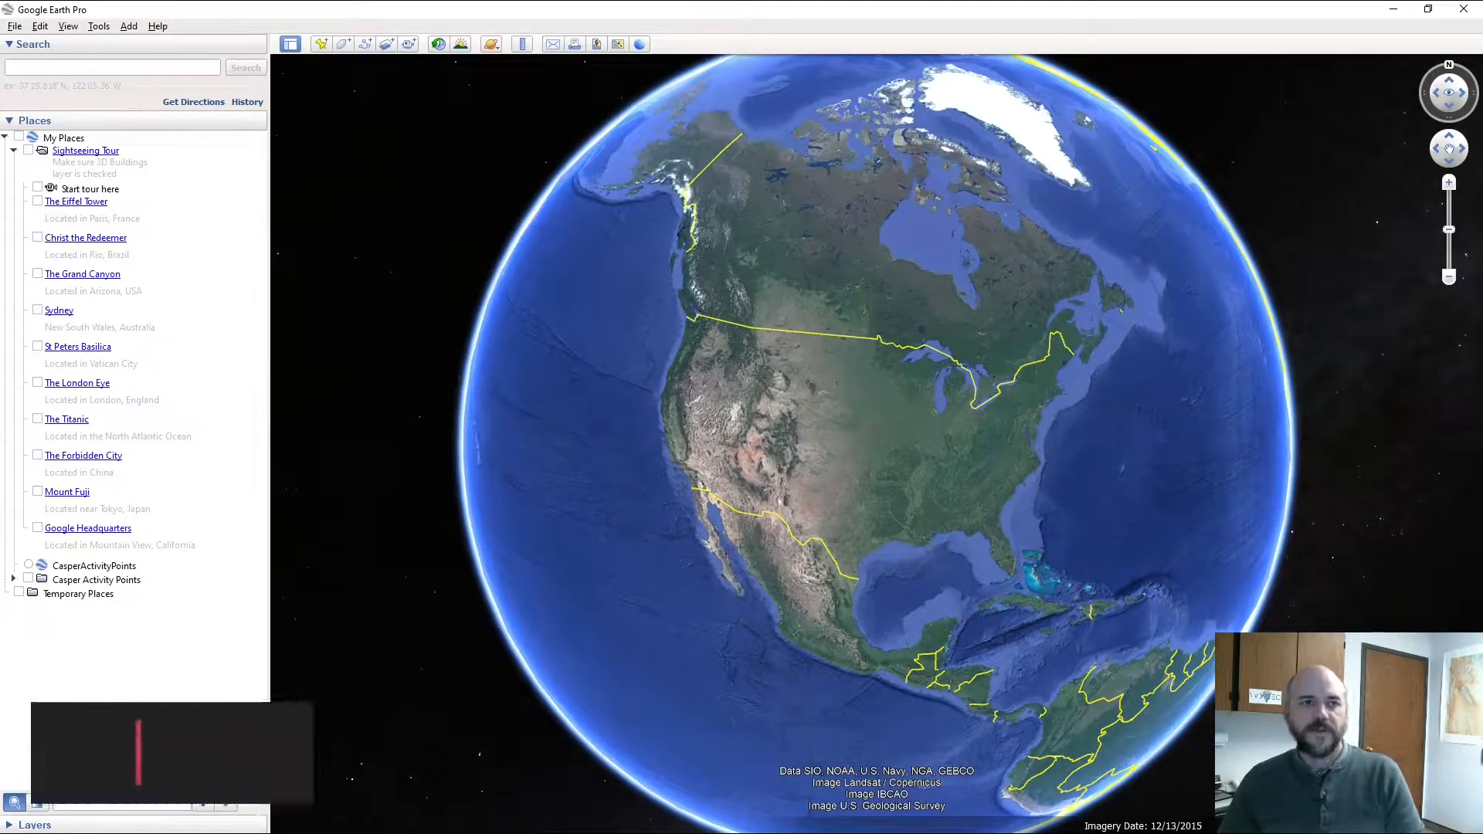
{"action": "key", "text": "alt+Tab"}
{"action": "left_click_drag", "start_coordinate": [0, 155], "coordinate": [705, 126]}
Drag Assessor.kml onto the Google Earth globe and move the Downloads window away
{"action": "left_click", "coordinate": [471, 329]}
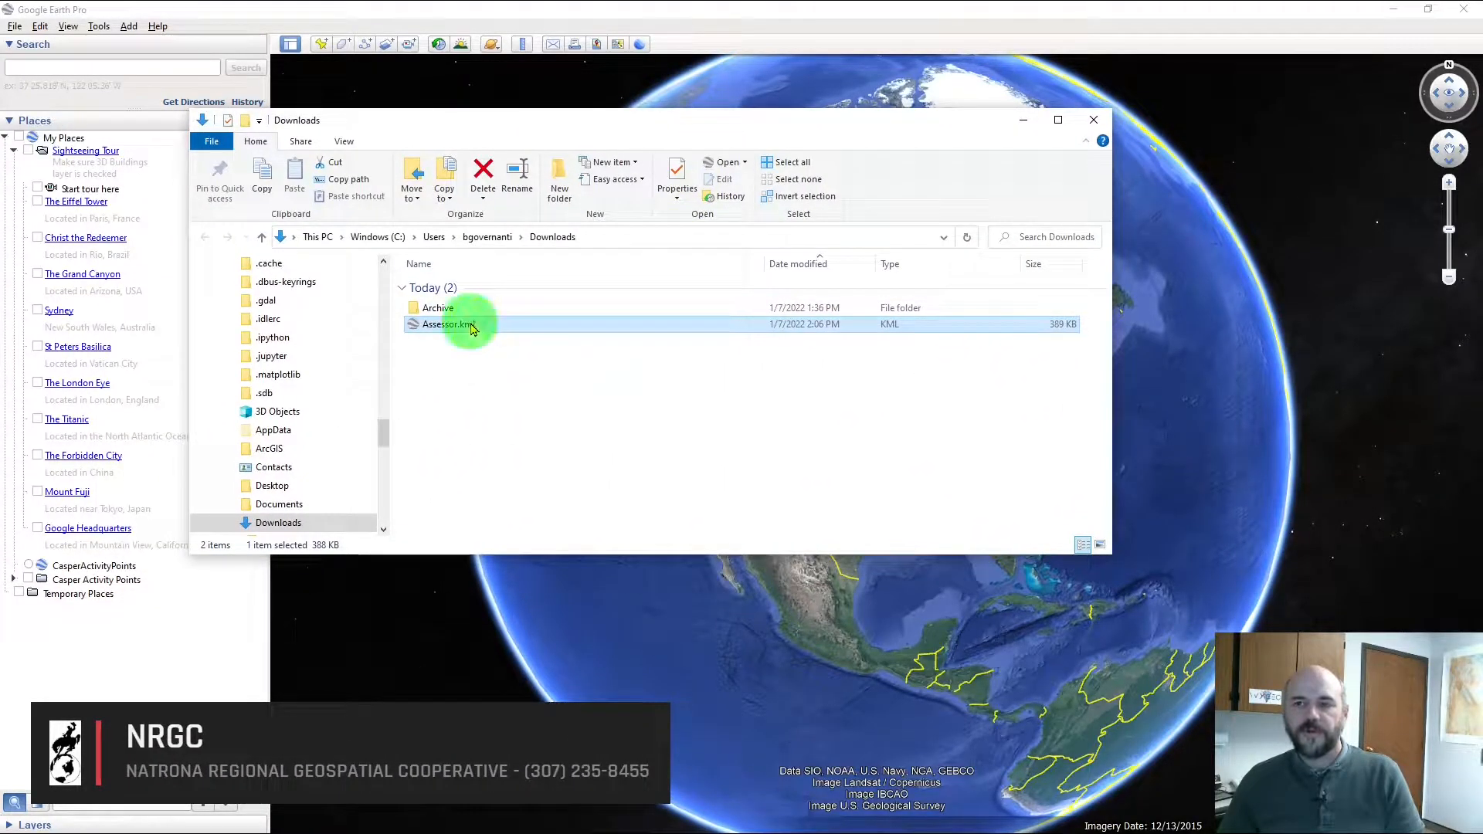
{"action": "left_click_drag", "start_coordinate": [472, 329], "coordinate": [856, 608]}
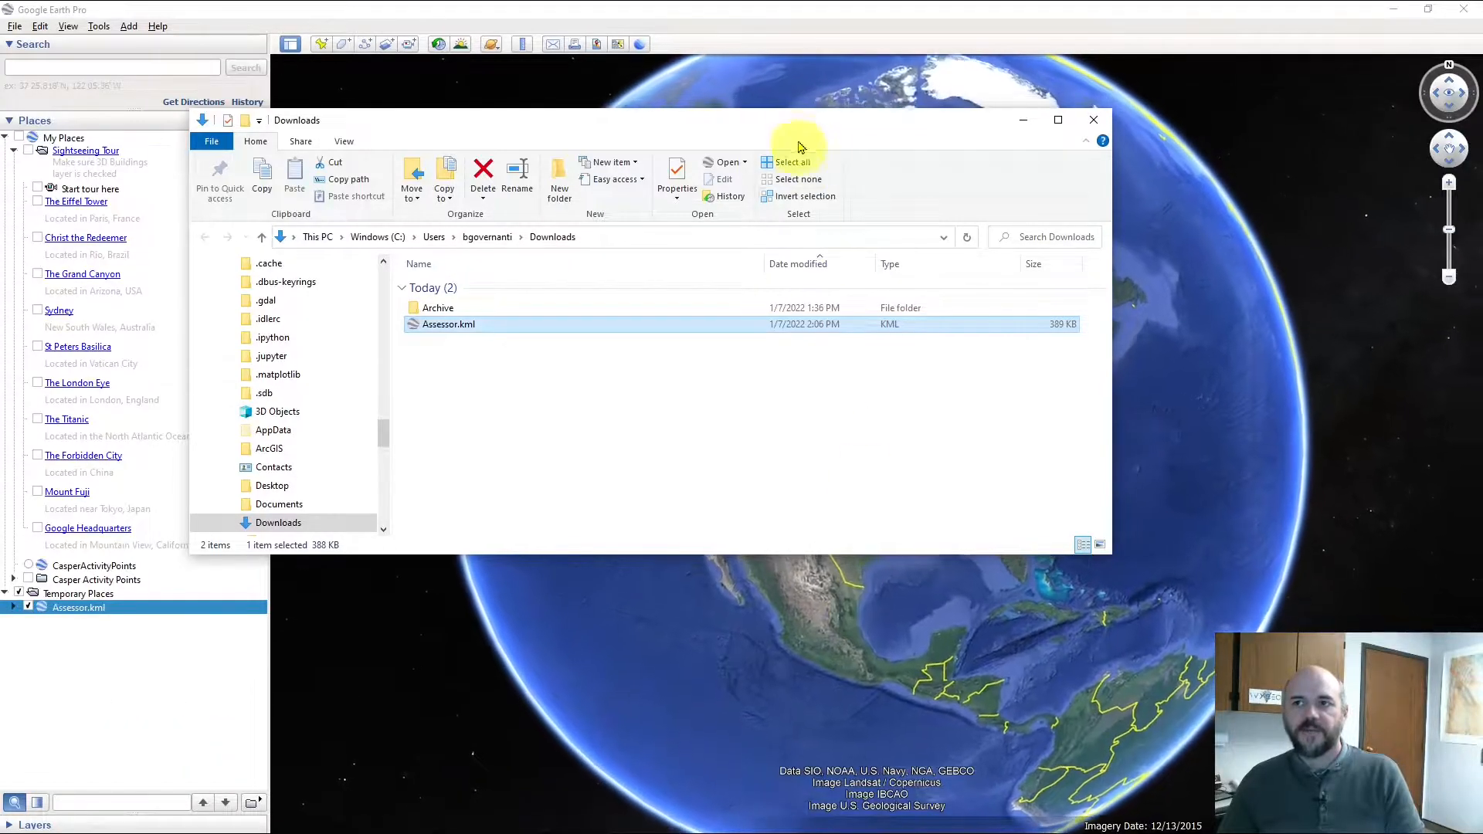
{"action": "left_click_drag", "start_coordinate": [443, 122], "coordinate": [0, 141]}
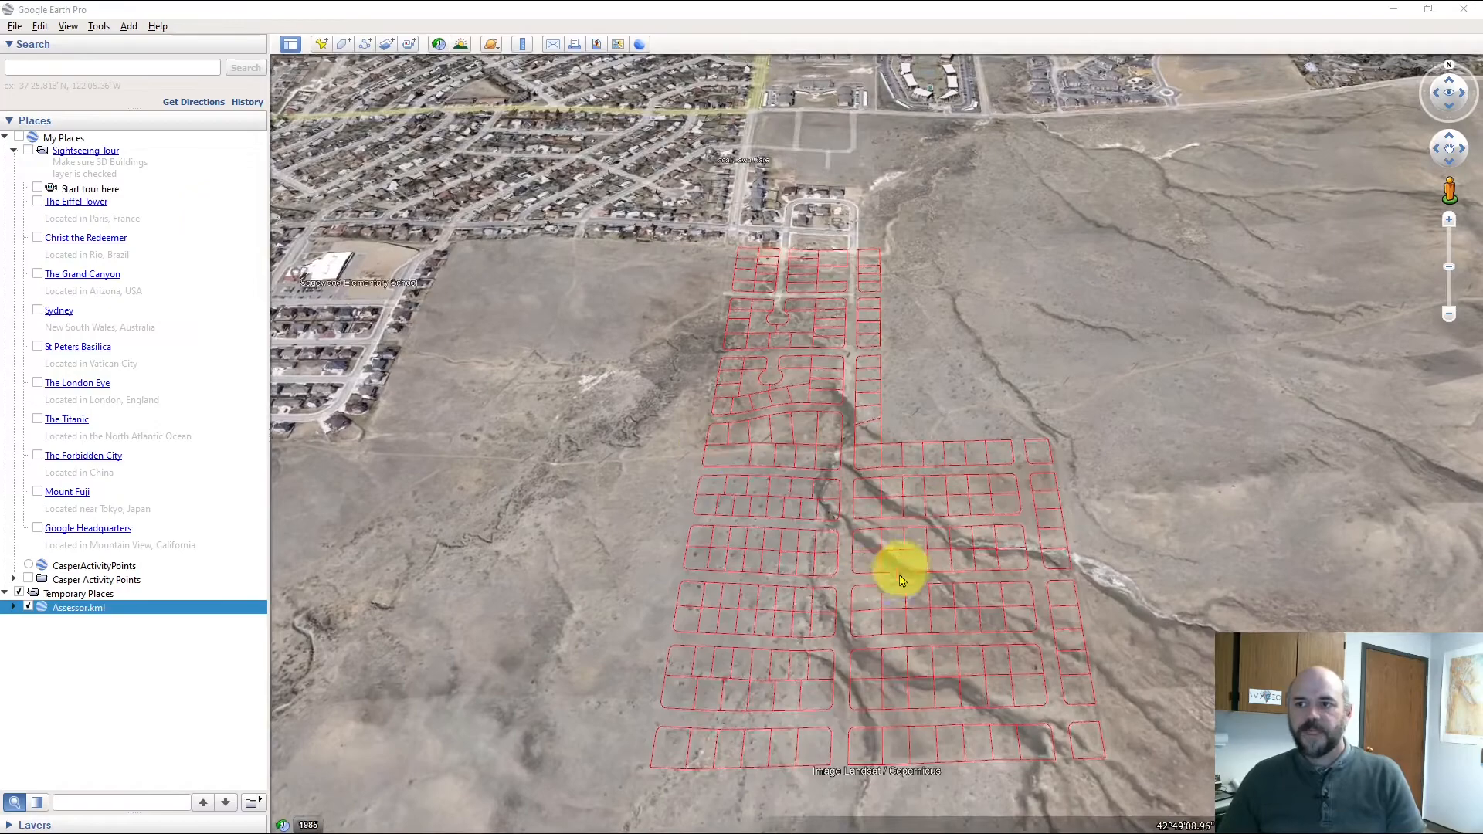
Tilt and pan for an oblique view across the red parcel outlines toward the city
{"action": "left_click_drag", "start_coordinate": [893, 569], "coordinate": [830, 568]}
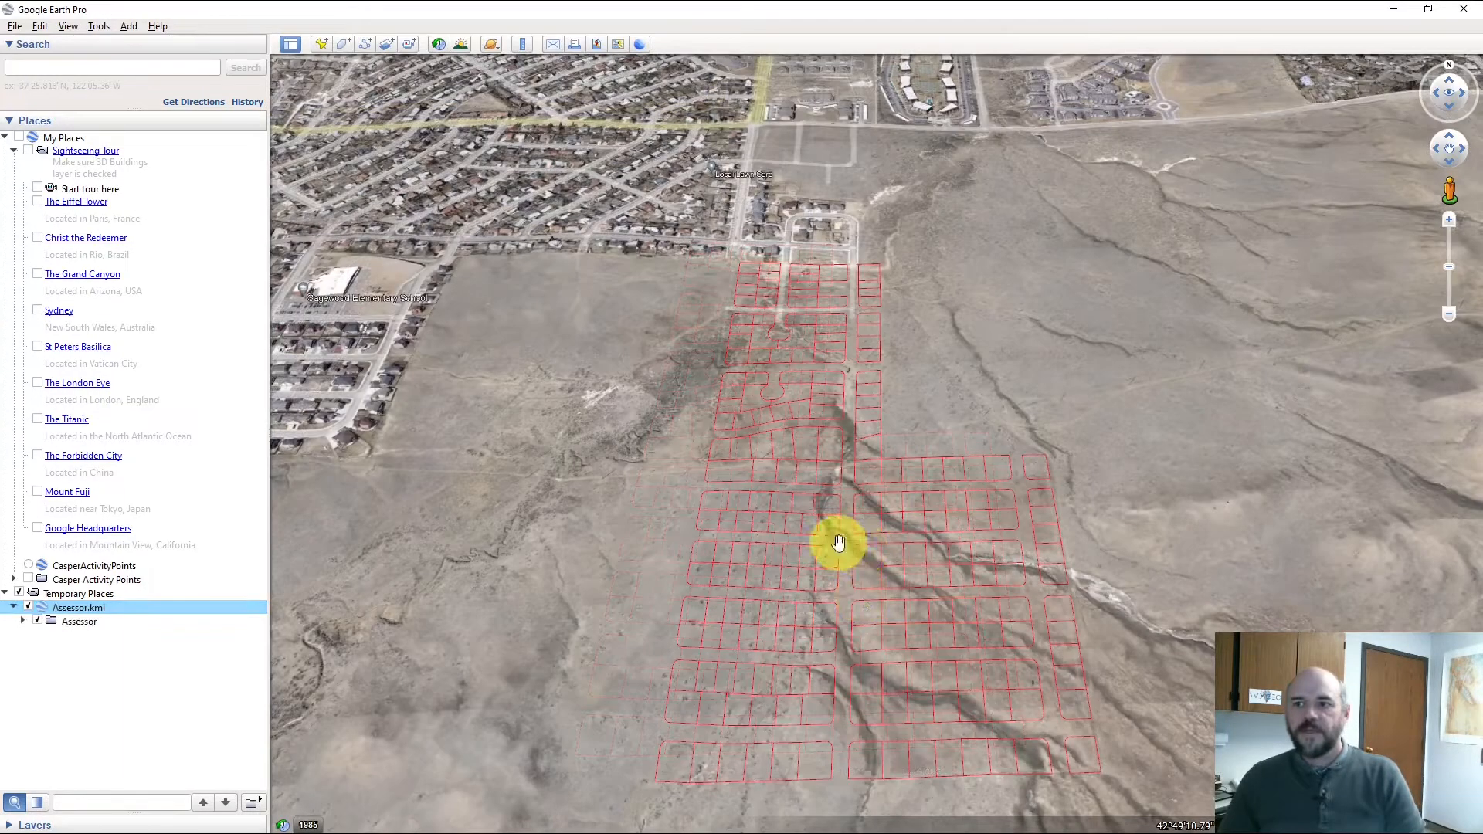
{"action": "left_click", "coordinate": [820, 522]}
{"action": "left_click_drag", "start_coordinate": [821, 522], "coordinate": [854, 523]}
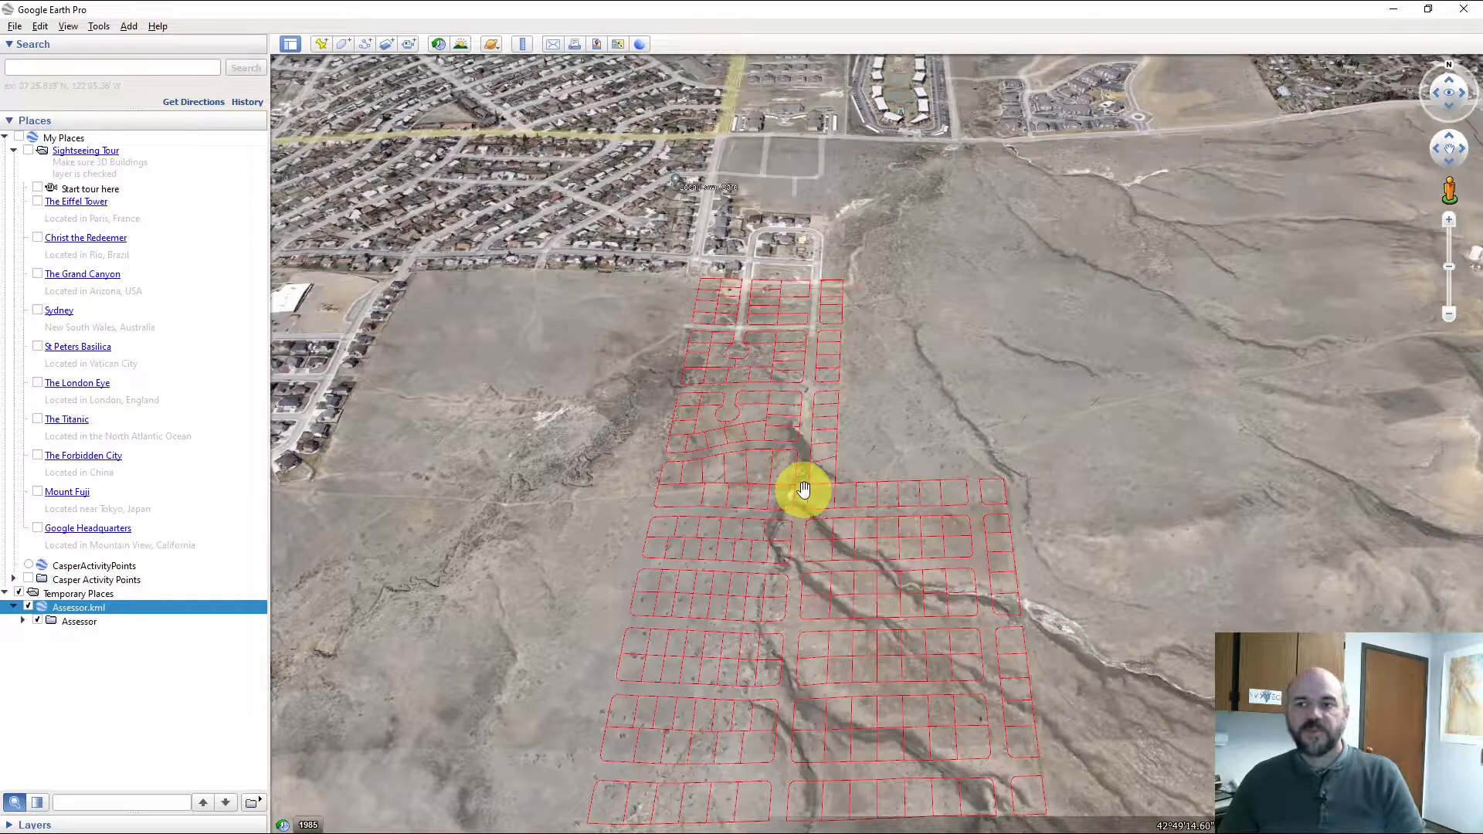
{"action": "left_click_drag", "start_coordinate": [804, 491], "coordinate": [796, 579]}
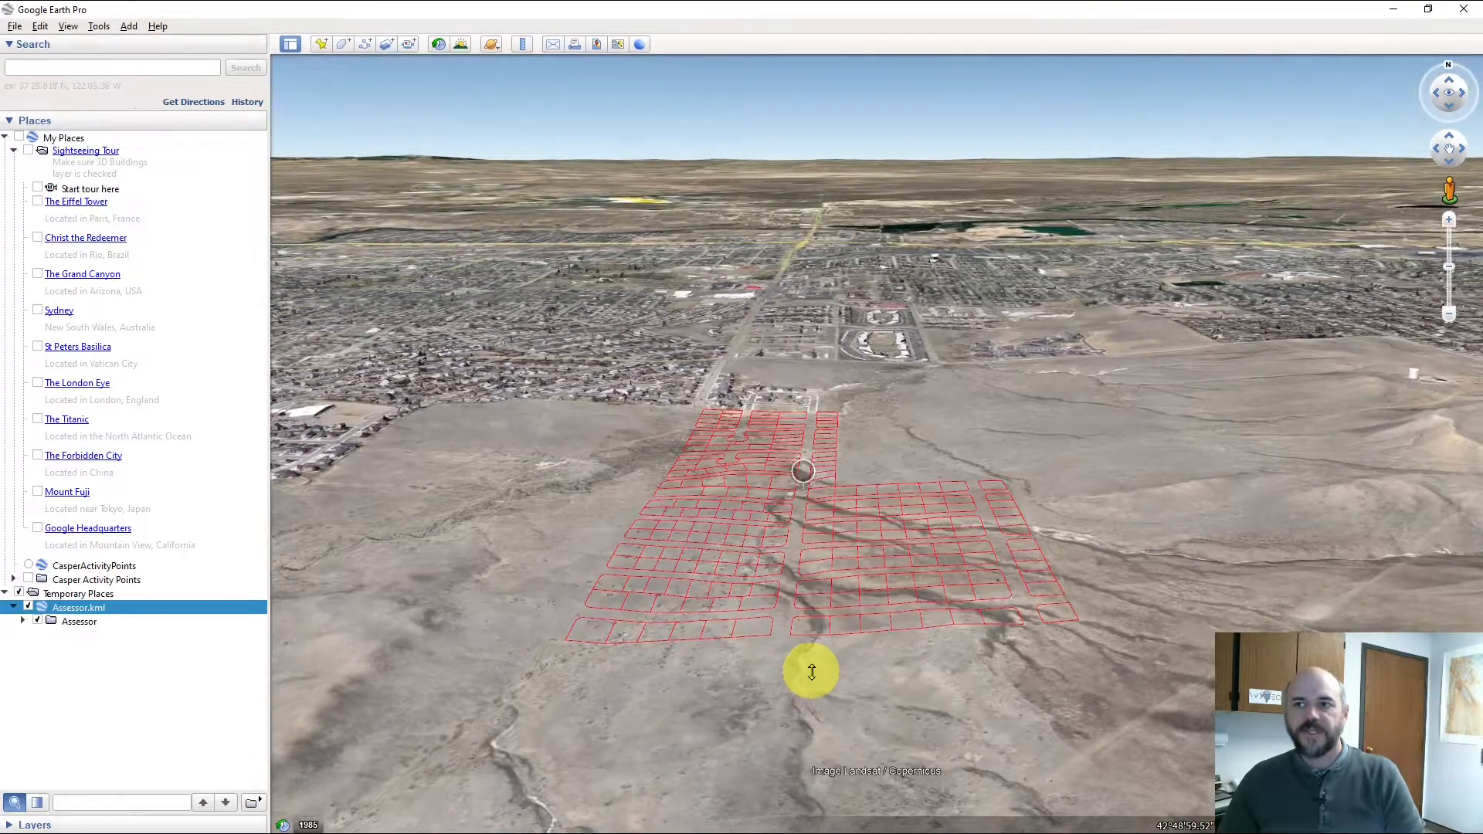
{"action": "left_click_drag", "start_coordinate": [811, 671], "coordinate": [811, 507]}
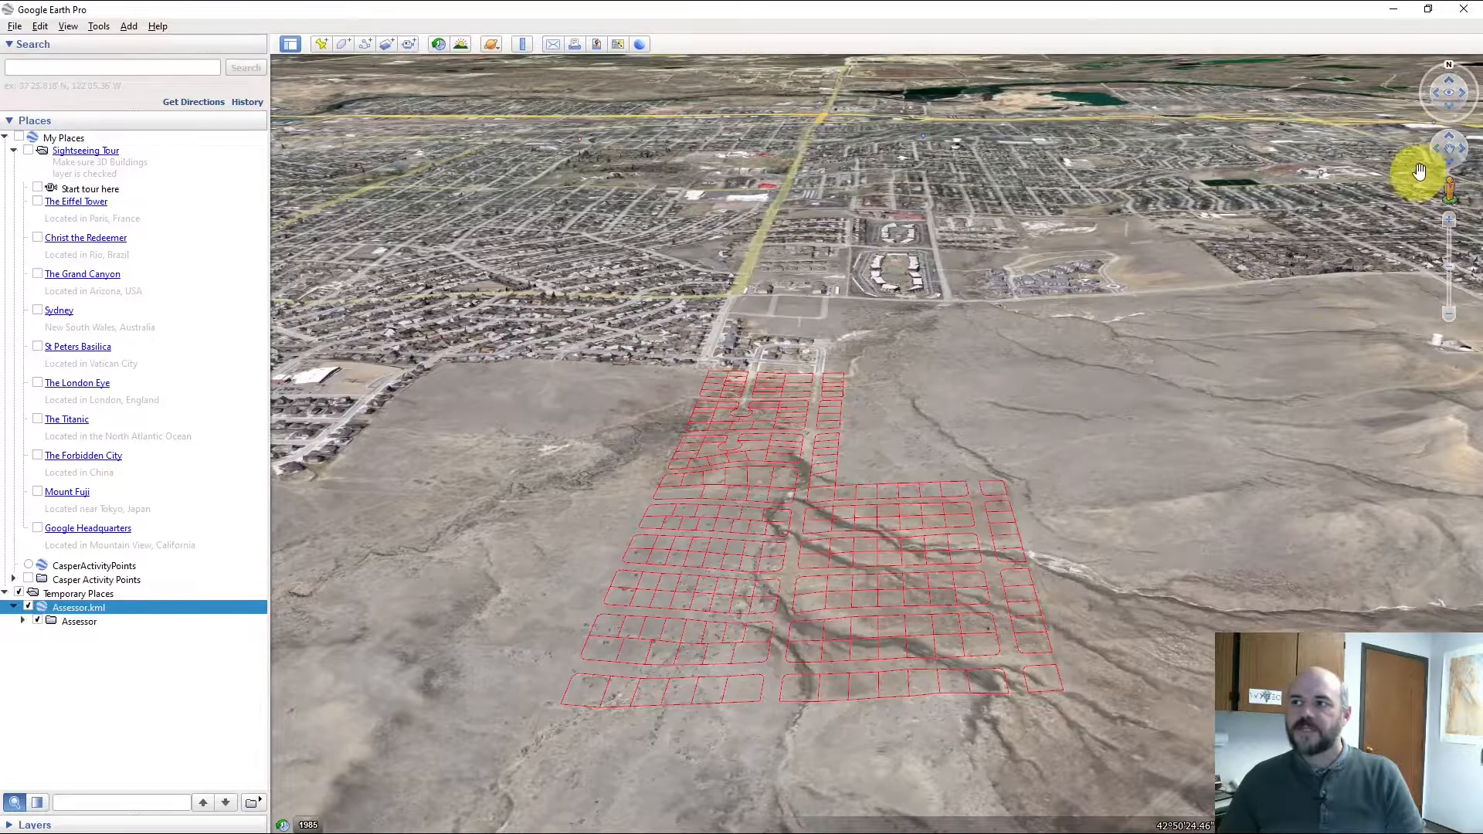
{"action": "left_click", "coordinate": [1450, 85]}
{"action": "left_click", "coordinate": [1450, 141]}
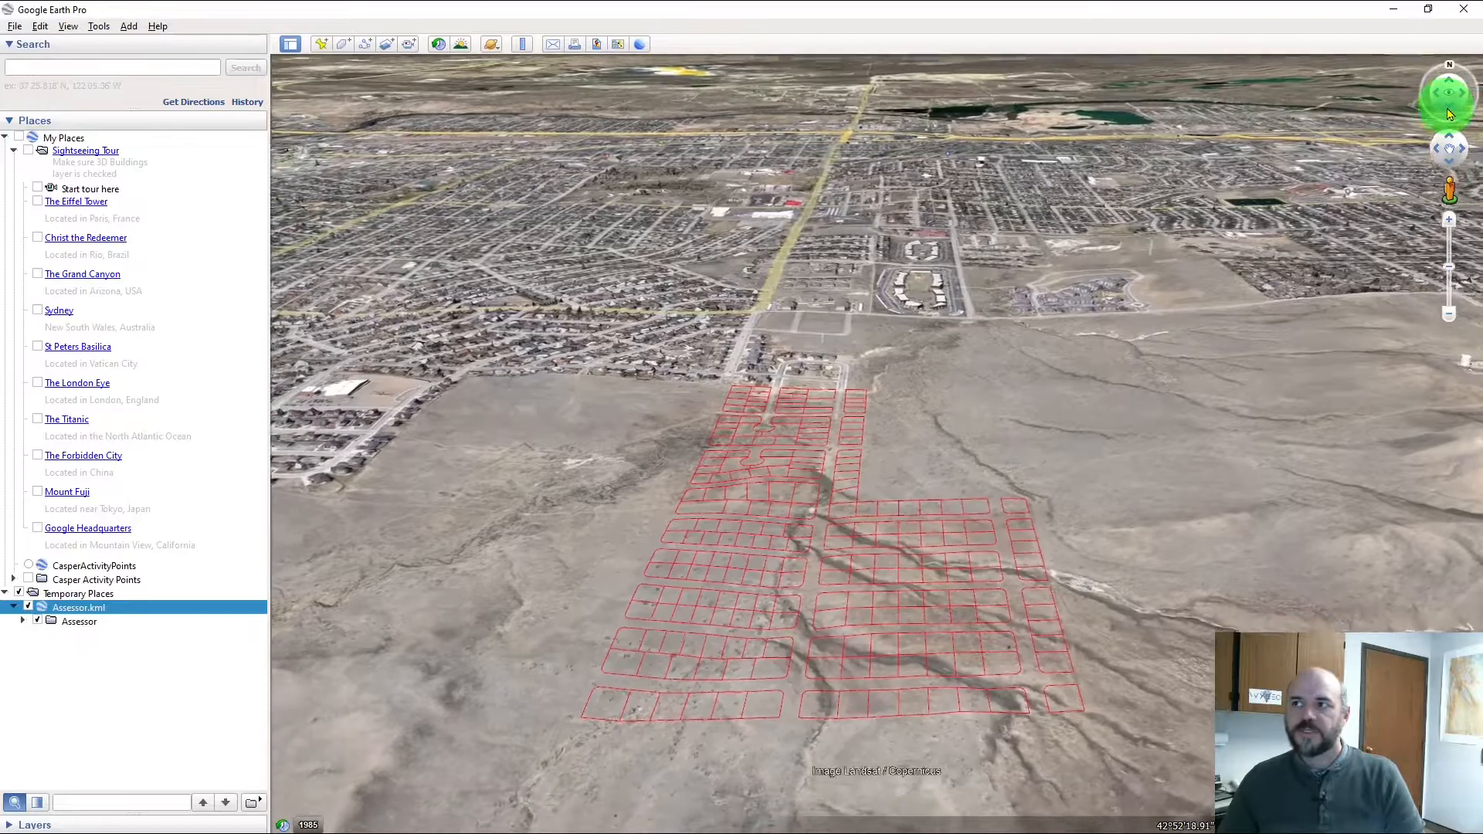
{"action": "left_click", "coordinate": [1450, 141]}
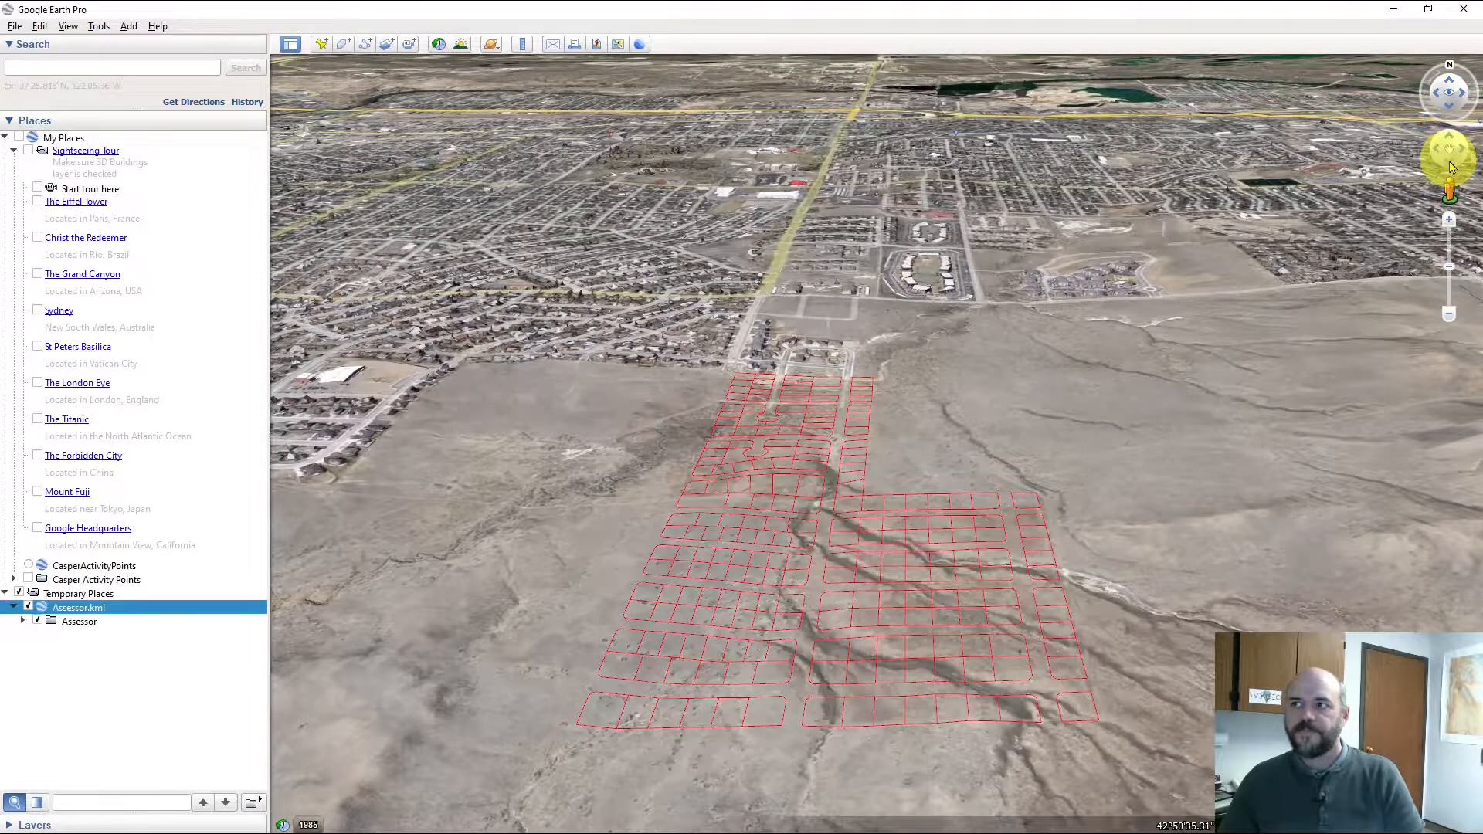
{"action": "left_click", "coordinate": [1448, 161]}
{"action": "scroll", "coordinate": [842, 400], "scroll_direction": "up", "scroll_amount": 2}
{"action": "scroll", "coordinate": [804, 371], "scroll_direction": "up", "scroll_amount": 1}
Zoom in on the red Assessor parcel outlines in Google Earth Pro
{"action": "scroll", "coordinate": [804, 374], "scroll_direction": "up", "scroll_amount": 3}
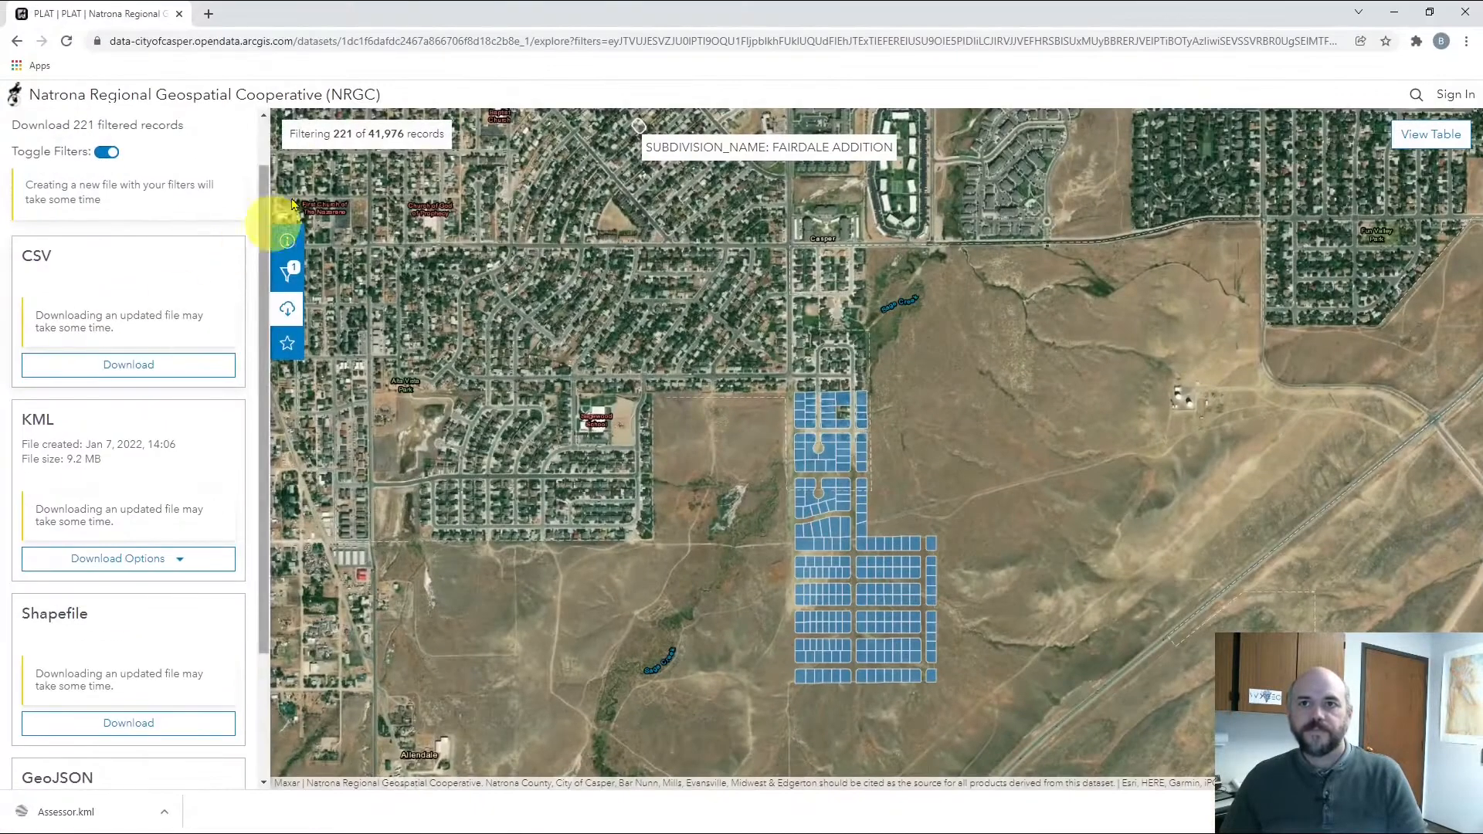
Return to the portal home page and open County Wide Address from the Address & Street listings
{"action": "left_click", "coordinate": [18, 47]}
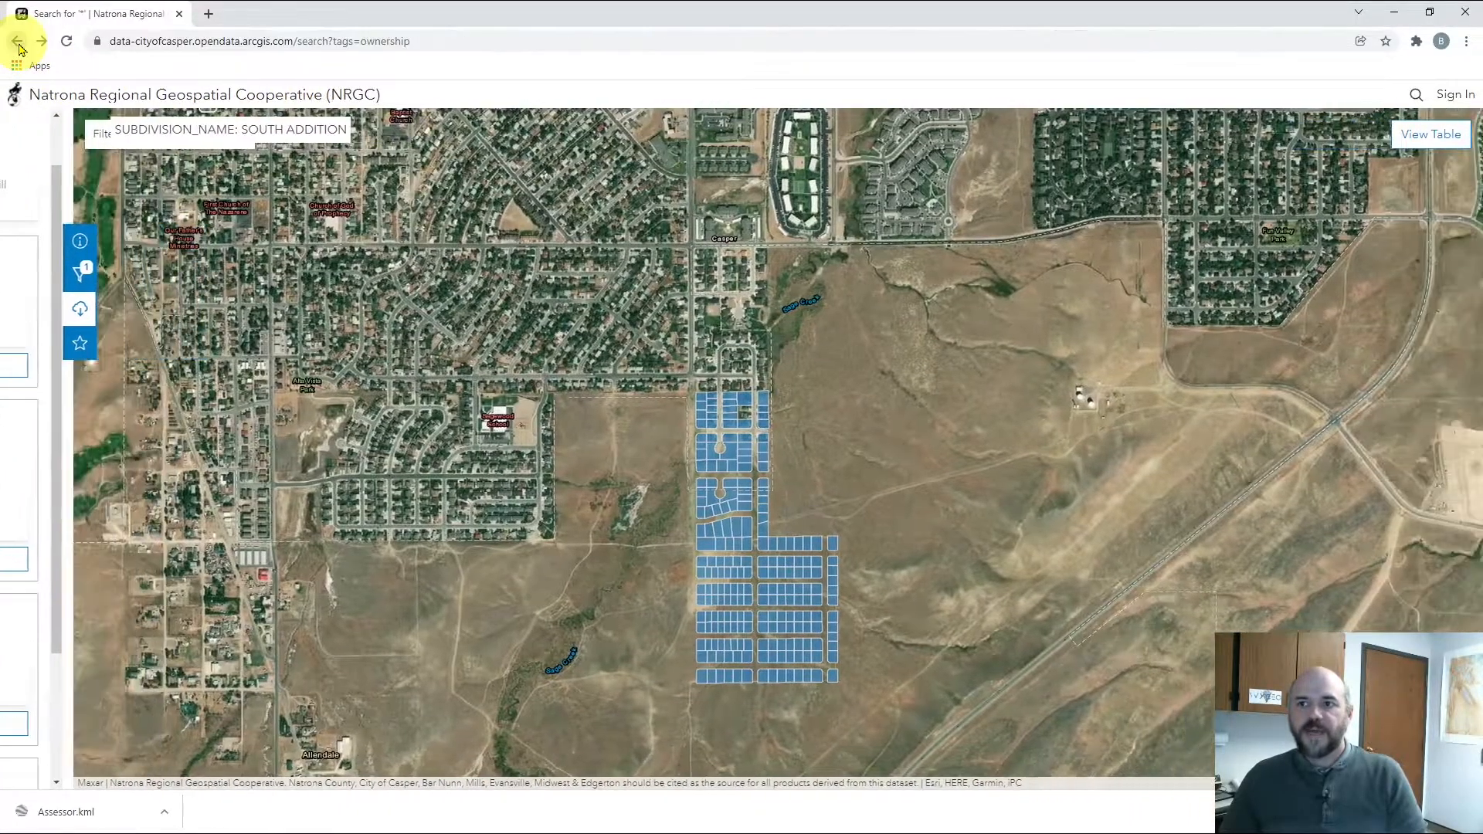
{"action": "left_click", "coordinate": [19, 47]}
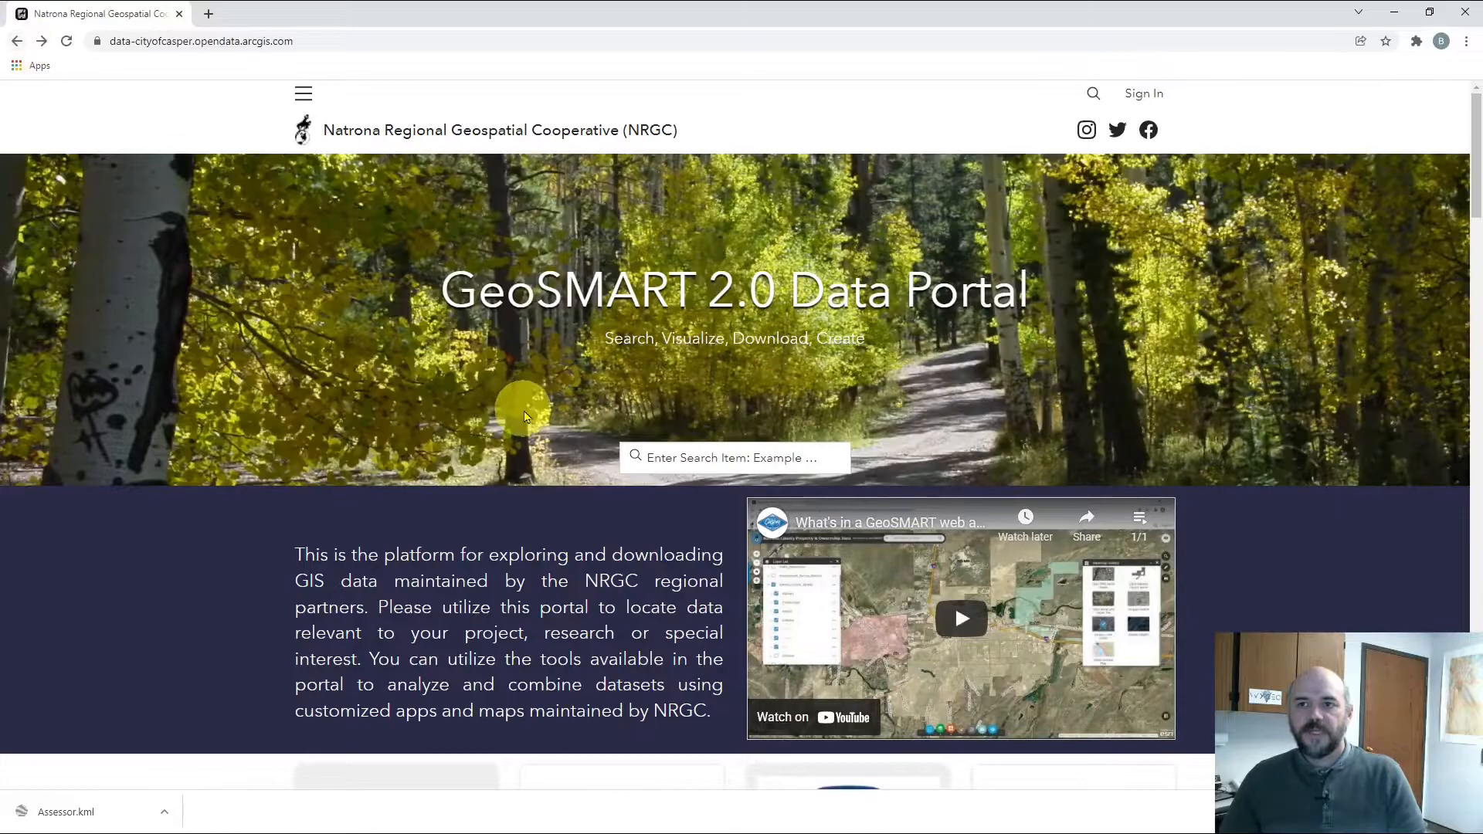
{"action": "scroll", "coordinate": [549, 440], "scroll_direction": "down", "scroll_amount": 20}
{"action": "scroll", "coordinate": [626, 447], "scroll_direction": "down", "scroll_amount": 10}
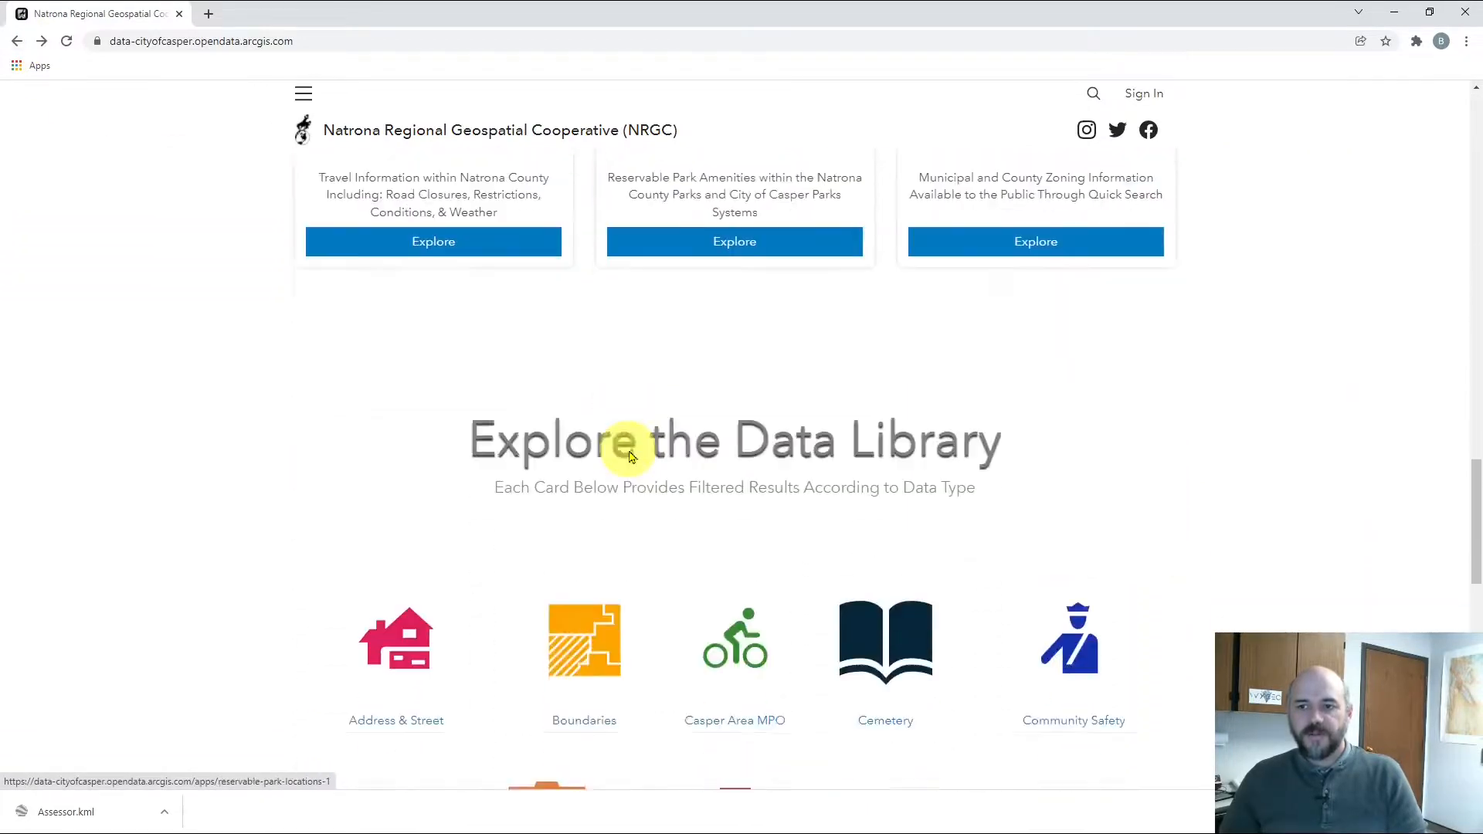
{"action": "left_click", "coordinate": [410, 297]}
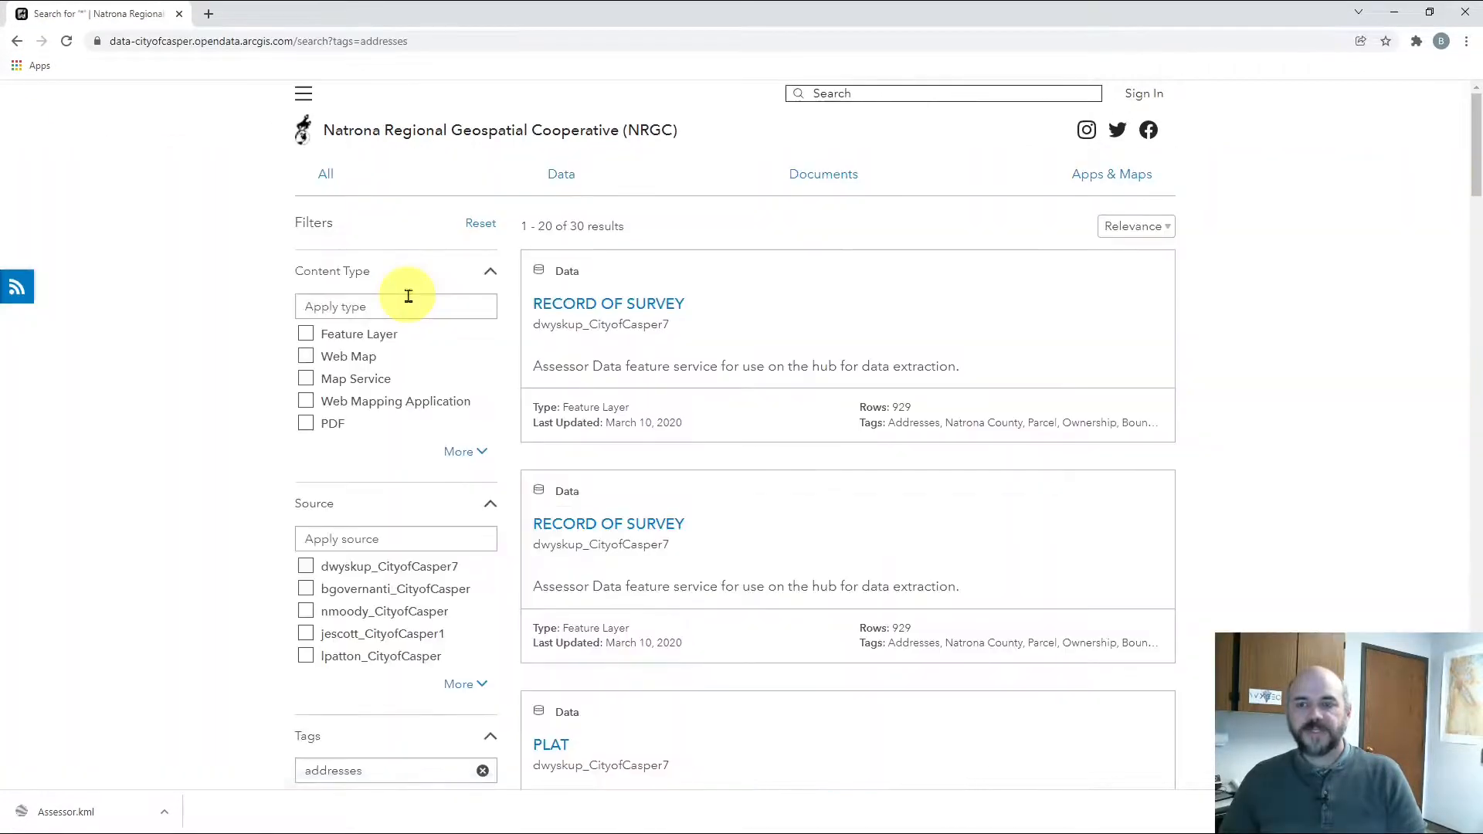
{"action": "scroll", "coordinate": [768, 450], "scroll_direction": "down", "scroll_amount": 8}
{"action": "scroll", "coordinate": [767, 450], "scroll_direction": "down", "scroll_amount": 10}
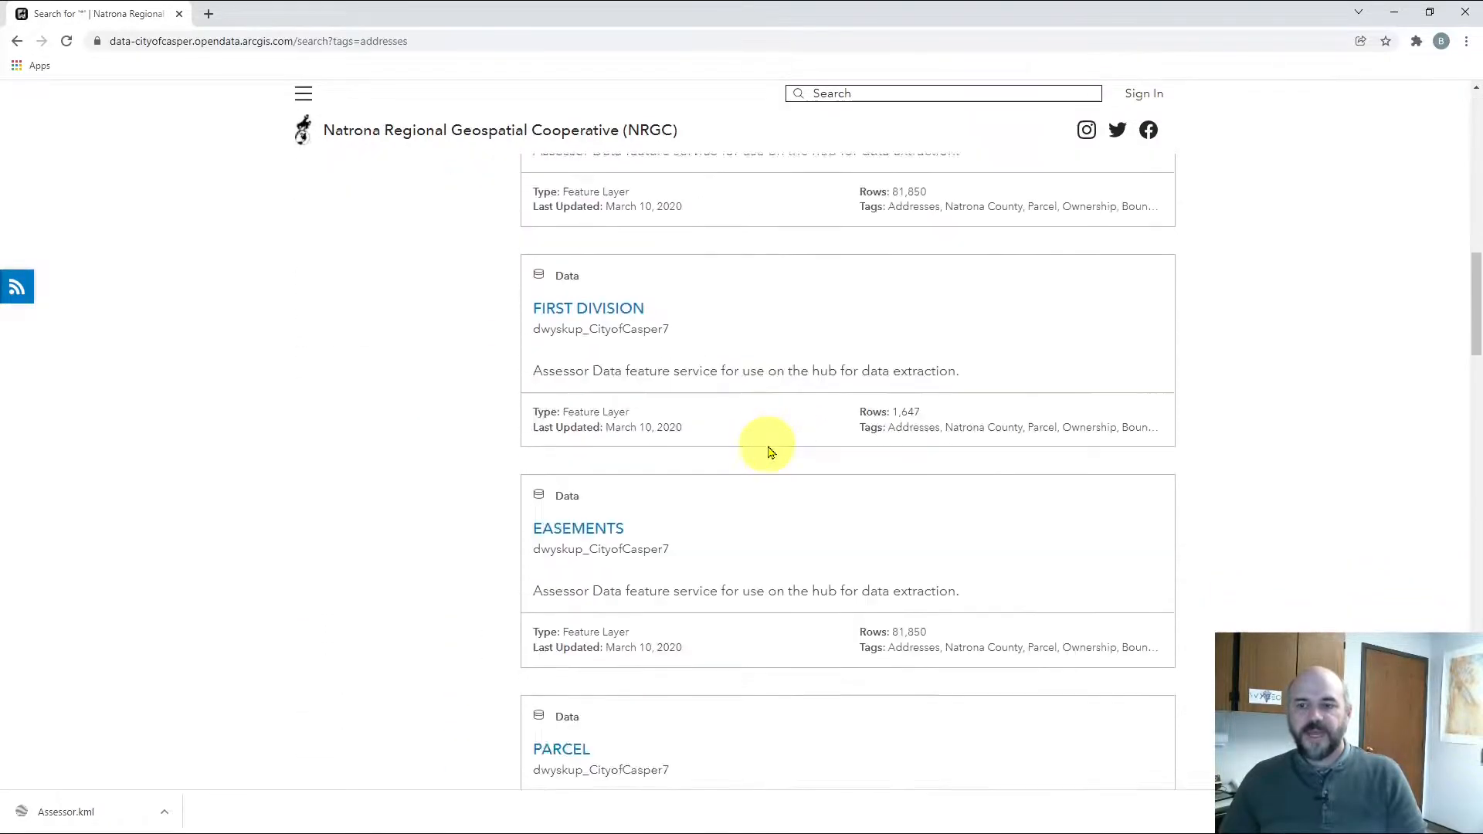
{"action": "scroll", "coordinate": [768, 452], "scroll_direction": "down", "scroll_amount": 15}
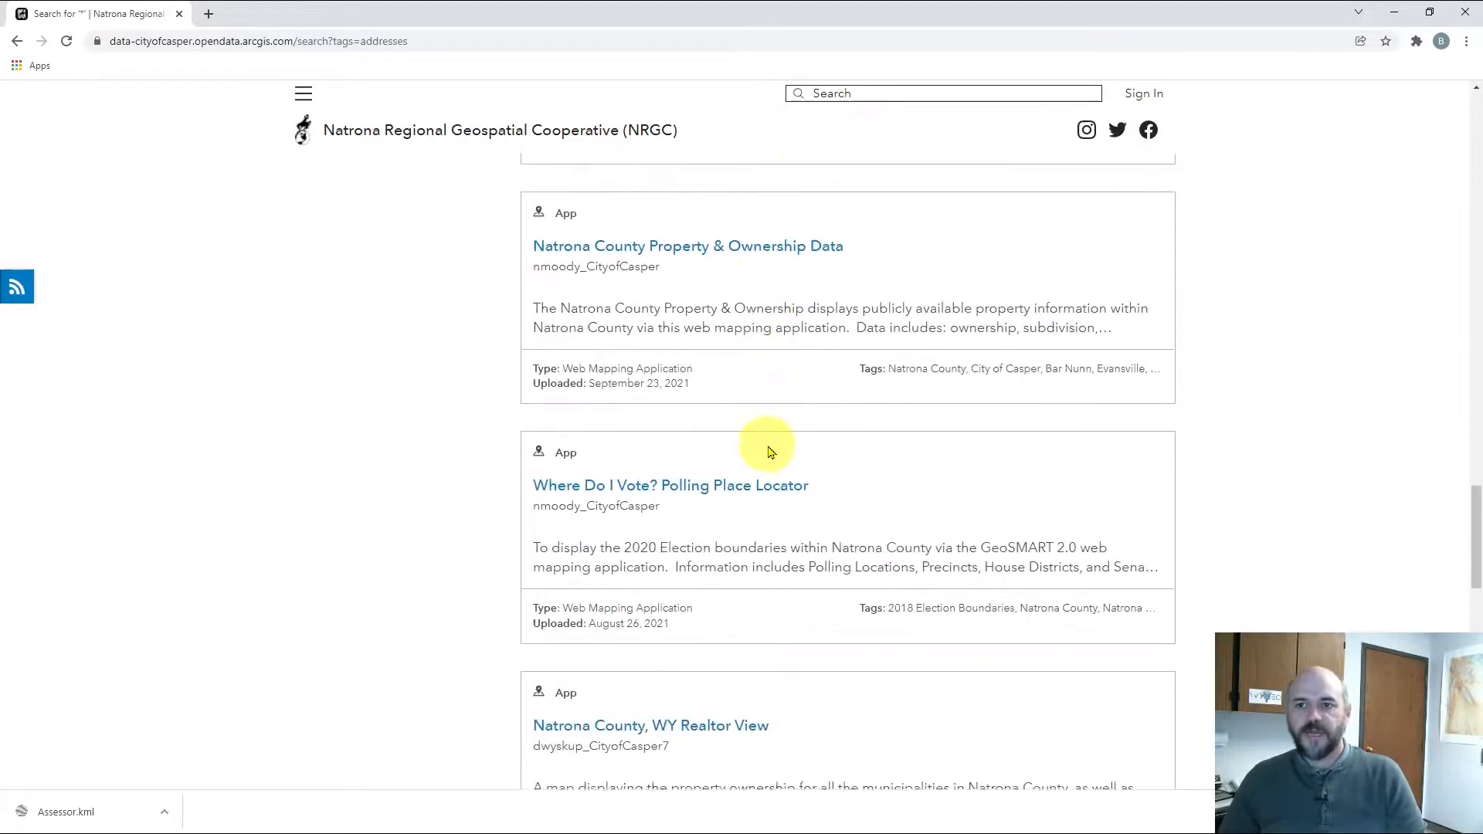
{"action": "scroll", "coordinate": [765, 448], "scroll_direction": "down", "scroll_amount": 7}
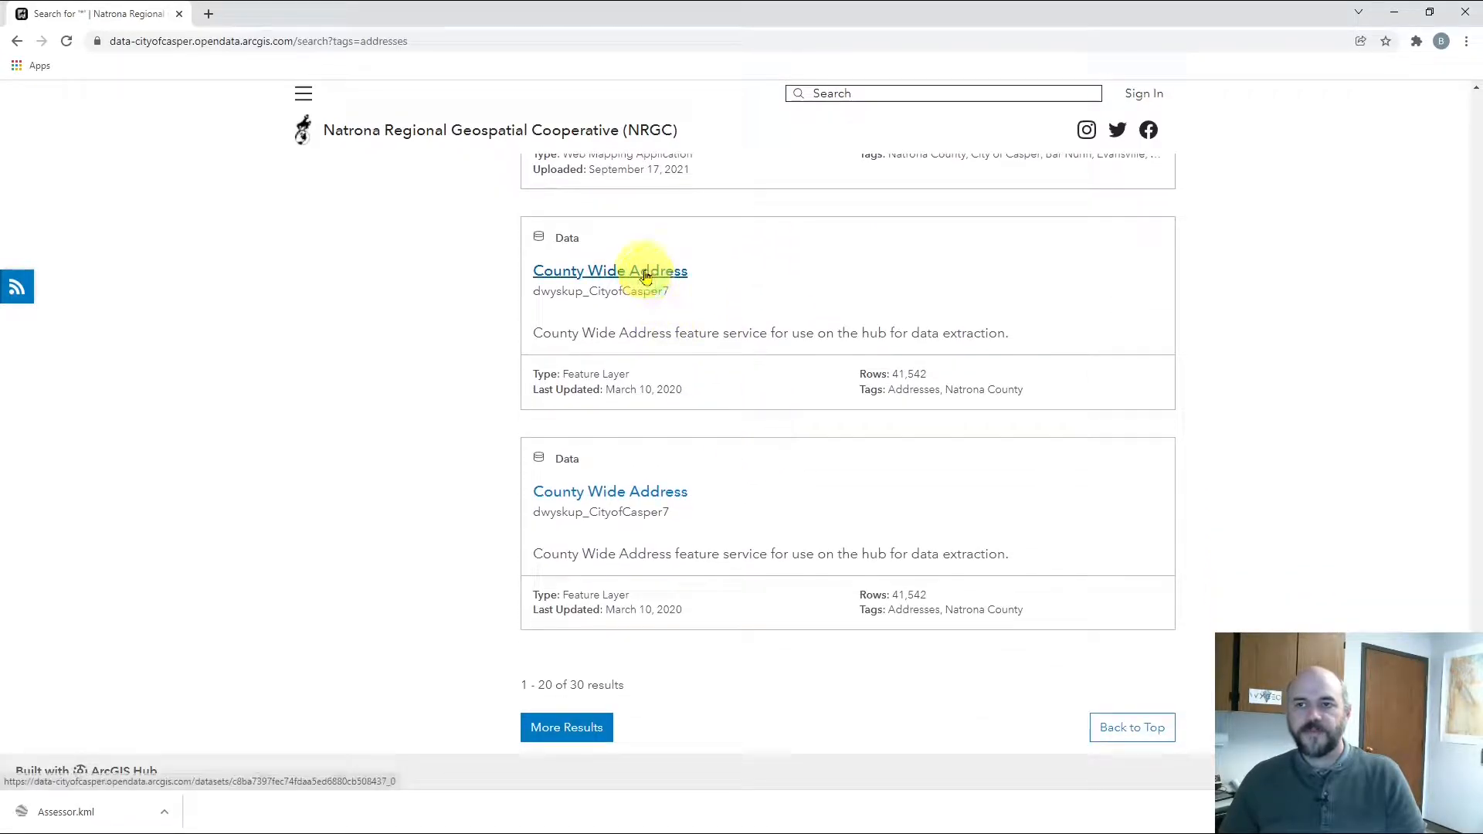
{"action": "left_click", "coordinate": [645, 272]}
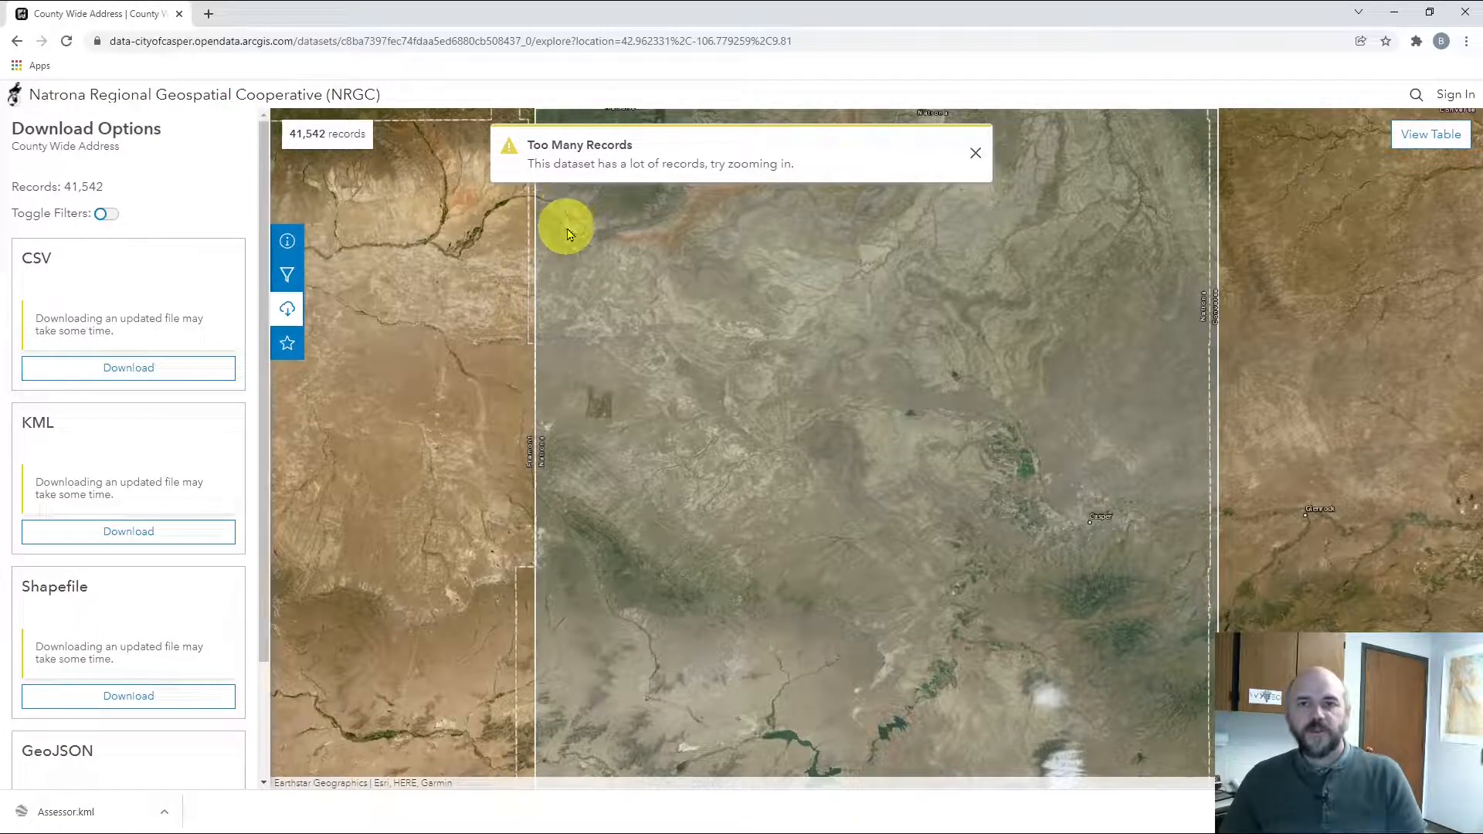
Zoom and pan the address map onto the new subdivision south of Casper
{"action": "left_click_drag", "start_coordinate": [12, 146], "coordinate": [97, 149]}
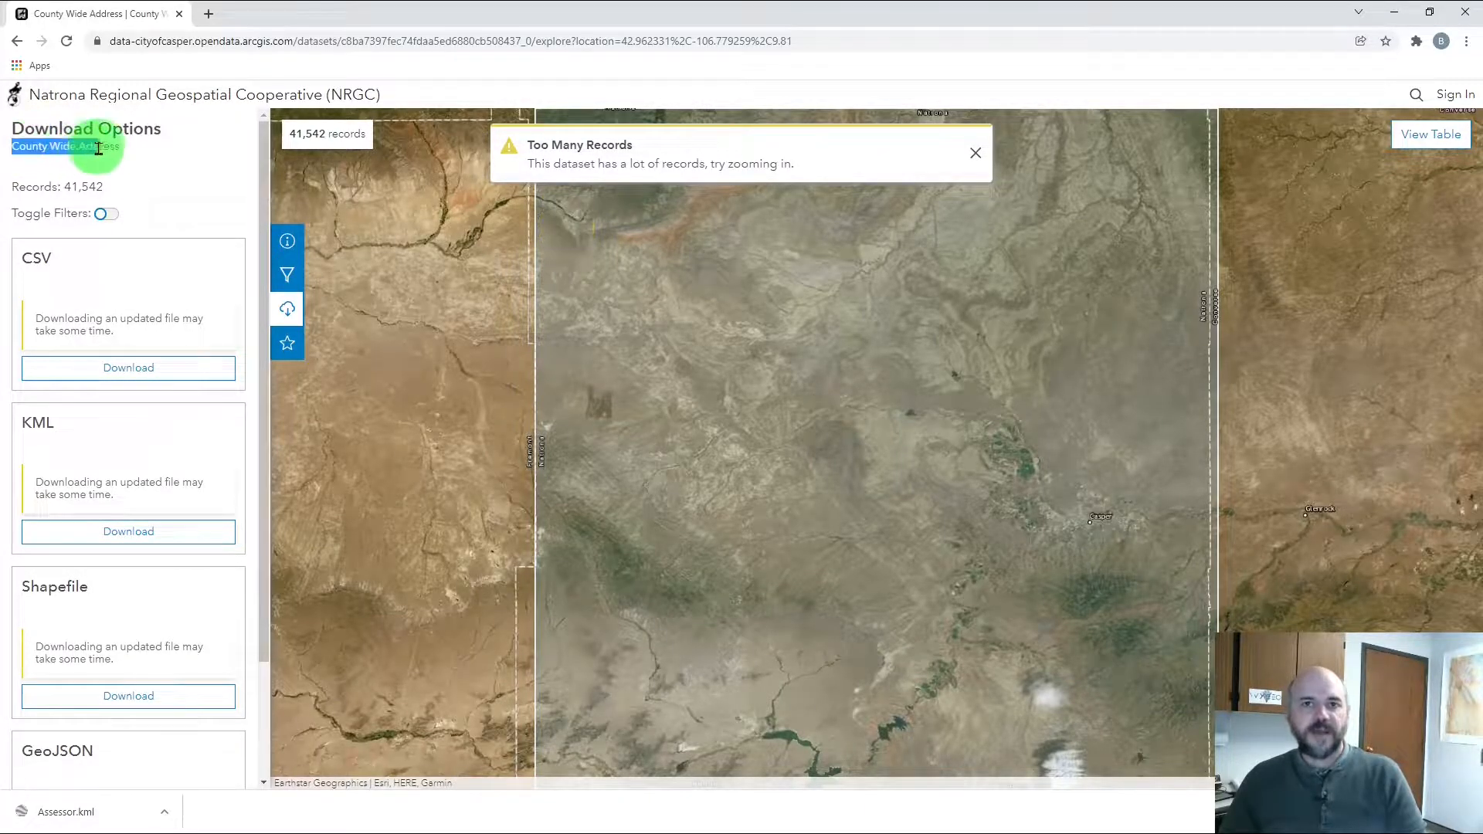
{"action": "left_click", "coordinate": [123, 149]}
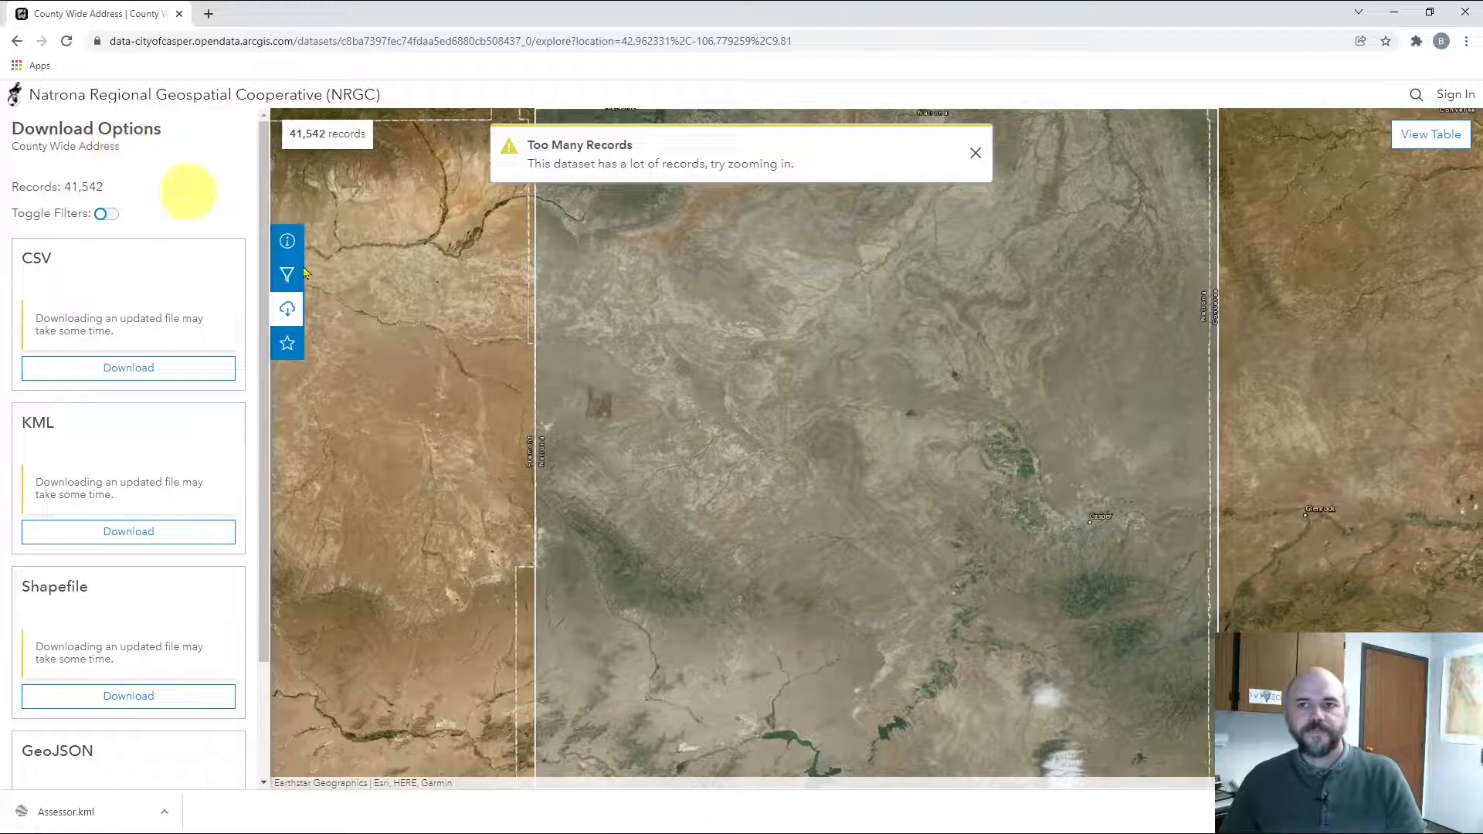
{"action": "scroll", "coordinate": [1069, 562], "scroll_direction": "up", "scroll_amount": 4}
{"action": "left_click_drag", "start_coordinate": [1069, 556], "coordinate": [827, 513]}
{"action": "scroll", "coordinate": [877, 496], "scroll_direction": "up", "scroll_amount": 3}
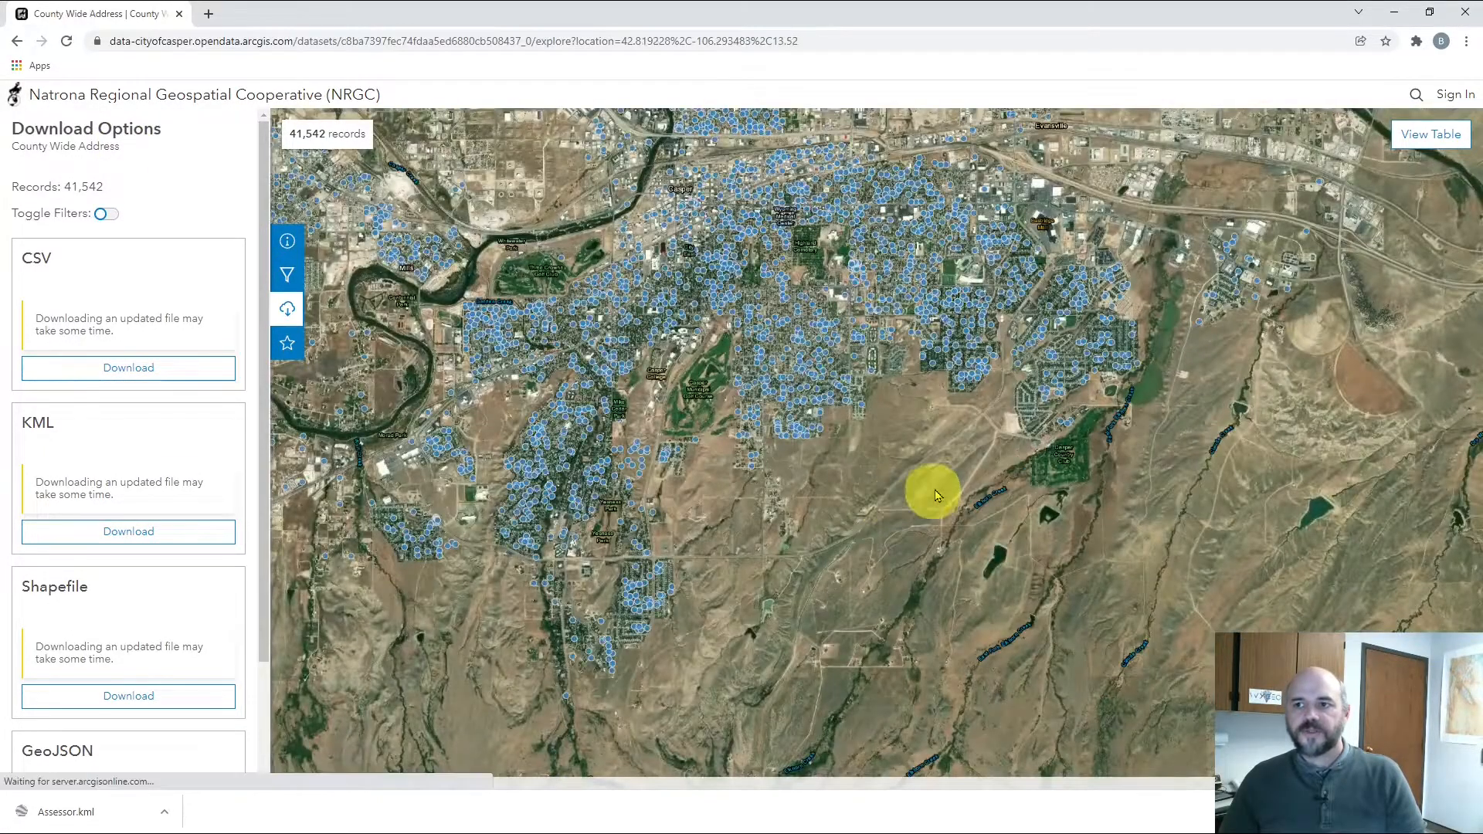
{"action": "scroll", "coordinate": [761, 473], "scroll_direction": "up", "scroll_amount": 2}
{"action": "scroll", "coordinate": [705, 463], "scroll_direction": "up", "scroll_amount": 2}
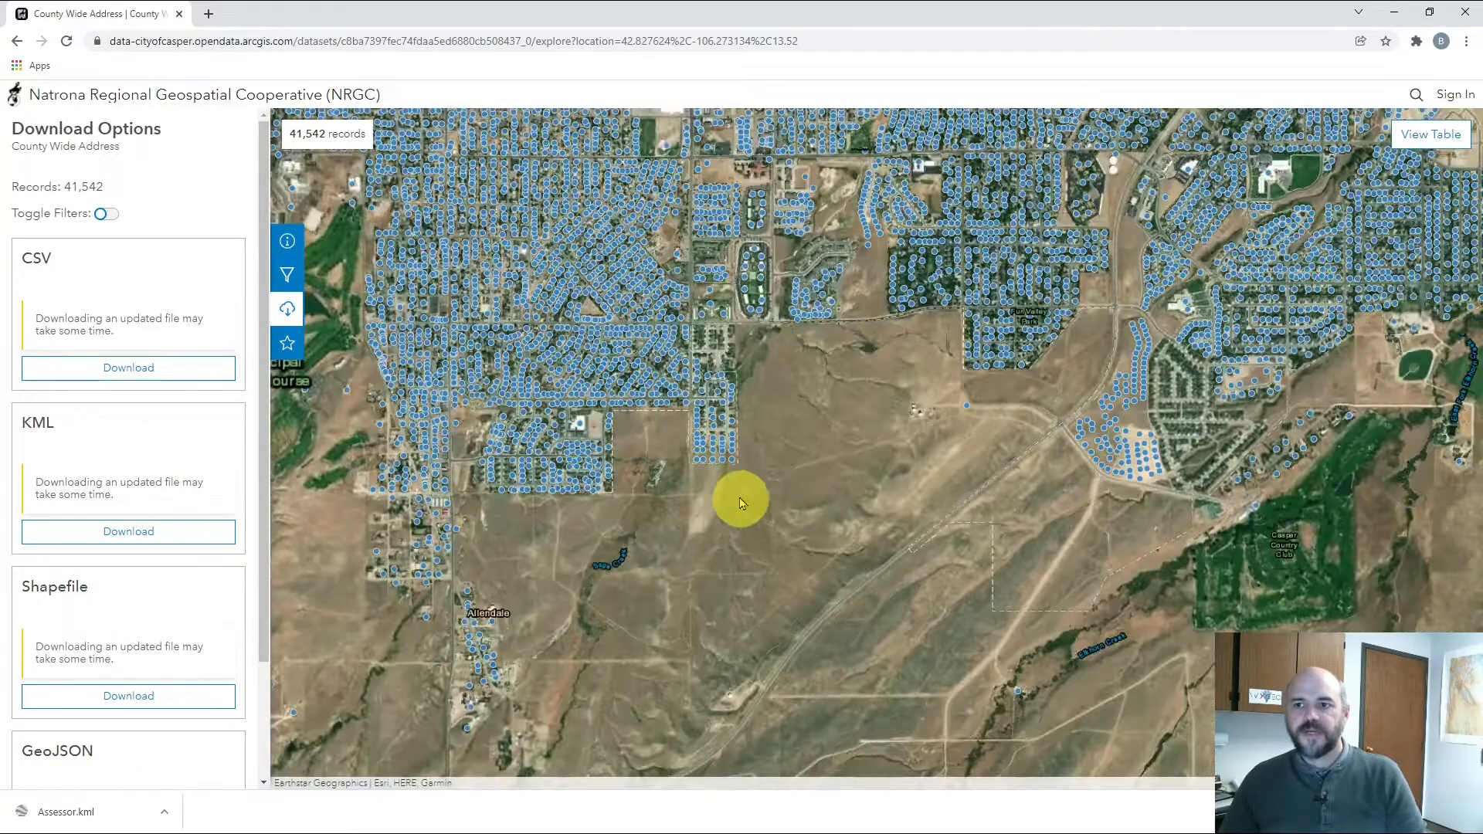
{"action": "scroll", "coordinate": [711, 464], "scroll_direction": "up", "scroll_amount": 2}
{"action": "left_click_drag", "start_coordinate": [711, 461], "coordinate": [717, 509]}
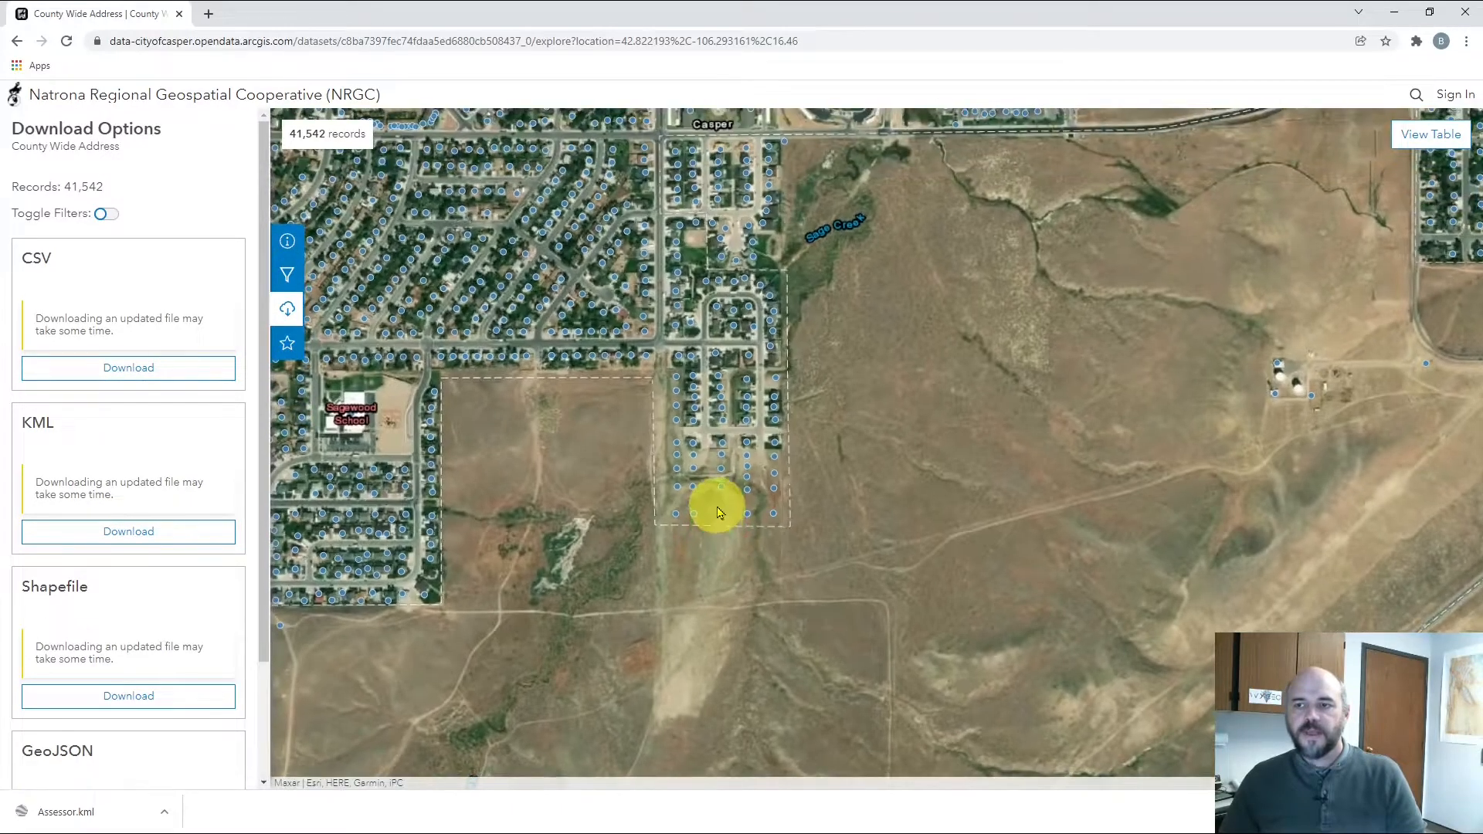
{"action": "scroll", "coordinate": [716, 505], "scroll_direction": "up", "scroll_amount": 2}
{"action": "left_click_drag", "start_coordinate": [682, 447], "coordinate": [715, 512]}
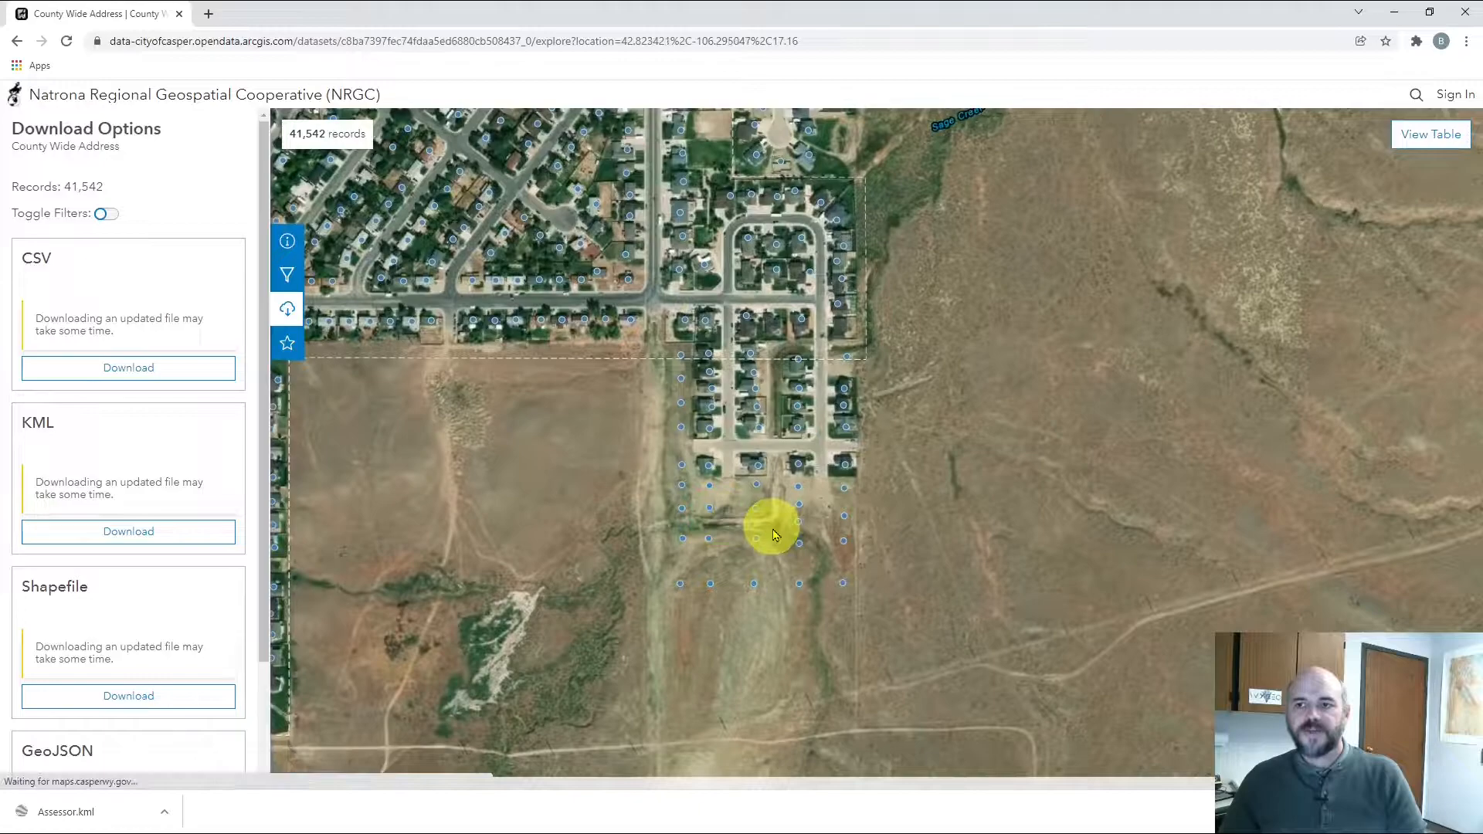
{"action": "scroll", "coordinate": [773, 528], "scroll_direction": "up", "scroll_amount": 2}
{"action": "scroll", "coordinate": [772, 526], "scroll_direction": "down", "scroll_amount": 1}
{"action": "left_click_drag", "start_coordinate": [694, 398], "coordinate": [666, 480]}
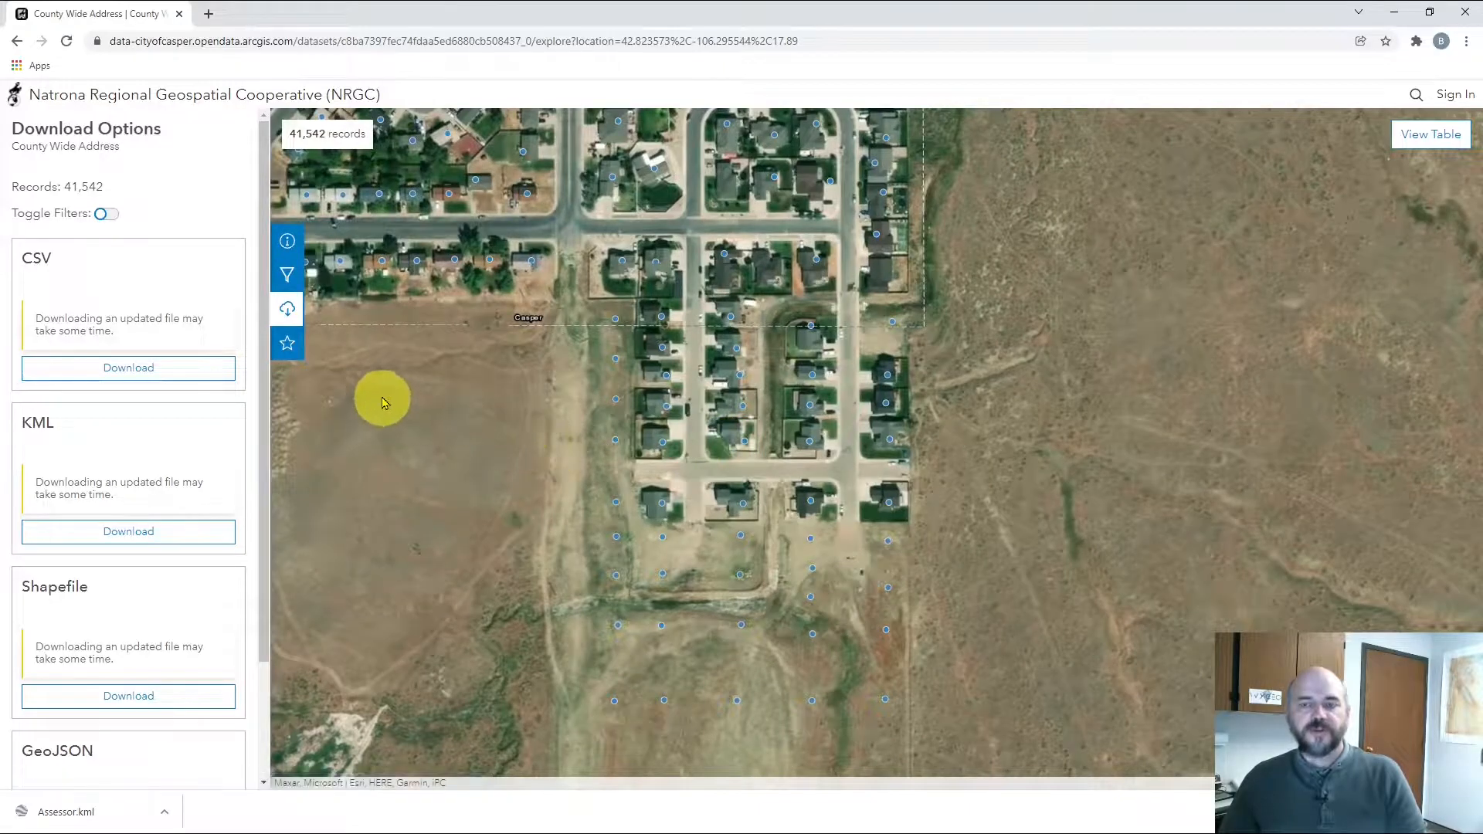
Add a Street Label filter selecting MERCY LN, MERCY CIR and HOPE ST
{"action": "left_click", "coordinate": [288, 273]}
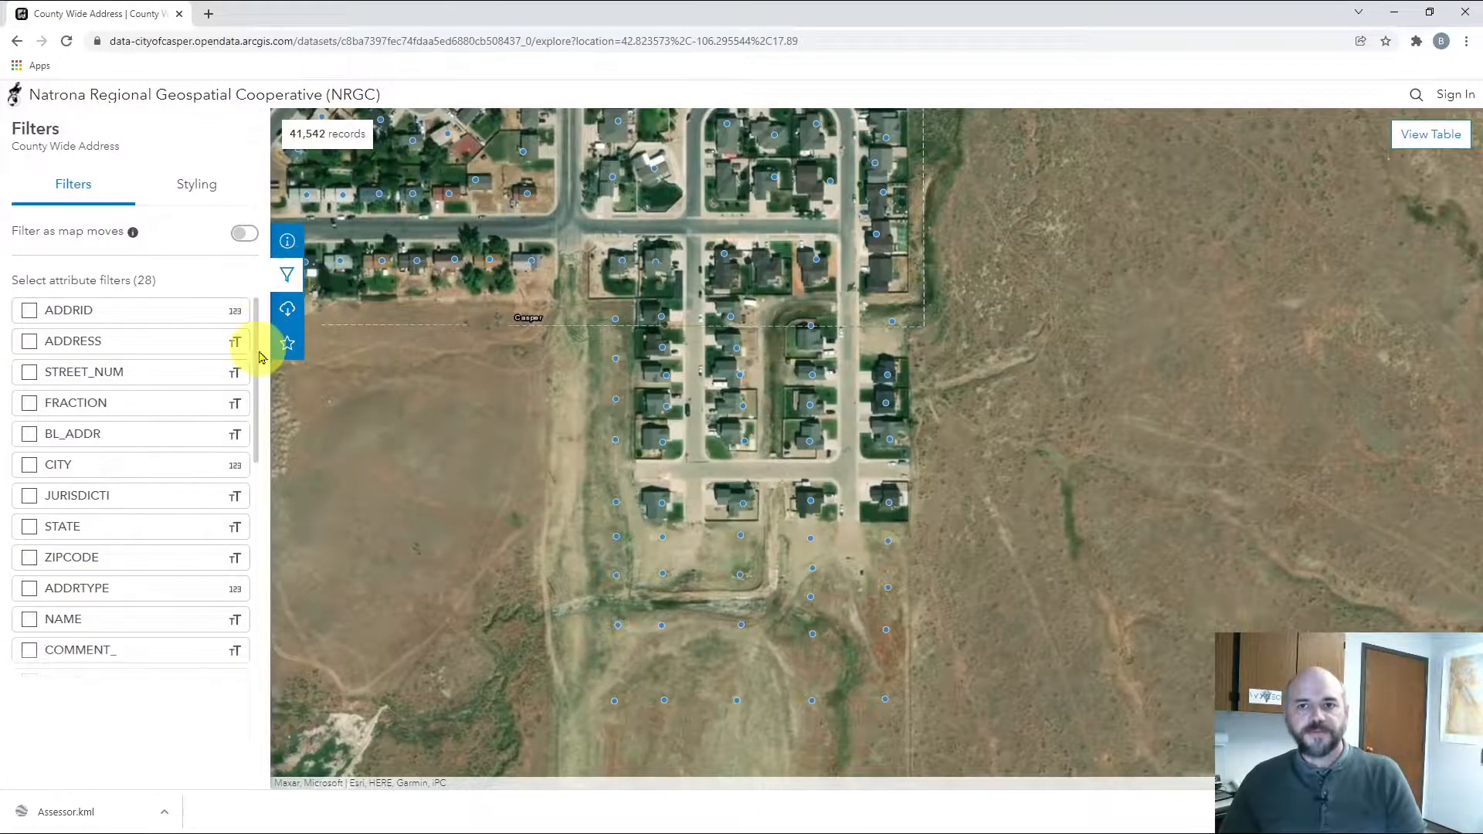
{"action": "left_click_drag", "start_coordinate": [257, 336], "coordinate": [259, 415]}
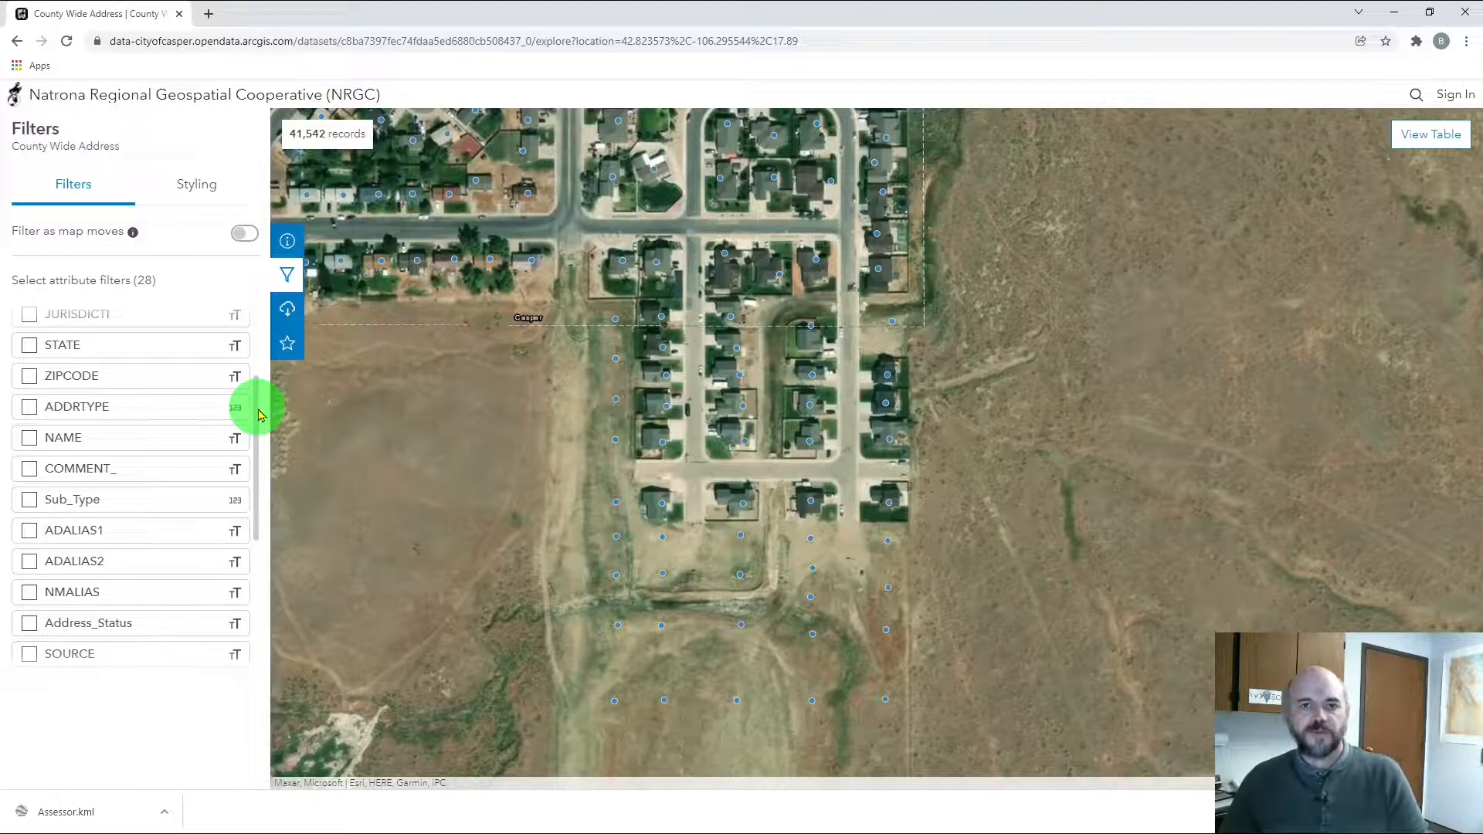
{"action": "left_click_drag", "start_coordinate": [259, 415], "coordinate": [239, 503]}
{"action": "left_click", "coordinate": [31, 487]}
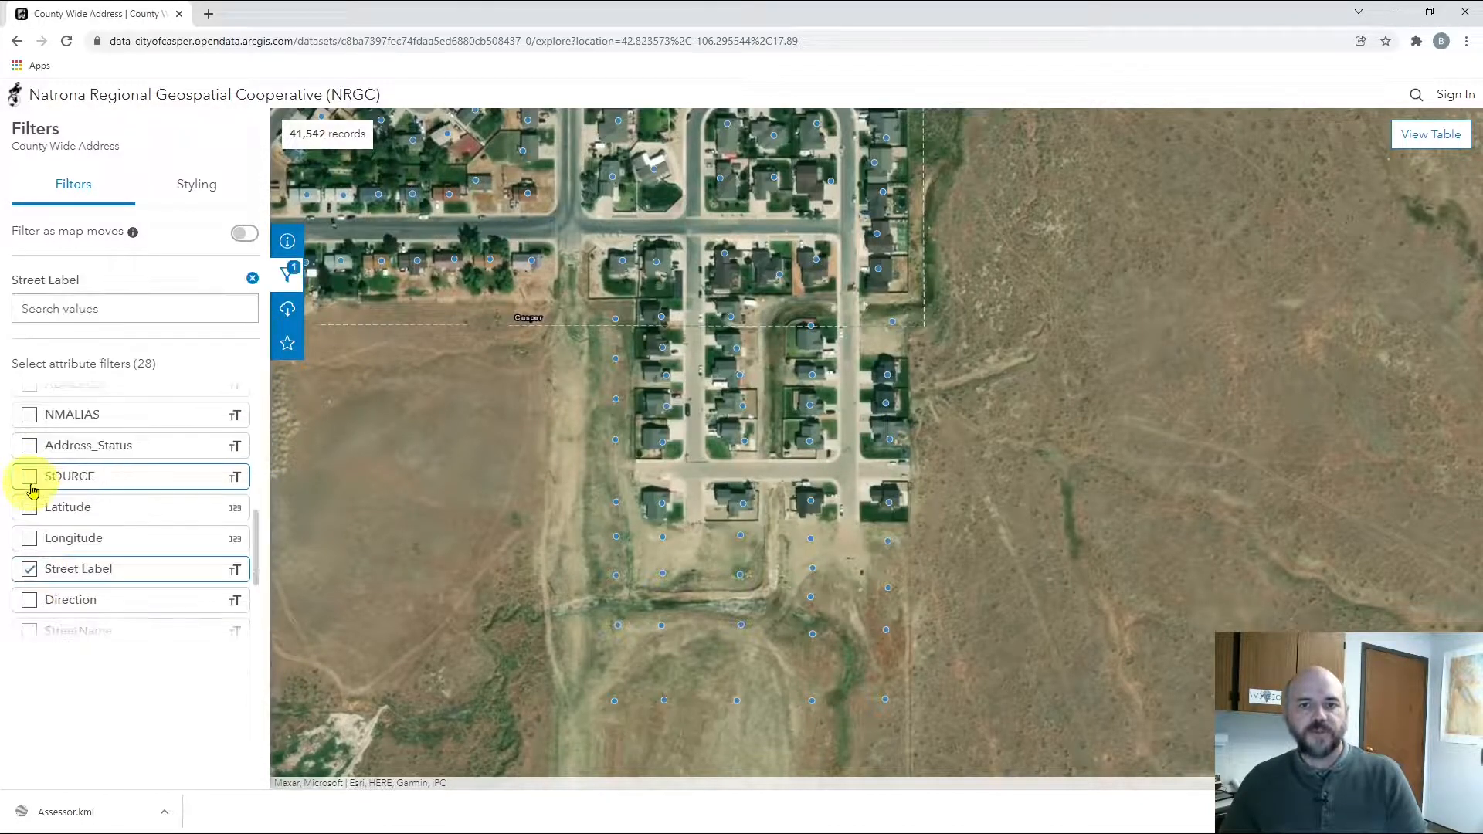
{"action": "left_click", "coordinate": [103, 309]}
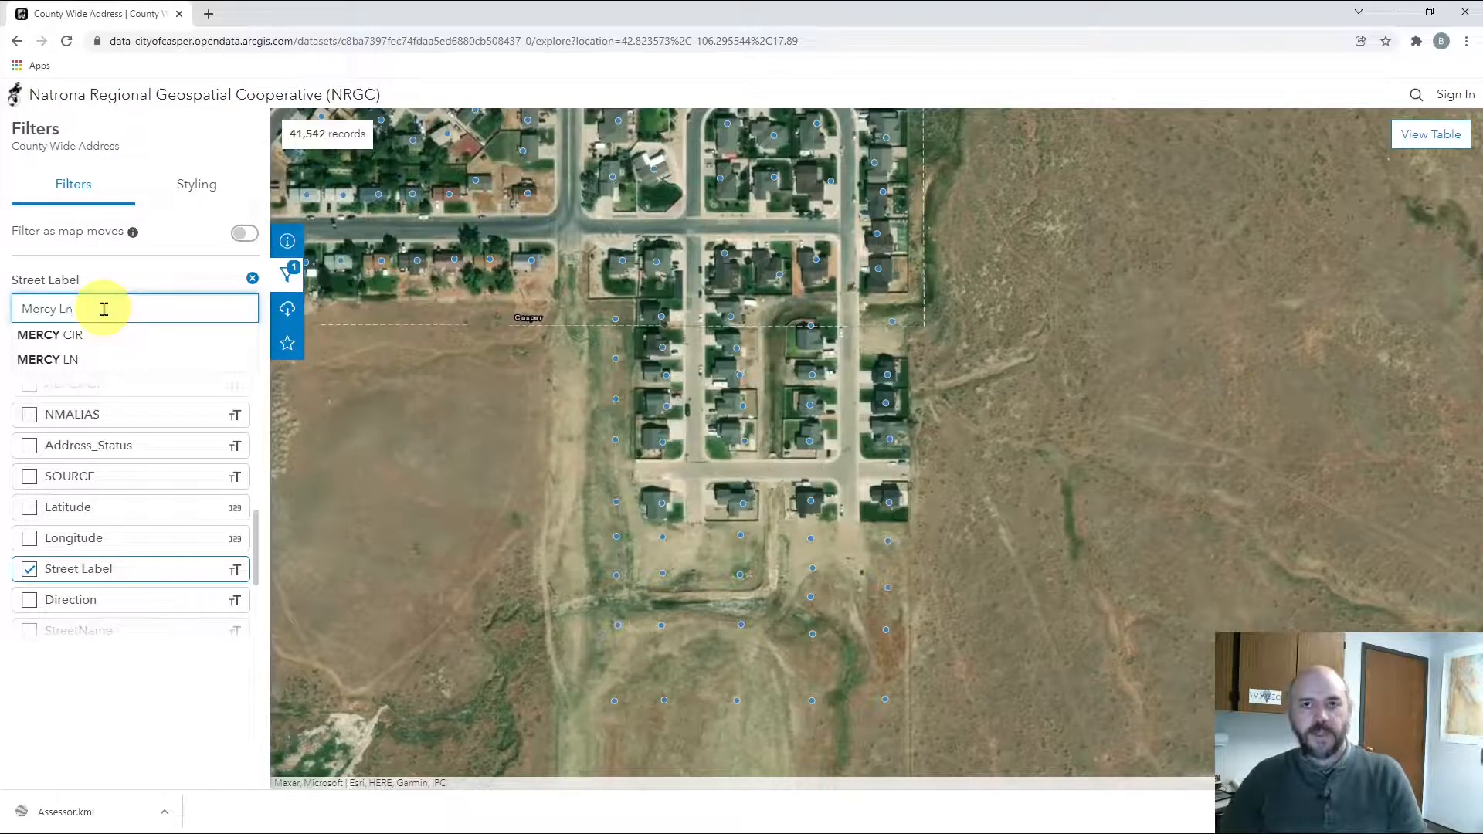
{"action": "left_click", "coordinate": [105, 333]}
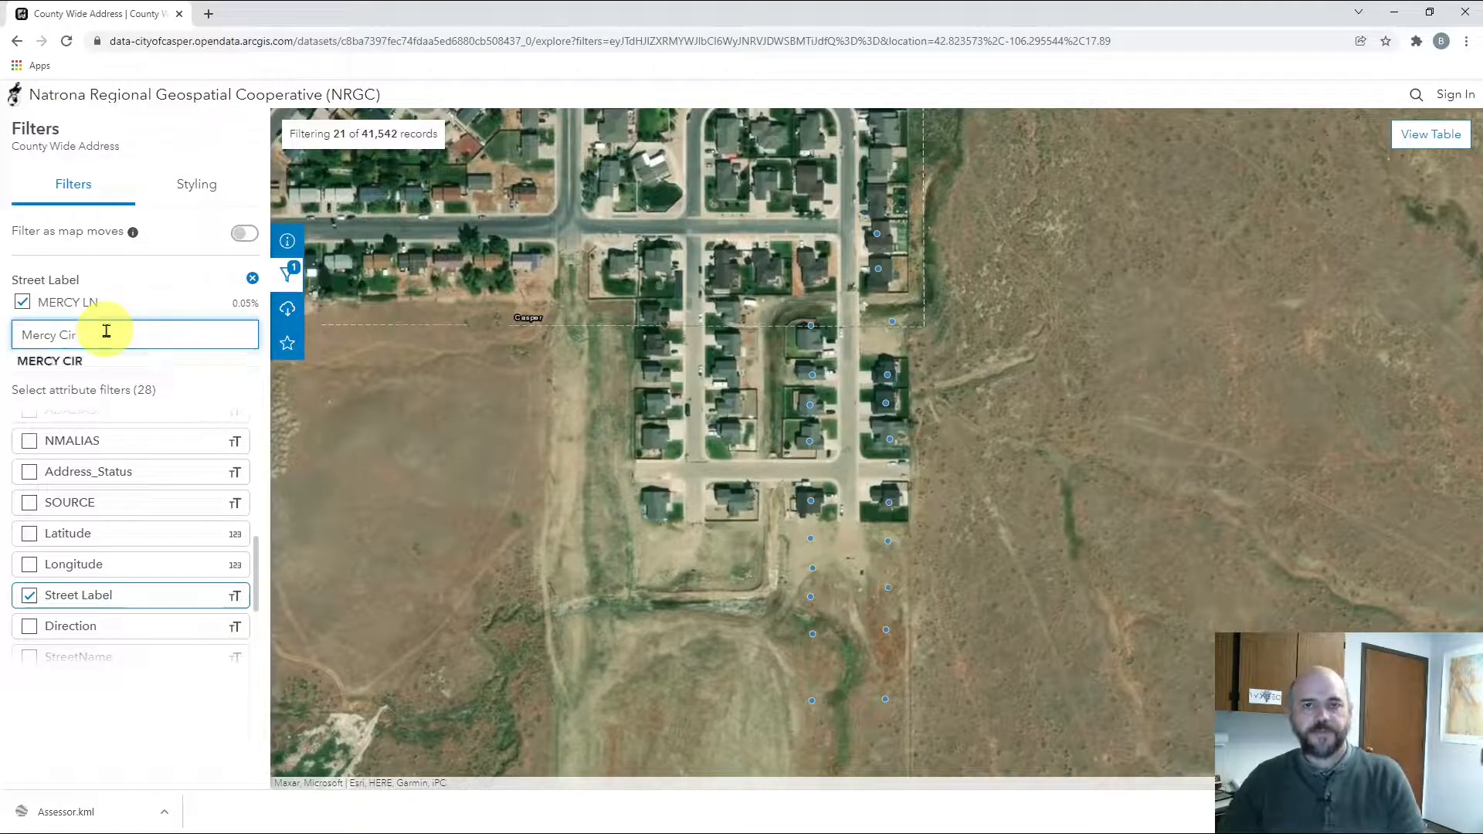
{"action": "left_click", "coordinate": [108, 360]}
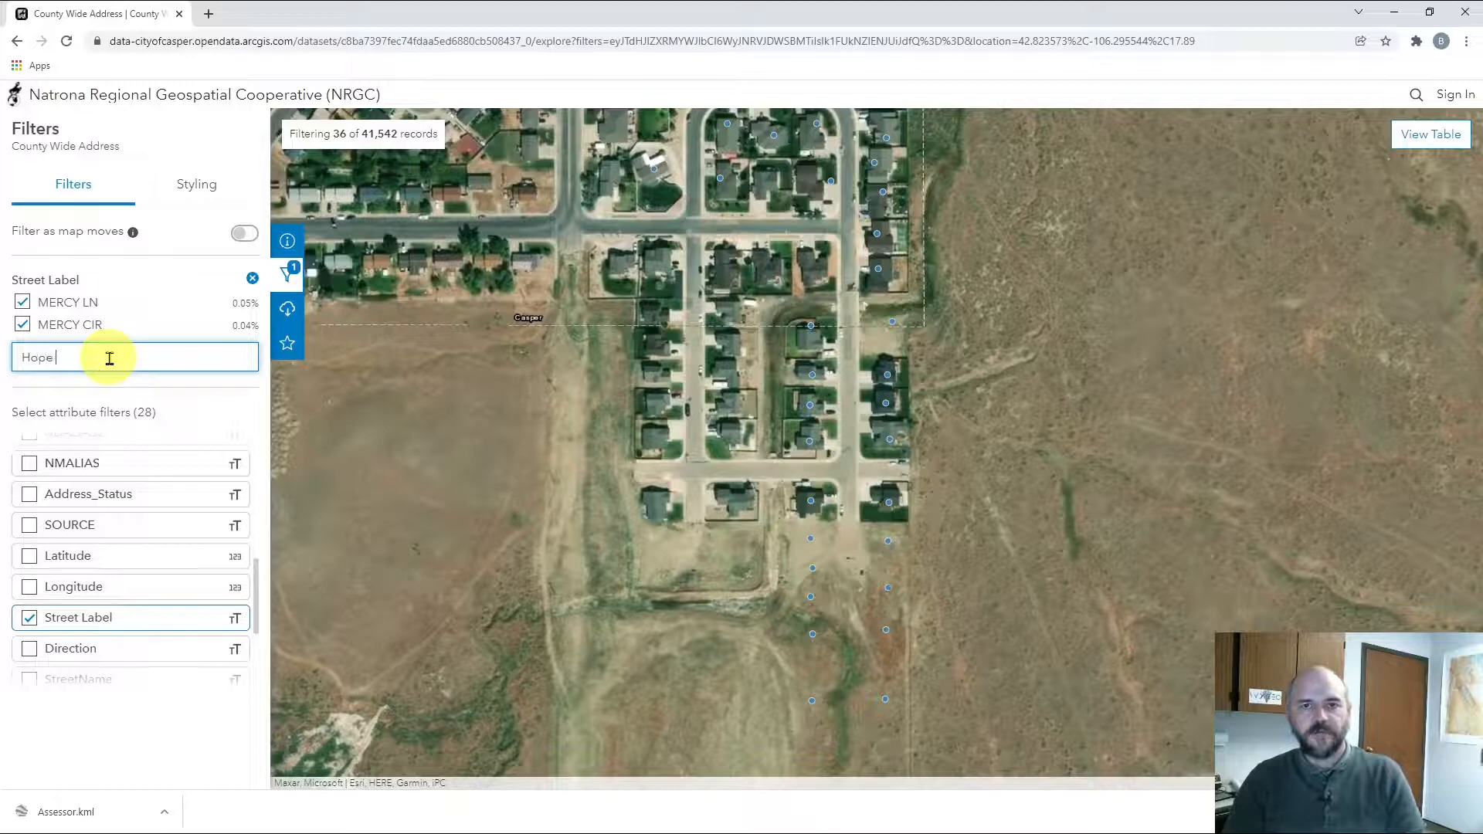
{"action": "type", "text": "Hope St"}
{"action": "left_click", "coordinate": [121, 382]}
Pan and zoom the map to show the 56 filtered address points
{"action": "scroll", "coordinate": [787, 541], "scroll_direction": "down", "scroll_amount": 1}
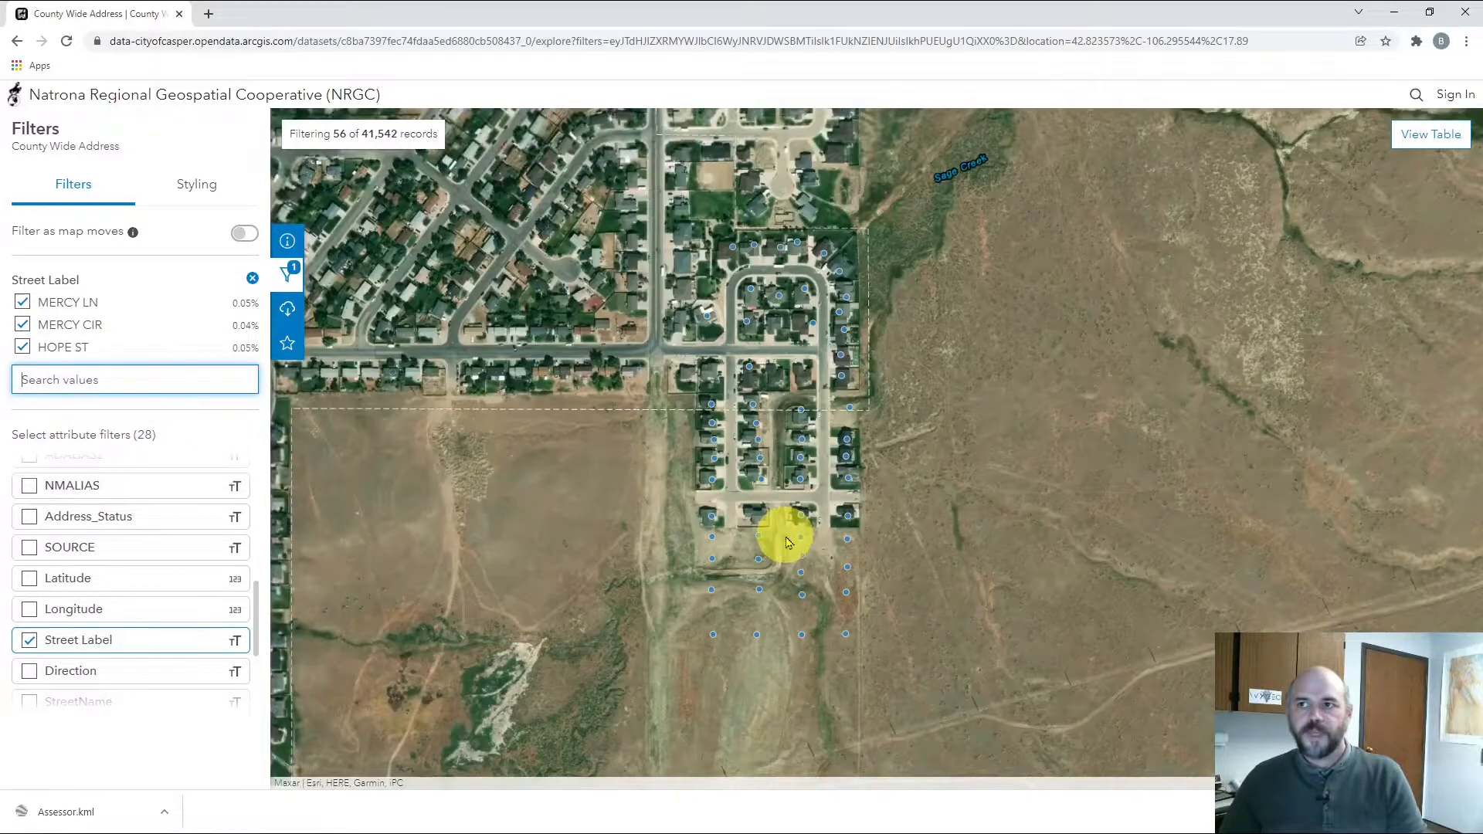
{"action": "left_click_drag", "start_coordinate": [778, 595], "coordinate": [725, 525]}
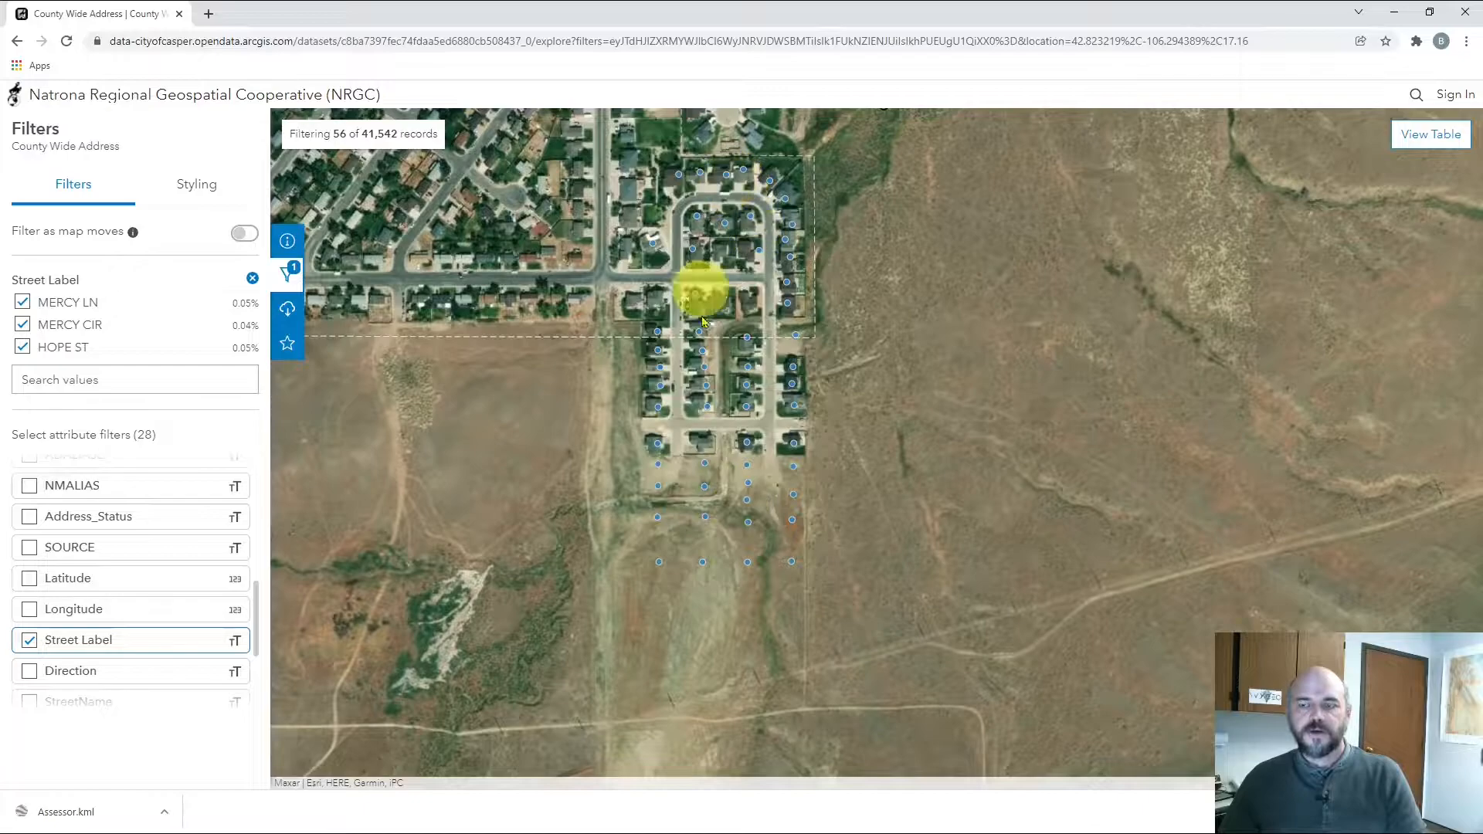
{"action": "scroll", "coordinate": [704, 355], "scroll_direction": "down", "scroll_amount": 3}
{"action": "scroll", "coordinate": [707, 362], "scroll_direction": "up", "scroll_amount": 2}
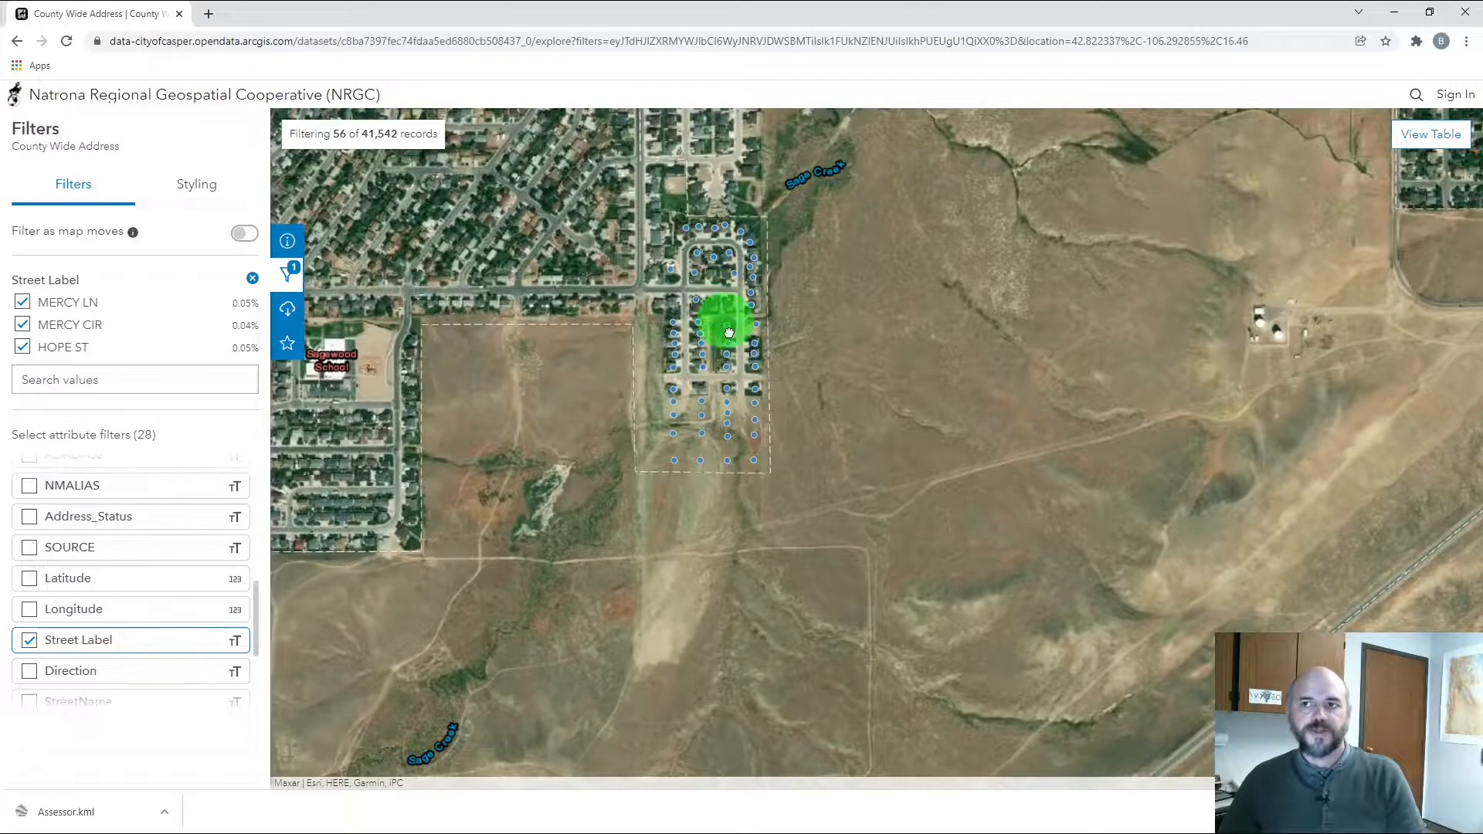
{"action": "scroll", "coordinate": [730, 339], "scroll_direction": "up", "scroll_amount": 3}
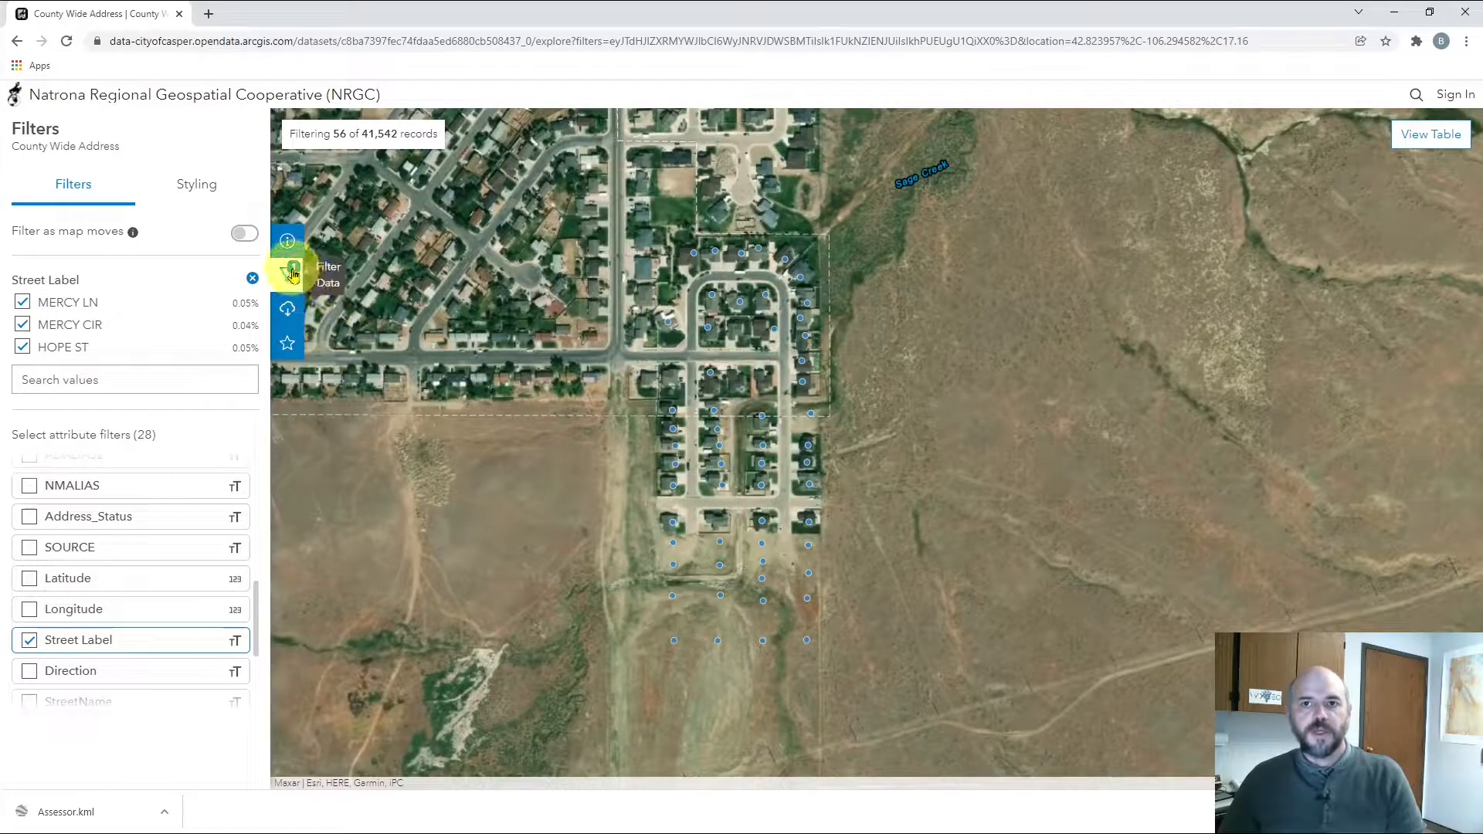
Limit the dataset downloads to the 56 filtered records
{"action": "left_click", "coordinate": [288, 311]}
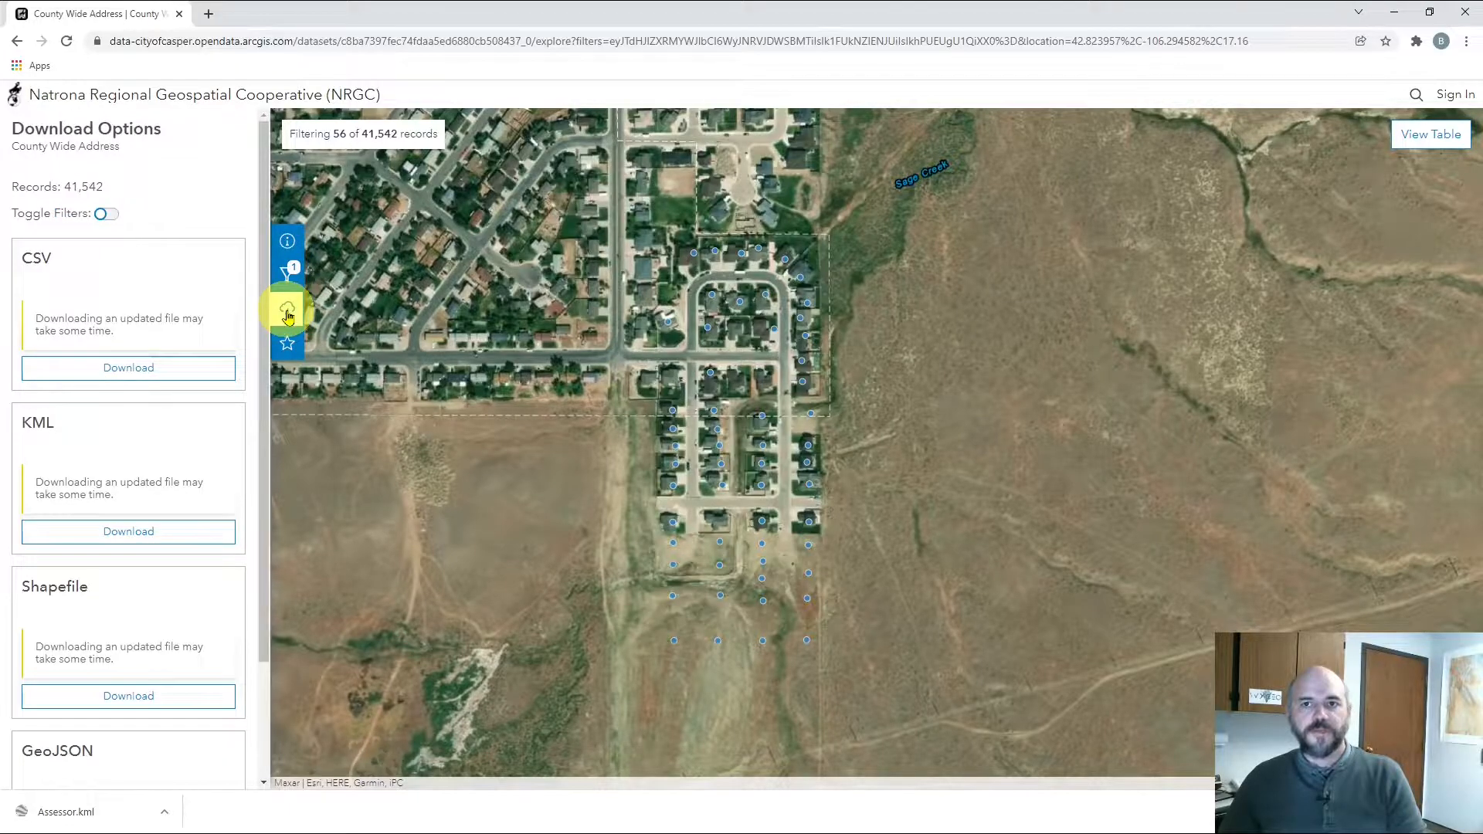
{"action": "left_click", "coordinate": [103, 216]}
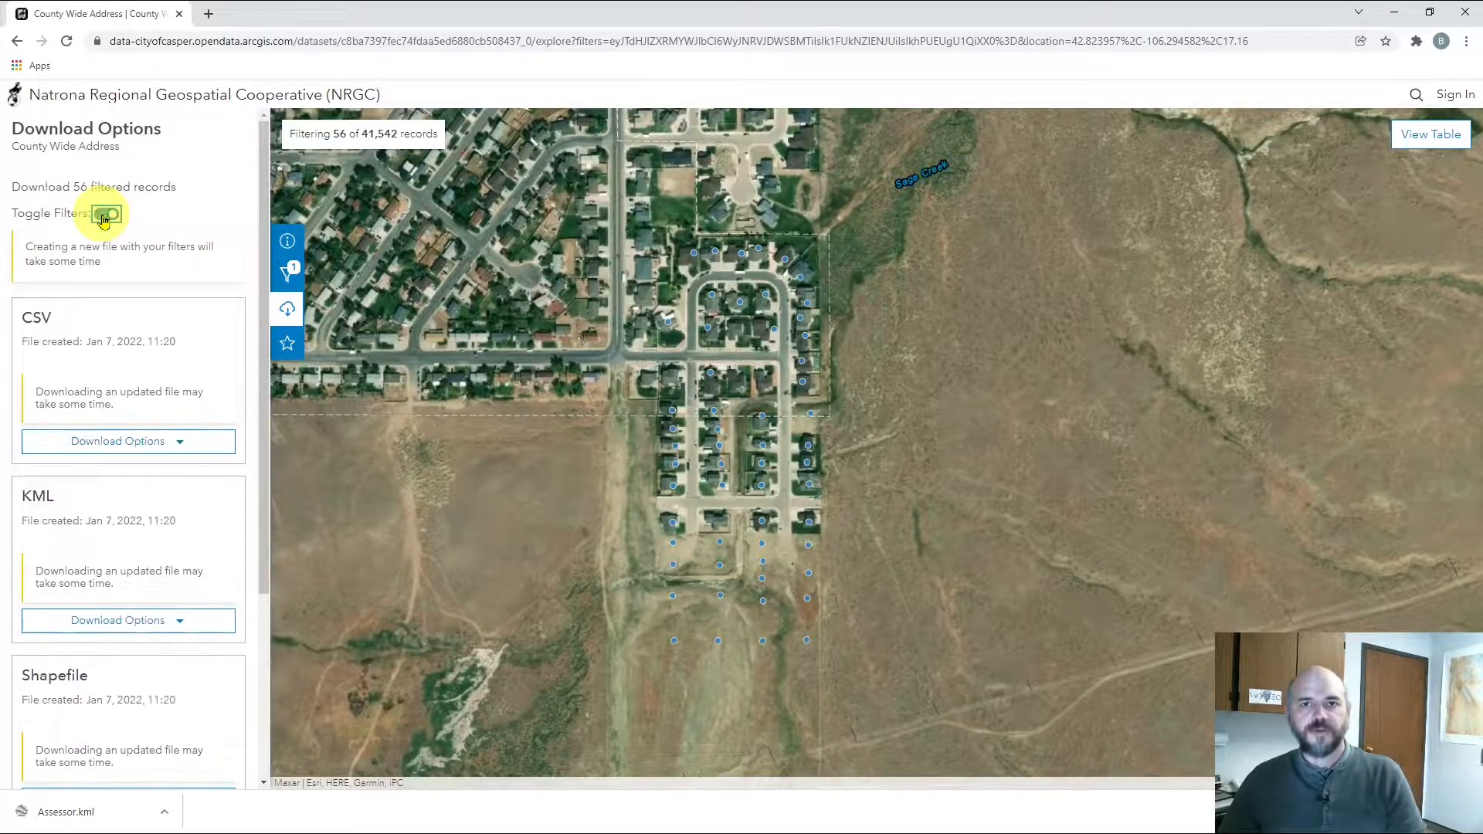
{"action": "left_click_drag", "start_coordinate": [11, 187], "coordinate": [178, 195]}
{"action": "left_click", "coordinate": [178, 194]}
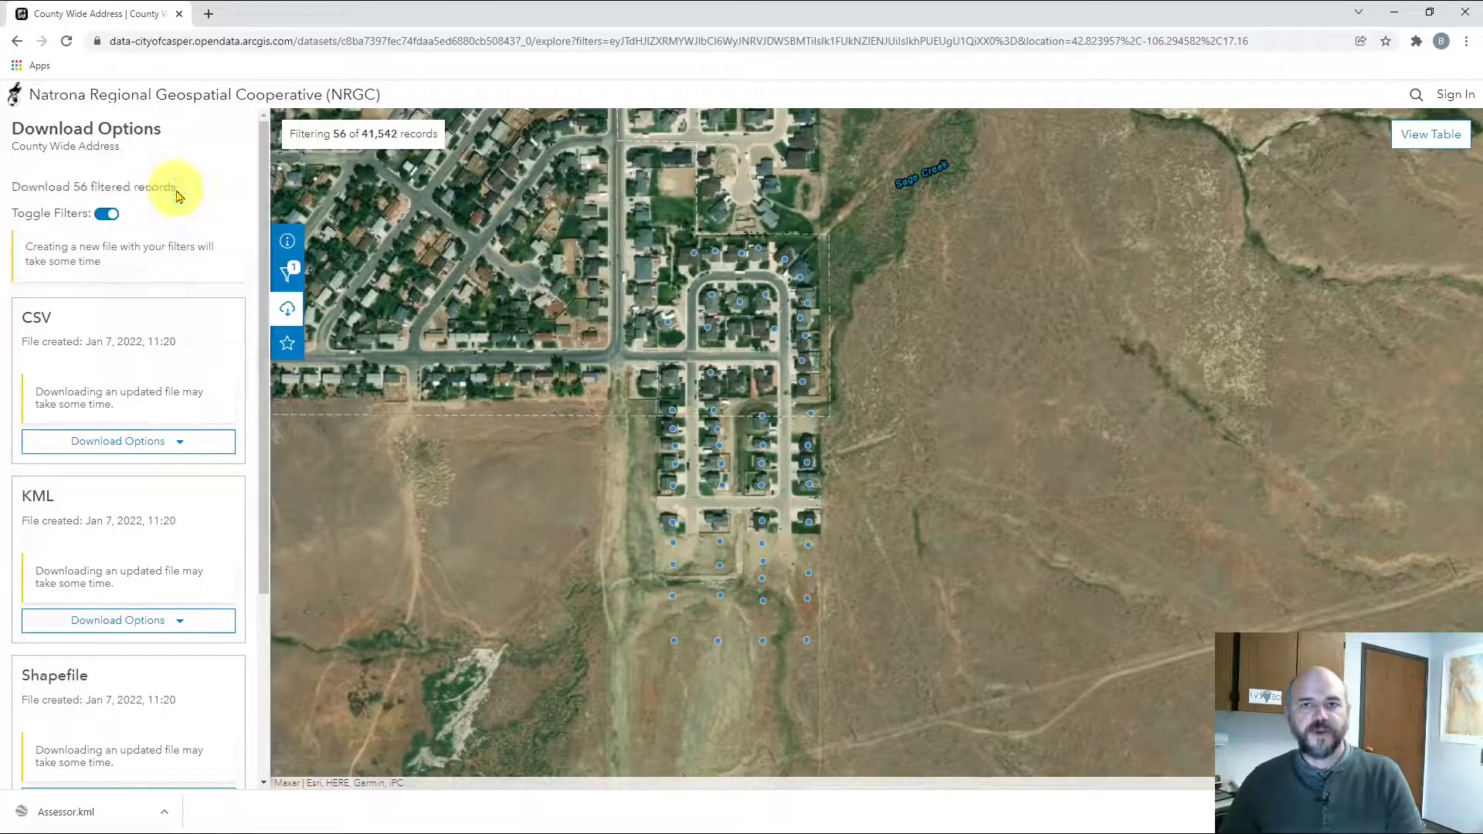
Generate a new CSV download with the latest data and wait for the file
{"action": "mouse_move", "coordinate": [267, 358]}
{"action": "left_mouse_down"}
{"action": "mouse_move", "coordinate": [265, 404]}
{"action": "mouse_move", "coordinate": [264, 387]}
{"action": "left_mouse_up"}
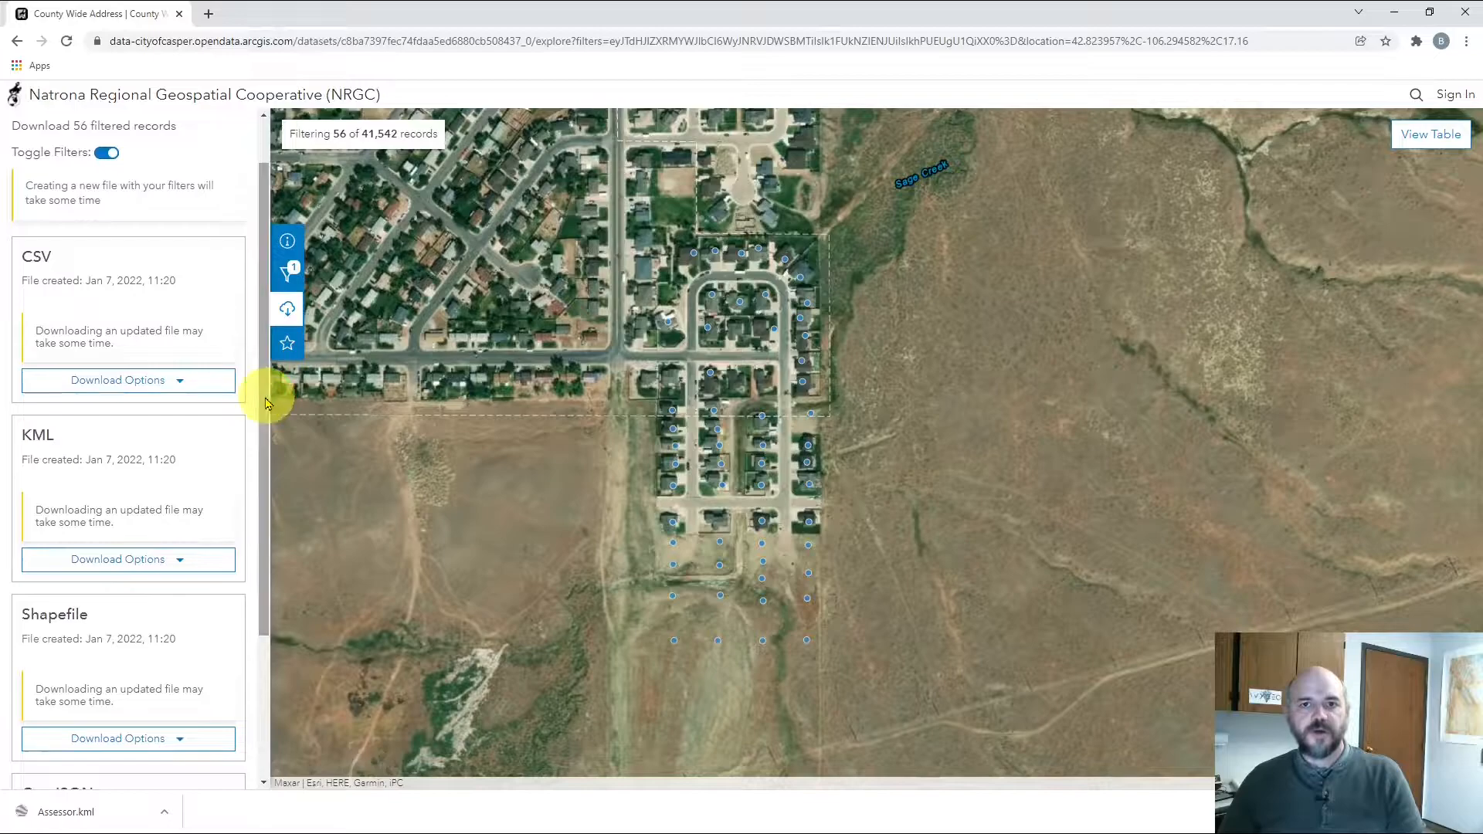
{"action": "left_click", "coordinate": [175, 384]}
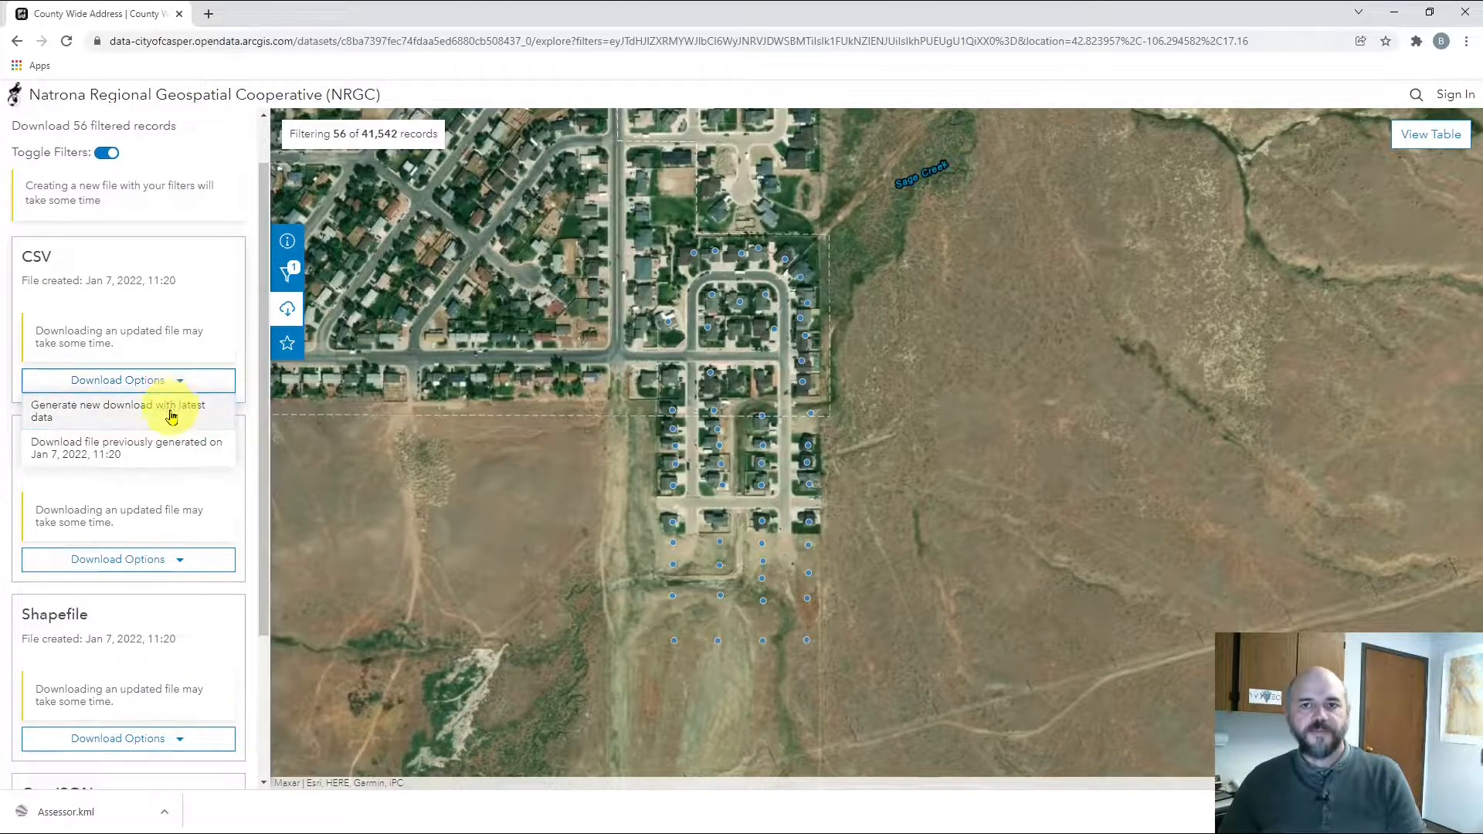
{"action": "left_click", "coordinate": [170, 411]}
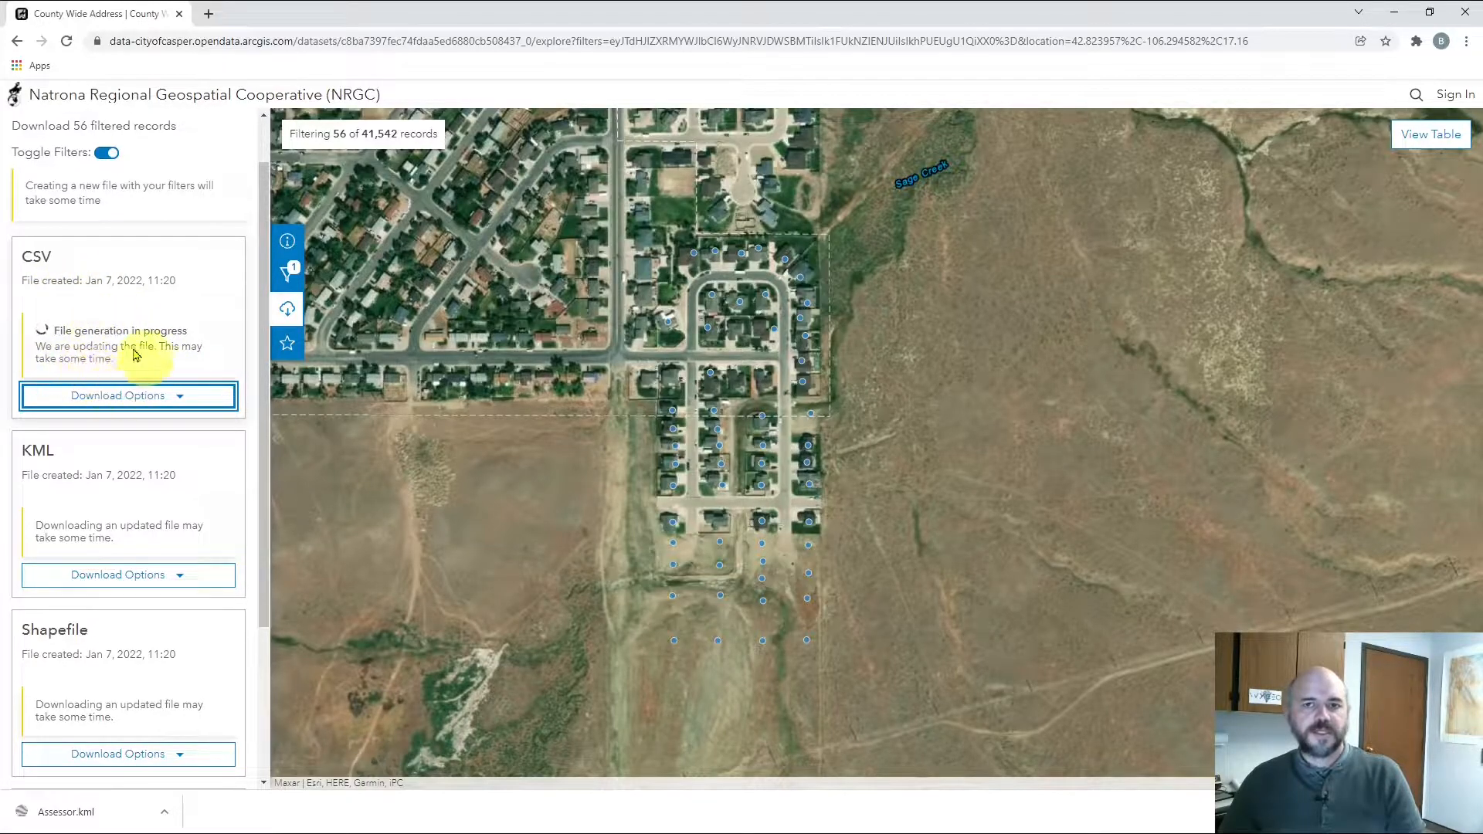
{"action": "left_click_drag", "start_coordinate": [264, 409], "coordinate": [266, 461]}
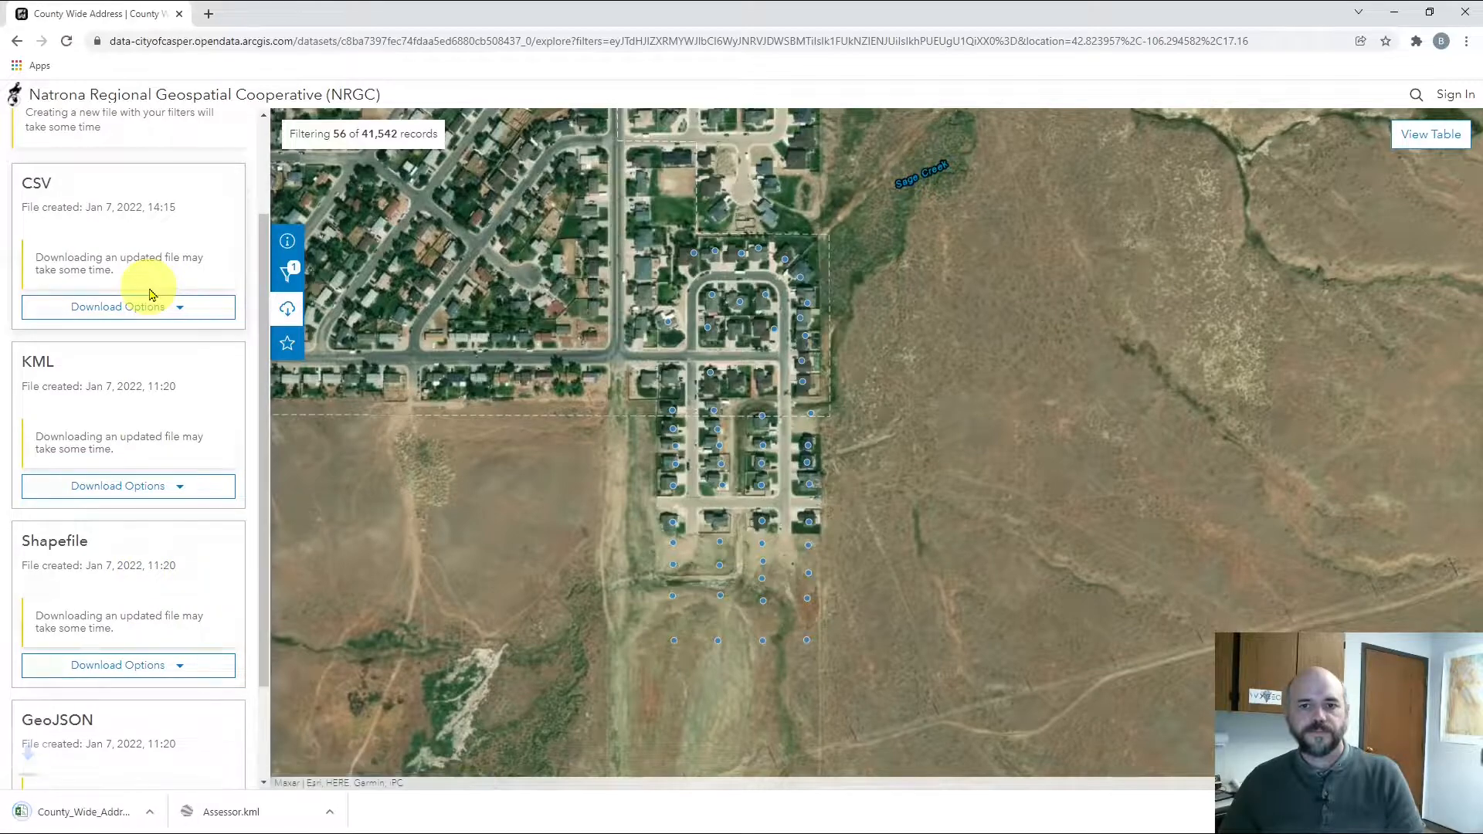
Show County_Wide_Address.csv in the Downloads folder, open it in Excel and select the whole sheet
{"action": "left_click", "coordinate": [163, 813]}
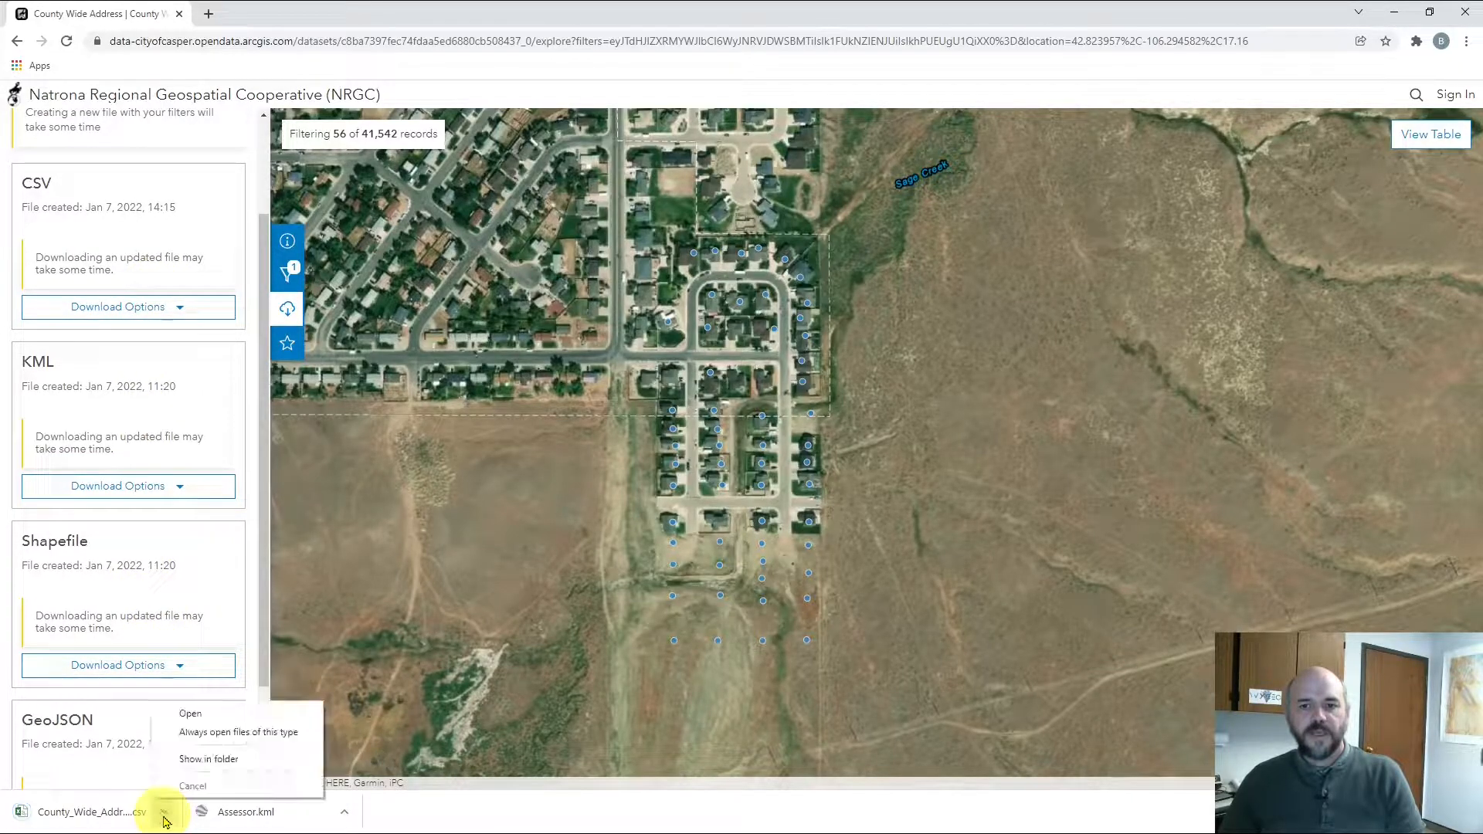
{"action": "left_click", "coordinate": [188, 761]}
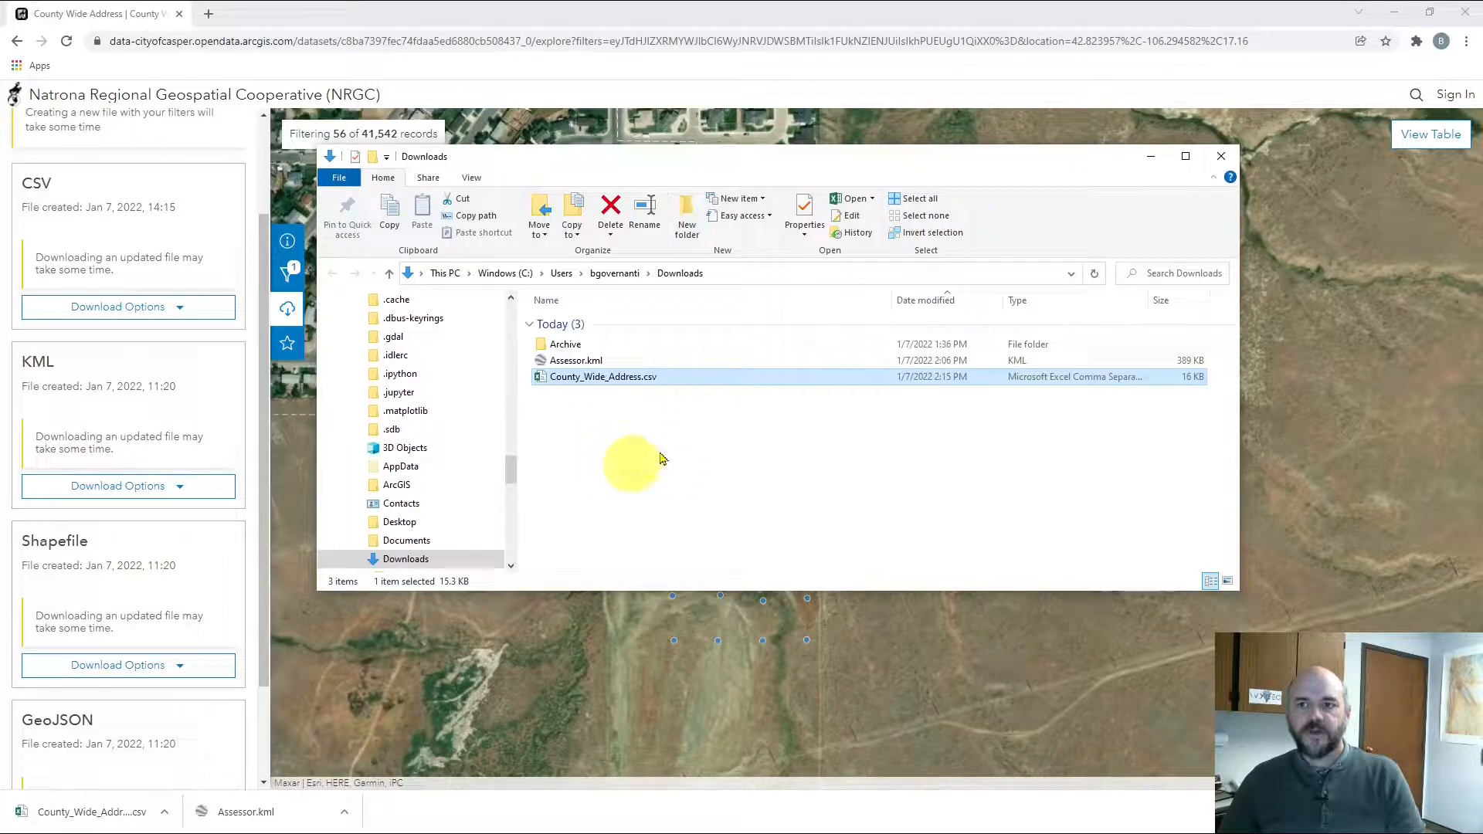
{"action": "double_click", "coordinate": [627, 378]}
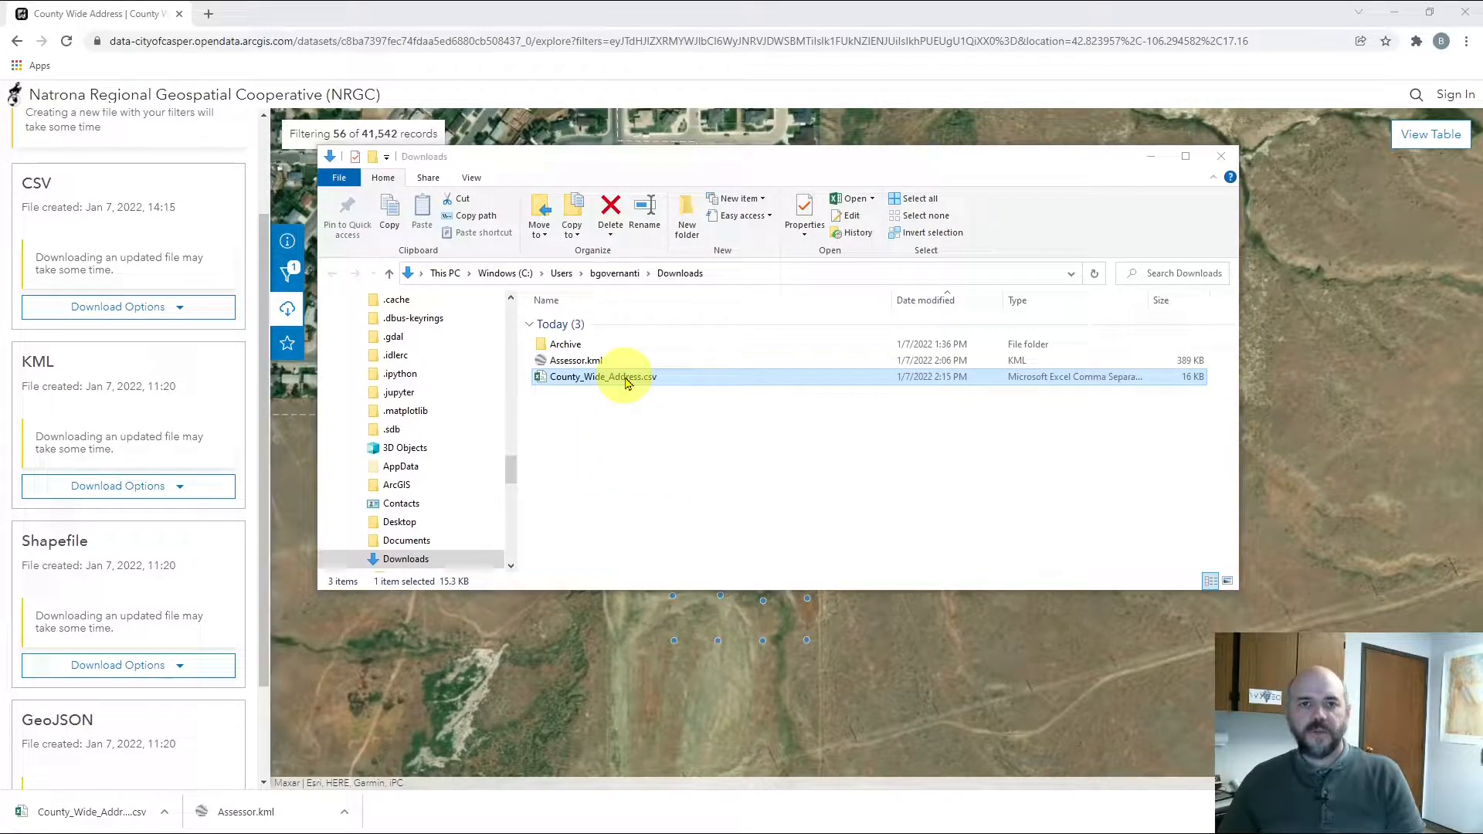
{"action": "left_click_drag", "start_coordinate": [0, 193], "coordinate": [979, 84]}
{"action": "left_click", "coordinate": [131, 219]}
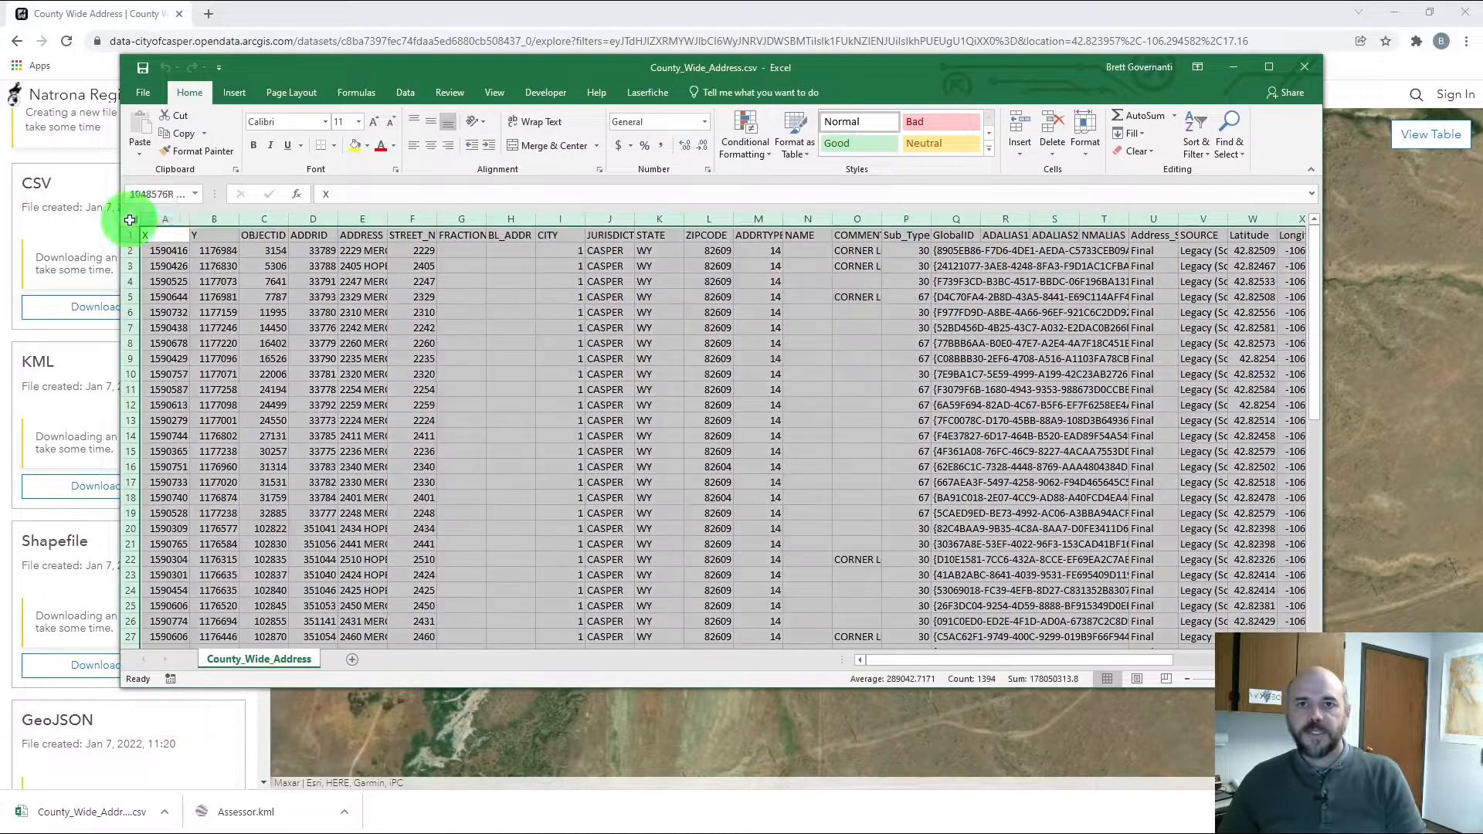
AutoFit all columns, then select the X/Y and Latitude/Longitude columns to review coordinates
{"action": "double_click", "coordinate": [184, 219]}
{"action": "left_click", "coordinate": [300, 312]}
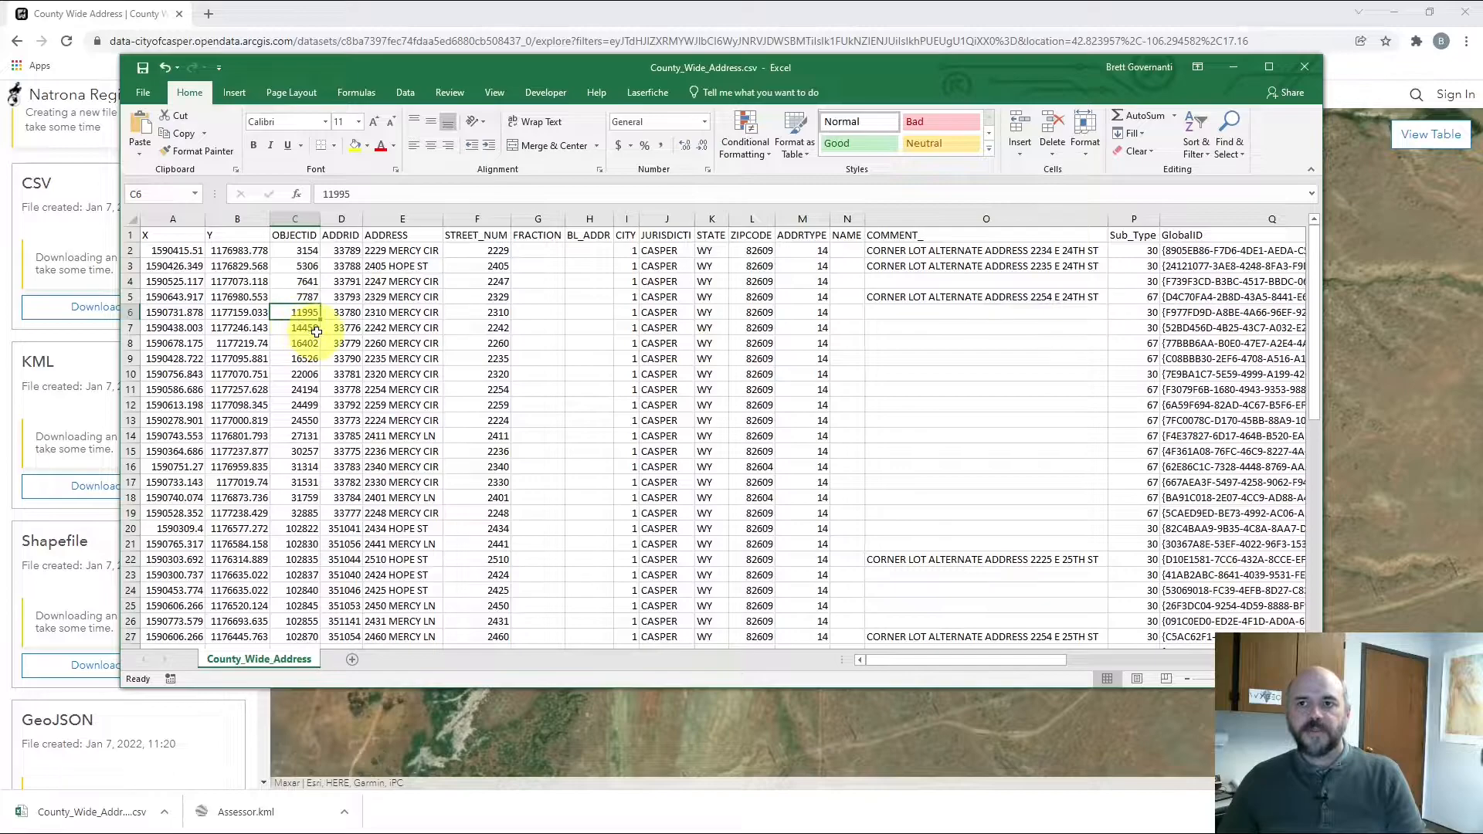
{"action": "scroll", "coordinate": [316, 335], "scroll_direction": "down", "scroll_amount": 11}
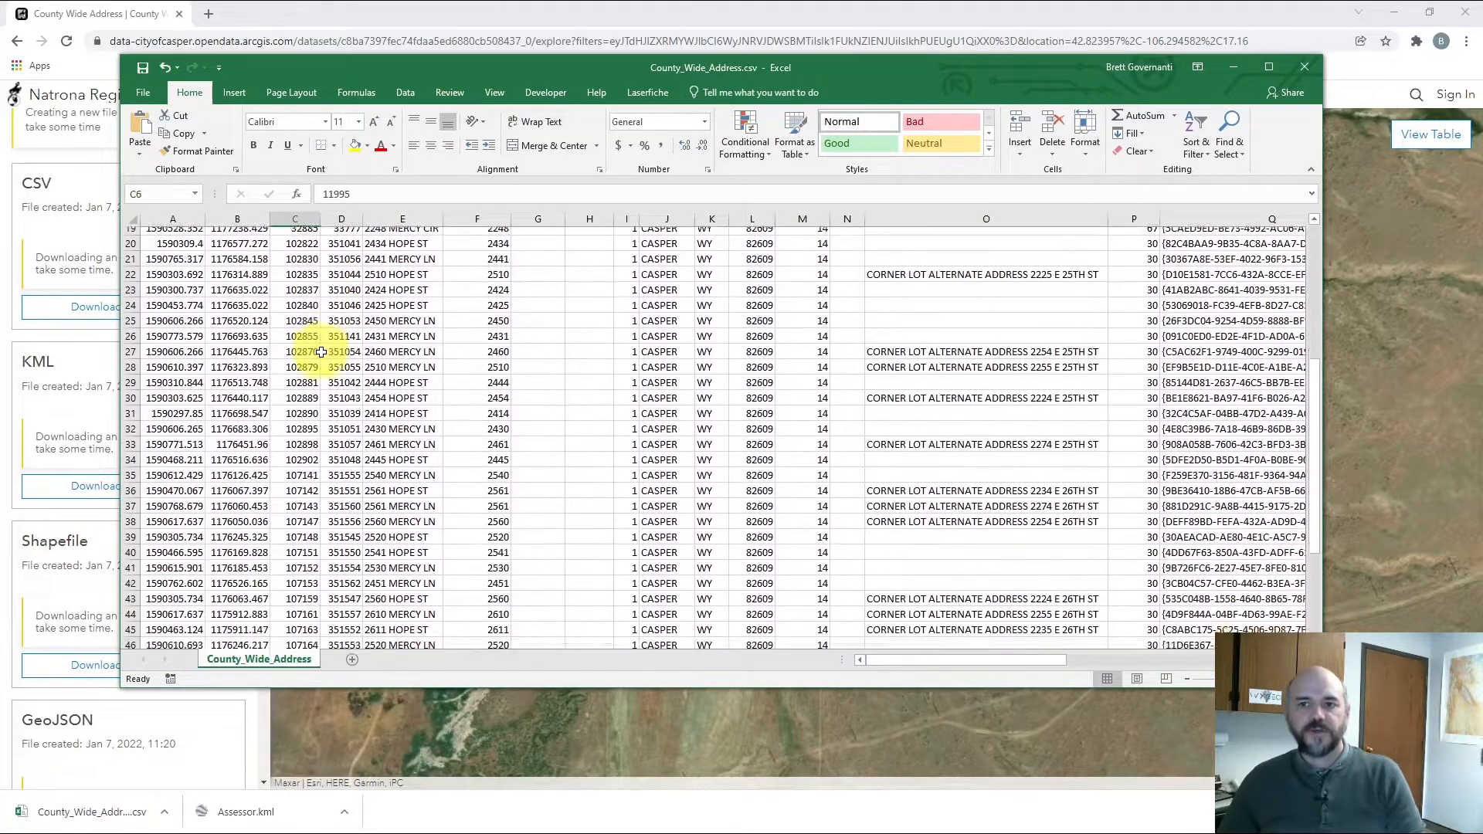
{"action": "scroll", "coordinate": [322, 355], "scroll_direction": "up", "scroll_amount": 4}
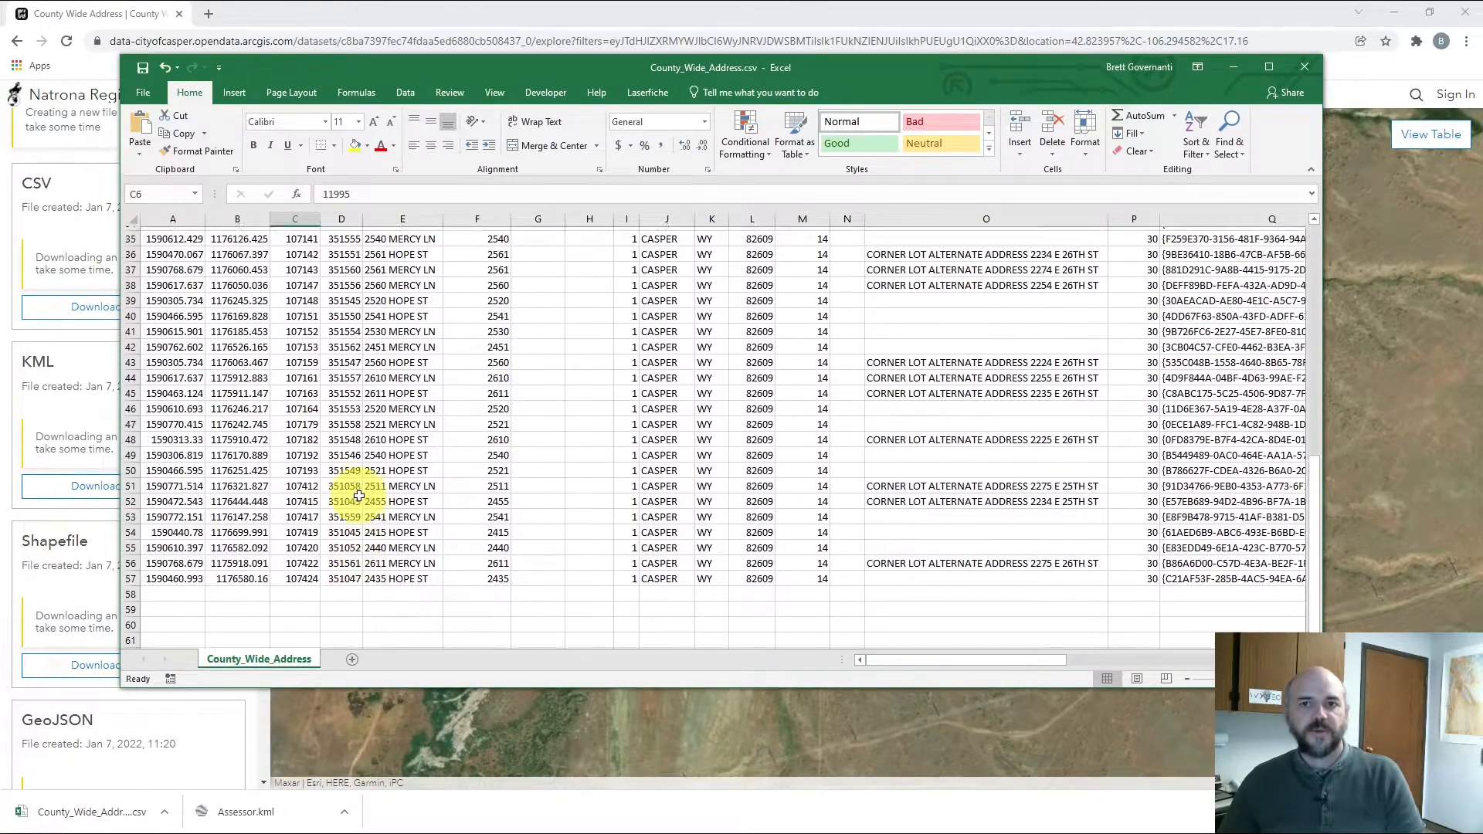
{"action": "scroll", "coordinate": [361, 496], "scroll_direction": "up", "scroll_amount": 7}
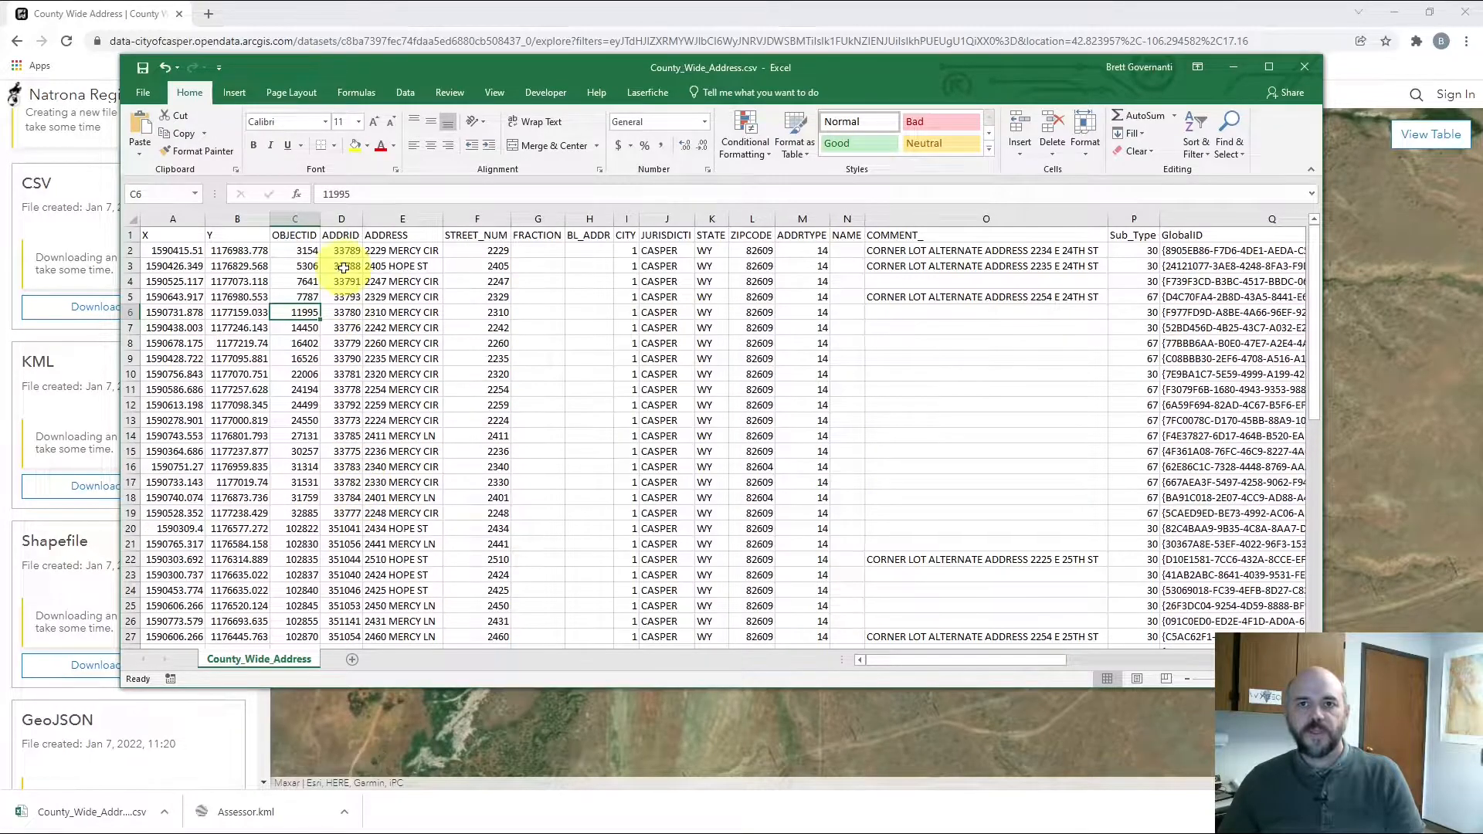
{"action": "left_click_drag", "start_coordinate": [192, 222], "coordinate": [238, 218]}
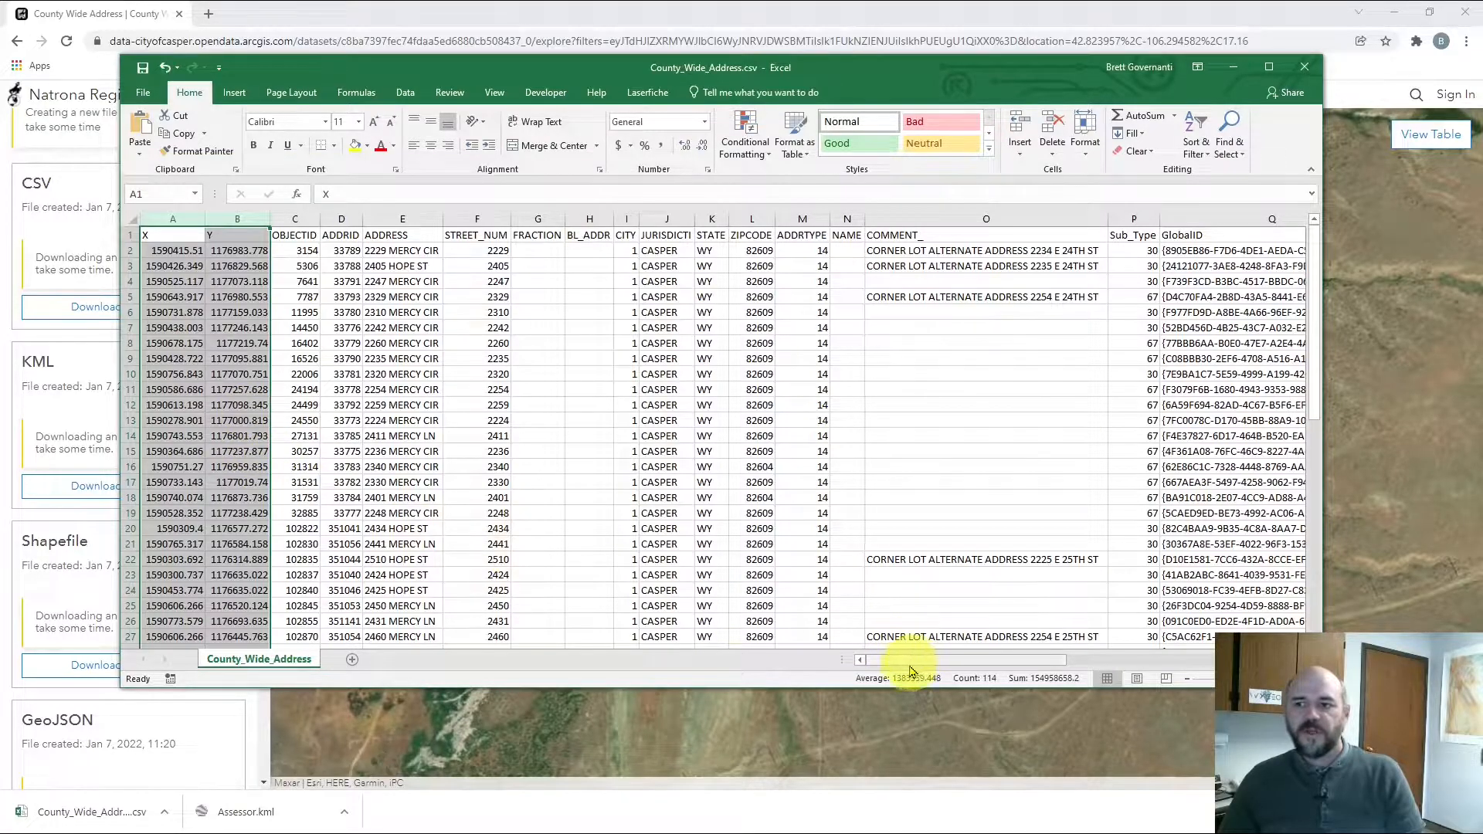
{"action": "left_click_drag", "start_coordinate": [910, 665], "coordinate": [1129, 677]}
{"action": "left_click_drag", "start_coordinate": [771, 221], "coordinate": [807, 221]}
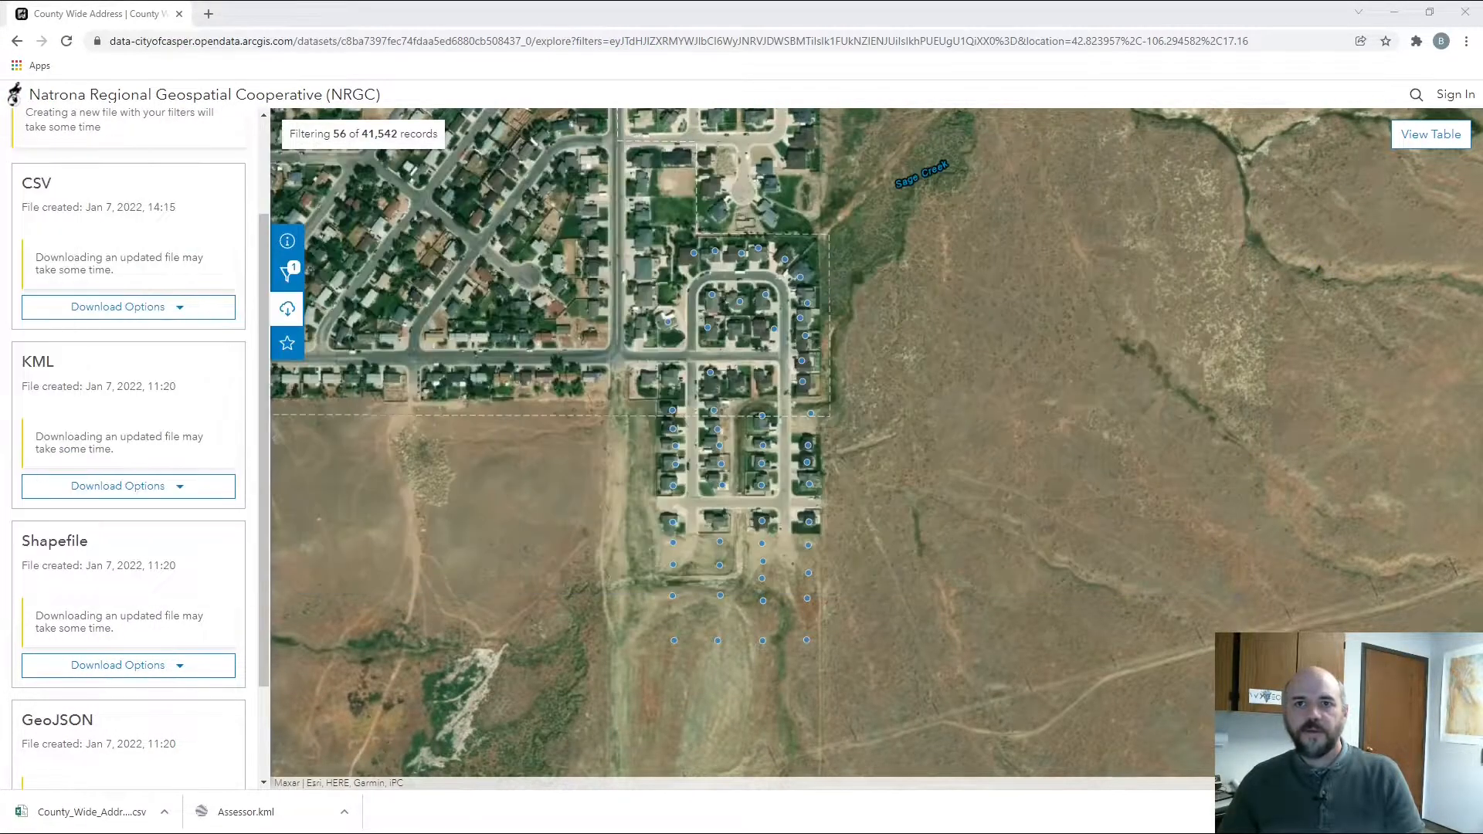
In Google Earth Pro, start importing County_Wide_Address.csv through File > Import
{"action": "left_click", "coordinate": [1395, 14]}
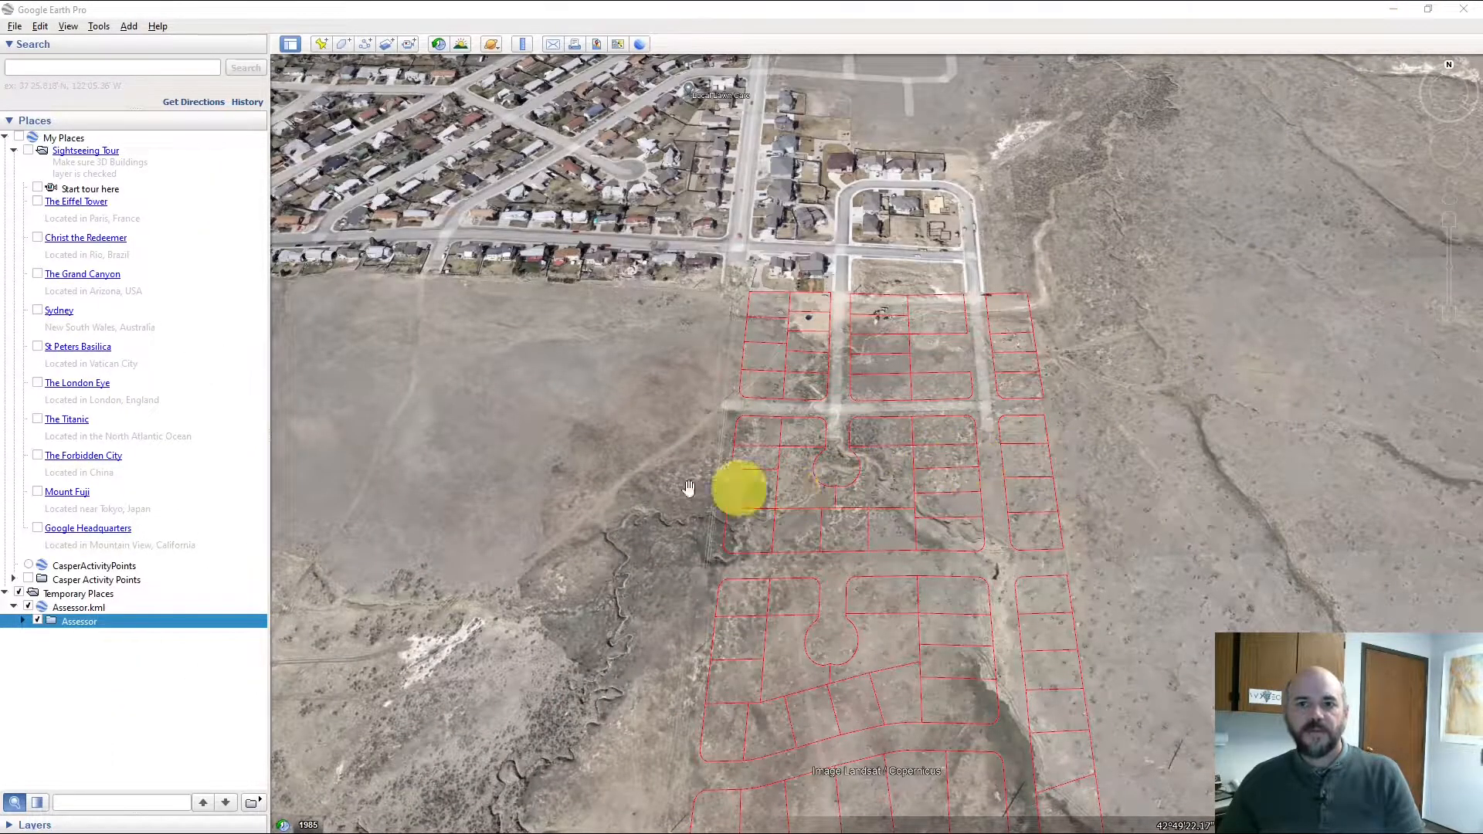
{"action": "left_click", "coordinate": [22, 30]}
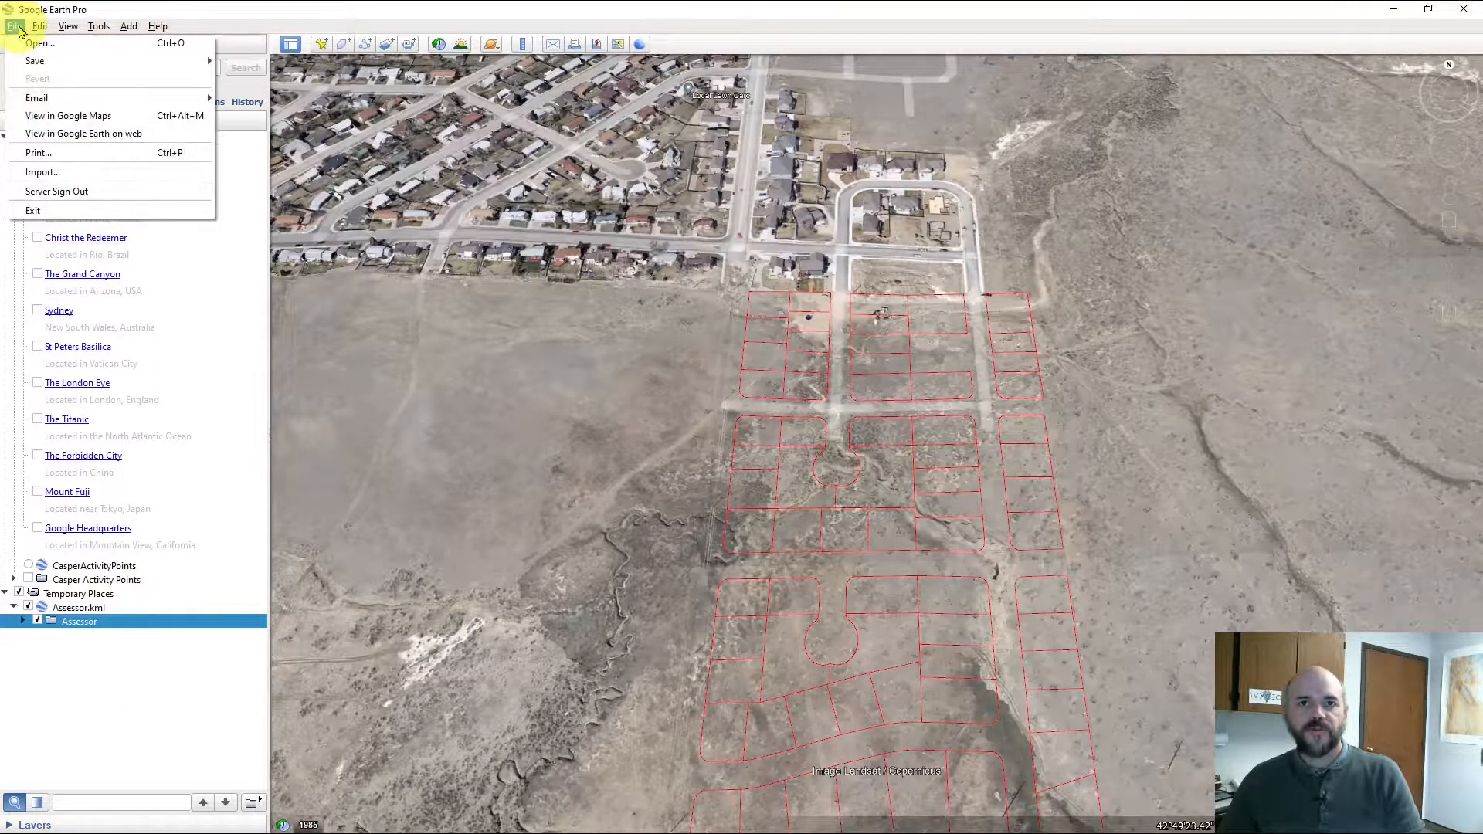
{"action": "left_click", "coordinate": [50, 161]}
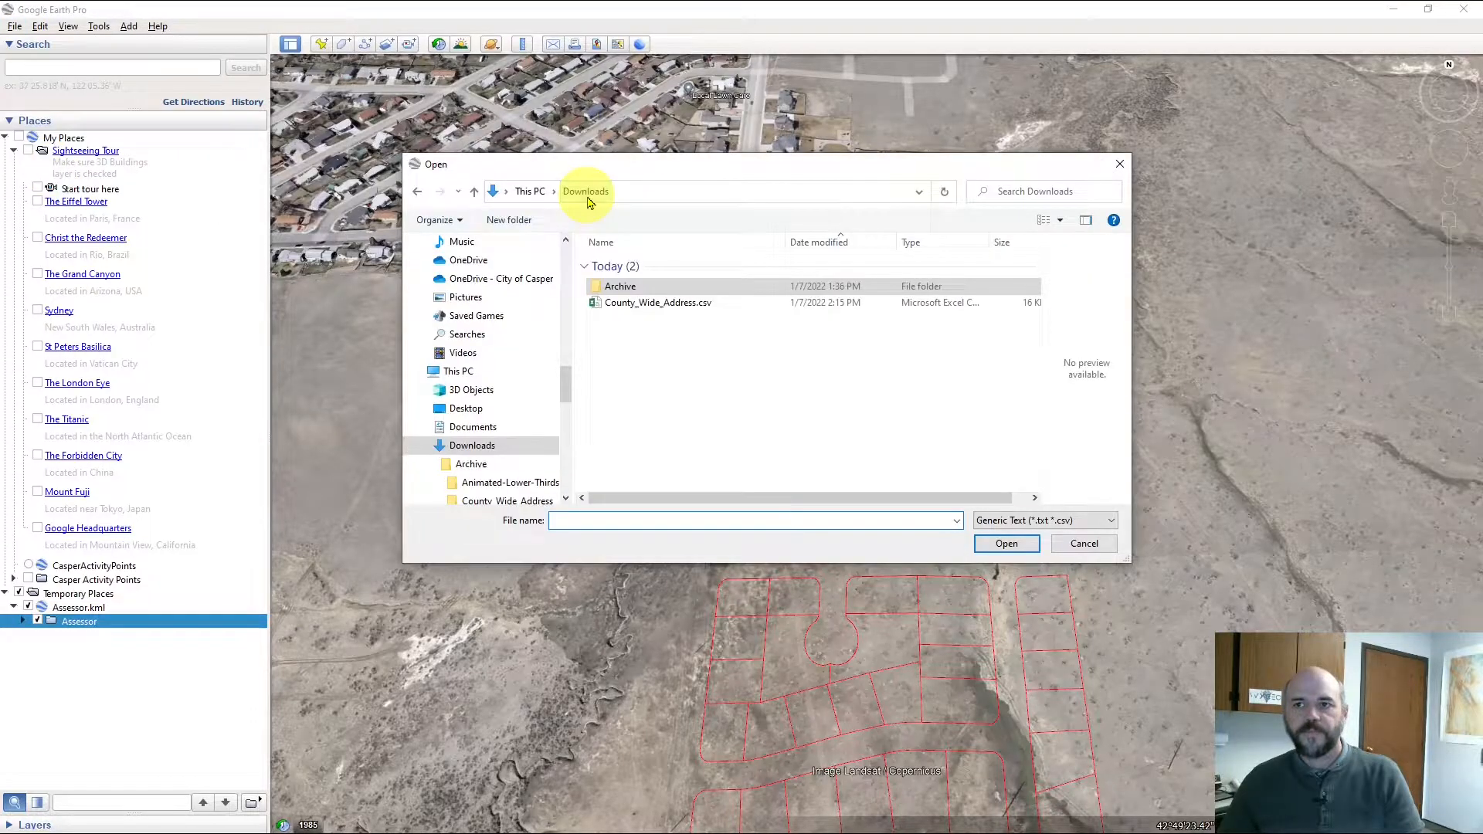
{"action": "left_click", "coordinate": [662, 304]}
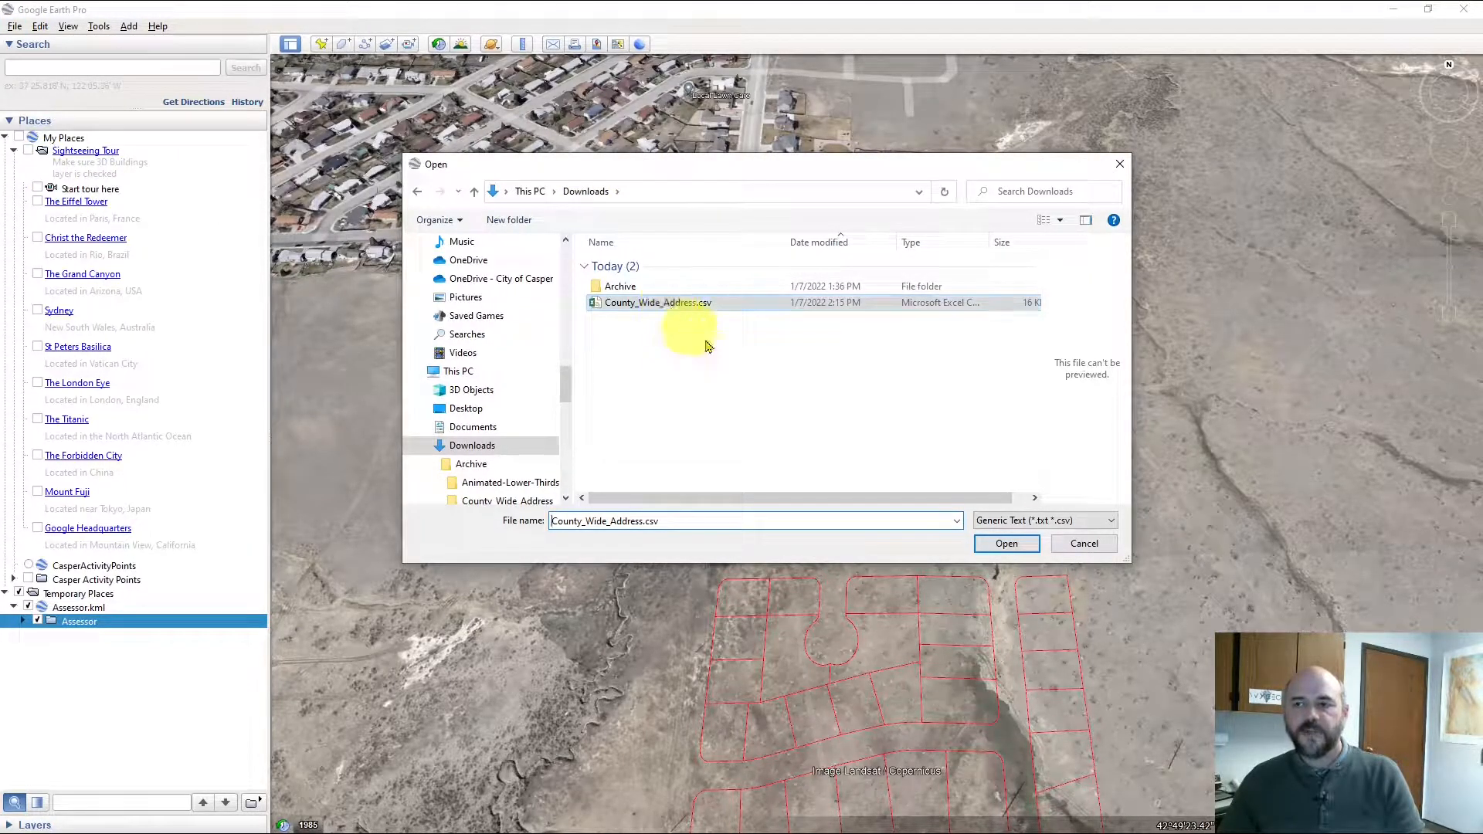
{"action": "left_click", "coordinate": [1001, 541]}
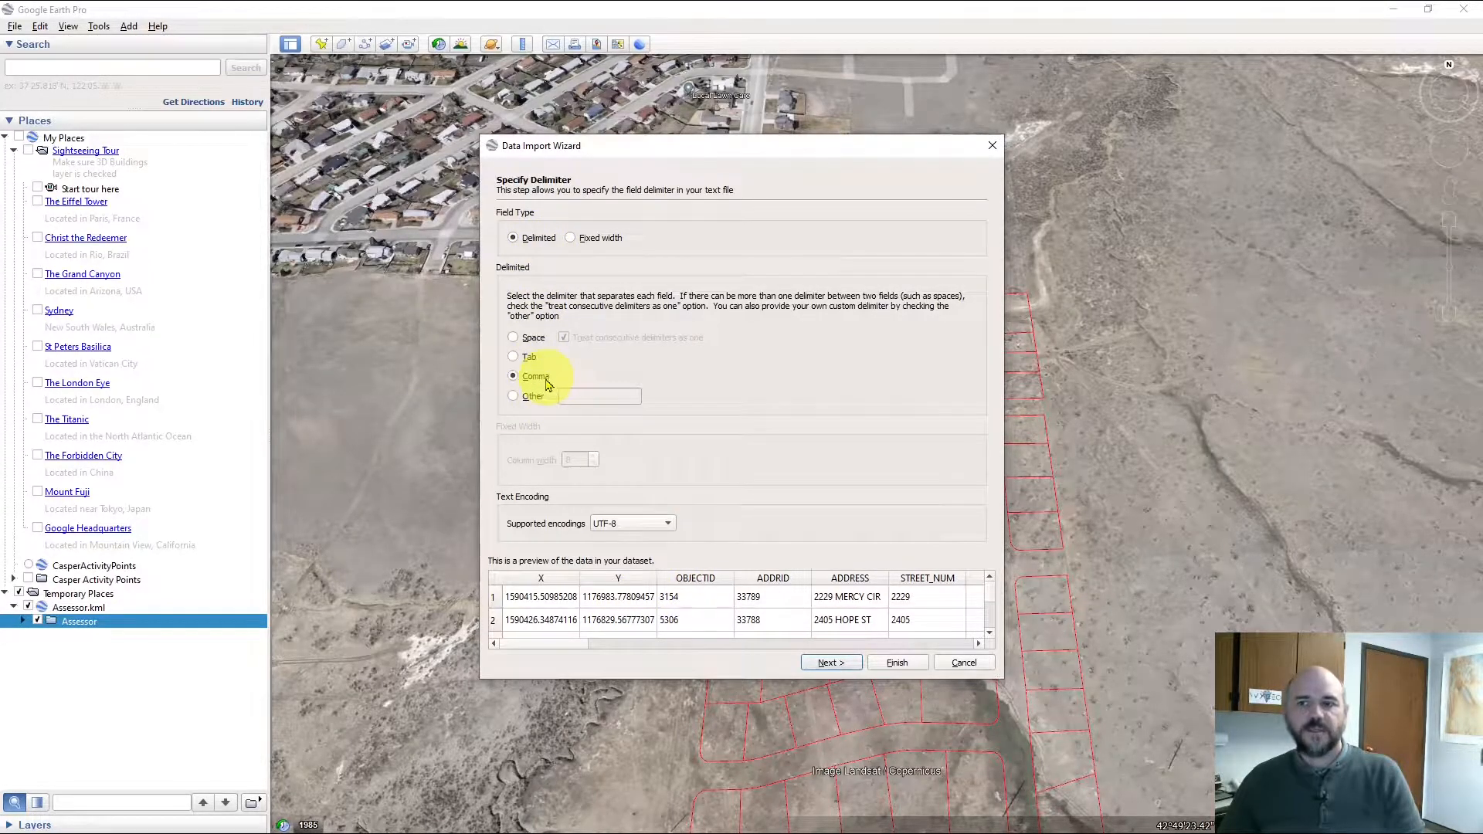
Keep the comma delimiter and Latitude/Longitude fields, finish, and decline a style template
{"action": "left_click", "coordinate": [840, 667]}
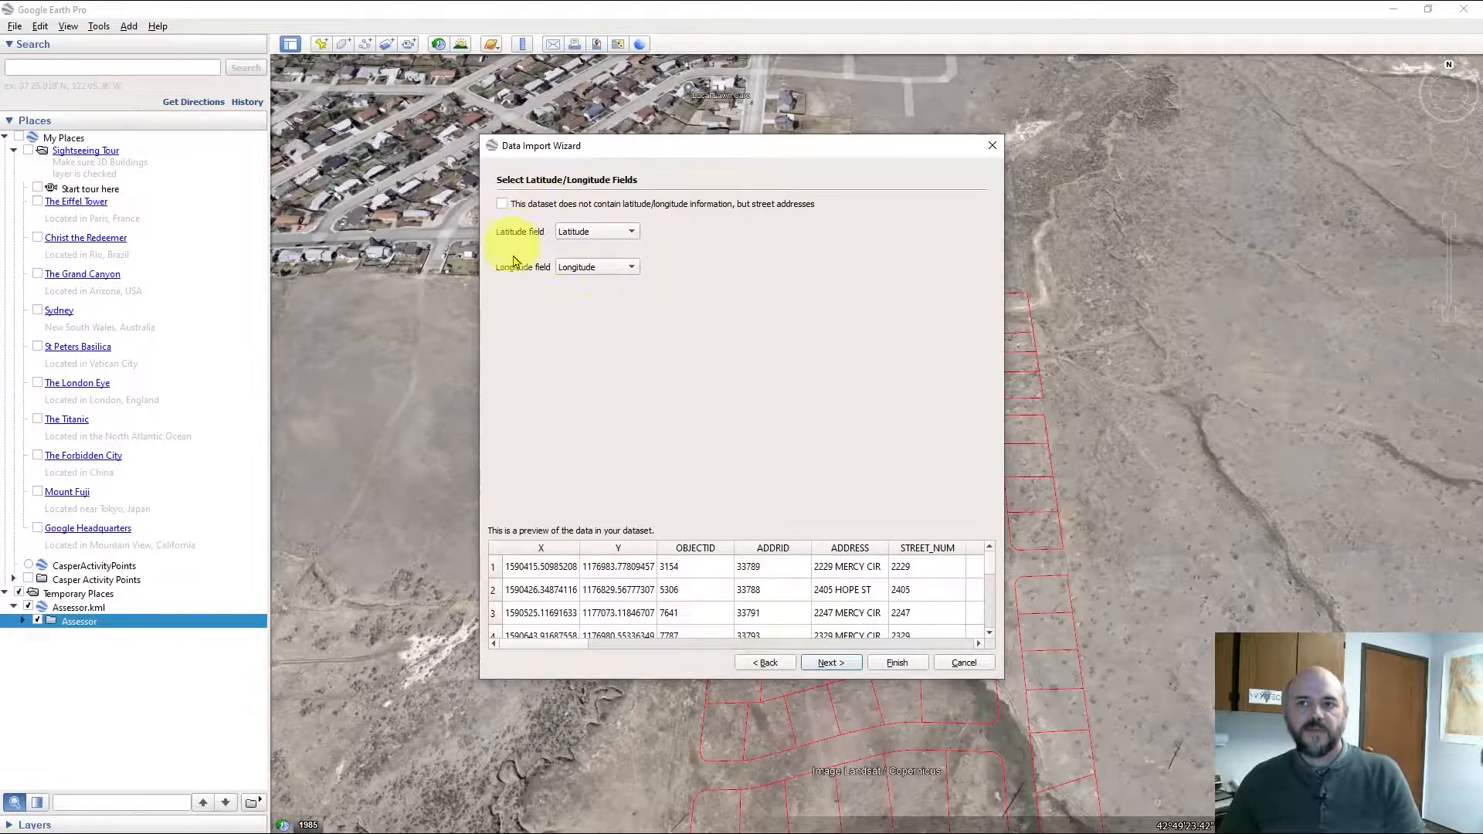
{"action": "left_click", "coordinate": [632, 271]}
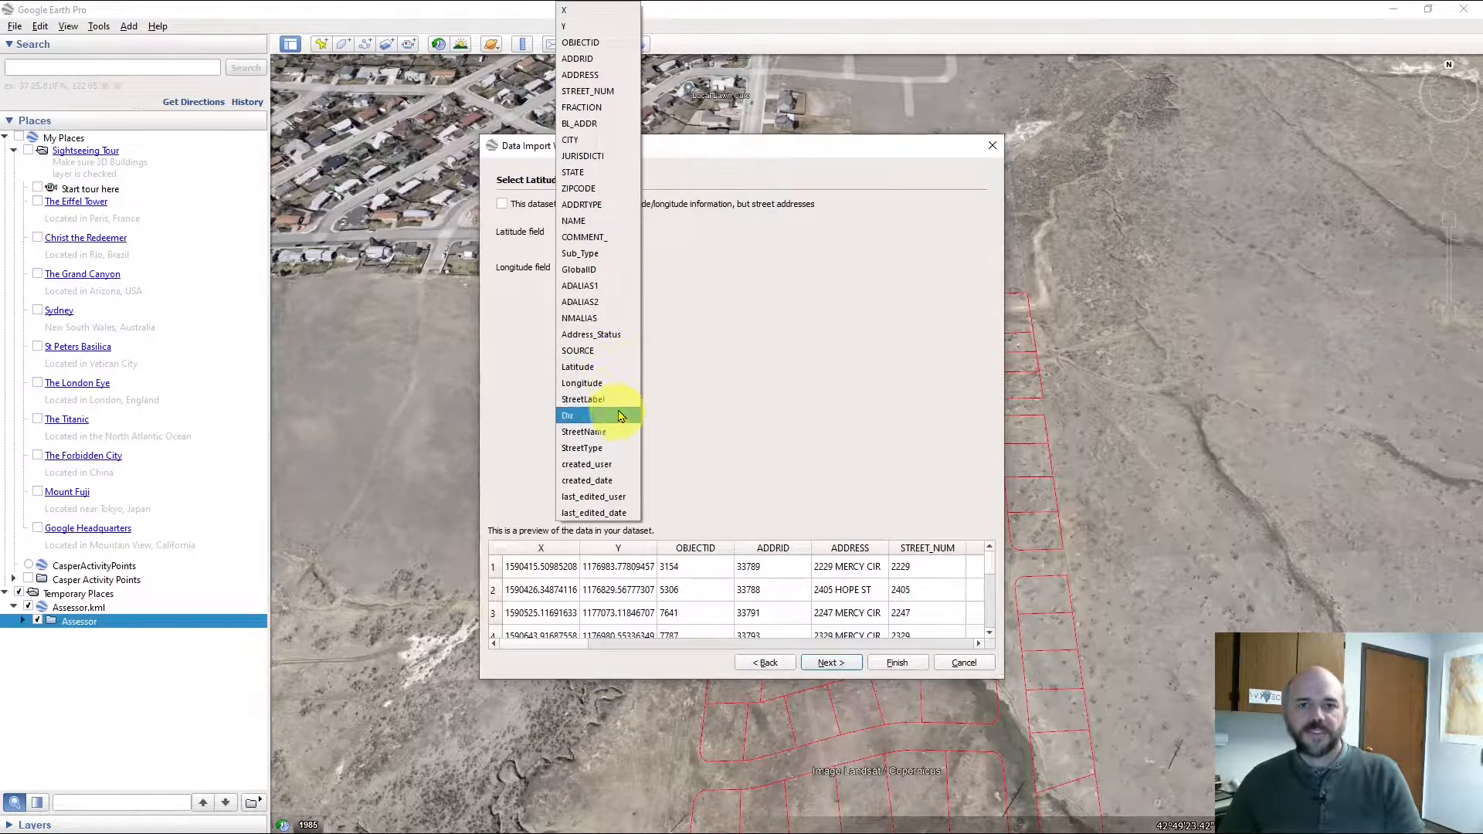
{"action": "left_click", "coordinate": [674, 405]}
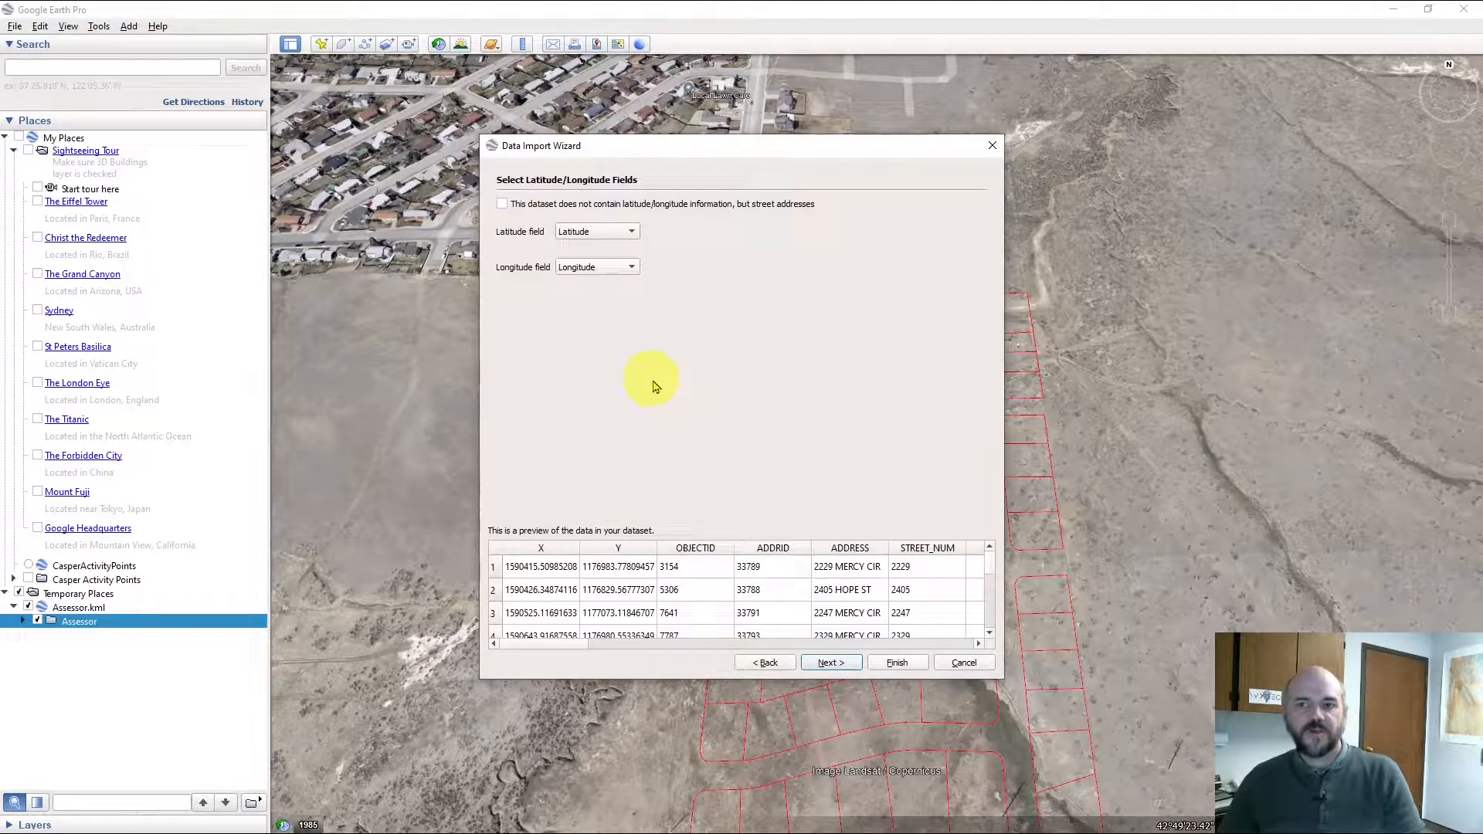
{"action": "left_click", "coordinate": [897, 664]}
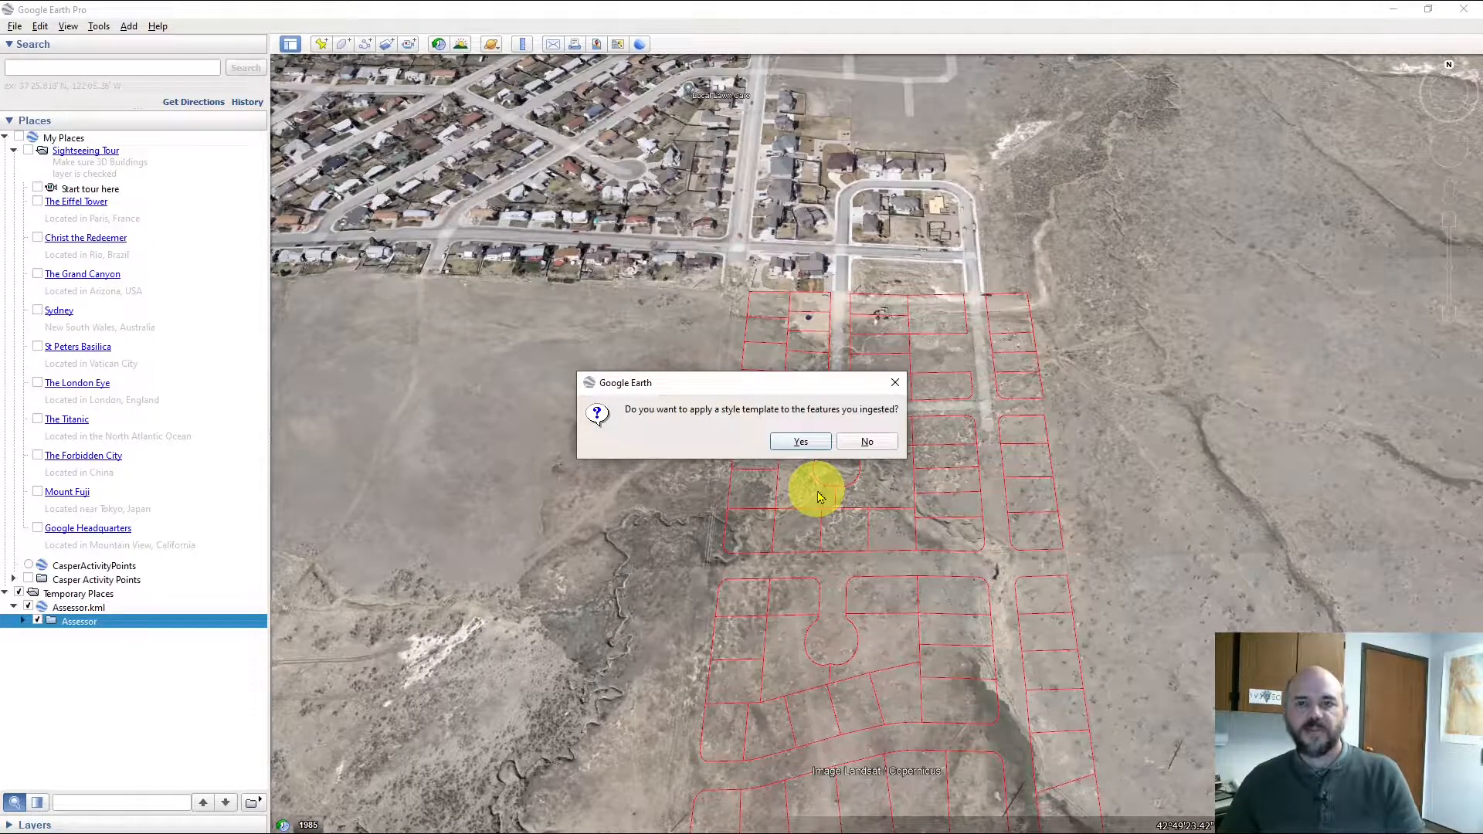
{"action": "left_click", "coordinate": [856, 441]}
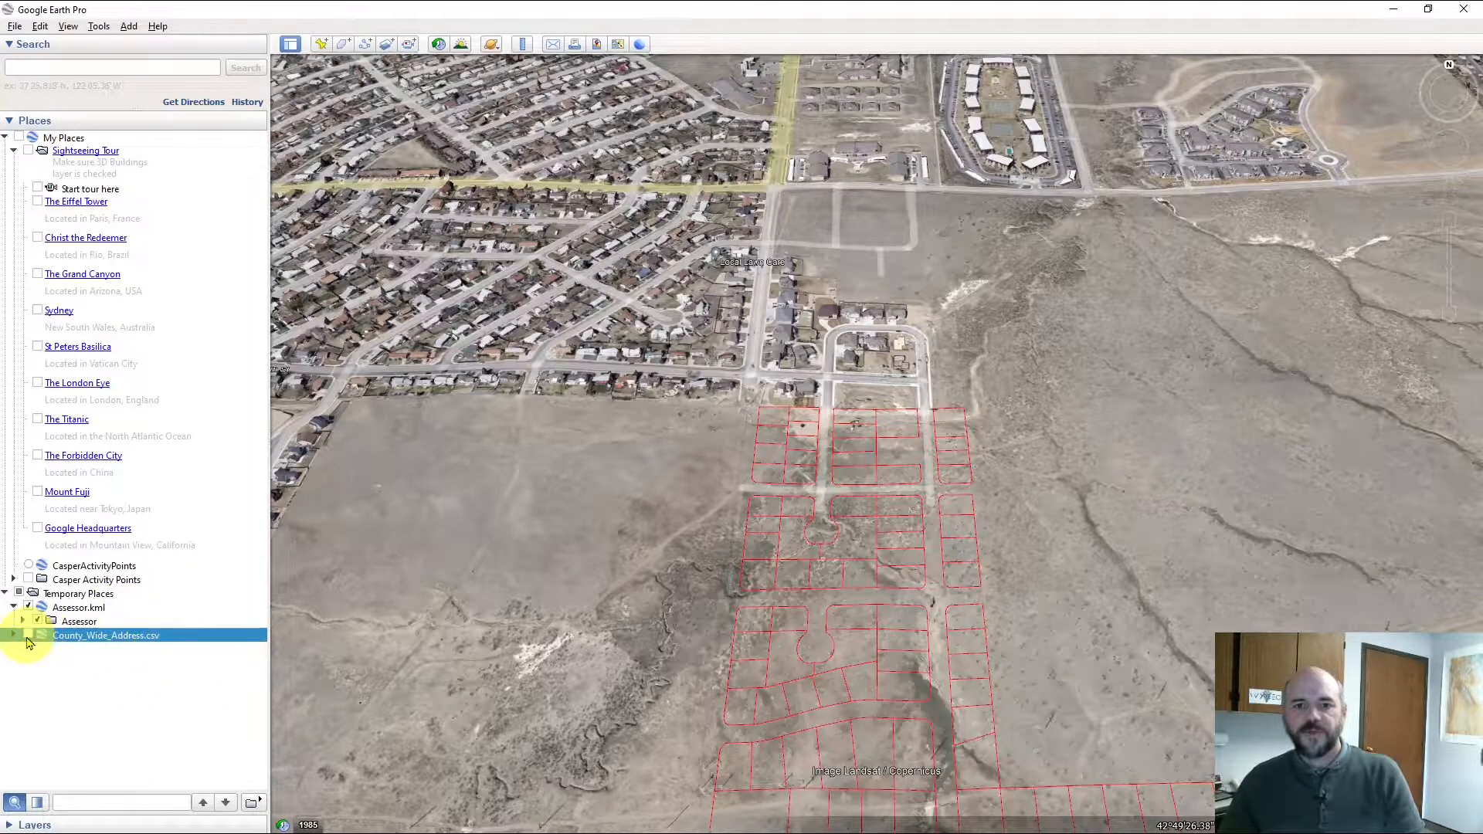
{"action": "left_click", "coordinate": [28, 635]}
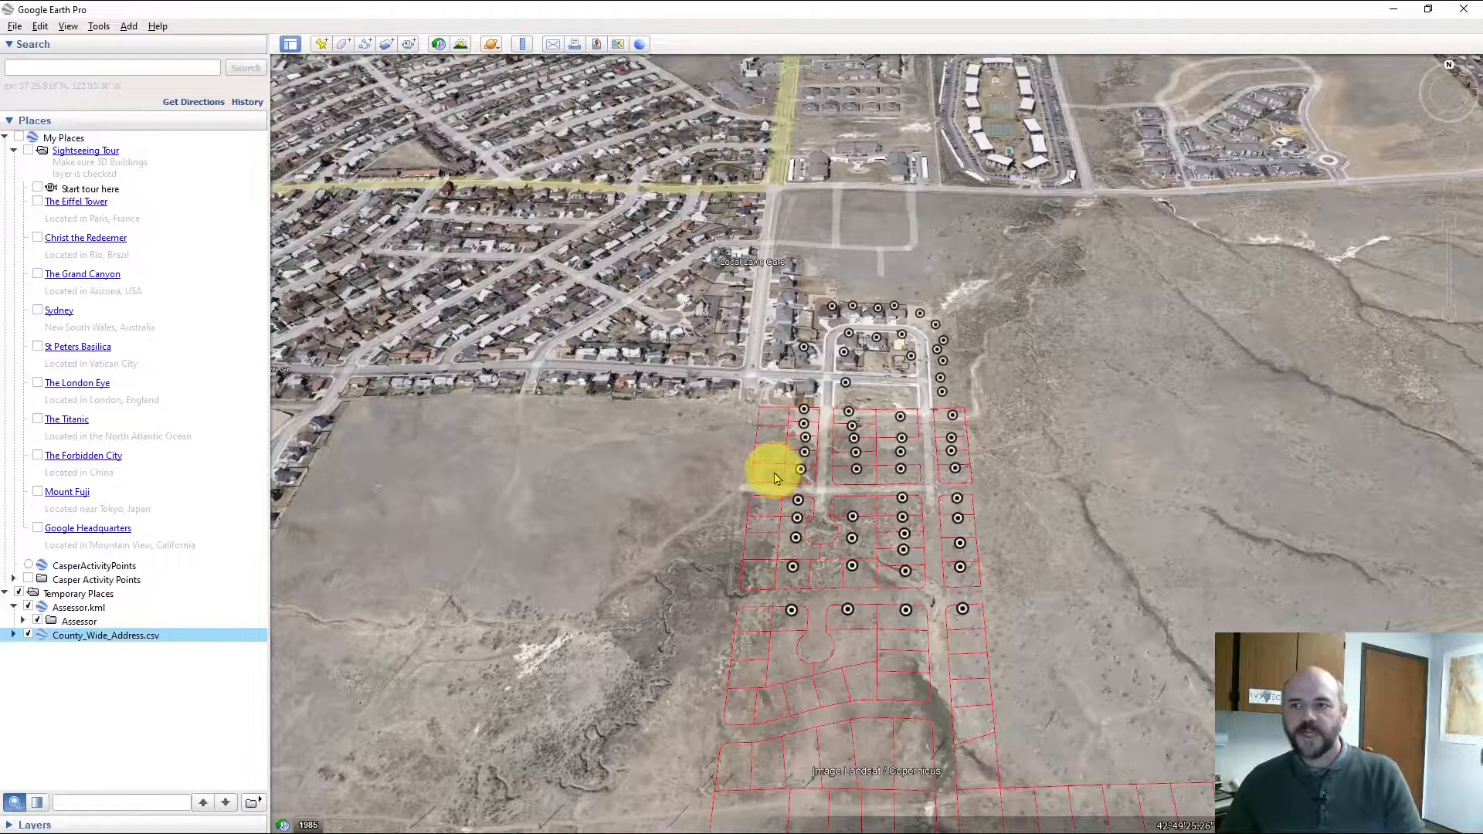
{"action": "left_click", "coordinate": [740, 711]}
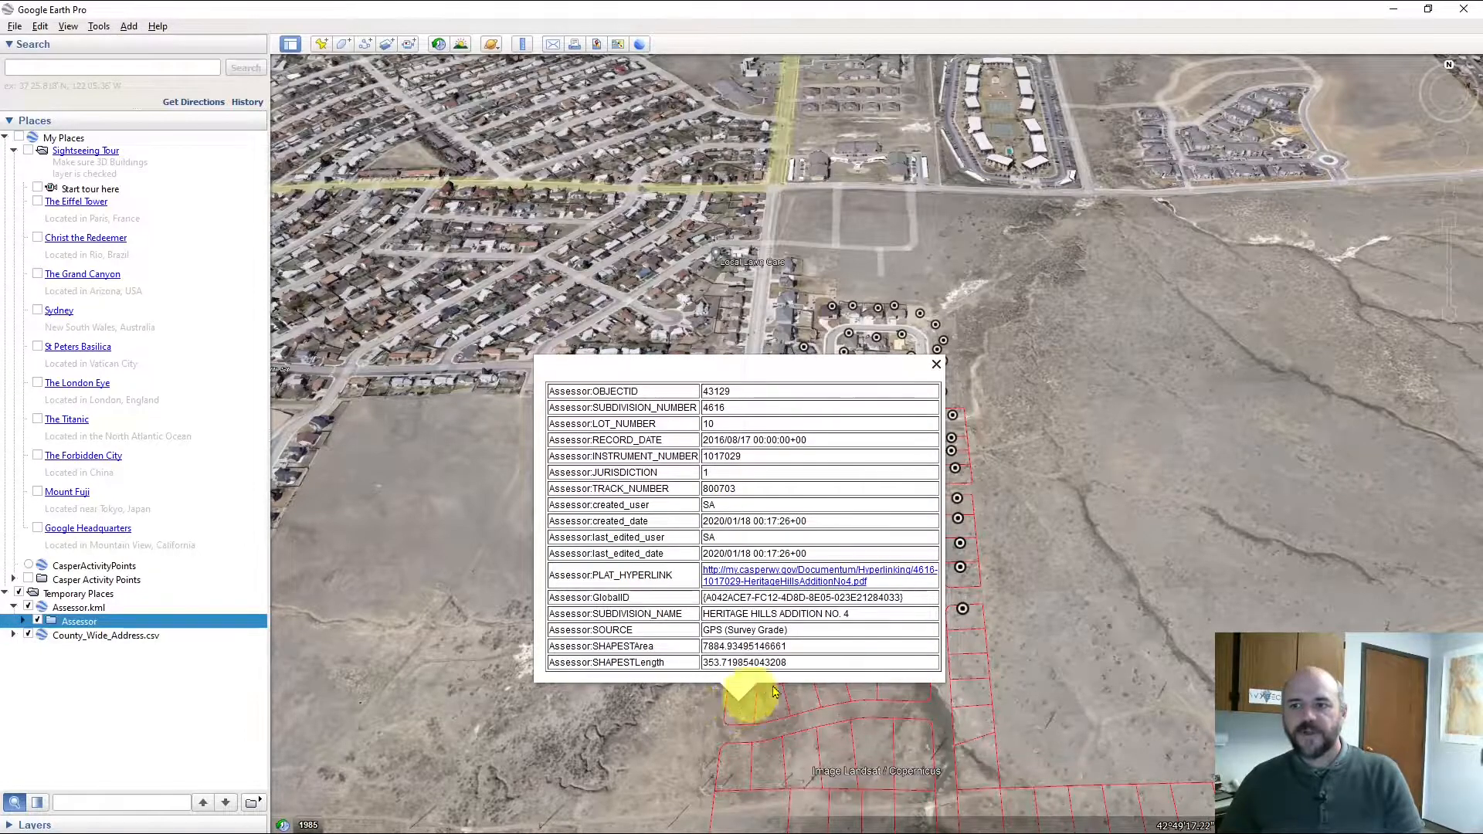
{"action": "left_click", "coordinate": [959, 608]}
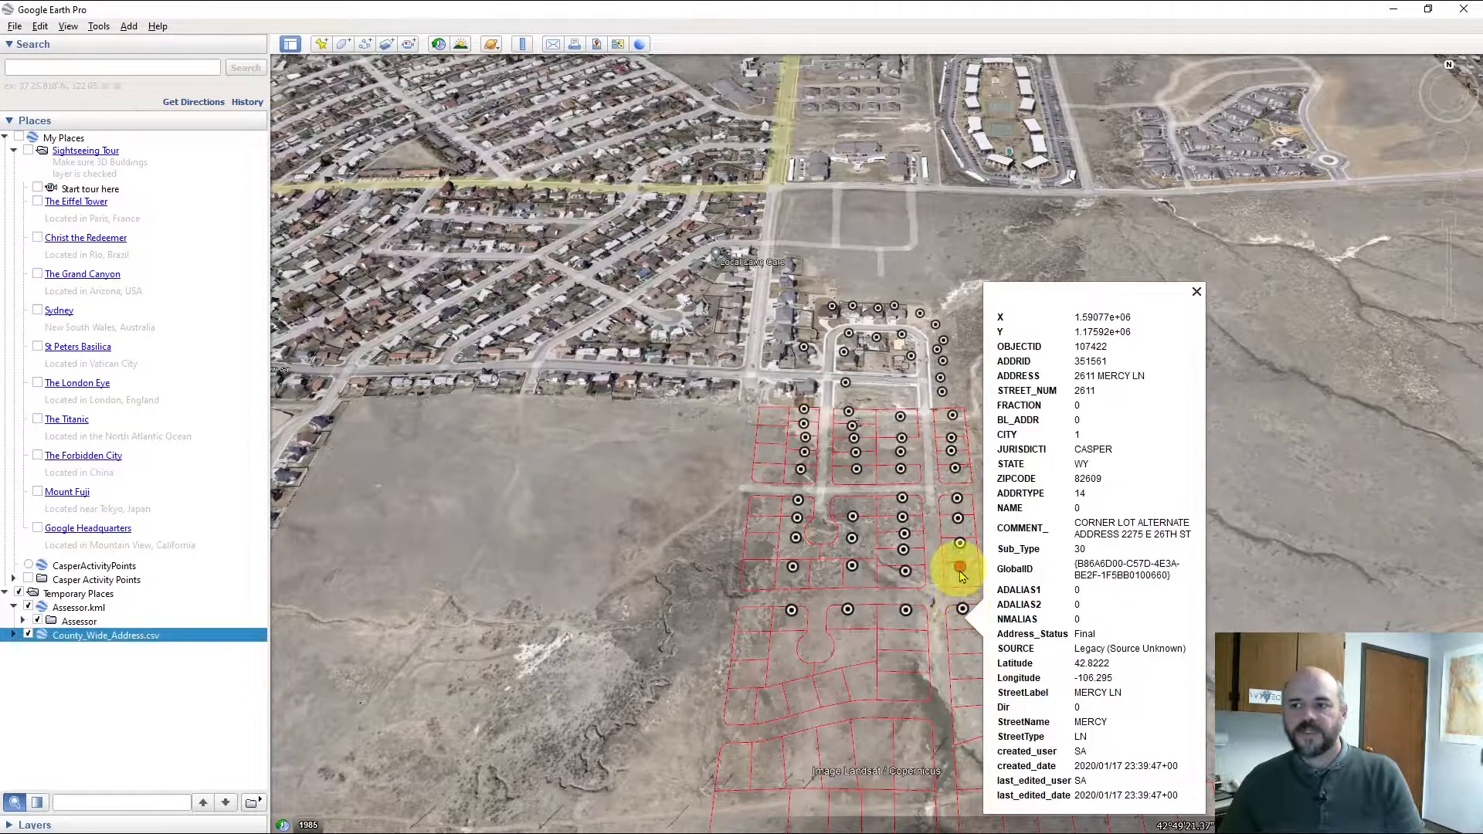
{"action": "left_click", "coordinate": [960, 569]}
{"action": "left_click", "coordinate": [958, 545]}
{"action": "left_click", "coordinate": [958, 518]}
{"action": "left_click", "coordinate": [956, 471]}
{"action": "left_click", "coordinate": [952, 456]}
{"action": "left_click", "coordinate": [951, 437]}
{"action": "left_click", "coordinate": [952, 417]}
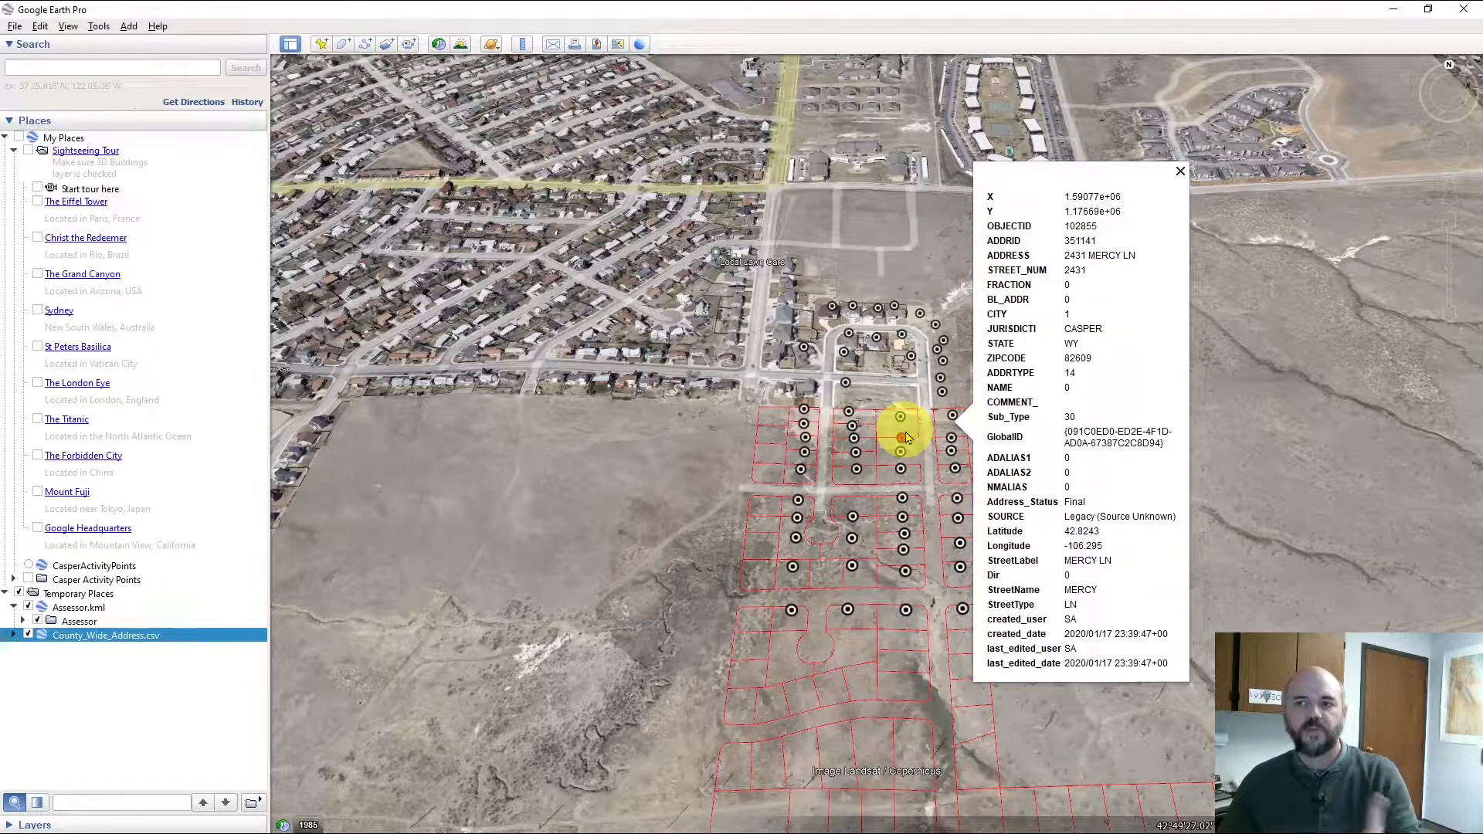
{"action": "left_click", "coordinate": [904, 436]}
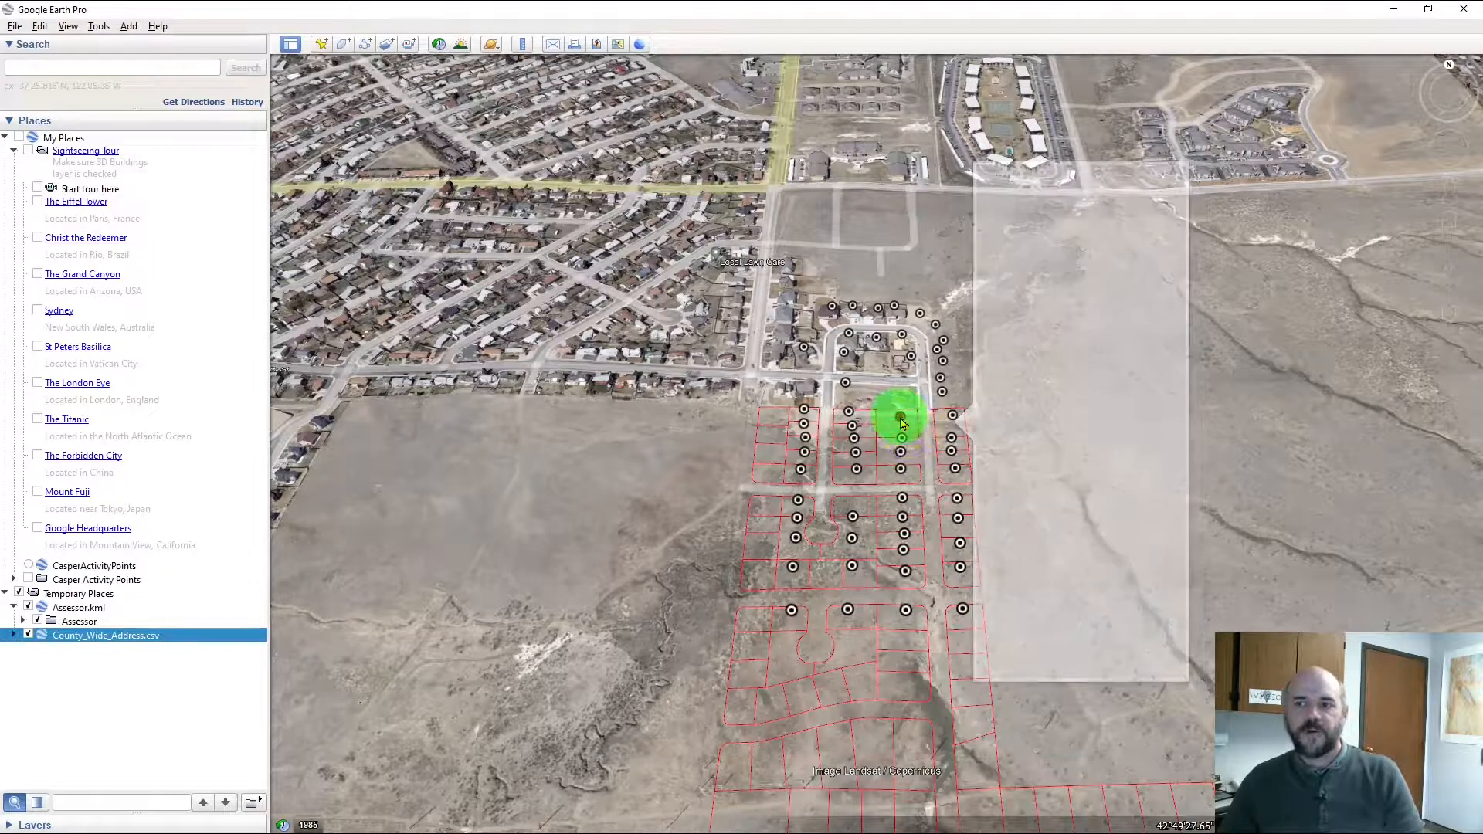
{"action": "left_click", "coordinate": [903, 440]}
{"action": "left_click", "coordinate": [901, 454]}
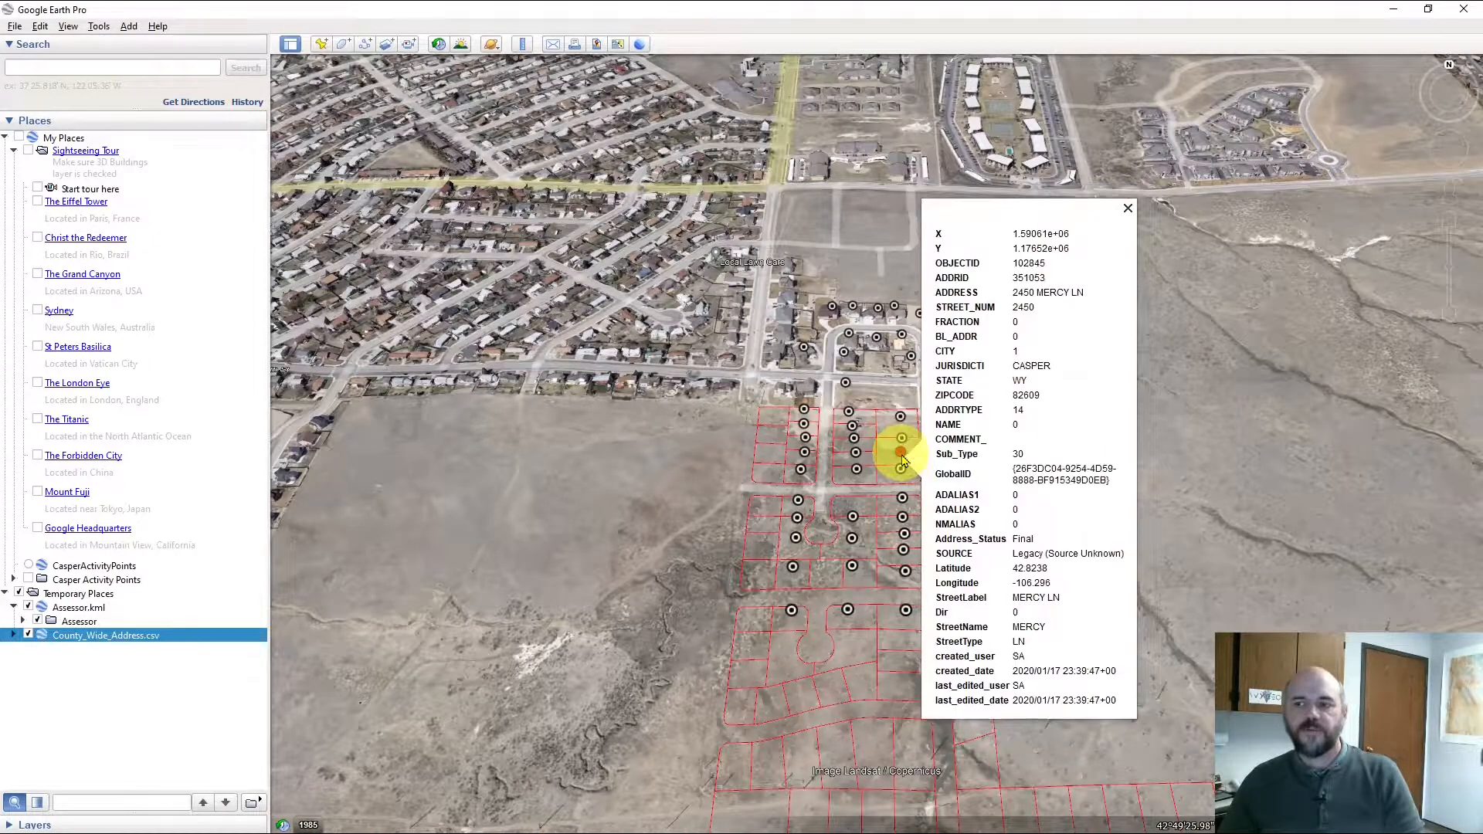
{"action": "left_click", "coordinate": [900, 469]}
{"action": "left_click", "coordinate": [904, 535]}
{"action": "left_click", "coordinate": [902, 498]}
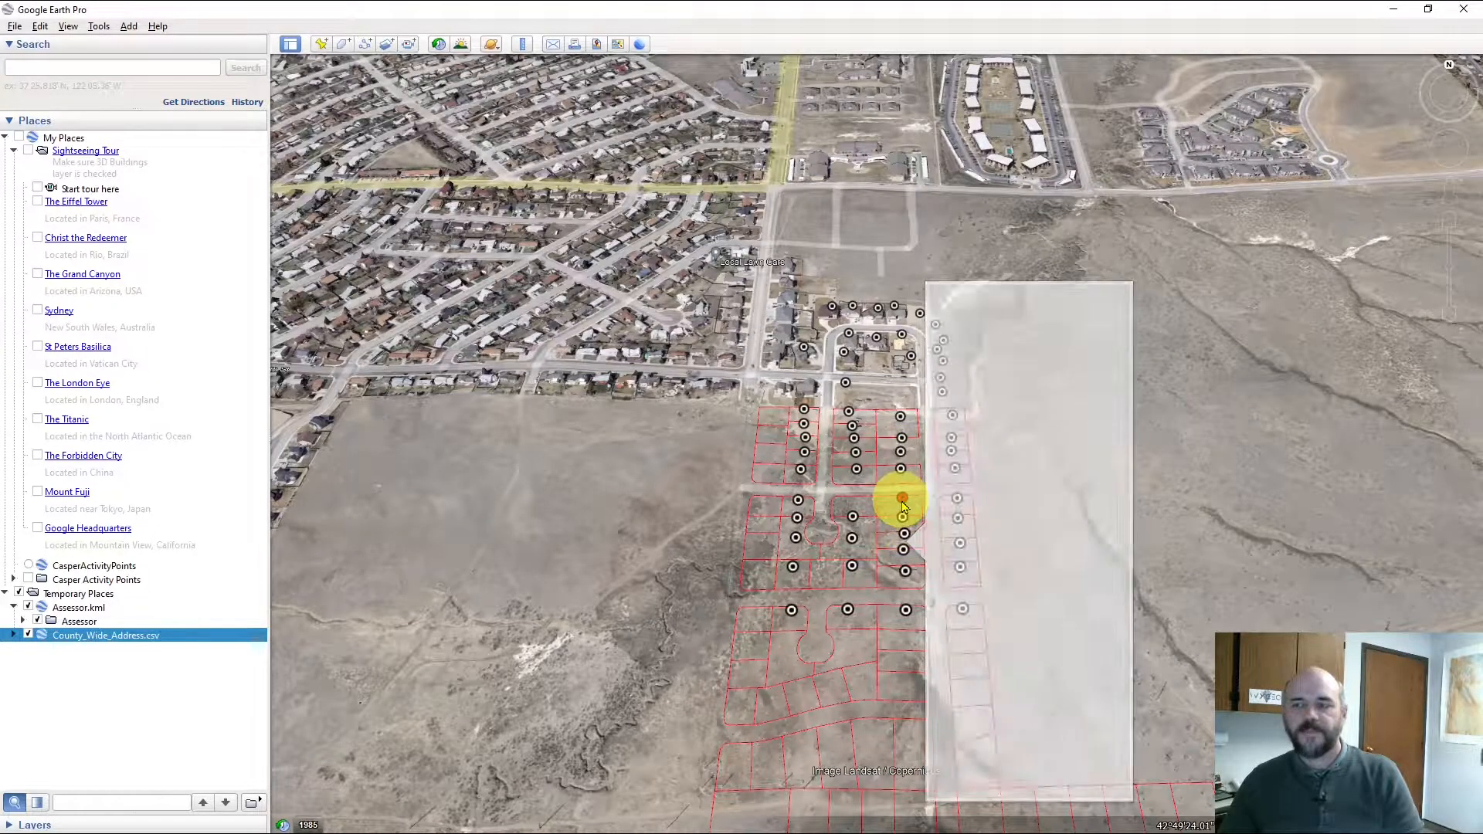
{"action": "left_click", "coordinate": [1137, 248]}
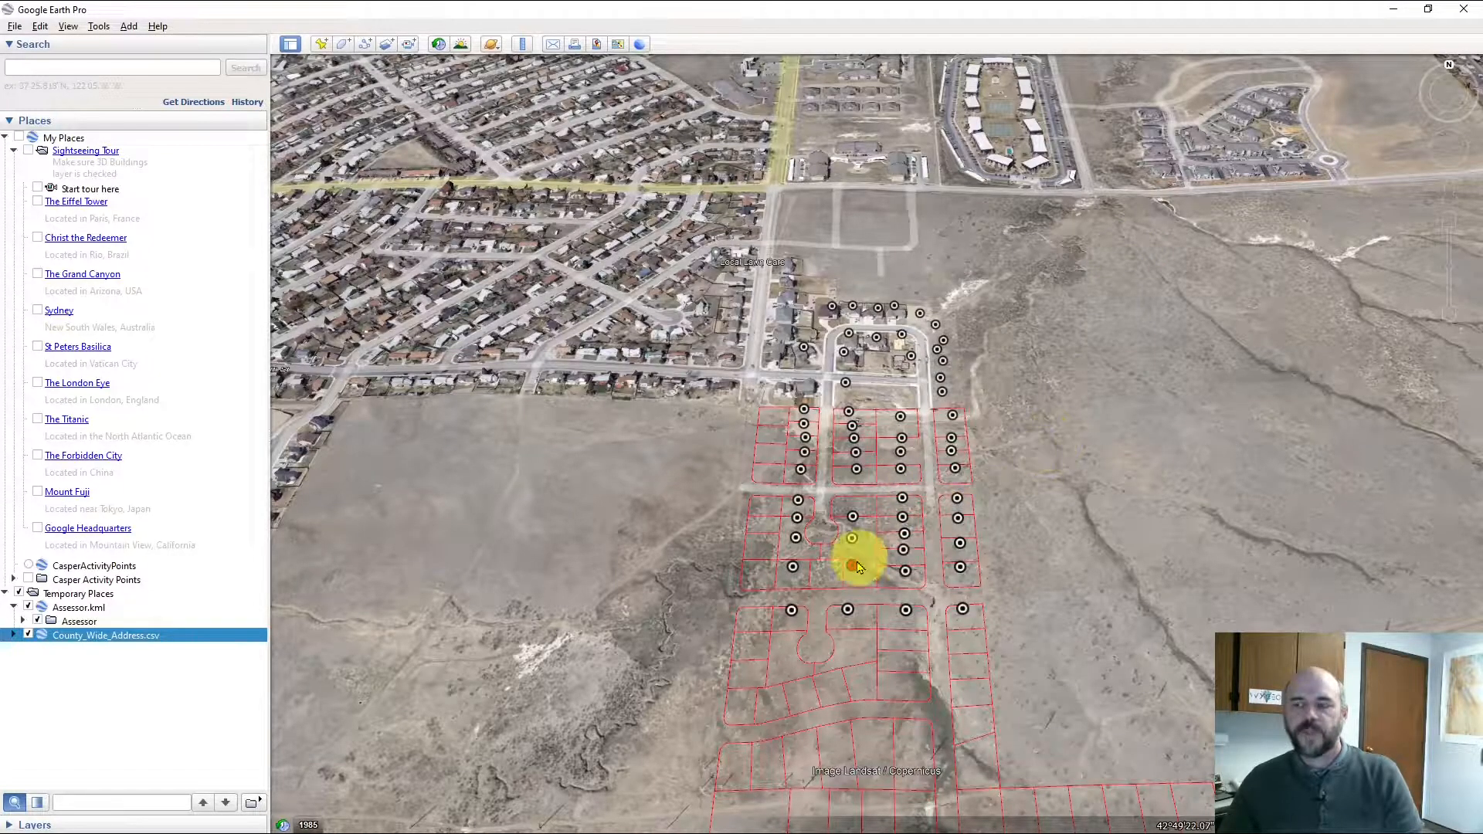
{"action": "scroll", "coordinate": [893, 430], "scroll_direction": "up", "scroll_amount": 5}
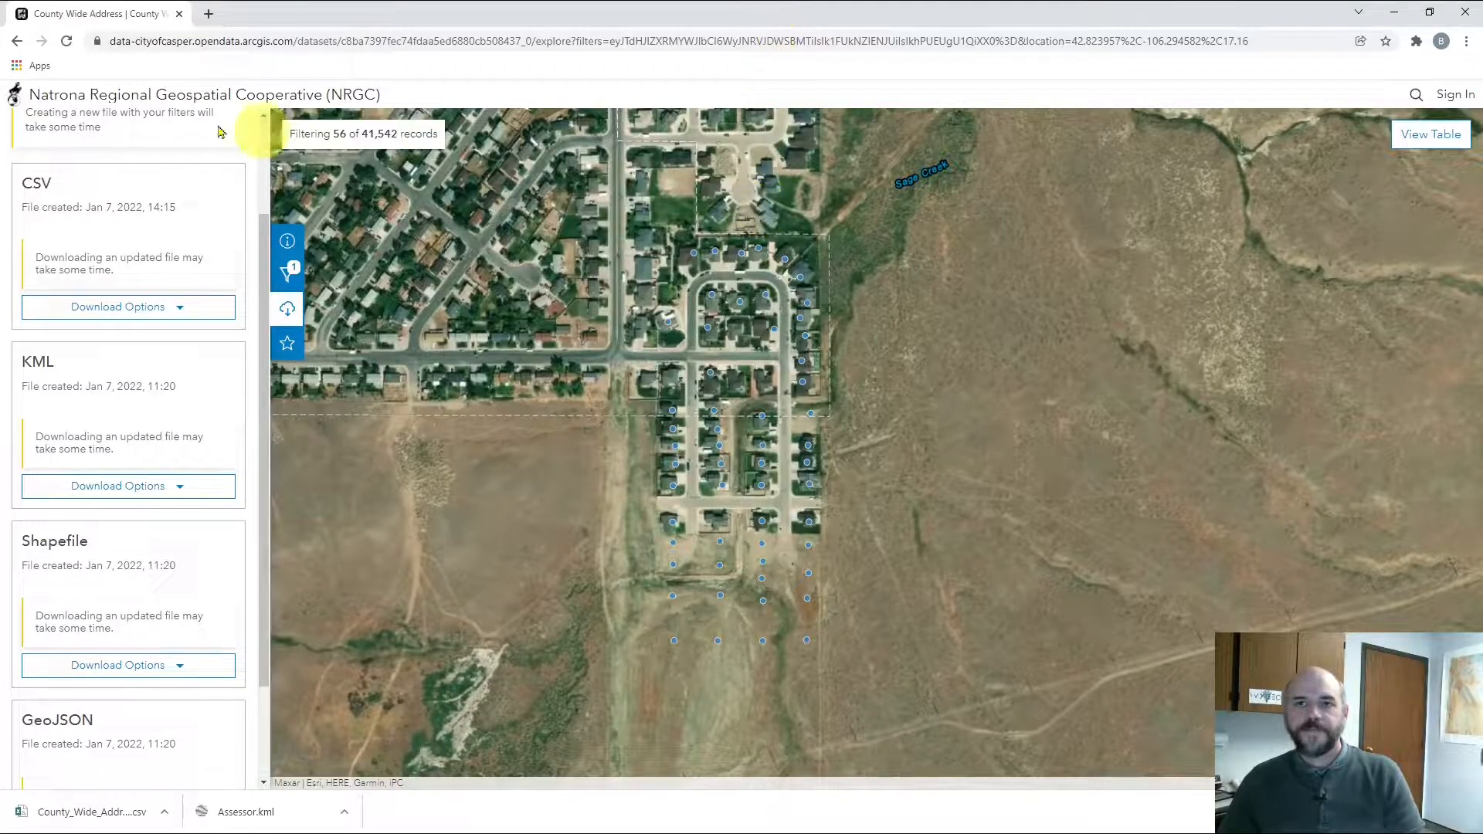
Search the portal for 'build' and open the Buildings dataset
{"action": "left_click", "coordinate": [16, 43]}
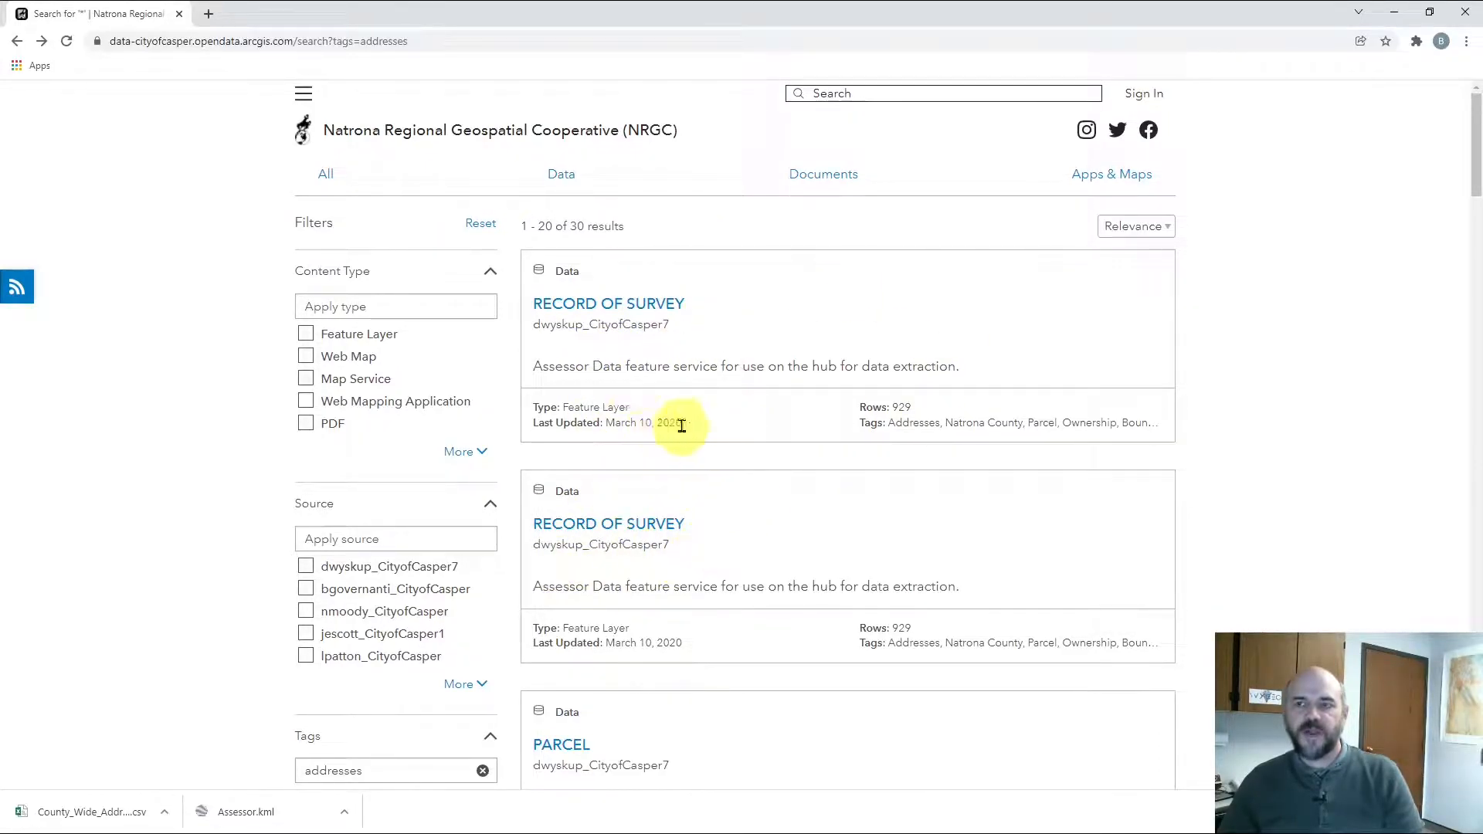
{"action": "left_click", "coordinate": [871, 92]}
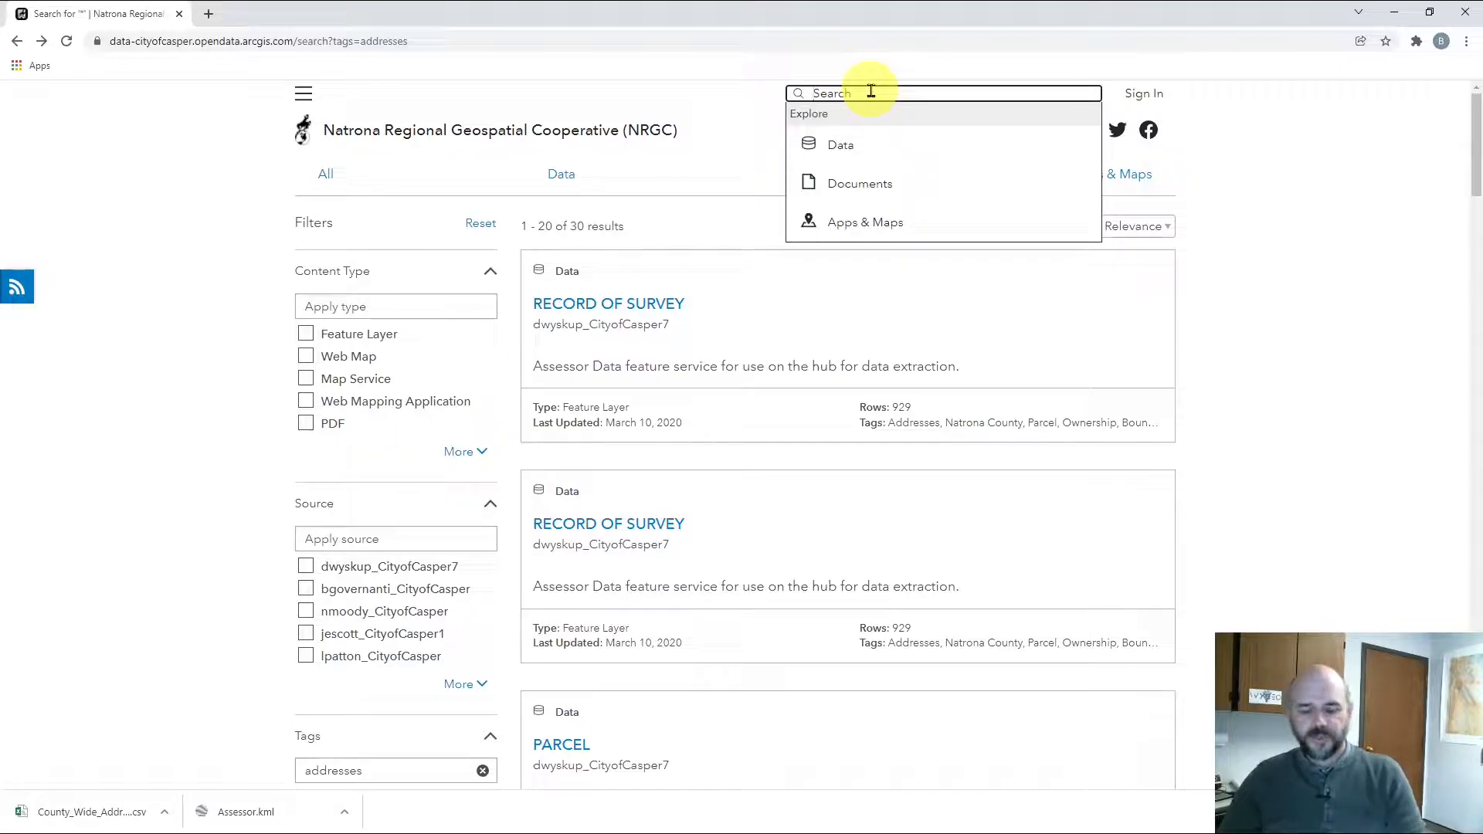
{"action": "type", "text": "building"}
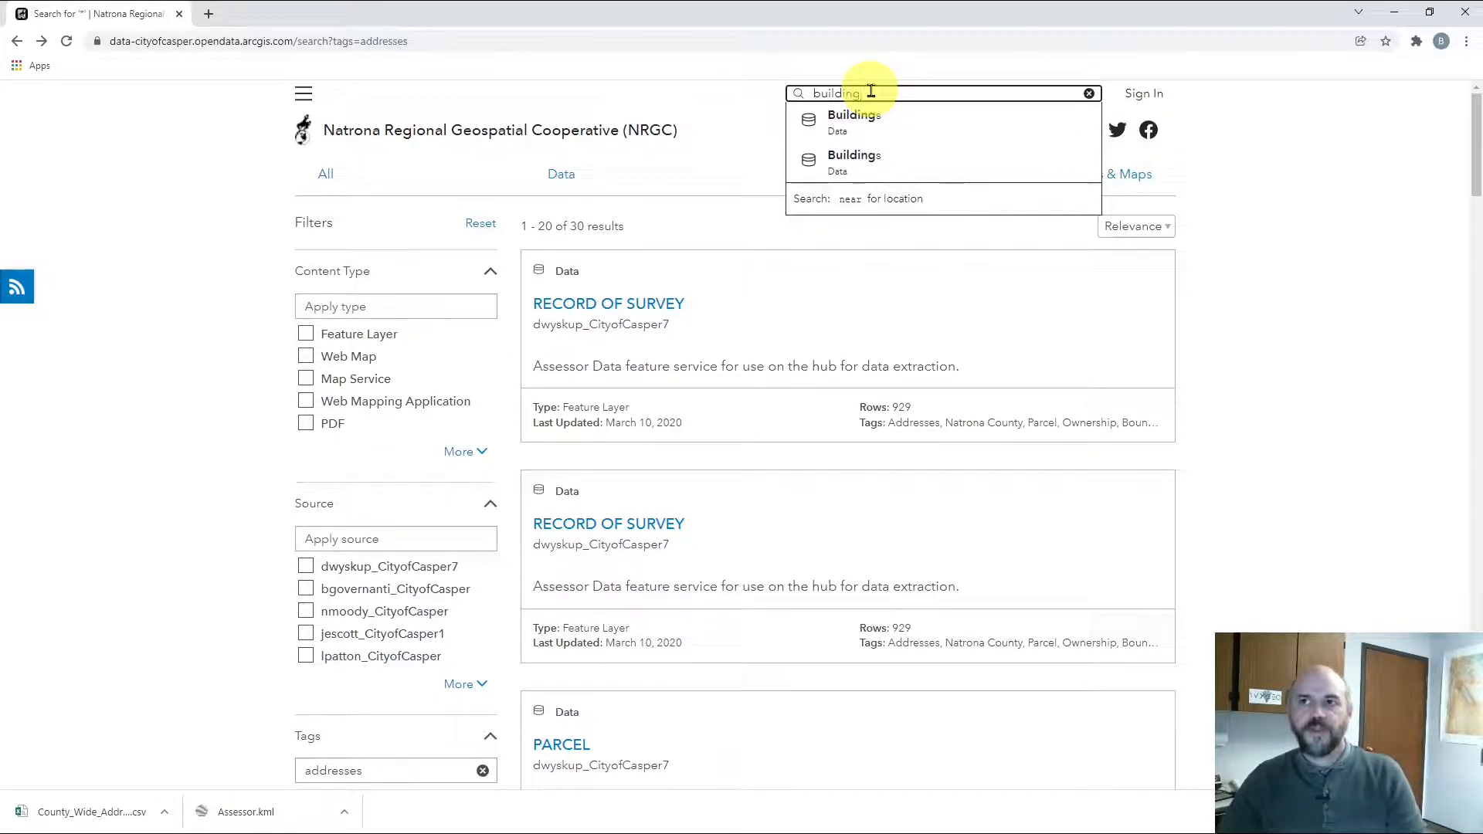
{"action": "left_click", "coordinate": [881, 125]}
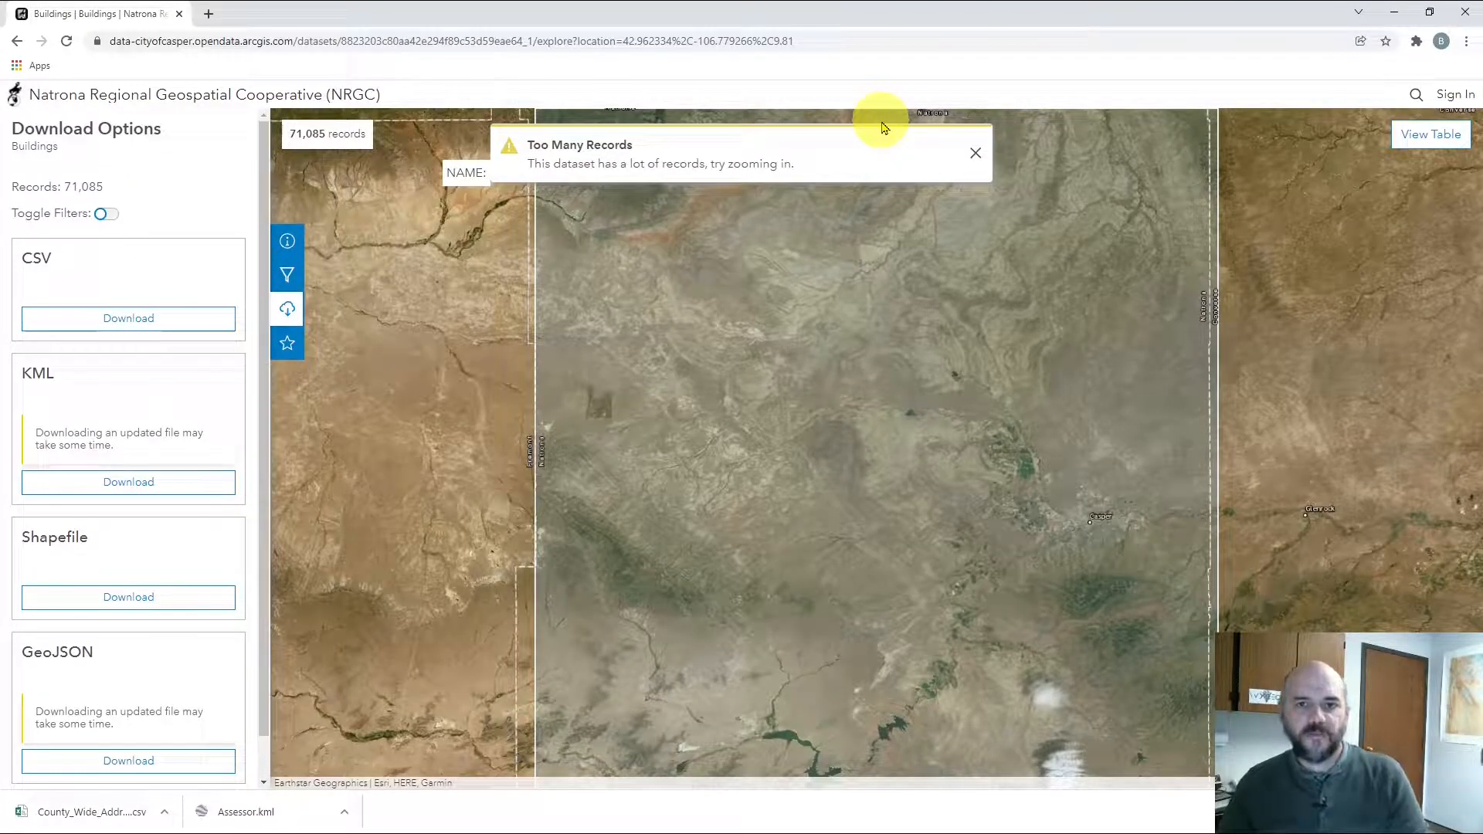
Zoom and pan the Buildings map into the Casper neighbourhood blocks
{"action": "left_click_drag", "start_coordinate": [9, 149], "coordinate": [111, 197]}
{"action": "left_click", "coordinate": [11, 195]}
{"action": "left_click", "coordinate": [217, 209]}
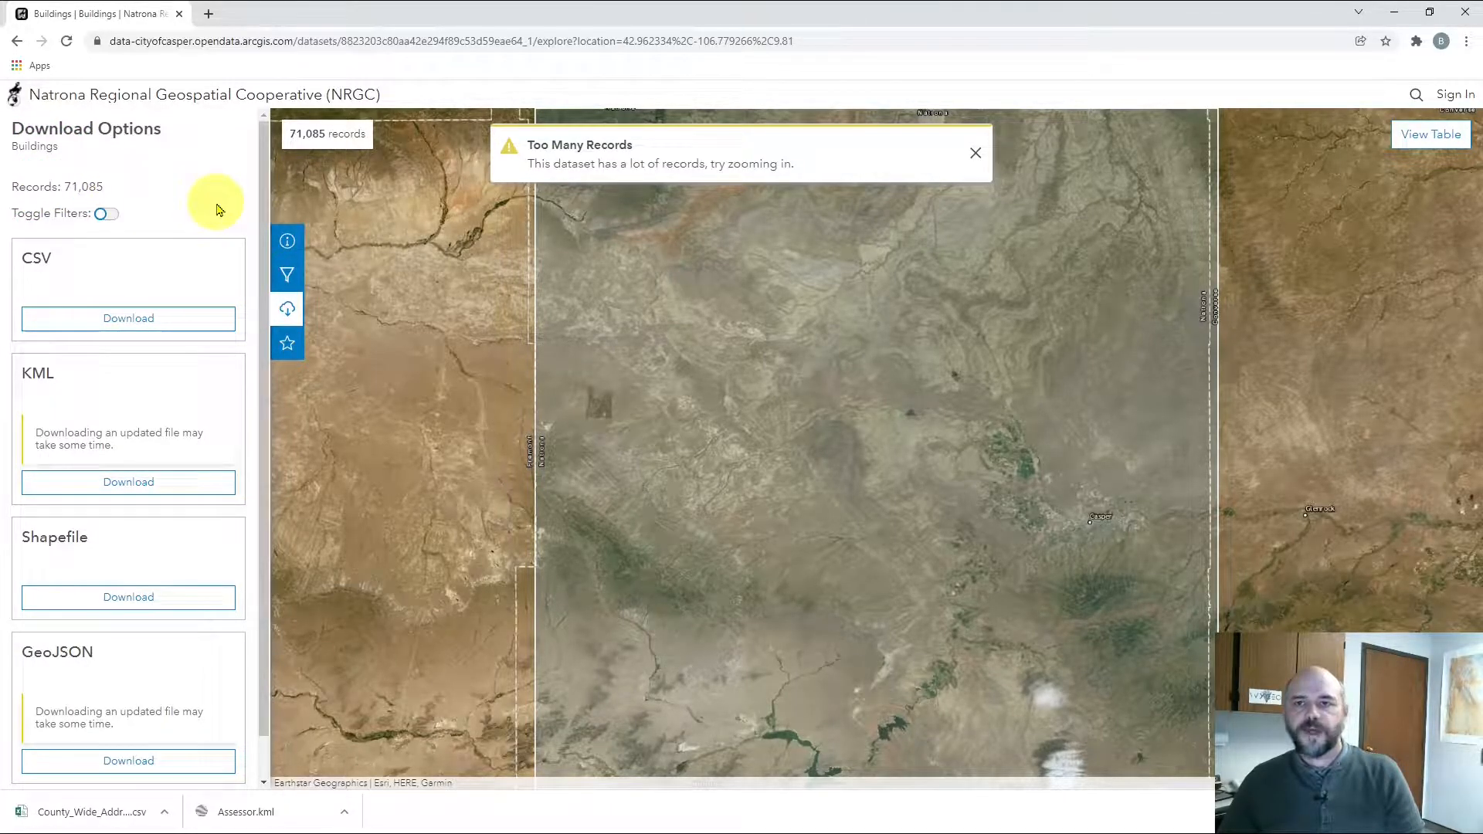
{"action": "scroll", "coordinate": [1089, 553], "scroll_direction": "up", "scroll_amount": 5}
{"action": "left_click_drag", "start_coordinate": [1097, 435], "coordinate": [860, 496]}
{"action": "scroll", "coordinate": [602, 374], "scroll_direction": "up", "scroll_amount": 5}
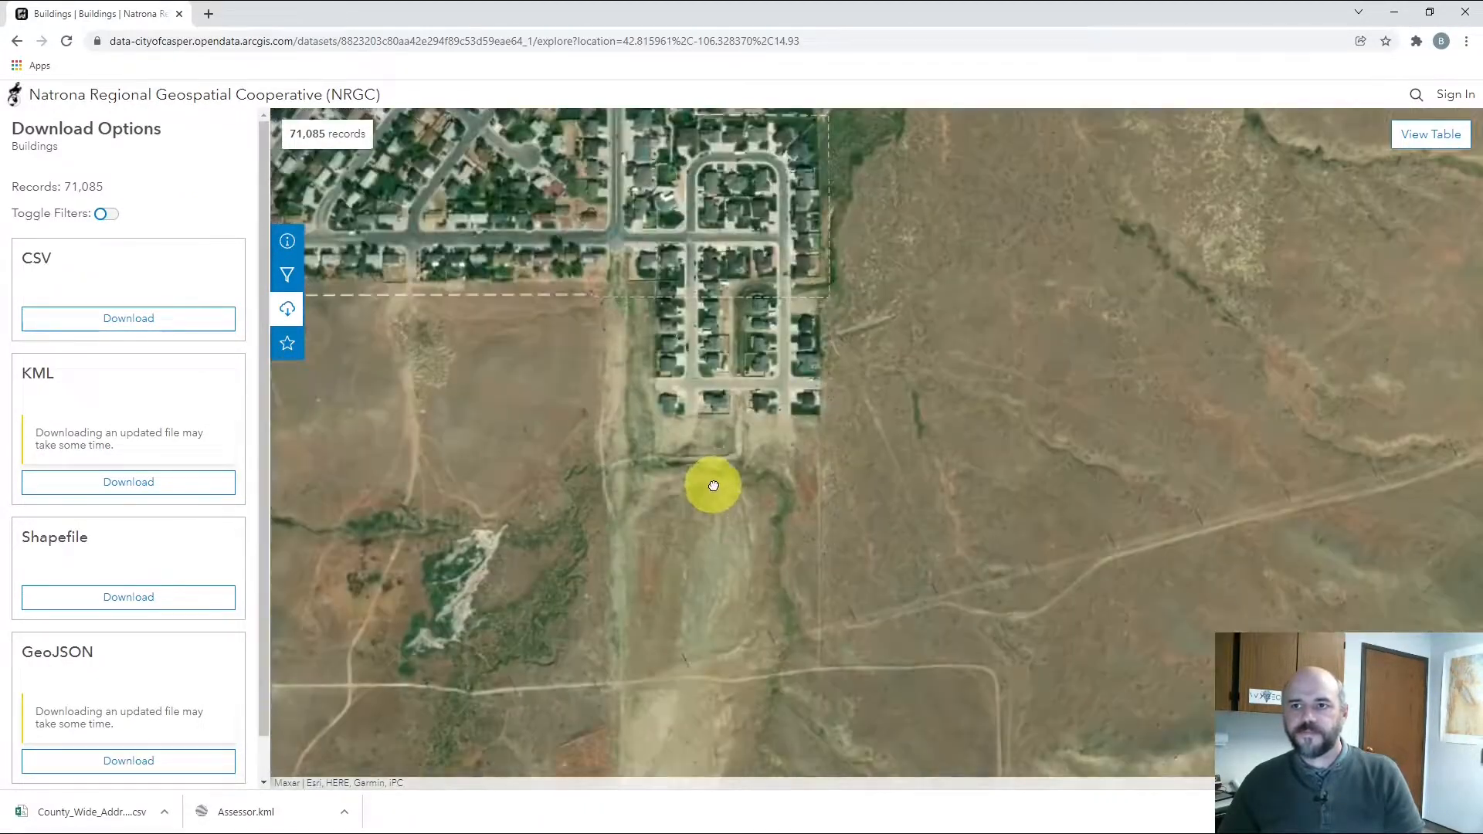
{"action": "scroll", "coordinate": [712, 487], "scroll_direction": "up", "scroll_amount": 2}
{"action": "left_click_drag", "start_coordinate": [714, 390], "coordinate": [772, 513]}
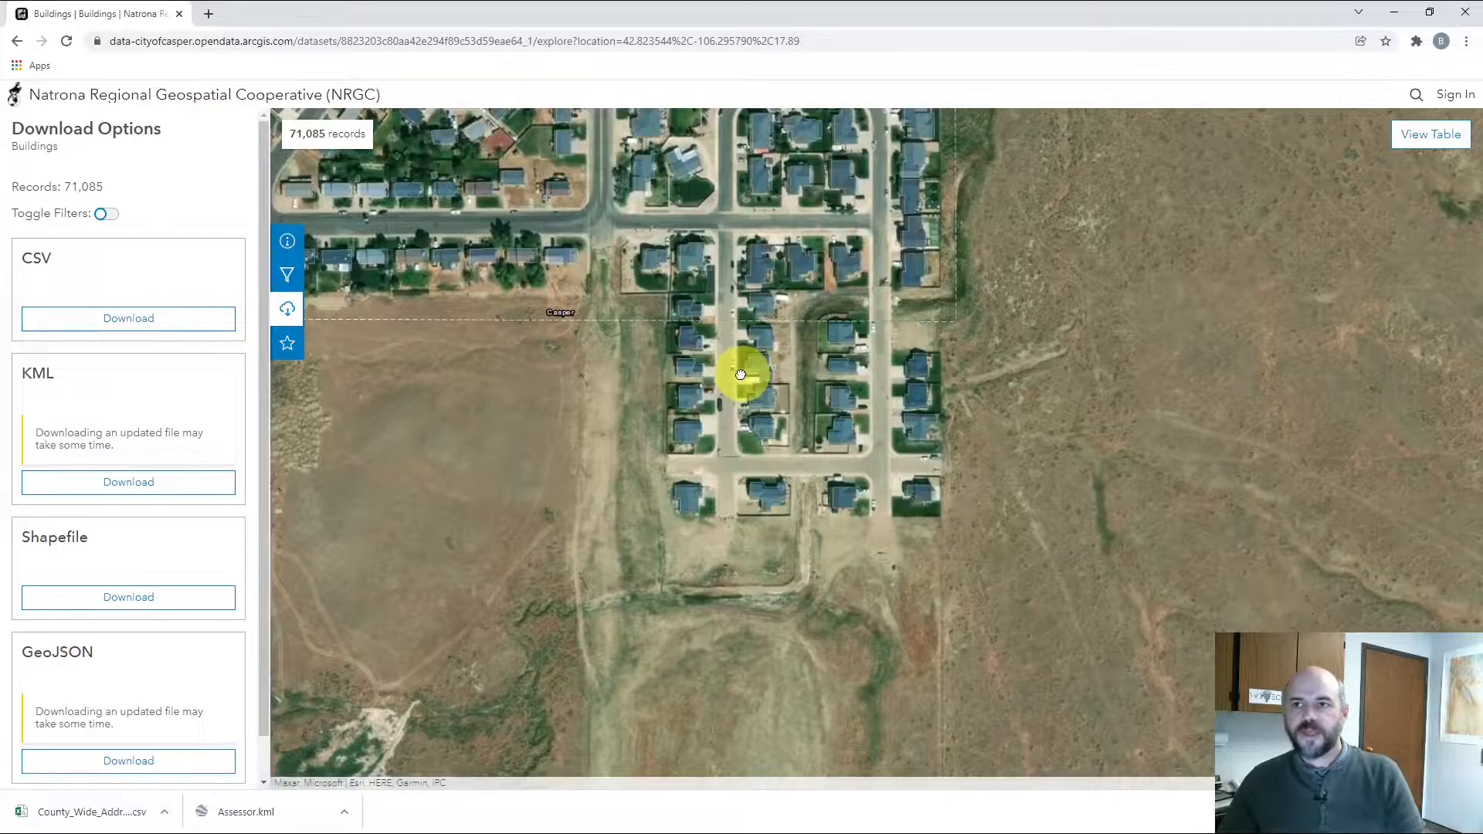
{"action": "scroll", "coordinate": [742, 374], "scroll_direction": "up", "scroll_amount": 2}
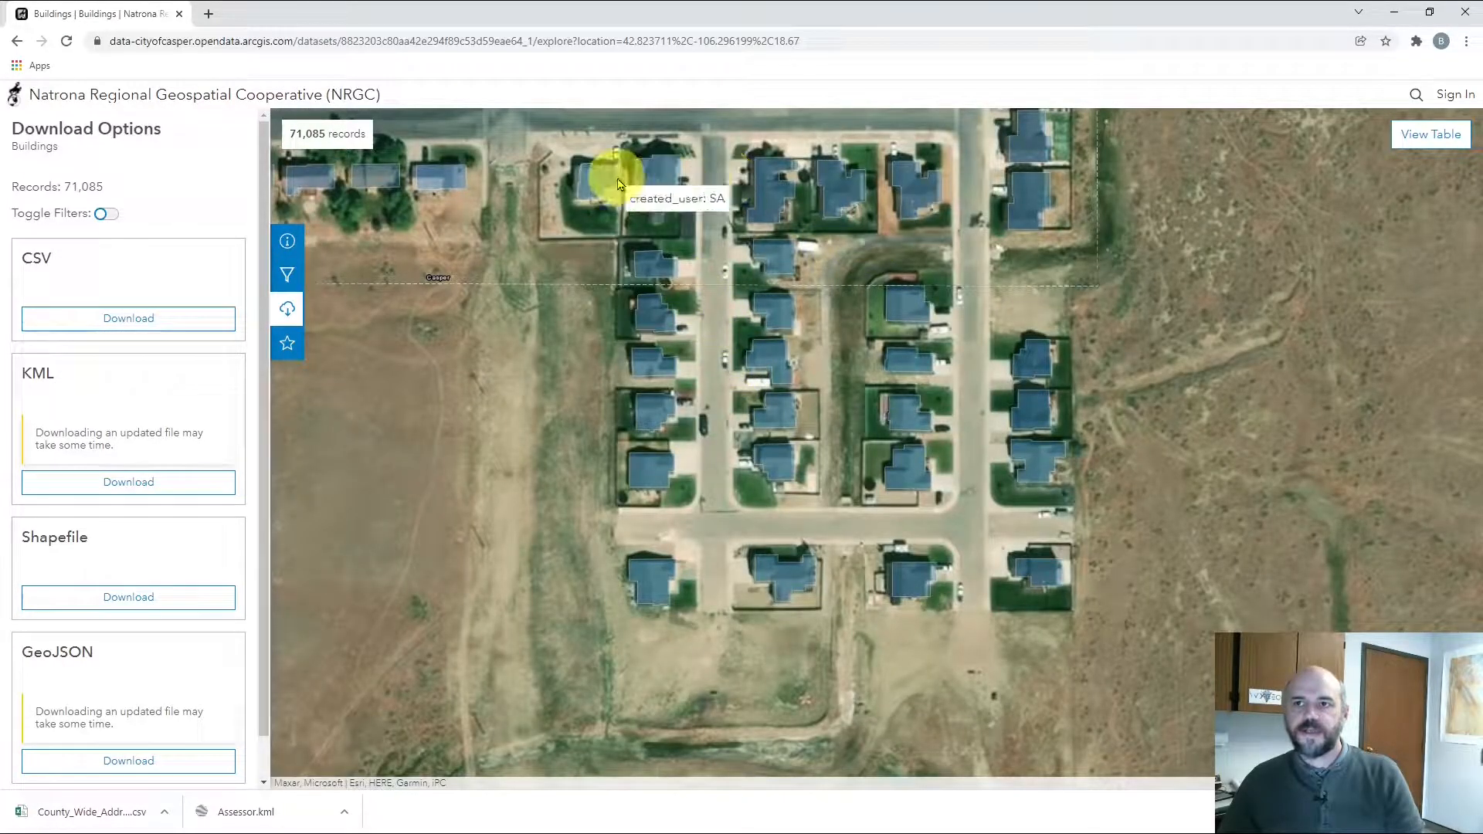
View the attribute popups of three building footprints, then close them
{"action": "left_click", "coordinate": [660, 184]}
{"action": "left_click", "coordinate": [764, 186]}
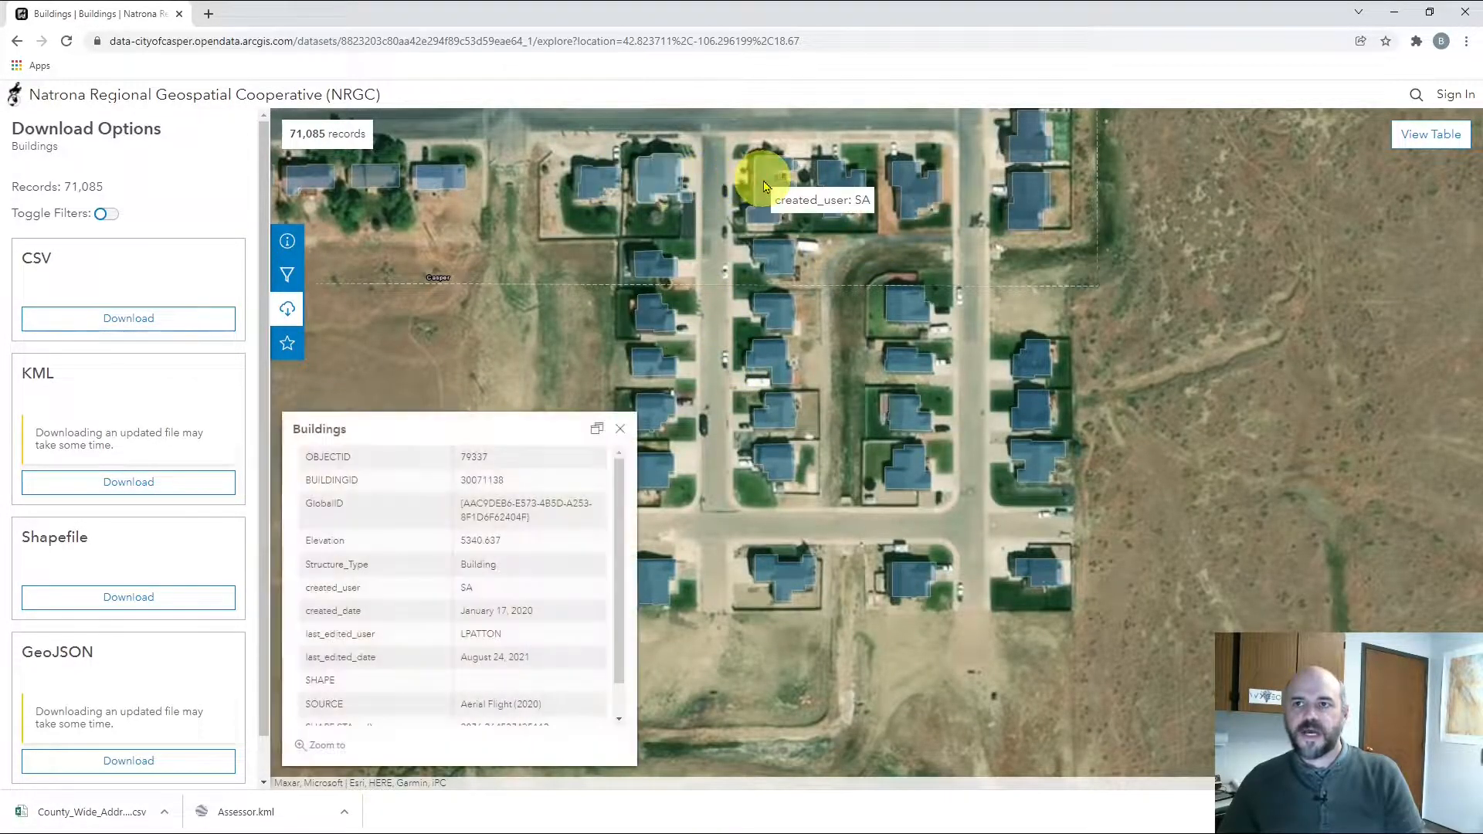
{"action": "left_click", "coordinate": [908, 191]}
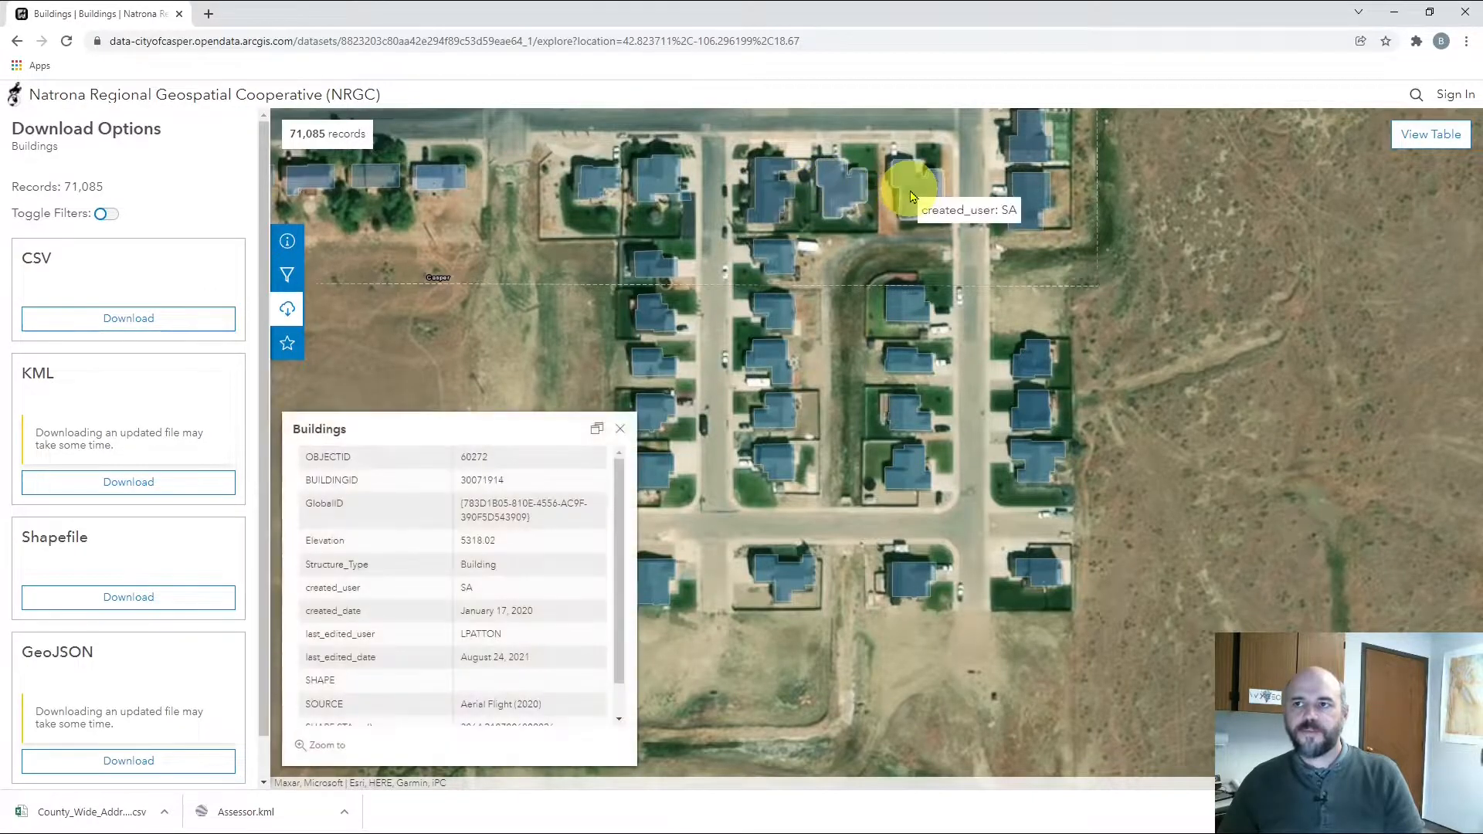
{"action": "left_click", "coordinate": [620, 437]}
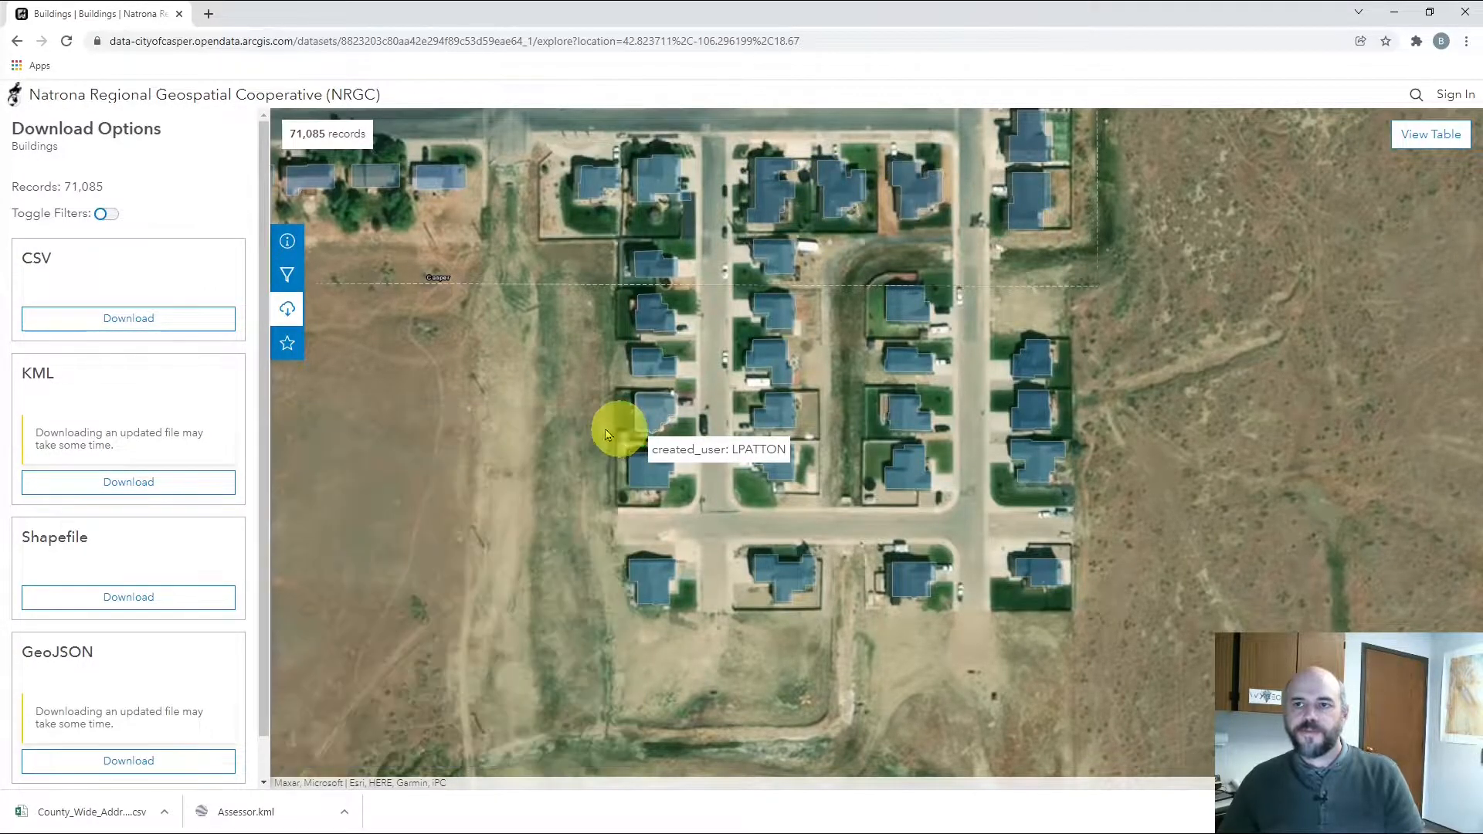
Pan east and frame the new subdivision's footprints beside the open land
{"action": "left_click_drag", "start_coordinate": [557, 348], "coordinate": [576, 475]}
{"action": "scroll", "coordinate": [399, 342], "scroll_direction": "down", "scroll_amount": 2}
{"action": "scroll", "coordinate": [354, 378], "scroll_direction": "down", "scroll_amount": 2}
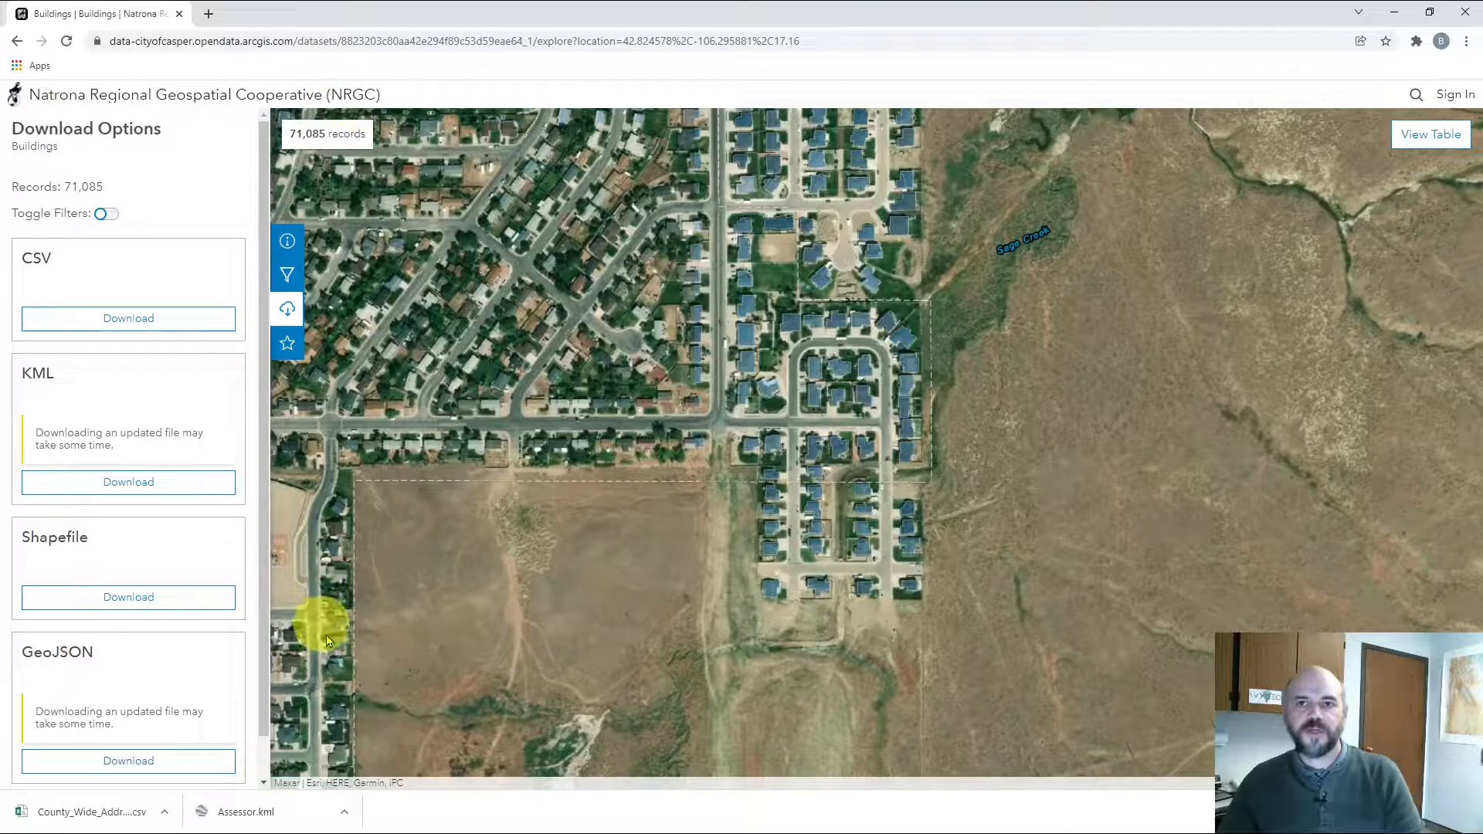
{"action": "left_click", "coordinate": [1121, 541]}
{"action": "left_click_drag", "start_coordinate": [1121, 540], "coordinate": [831, 479]}
{"action": "left_click_drag", "start_coordinate": [772, 517], "coordinate": [633, 483]}
{"action": "scroll", "coordinate": [595, 426], "scroll_direction": "up", "scroll_amount": 1}
{"action": "left_click_drag", "start_coordinate": [533, 431], "coordinate": [690, 349]}
{"action": "left_click_drag", "start_coordinate": [692, 348], "coordinate": [688, 348]}
{"action": "left_click_drag", "start_coordinate": [679, 457], "coordinate": [626, 245]}
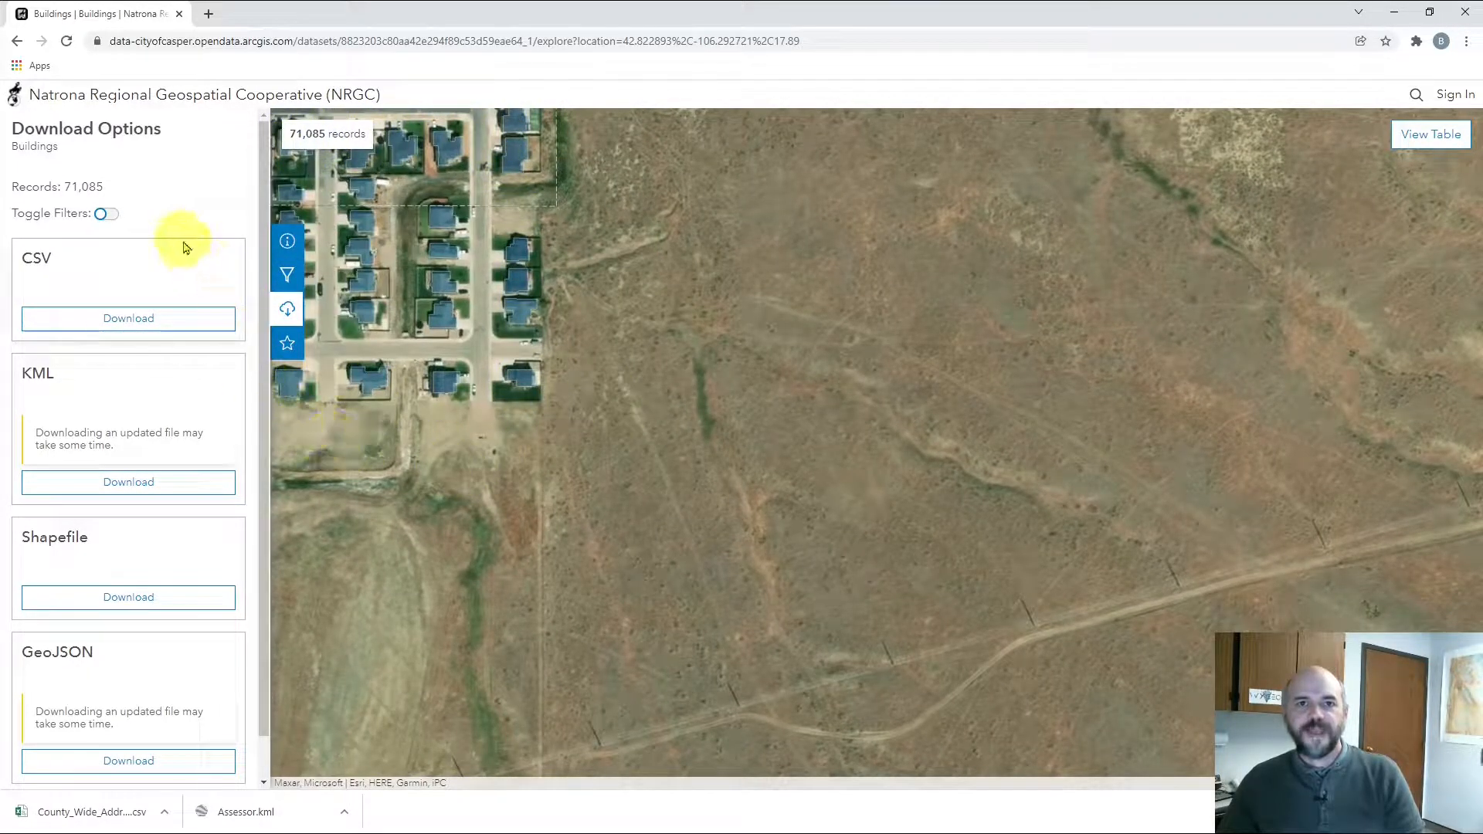
Filter the Buildings data as the map moves to 30 of 71,085 records and open the download options
{"action": "left_click", "coordinate": [288, 277]}
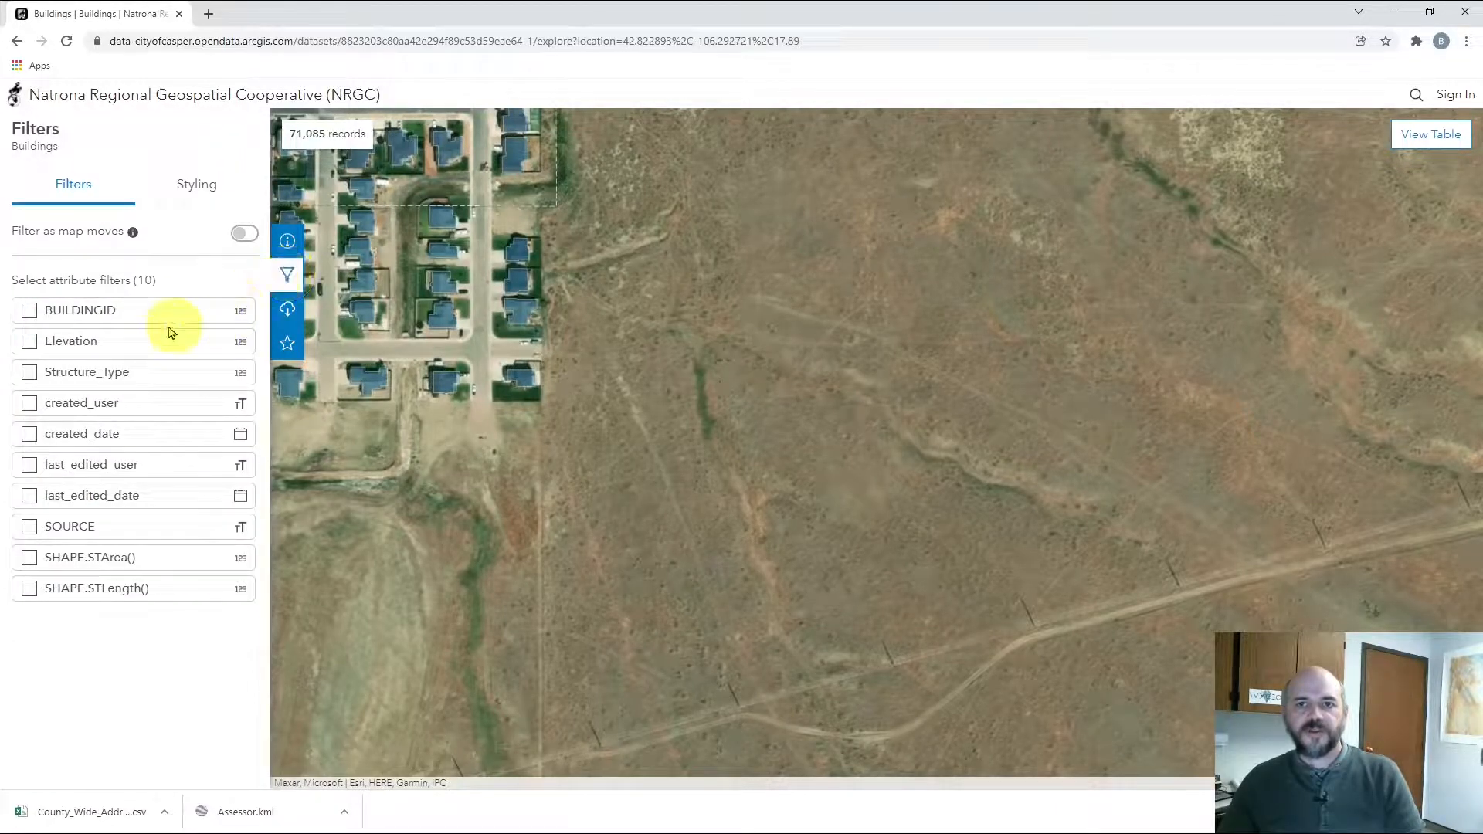
{"action": "mouse_move", "coordinate": [133, 234]}
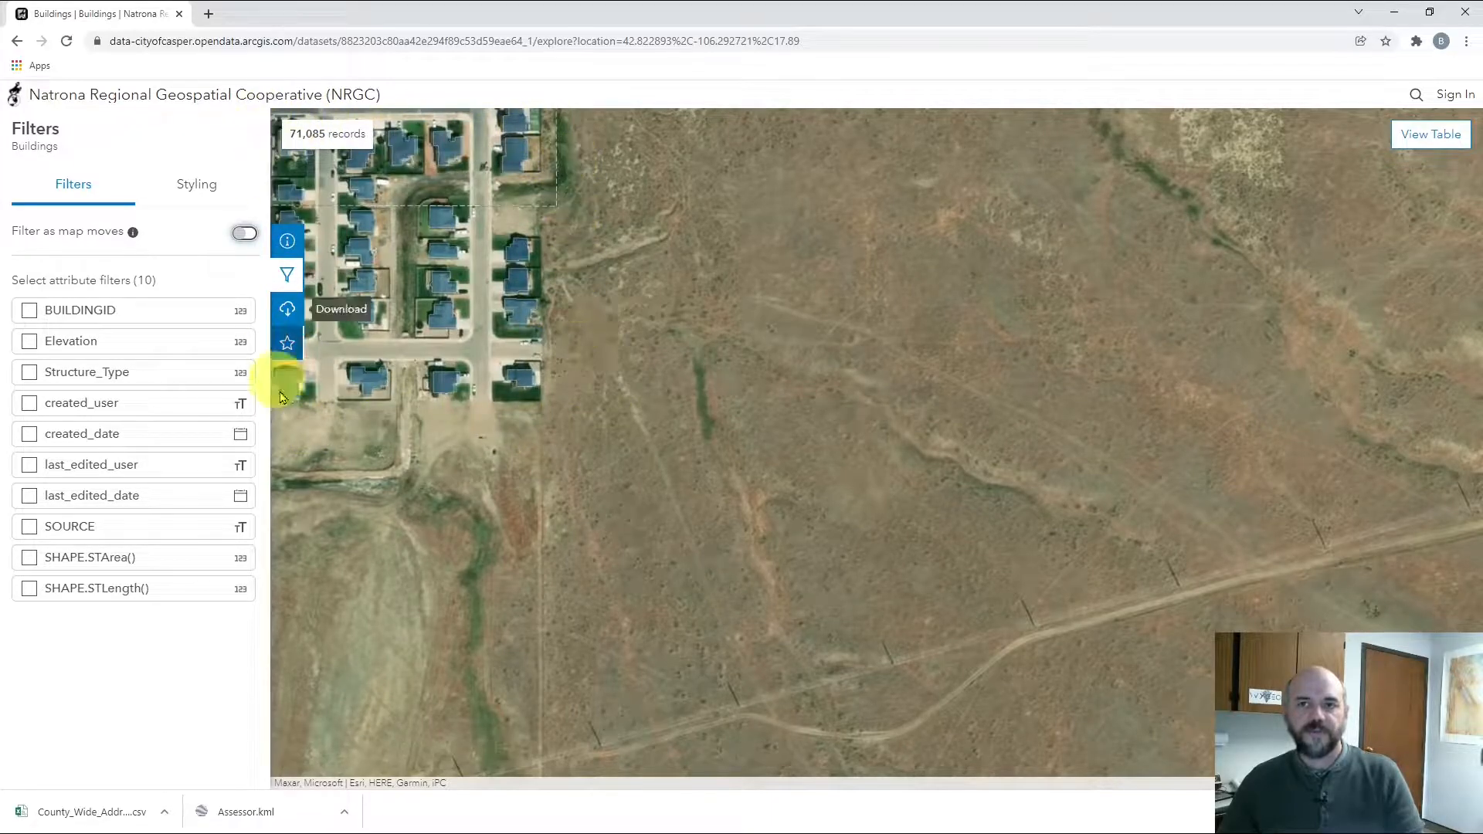
{"action": "left_click", "coordinate": [245, 234]}
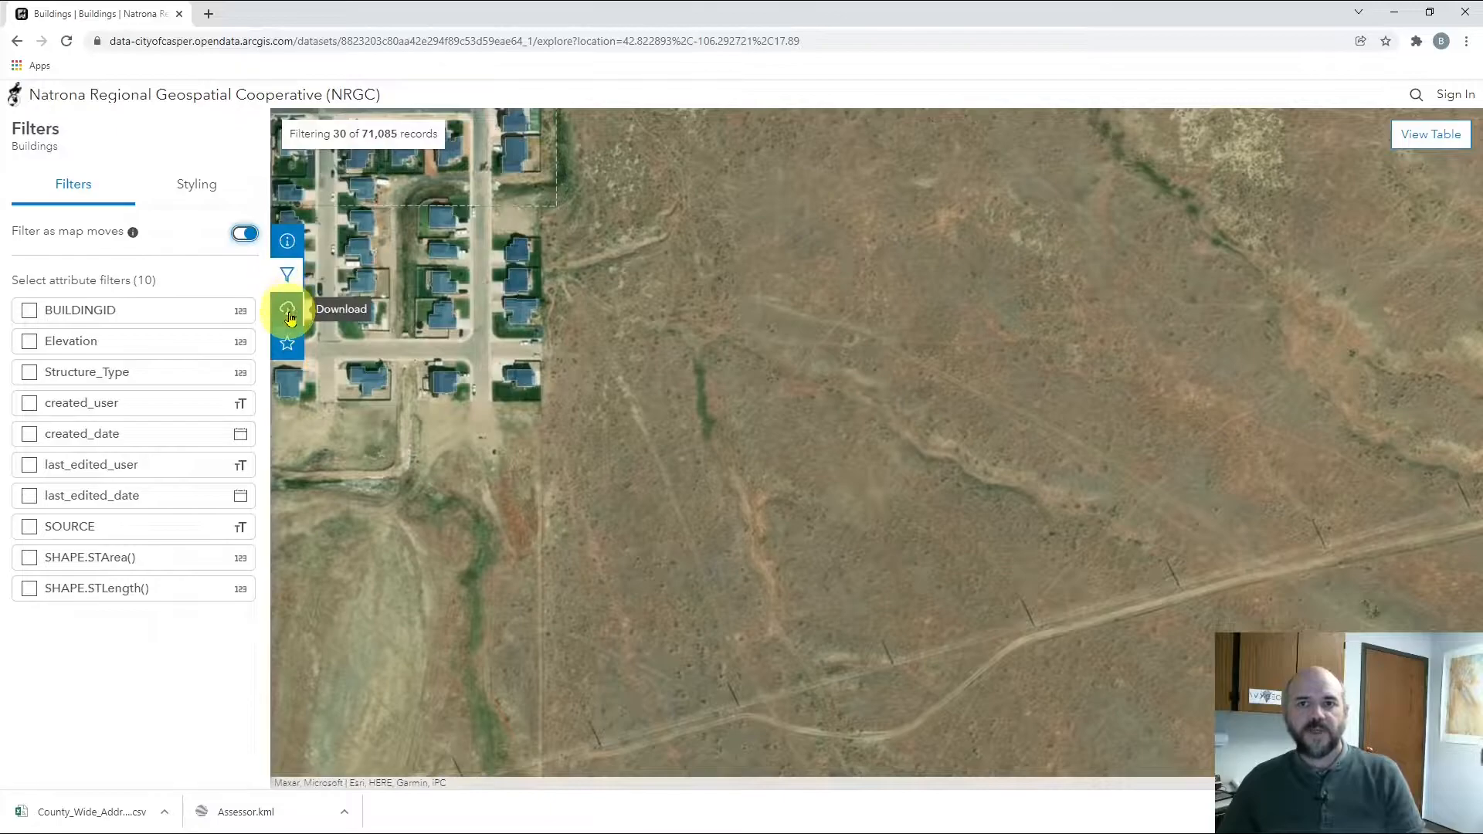
{"action": "left_click", "coordinate": [289, 312]}
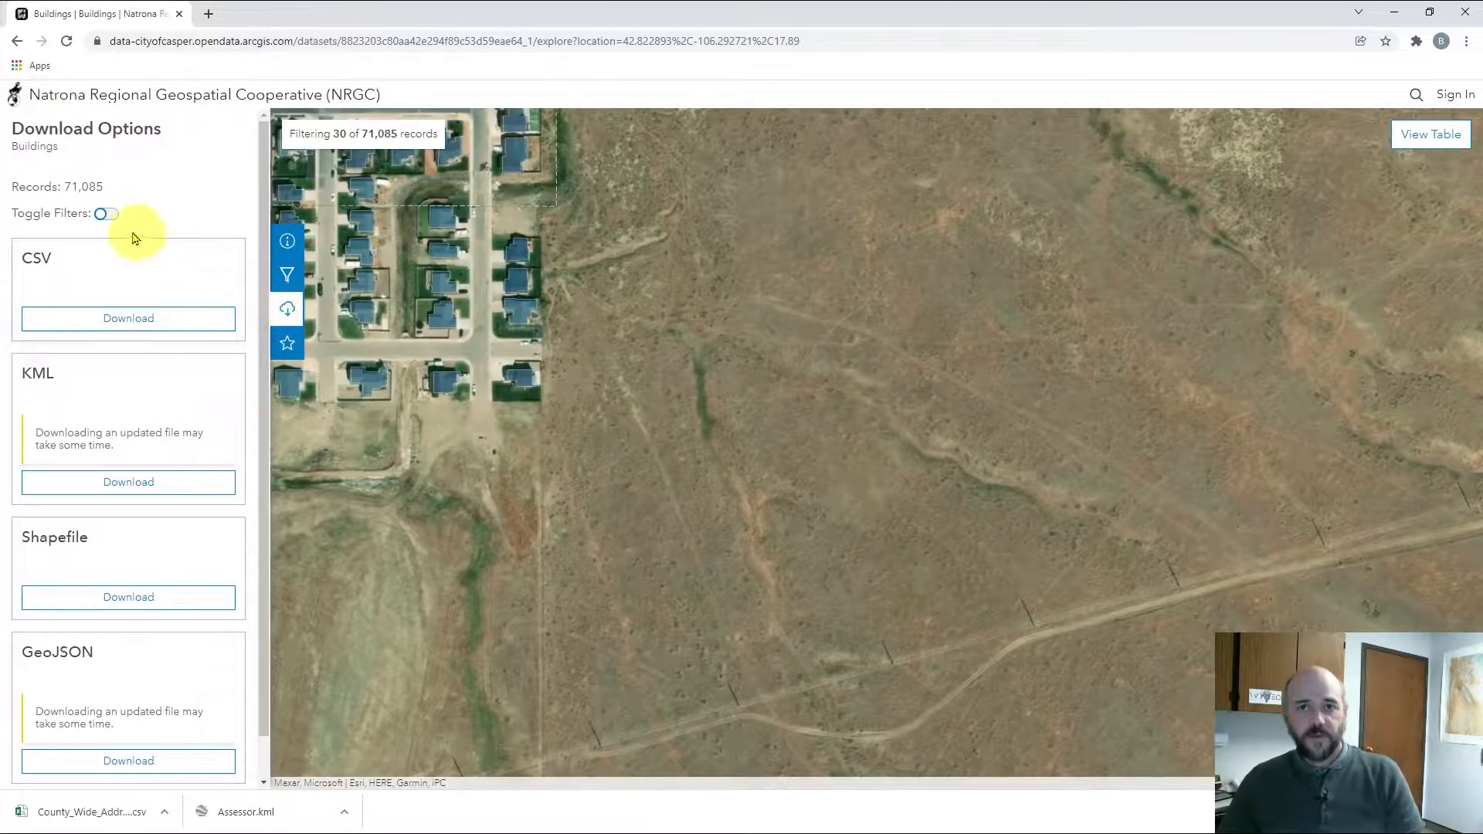
With Toggle Filters on, download the 30 filtered buildings as a shapefile
{"action": "left_click", "coordinate": [107, 215]}
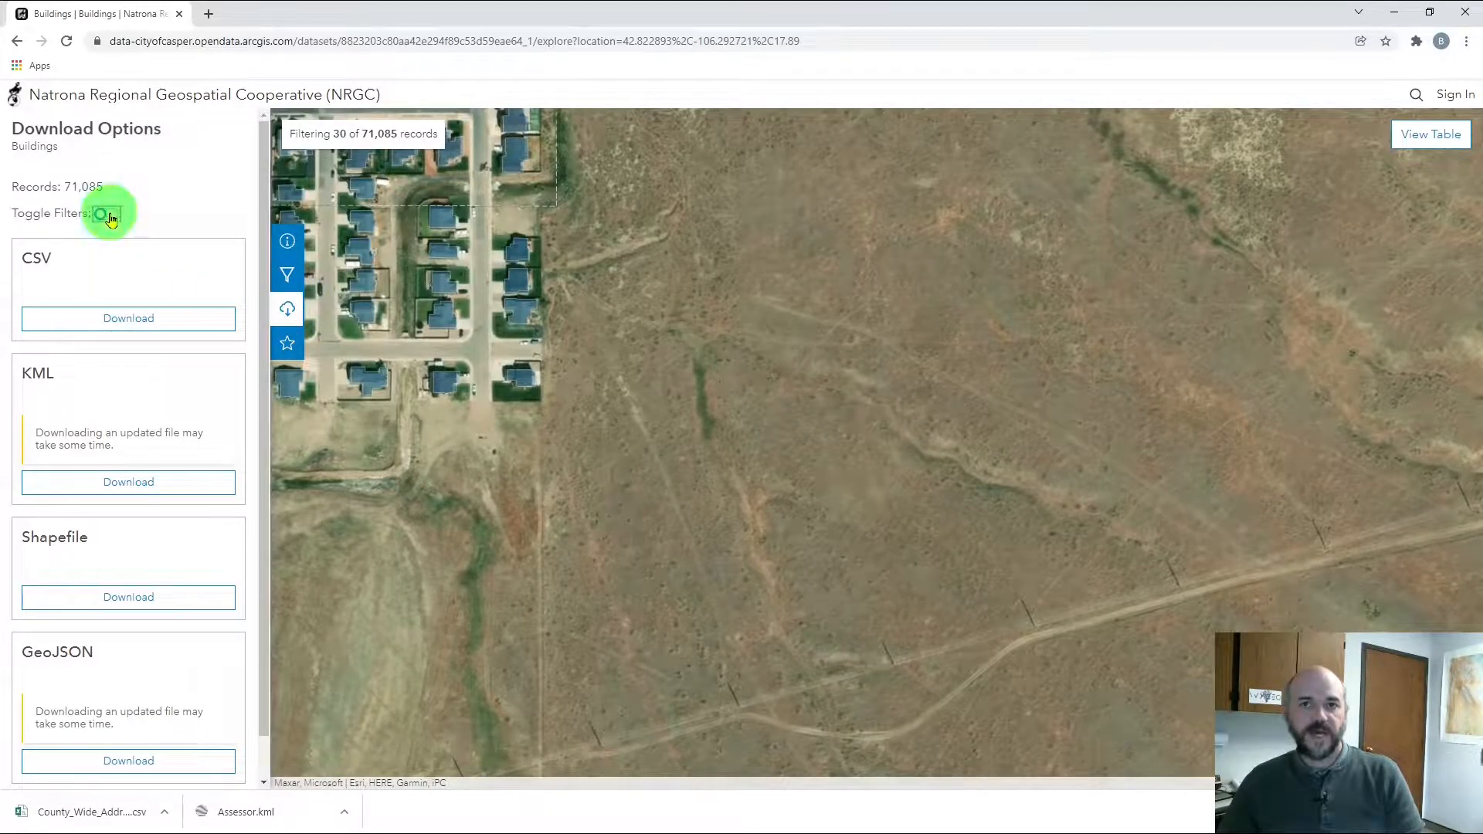
{"action": "left_click_drag", "start_coordinate": [14, 186], "coordinate": [185, 186]}
{"action": "left_click", "coordinate": [185, 185]}
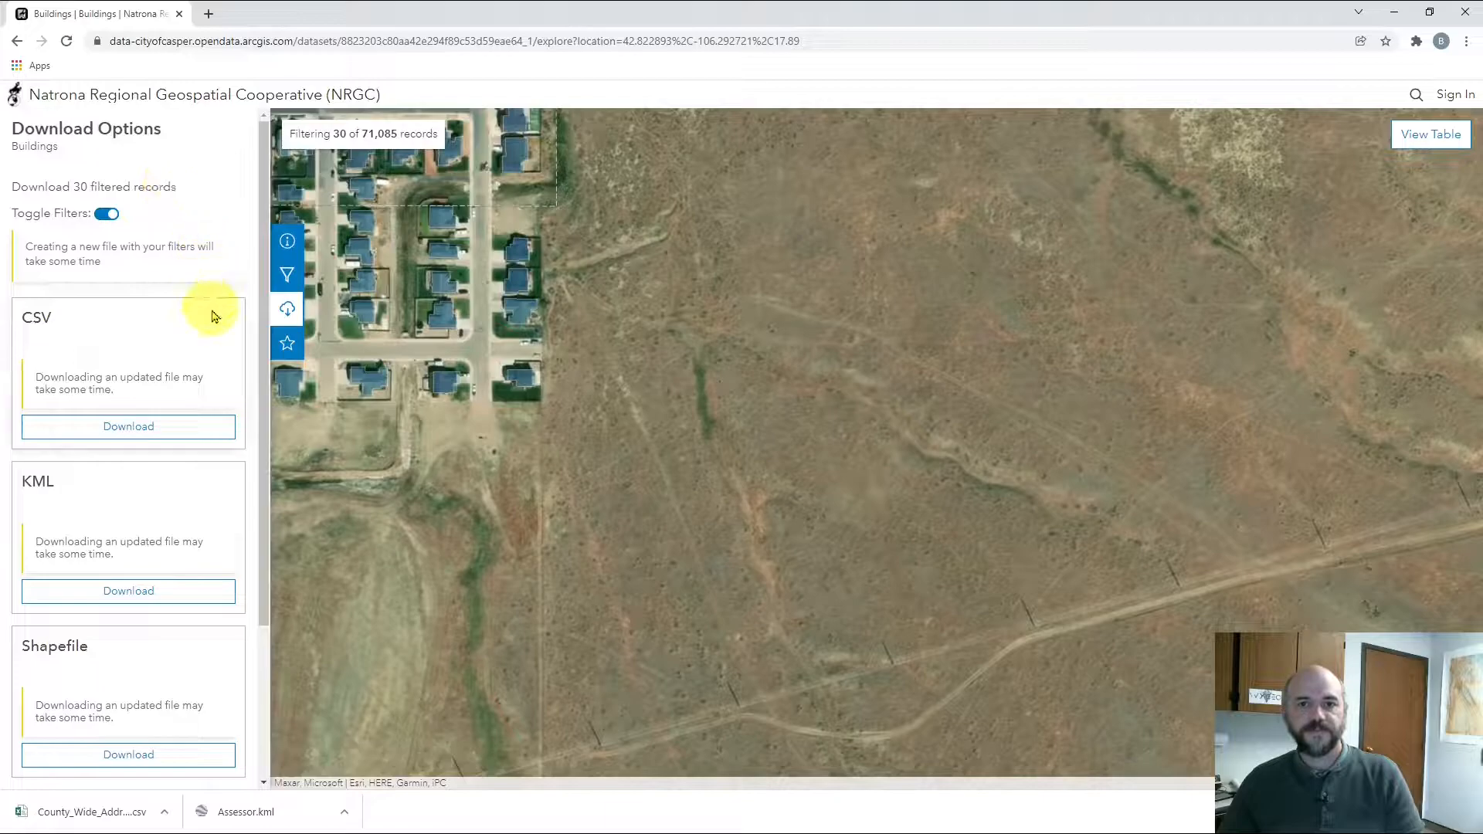
{"action": "scroll", "coordinate": [208, 386], "scroll_direction": "down", "scroll_amount": 2}
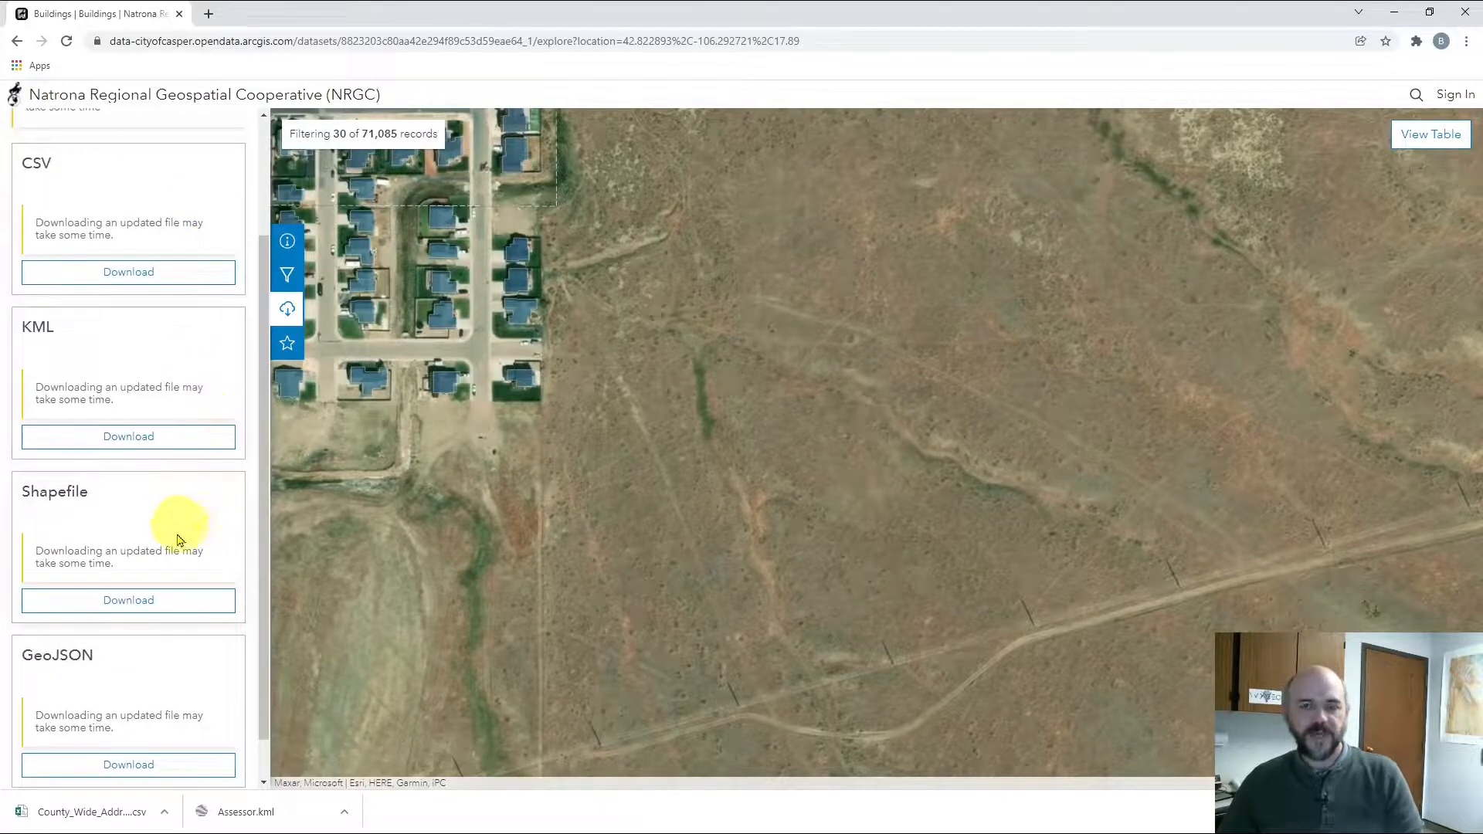
{"action": "left_click", "coordinate": [152, 607]}
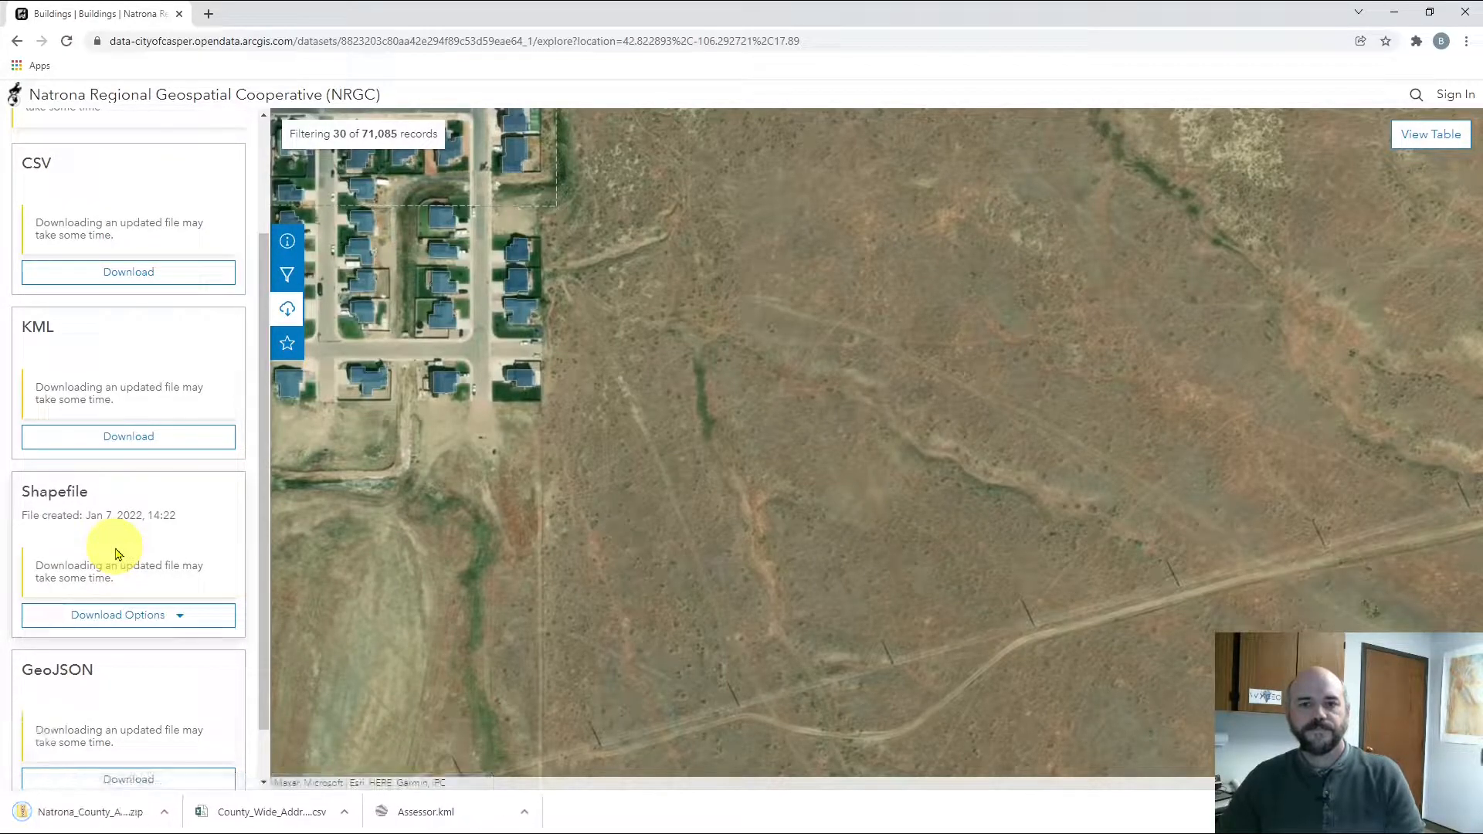
Show Natrona_County_Addressing.zip in the Downloads folder and centre that window
{"action": "left_click", "coordinate": [164, 812]}
{"action": "left_click", "coordinate": [197, 760]}
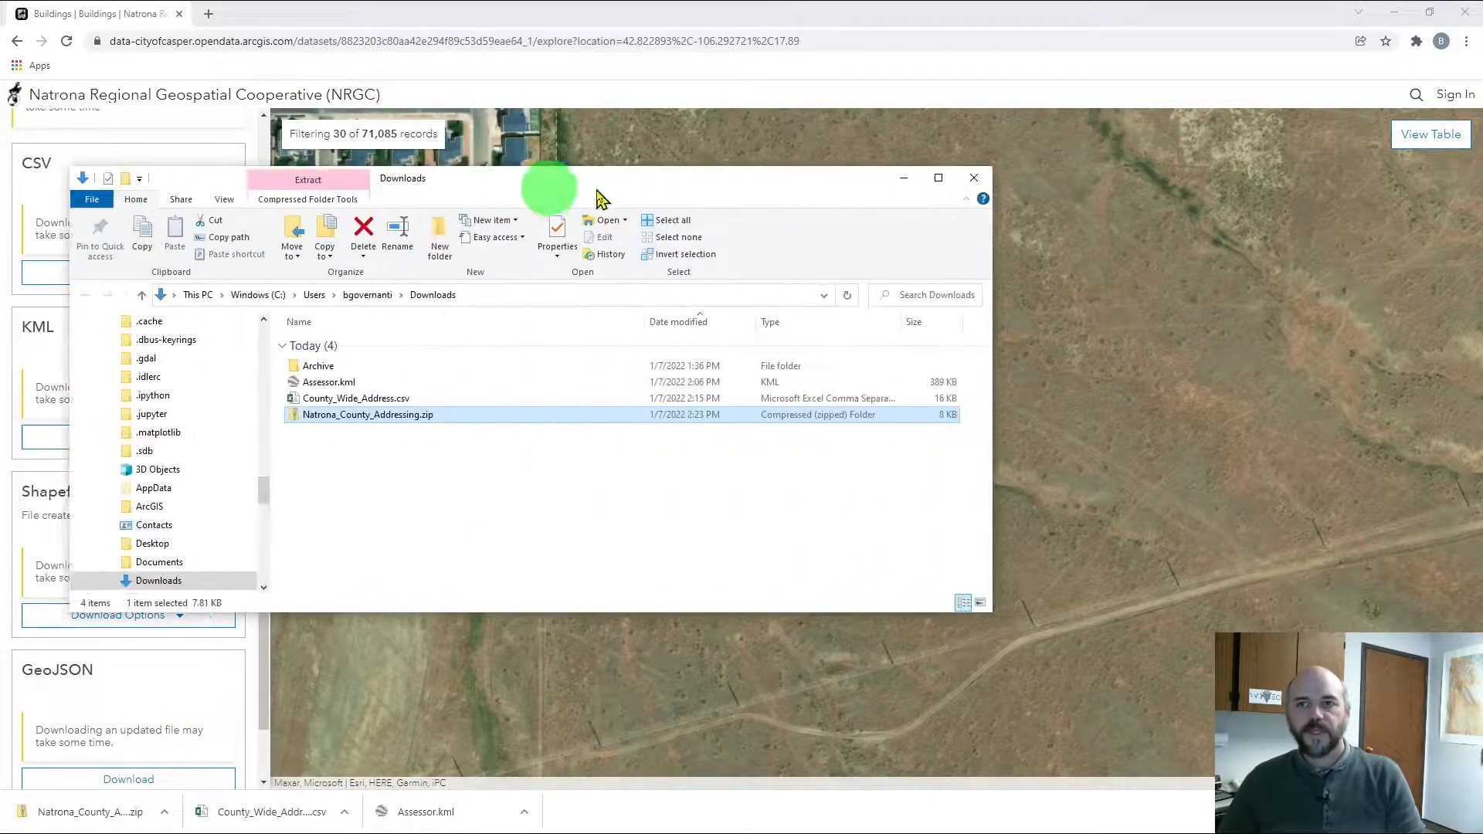
{"action": "left_click_drag", "start_coordinate": [546, 188], "coordinate": [844, 198]}
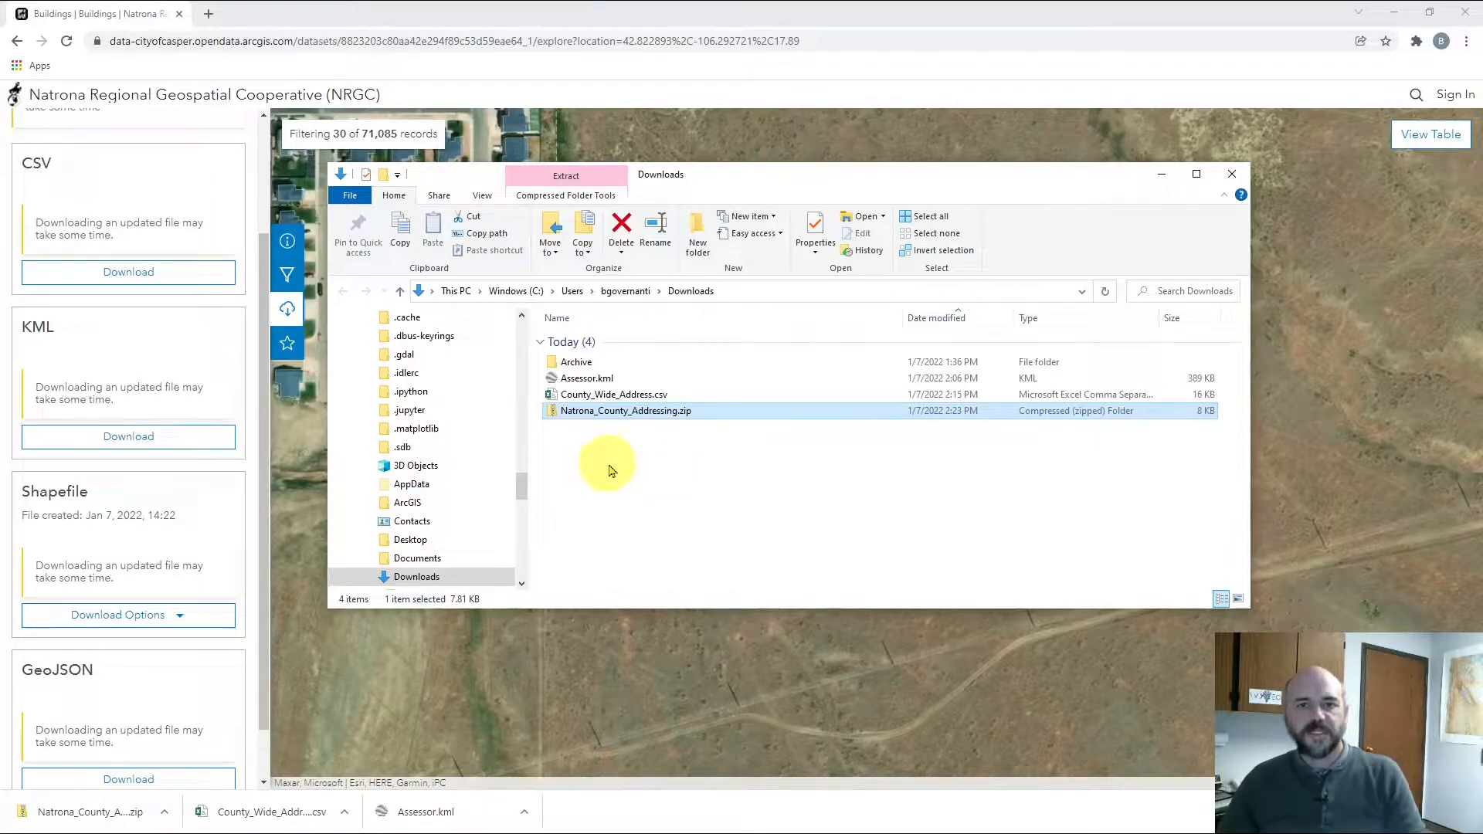
Extract Natrona_County_Addressing.zip to its default folder and point out the .cpg, .dbf, .prj and .shx files
{"action": "right_click", "coordinate": [647, 418]}
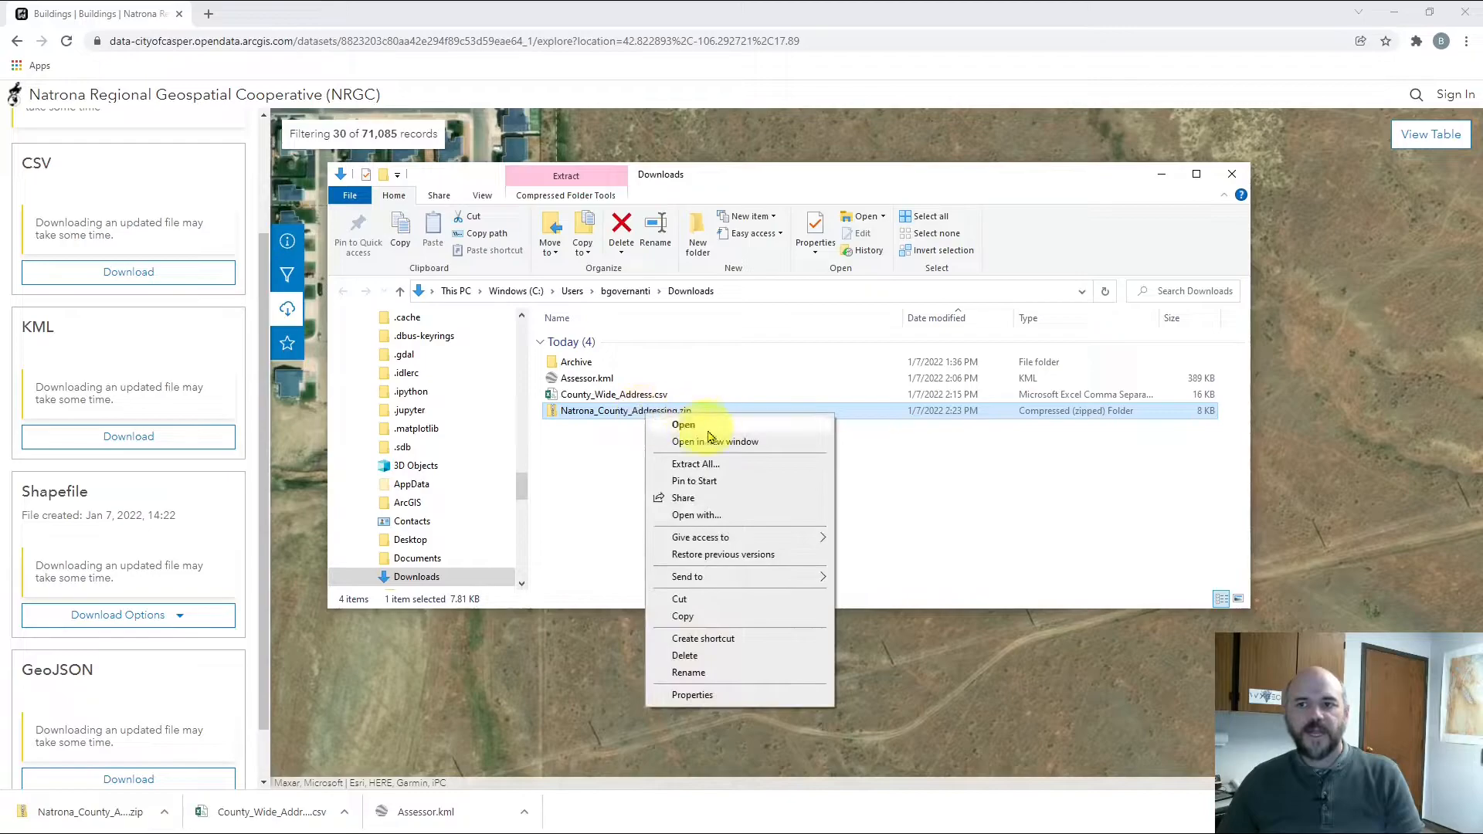
{"action": "left_click", "coordinate": [704, 464]}
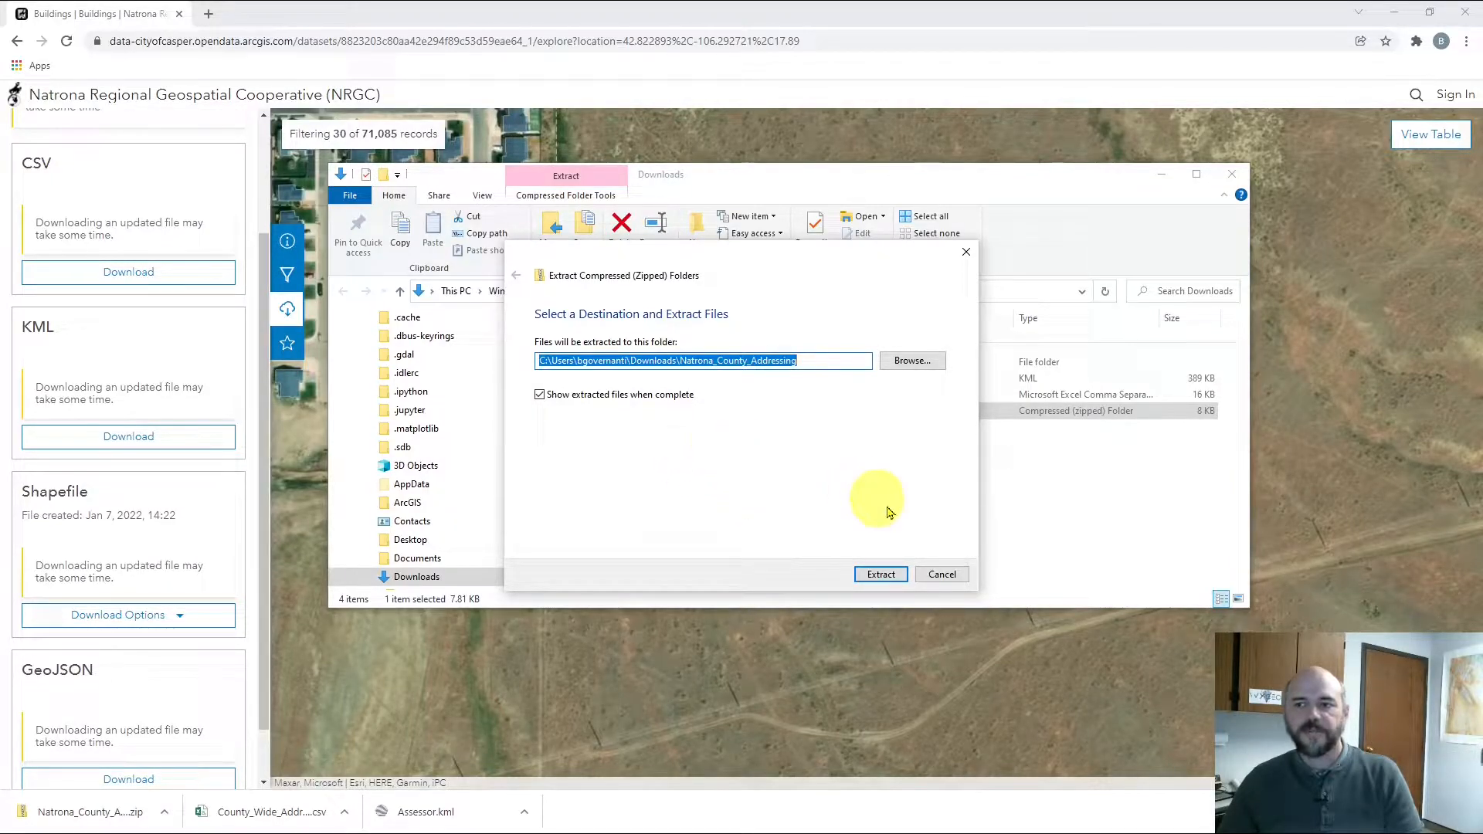
{"action": "left_click", "coordinate": [880, 575]}
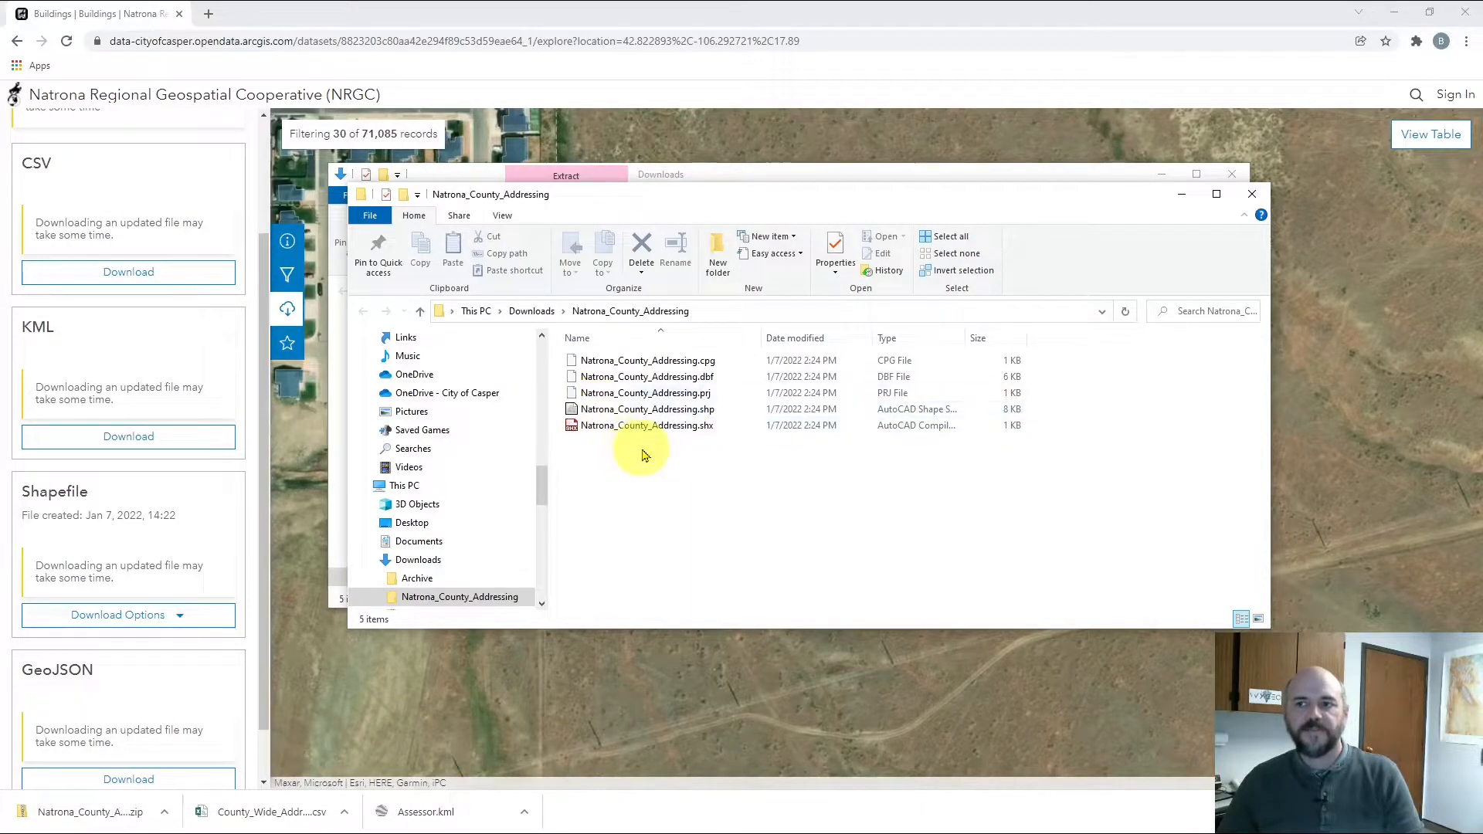
{"action": "left_click", "coordinate": [676, 361]}
{"action": "left_click", "coordinate": [677, 378]}
{"action": "left_click", "coordinate": [675, 394]}
{"action": "left_click", "coordinate": [670, 425]}
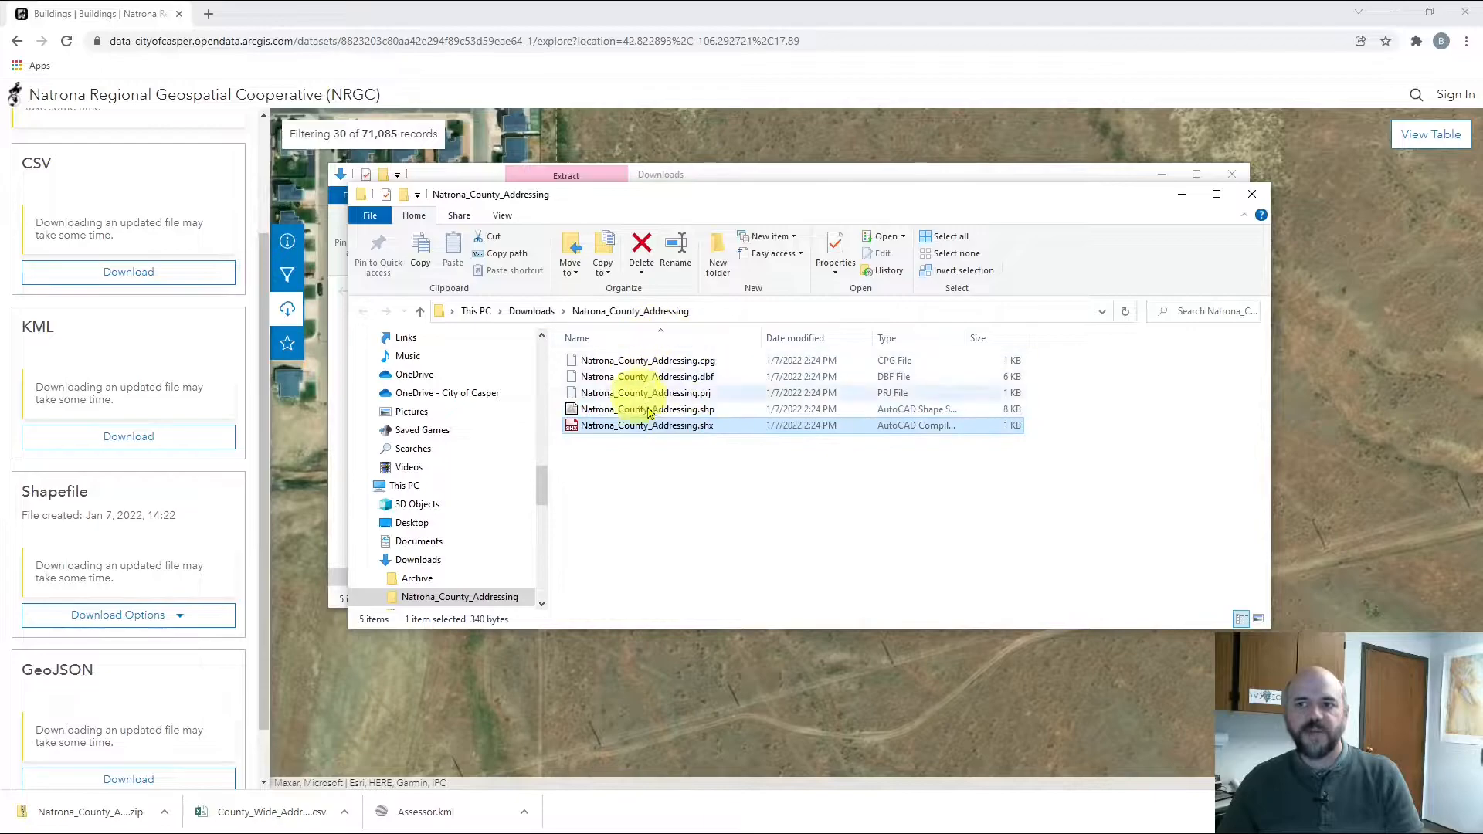
{"action": "left_click", "coordinate": [722, 463]}
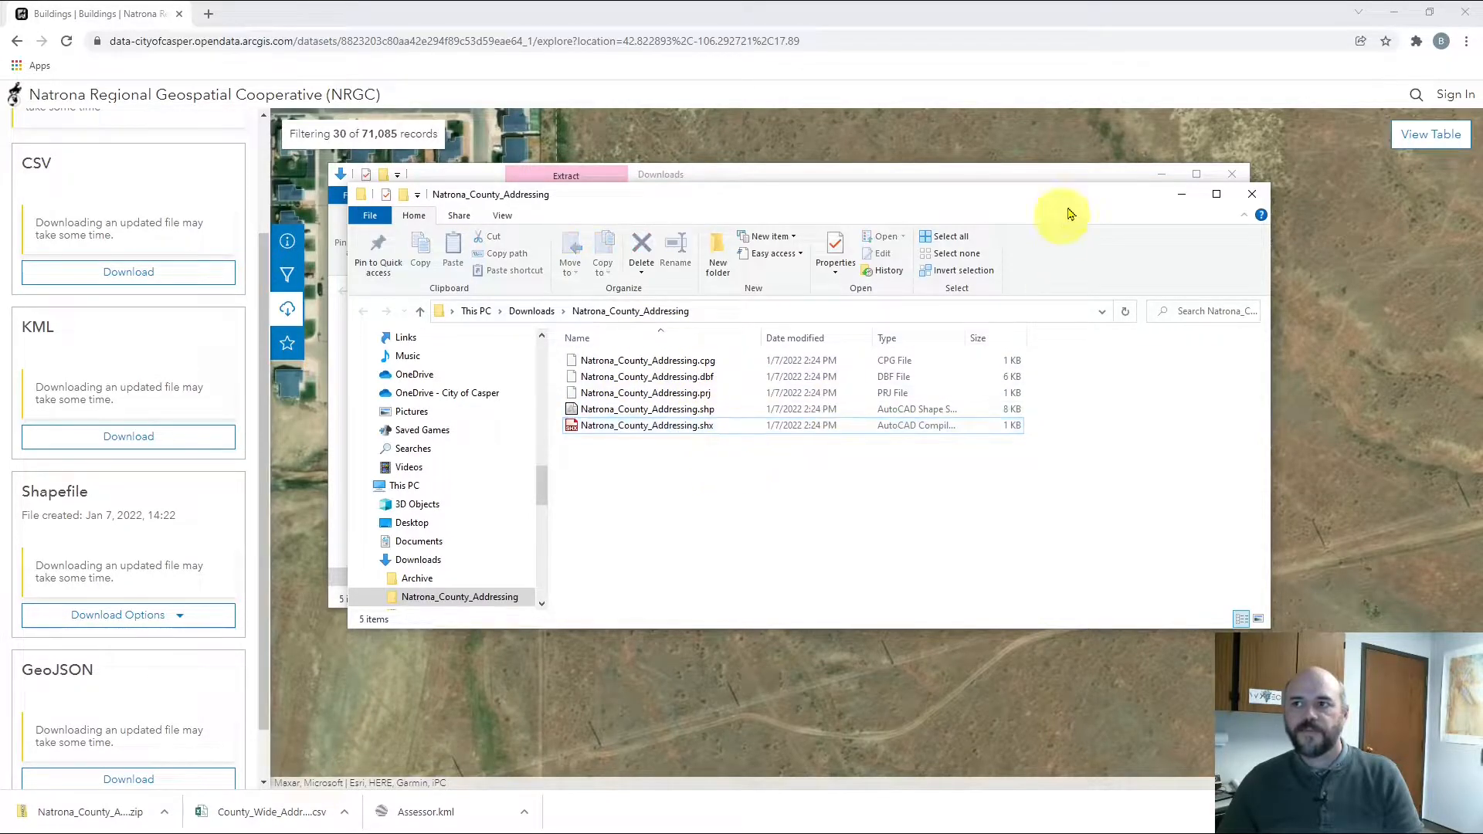
Move both File Explorer windows aside and bring the Buildings portal browser to the front
{"action": "left_click_drag", "start_coordinate": [1118, 197], "coordinate": [0, 232]}
{"action": "left_click_drag", "start_coordinate": [764, 177], "coordinate": [0, 154]}
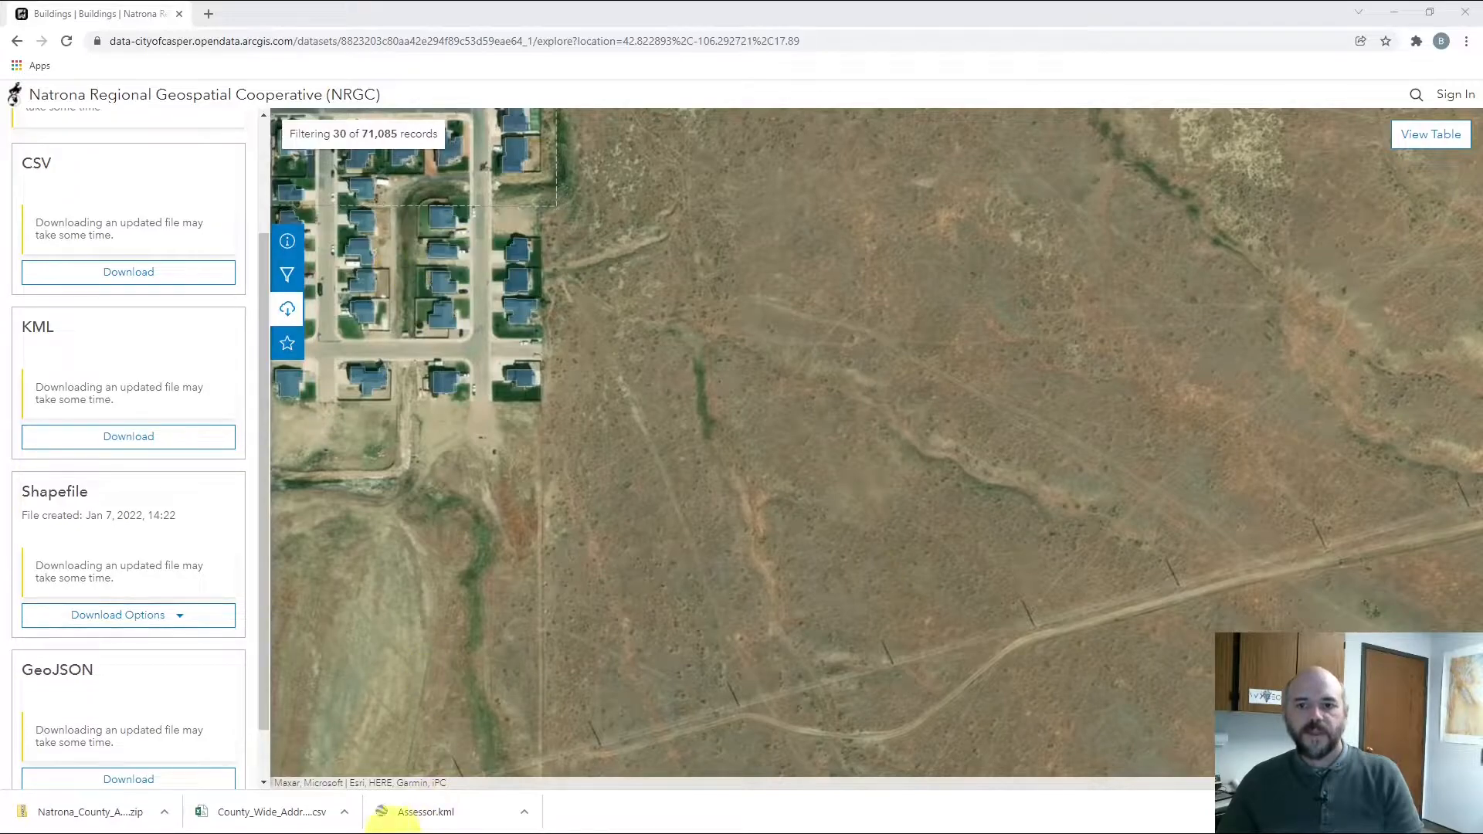
{"action": "left_click", "coordinate": [573, 9]}
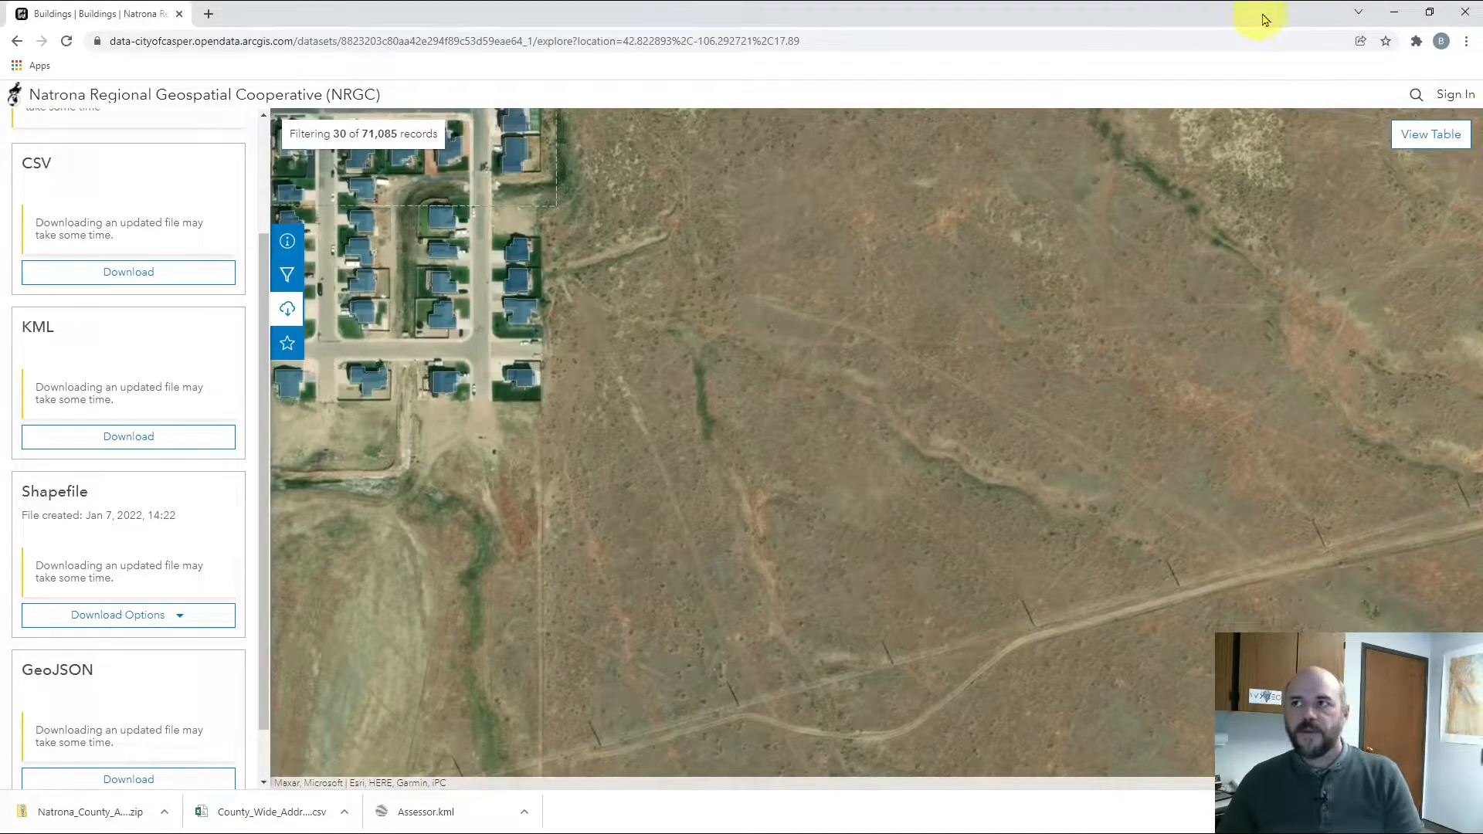
Import Natrona_County_Addressing.shp as an ESRI Shape file into Google Earth Pro, with no style template
{"action": "left_click", "coordinate": [1392, 12]}
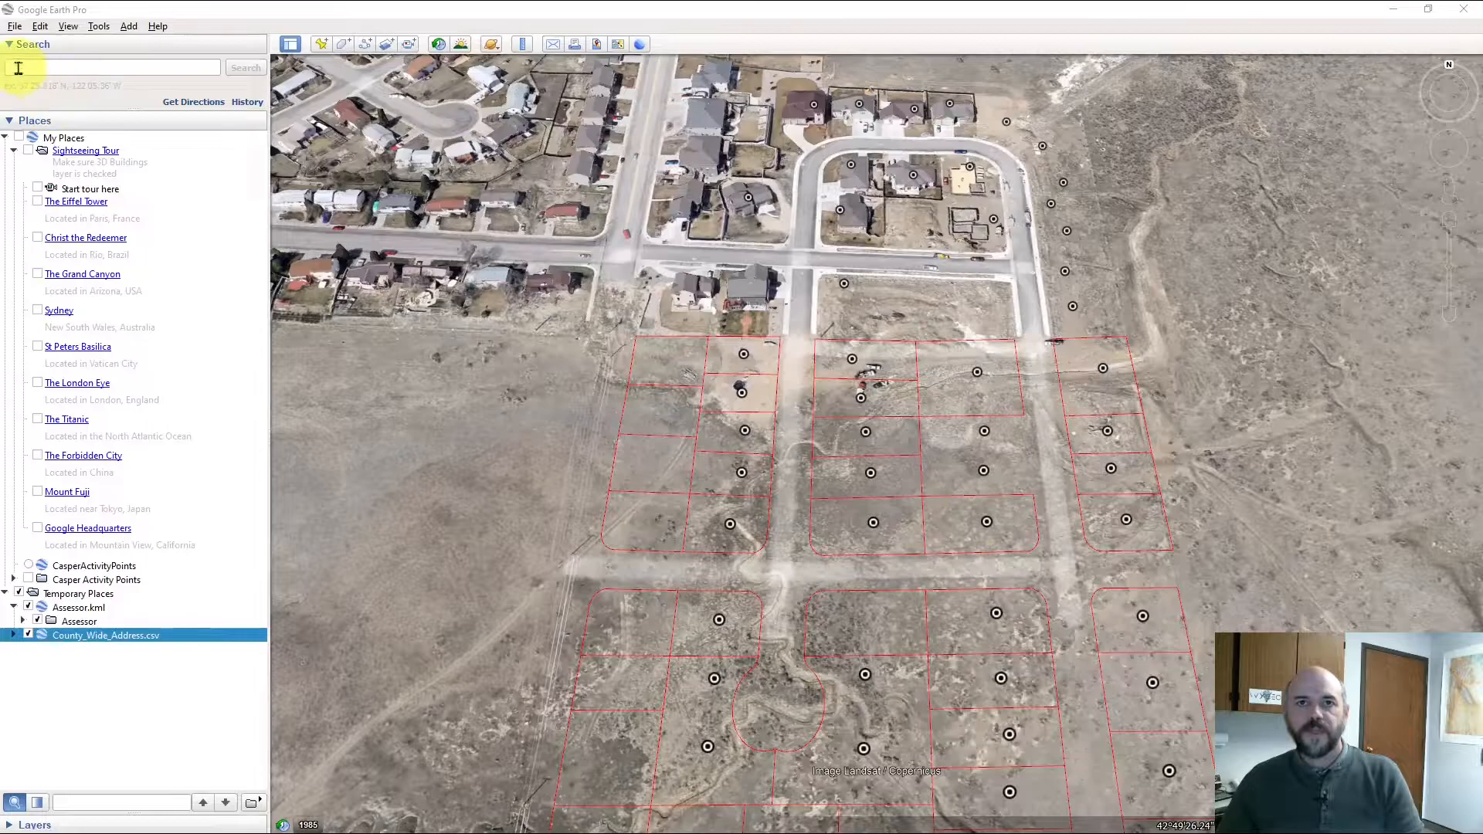
{"action": "left_click", "coordinate": [15, 26]}
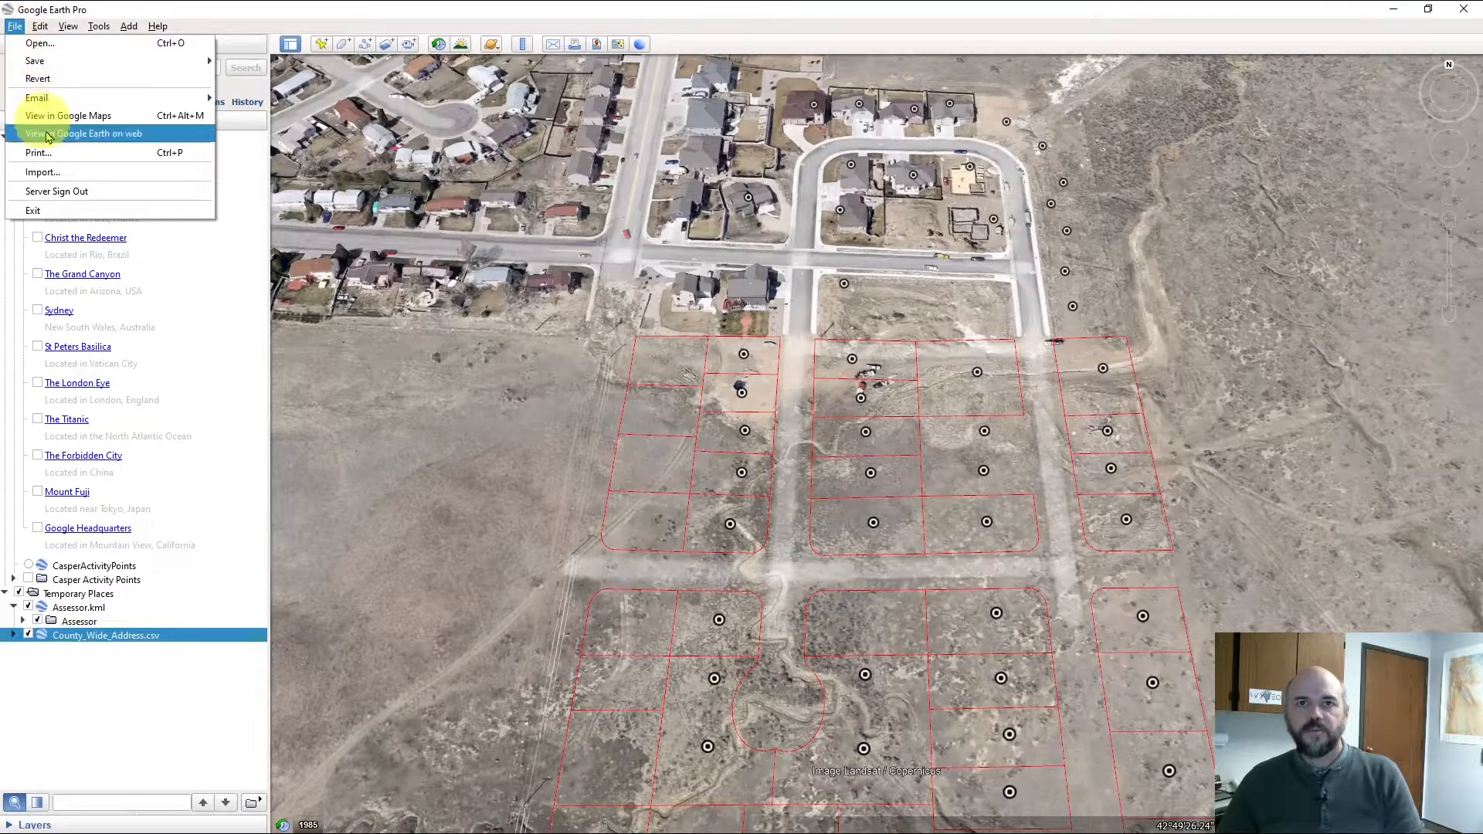
{"action": "left_click", "coordinate": [42, 171]}
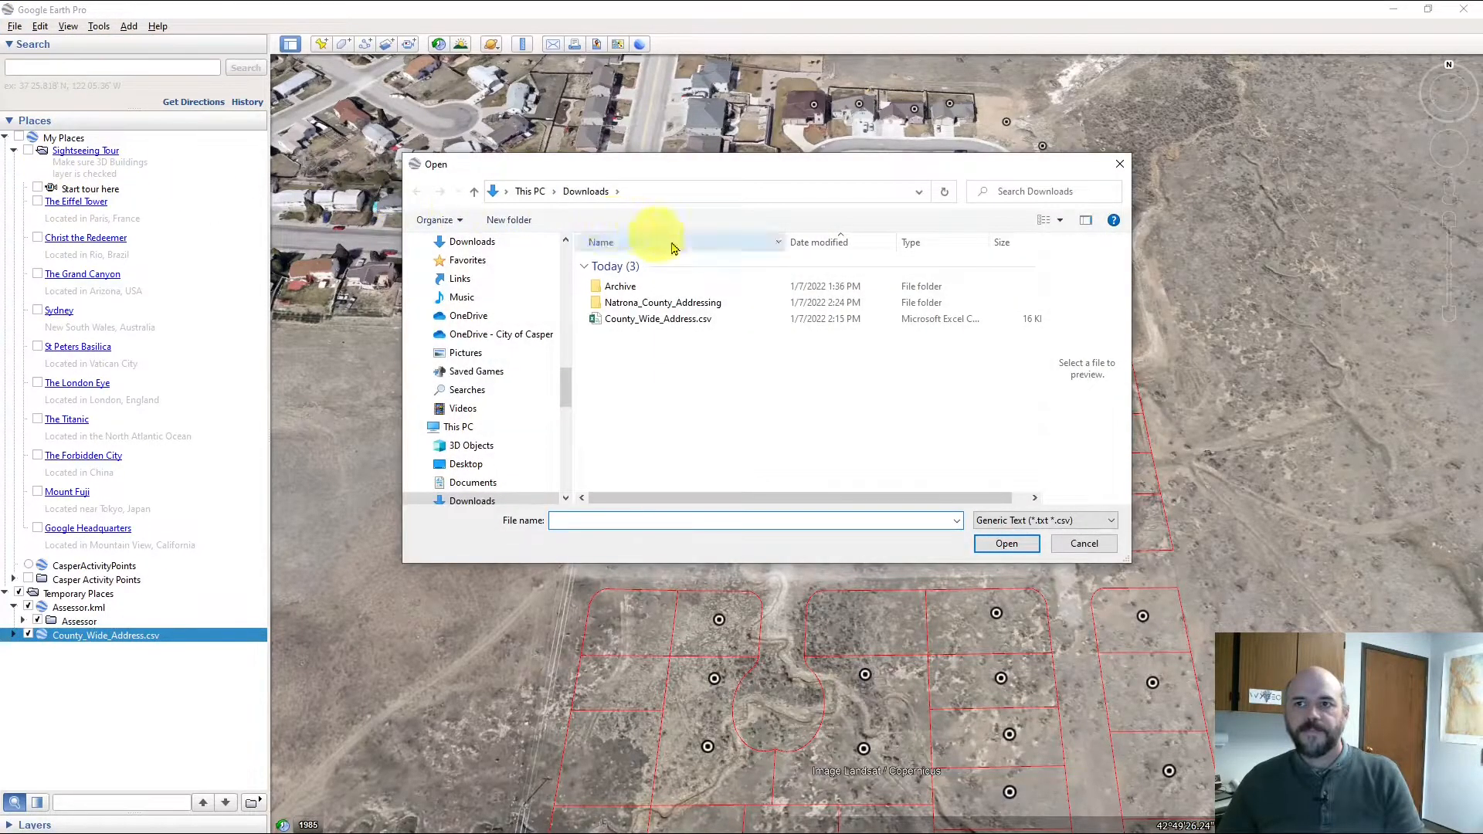
{"action": "double_click", "coordinate": [664, 304]}
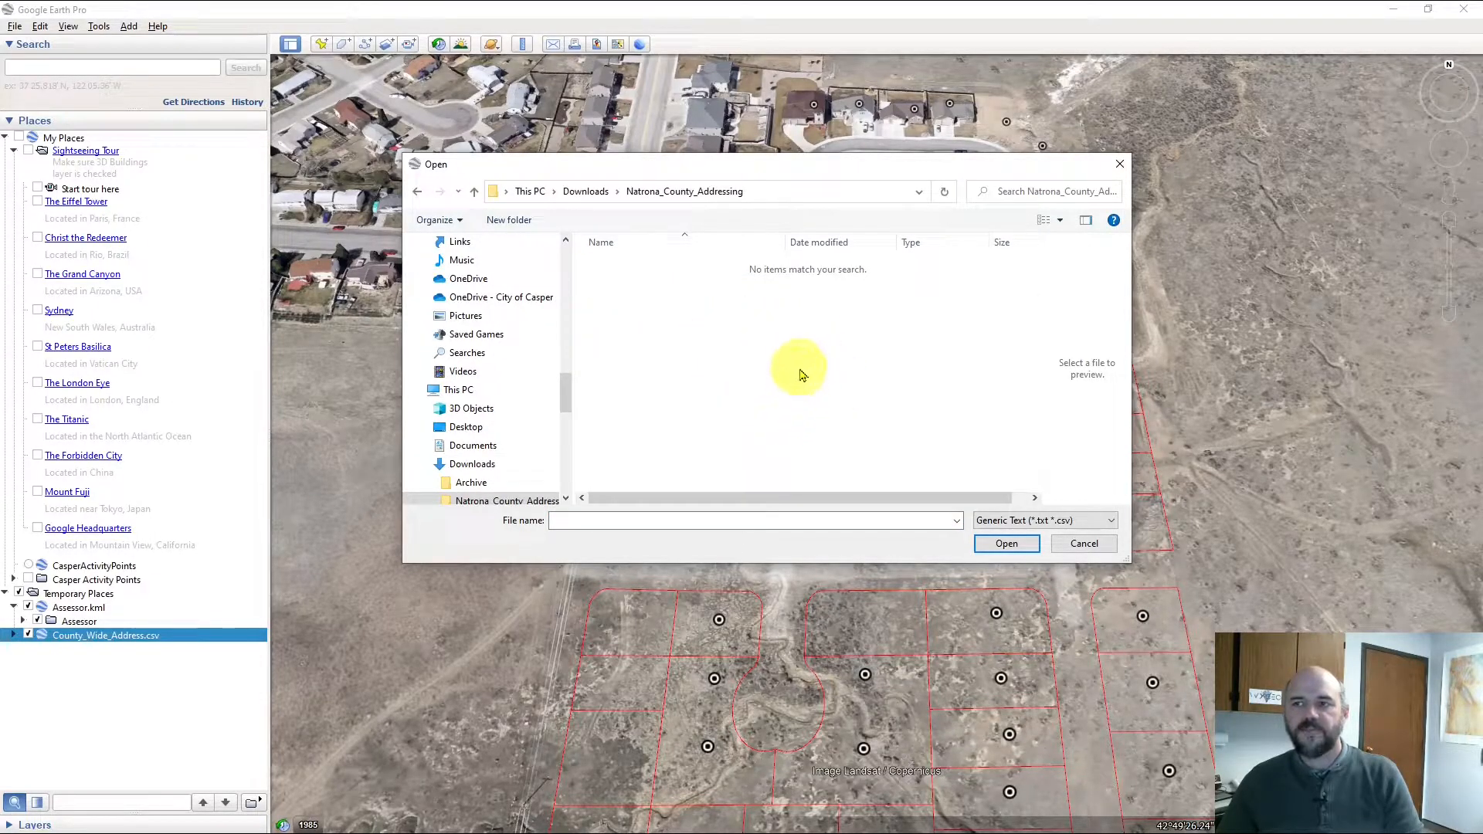
{"action": "left_click", "coordinate": [1018, 522]}
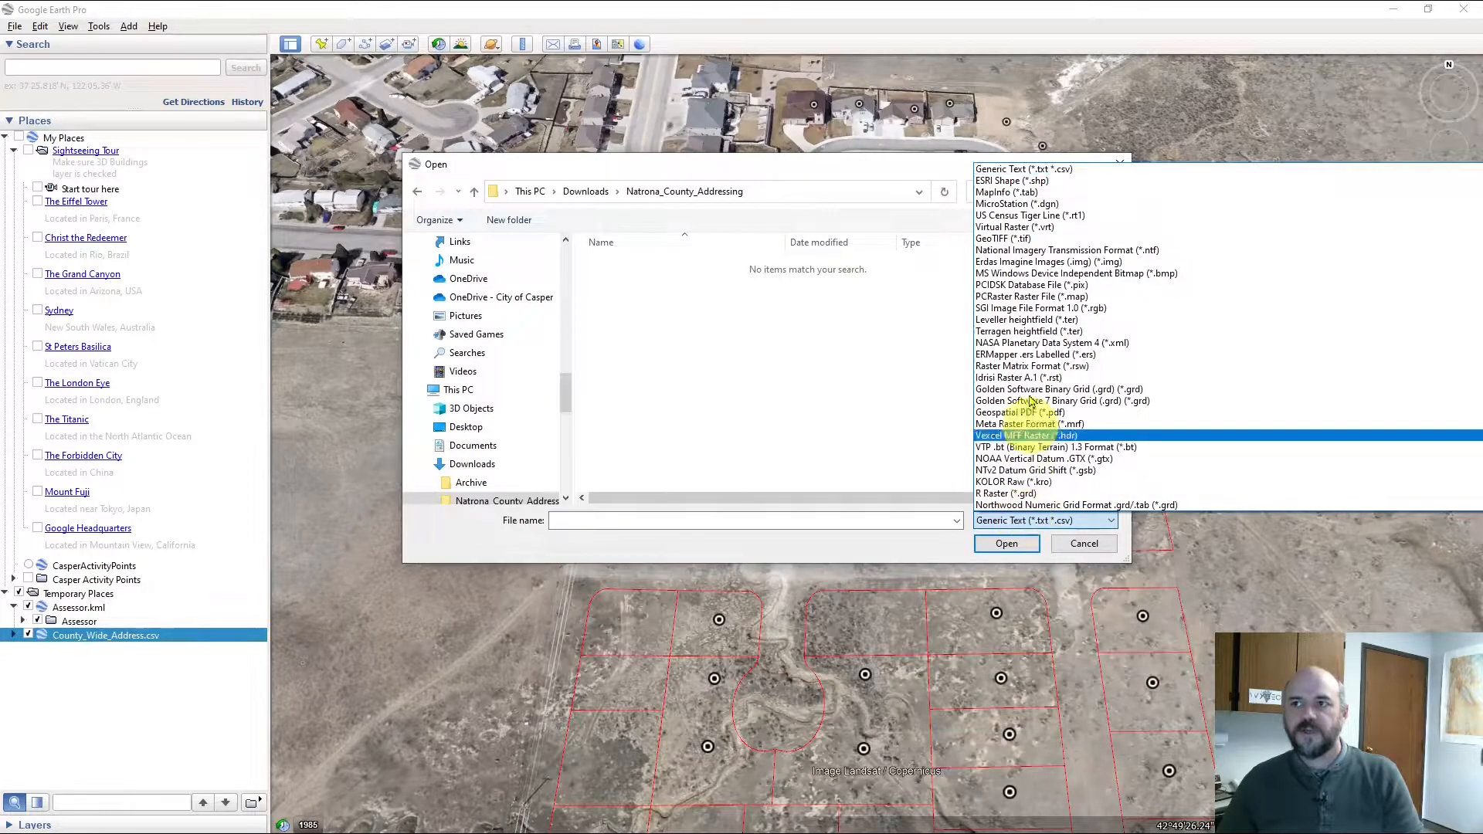
{"action": "left_click", "coordinate": [1016, 182]}
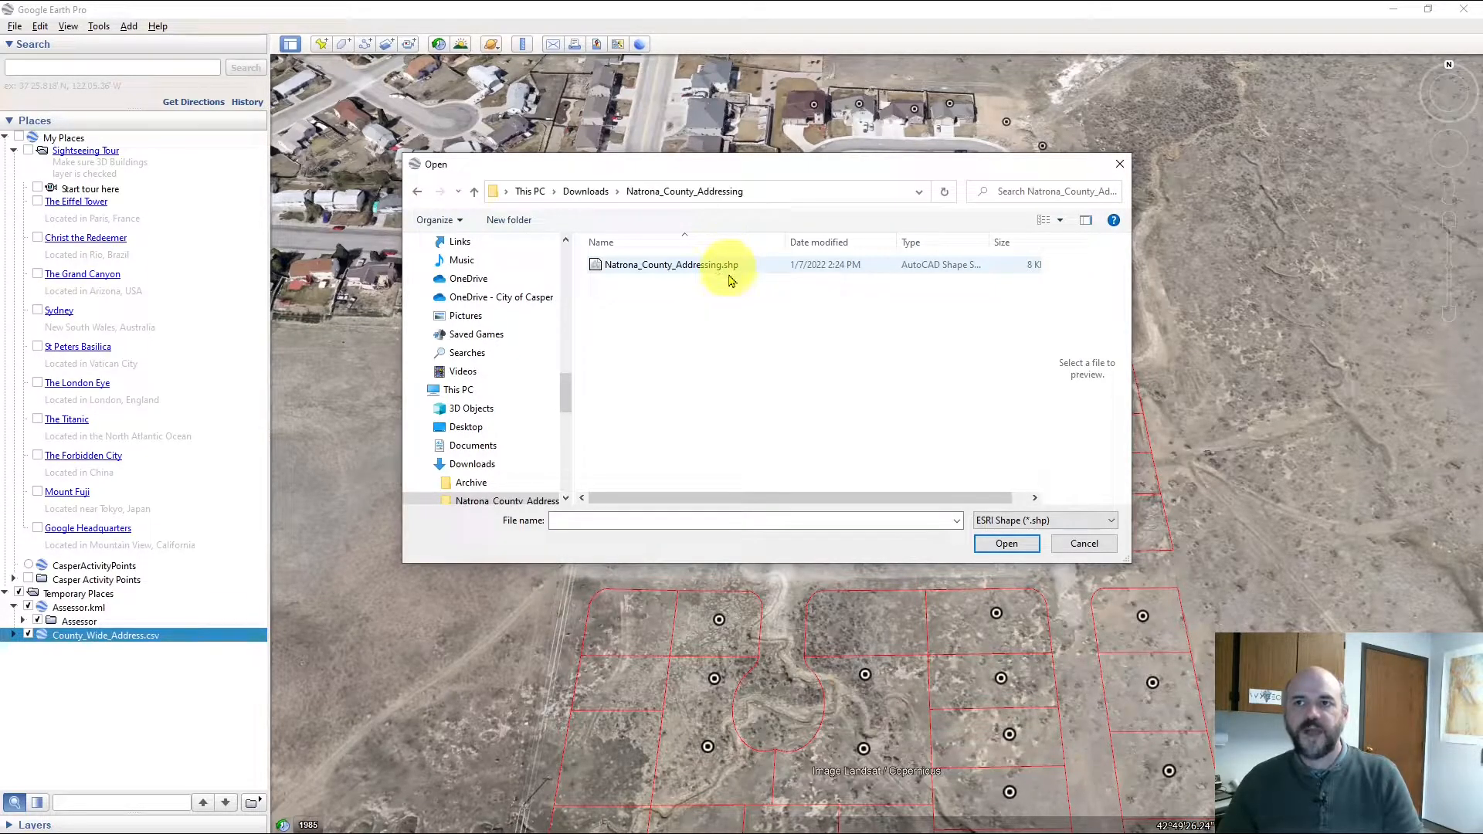
{"action": "left_click", "coordinate": [704, 275]}
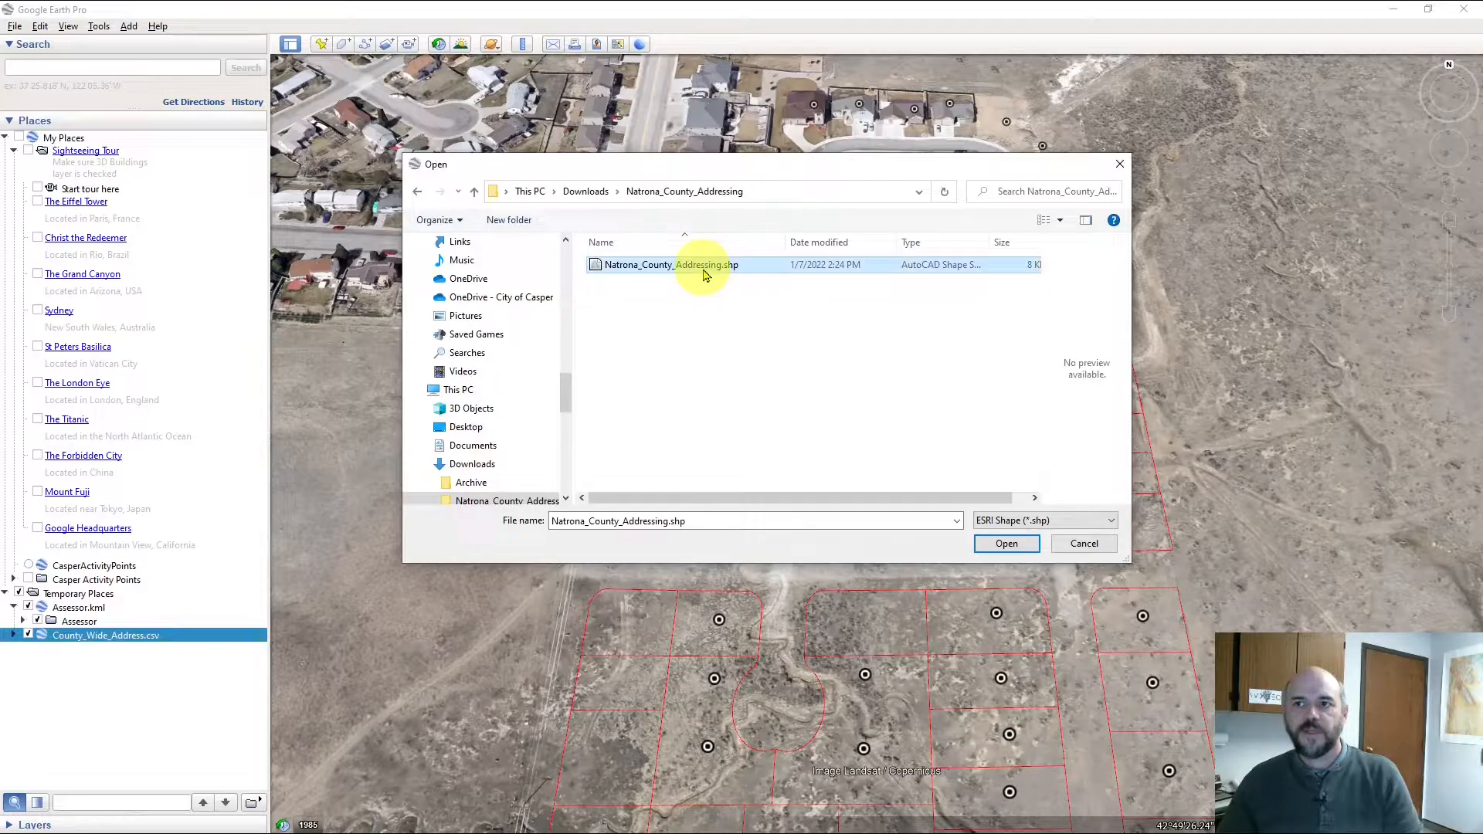
{"action": "left_click", "coordinate": [997, 544]}
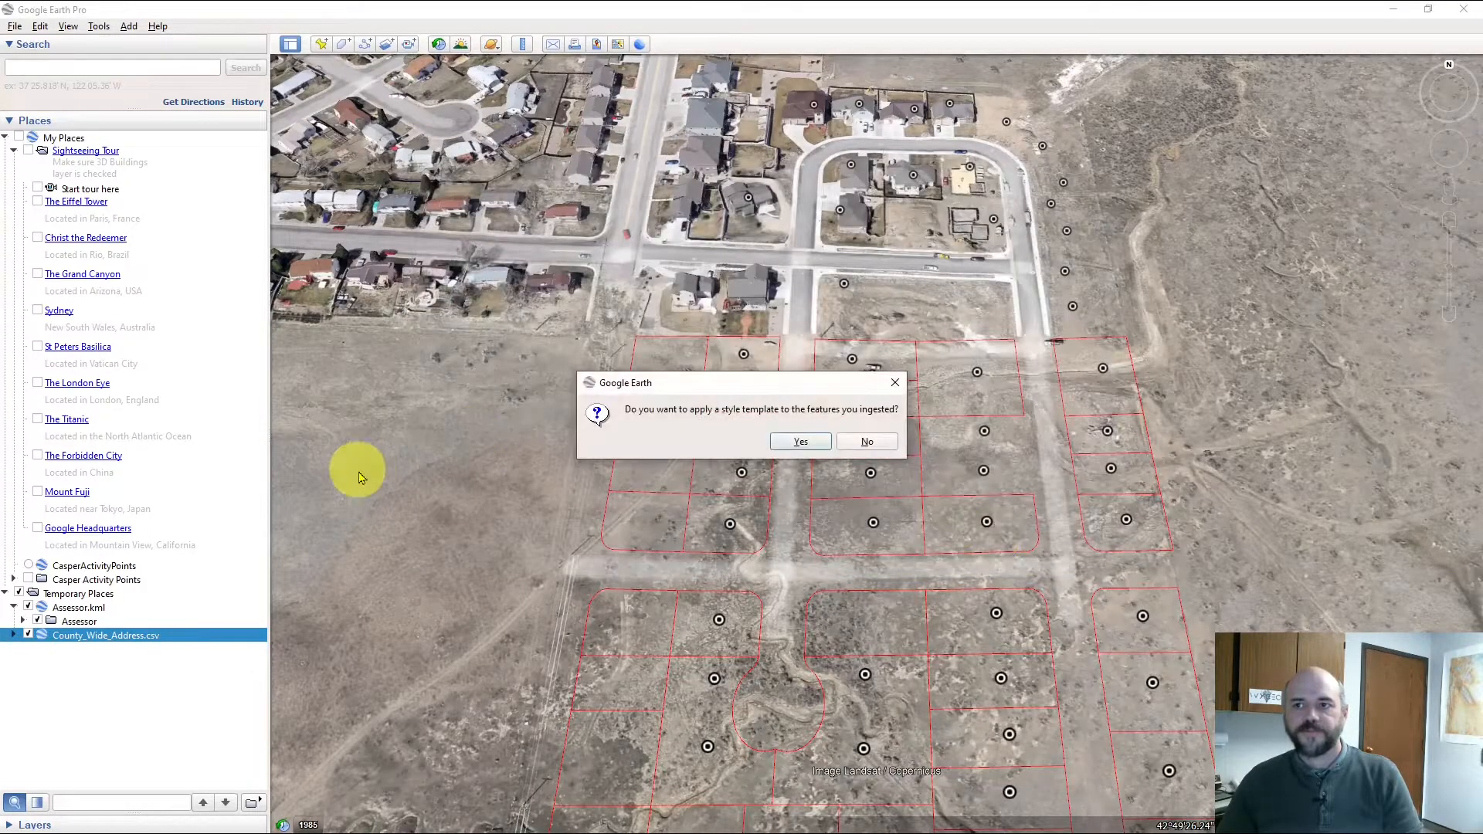
{"action": "left_click", "coordinate": [866, 444]}
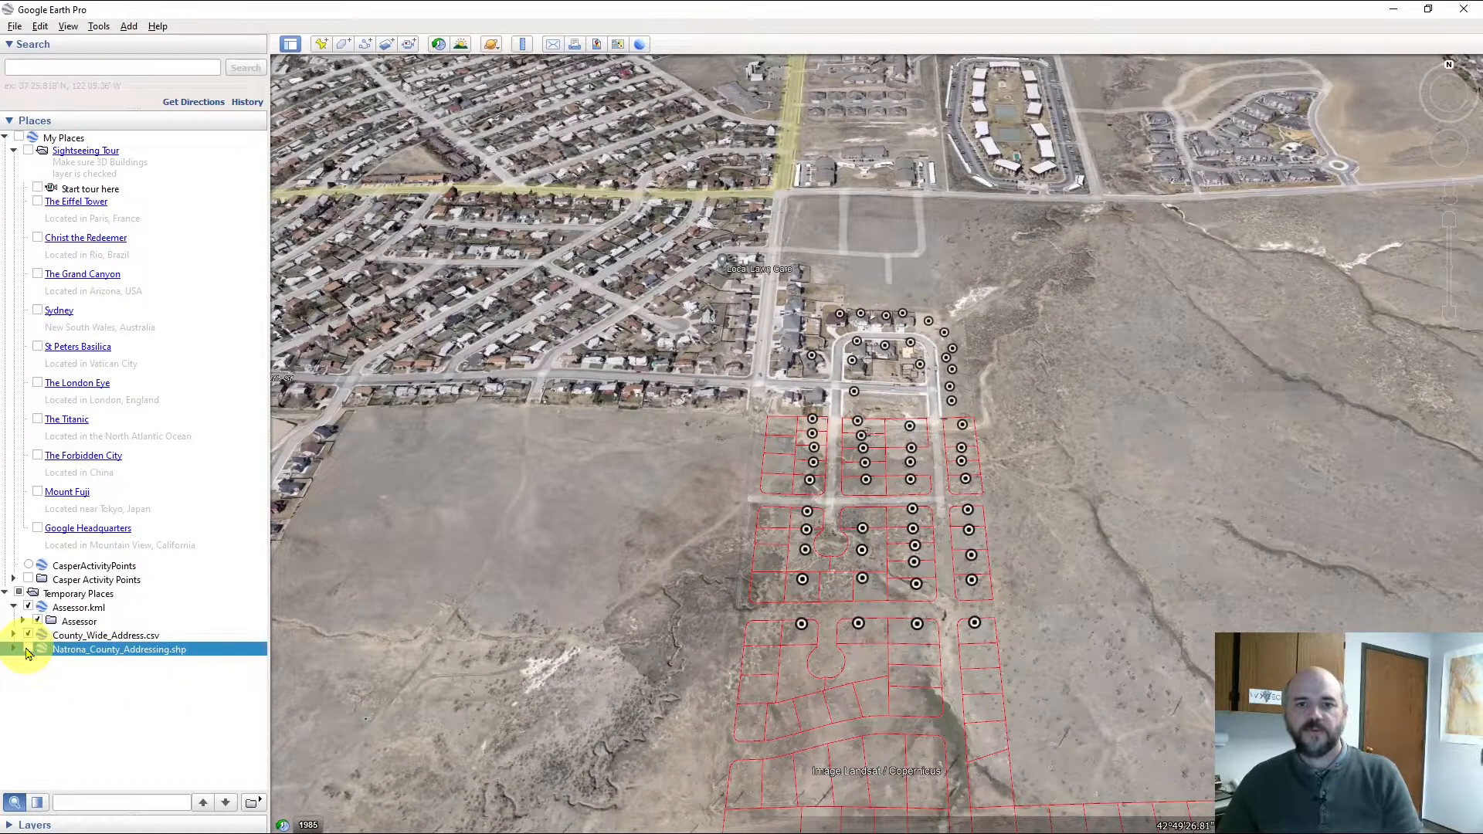
Turn on the Natrona_County_Addressing.shp layer and tilt the view over the coloured footprints
{"action": "left_click", "coordinate": [28, 650]}
{"action": "scroll", "coordinate": [969, 556], "scroll_direction": "up", "scroll_amount": 2}
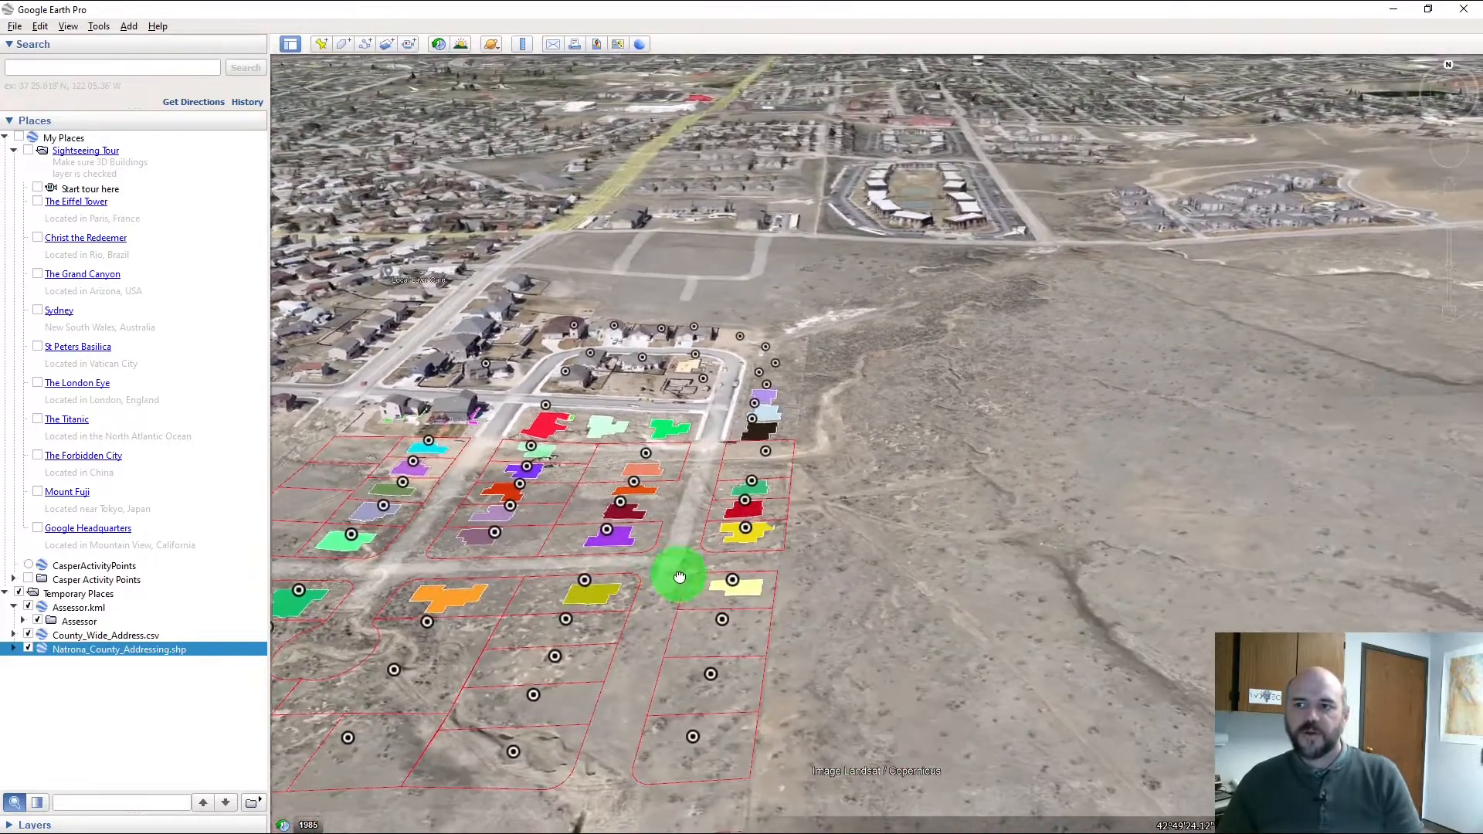
{"action": "left_click_drag", "start_coordinate": [679, 577], "coordinate": [852, 620]}
{"action": "left_click_drag", "start_coordinate": [832, 570], "coordinate": [811, 650]}
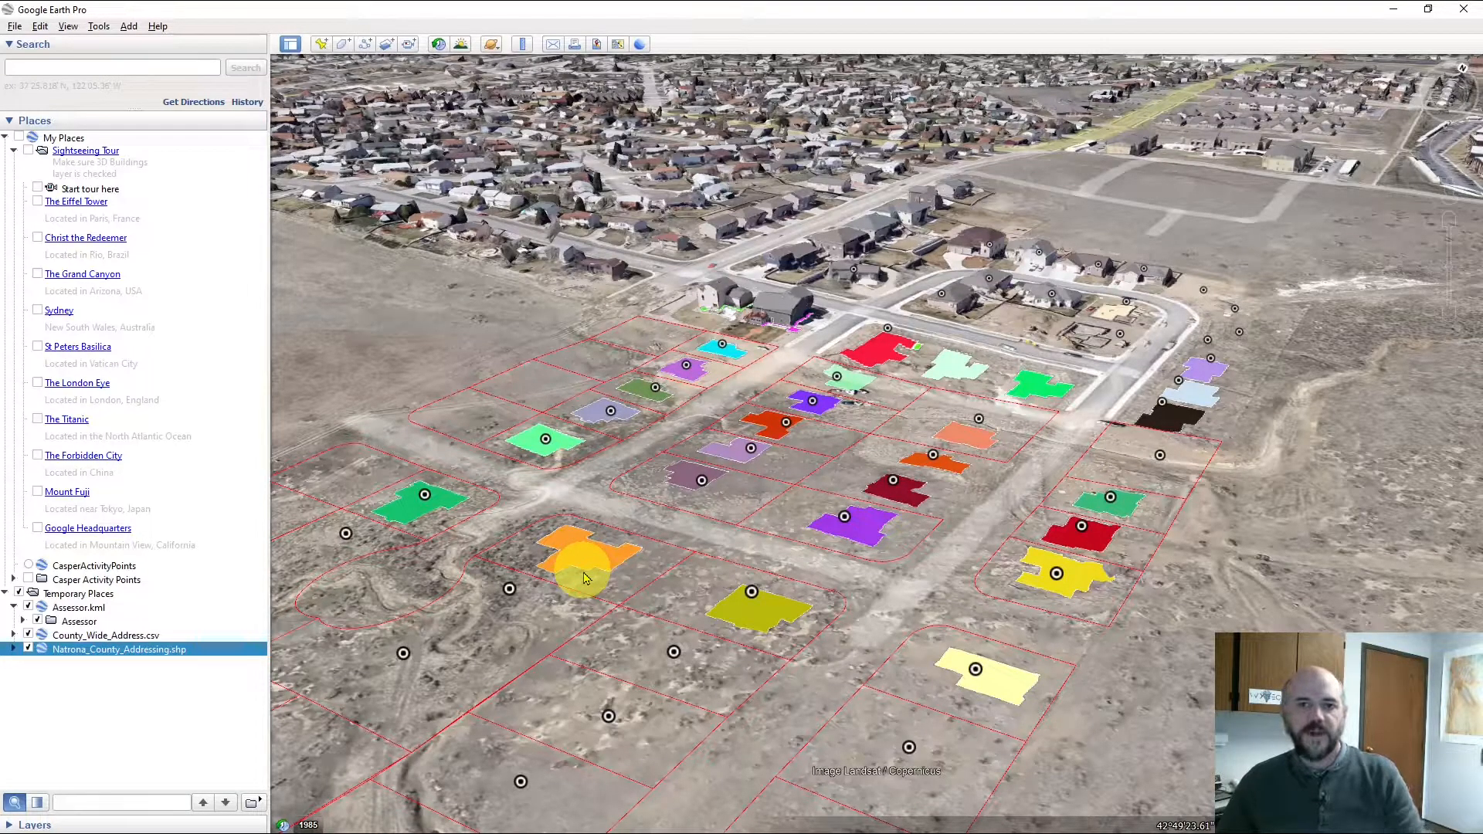
Bring up the context menu for the shapefile layer
{"action": "right_click", "coordinate": [126, 653]}
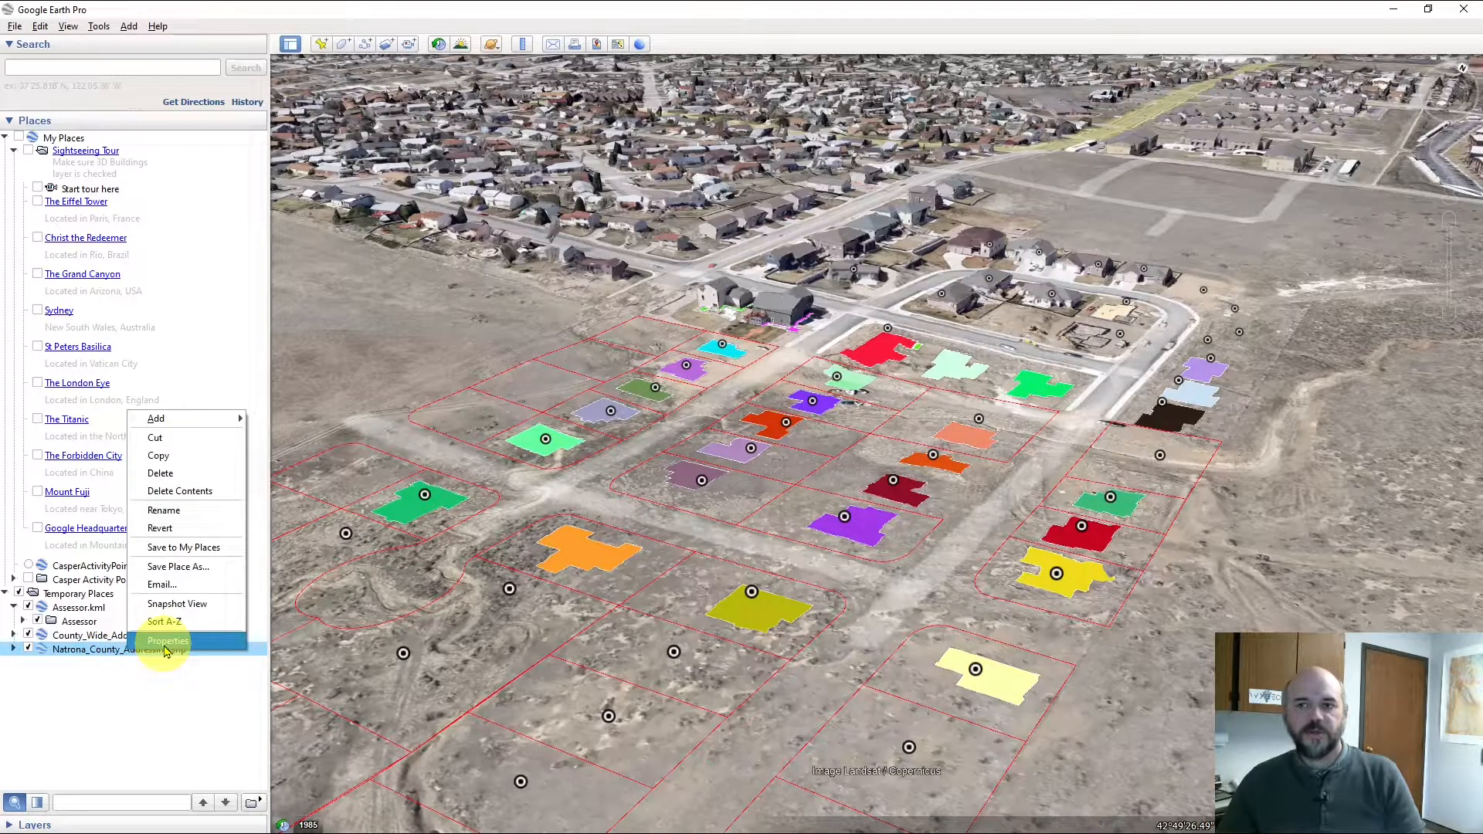
{"action": "left_click", "coordinate": [99, 653]}
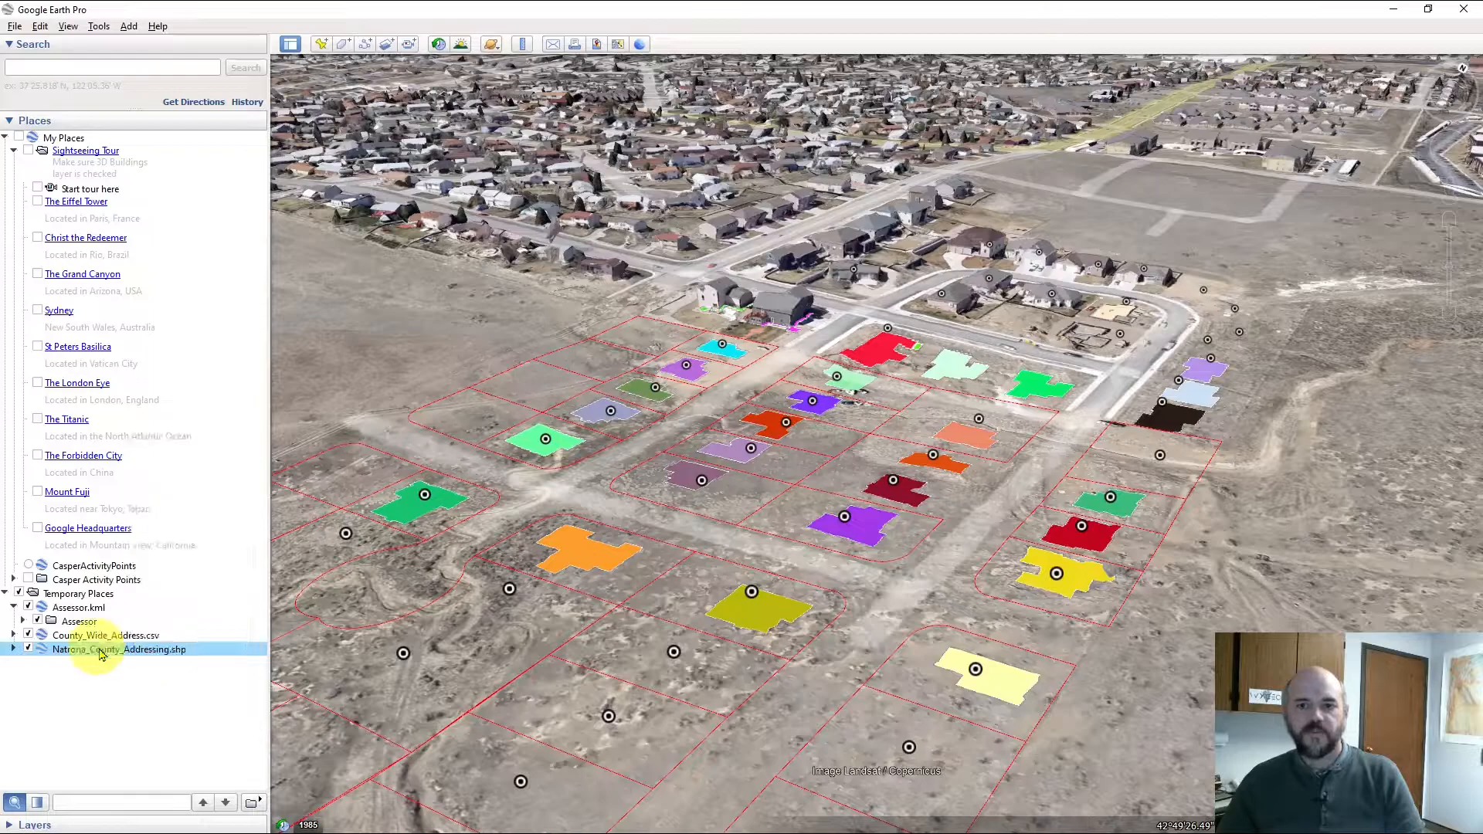
{"action": "right_click", "coordinate": [131, 655]}
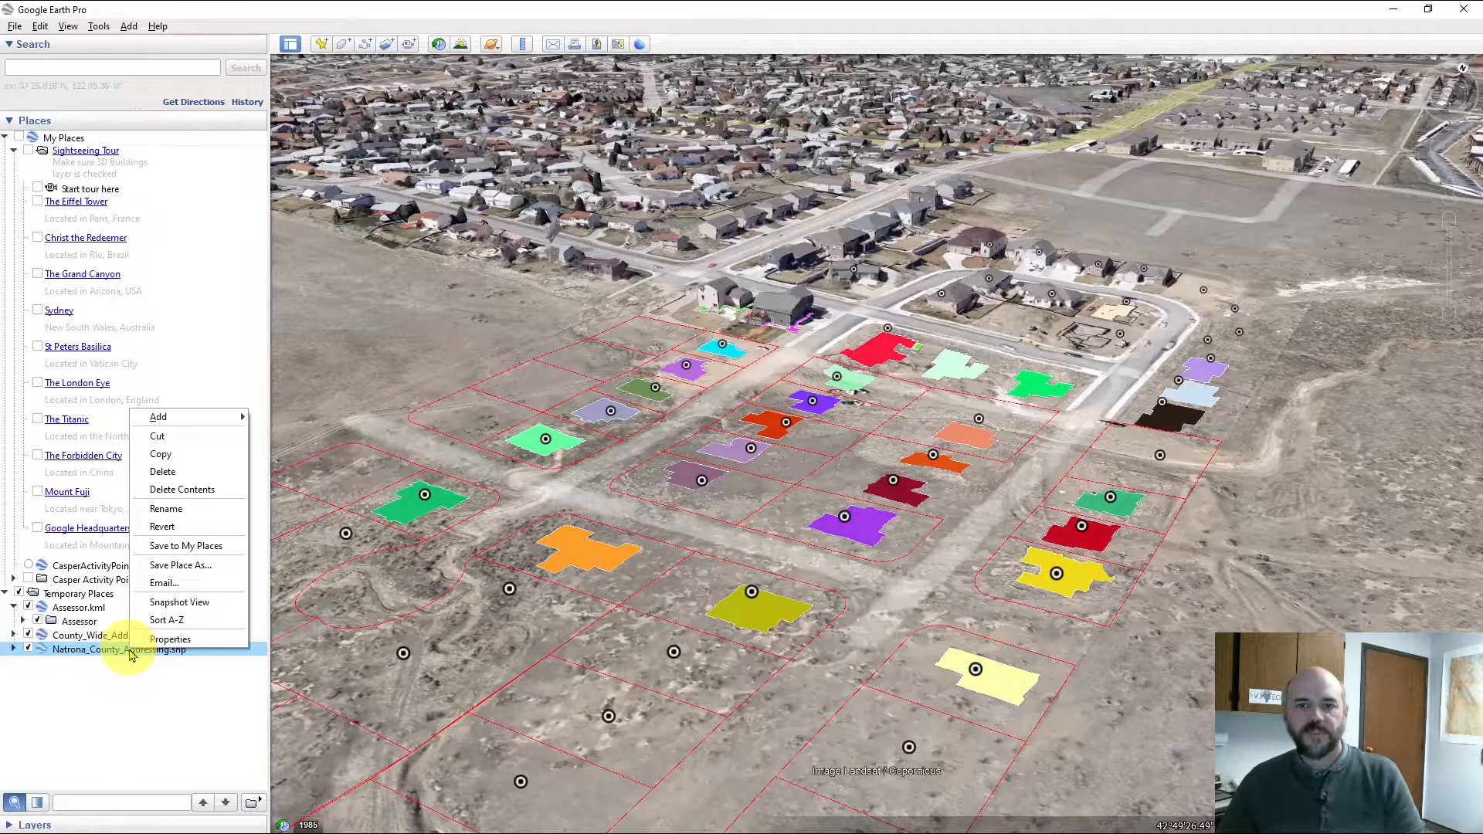
In the layer's Altitude properties, choose Relative to ground and enter 8 m
{"action": "left_click", "coordinate": [172, 639]}
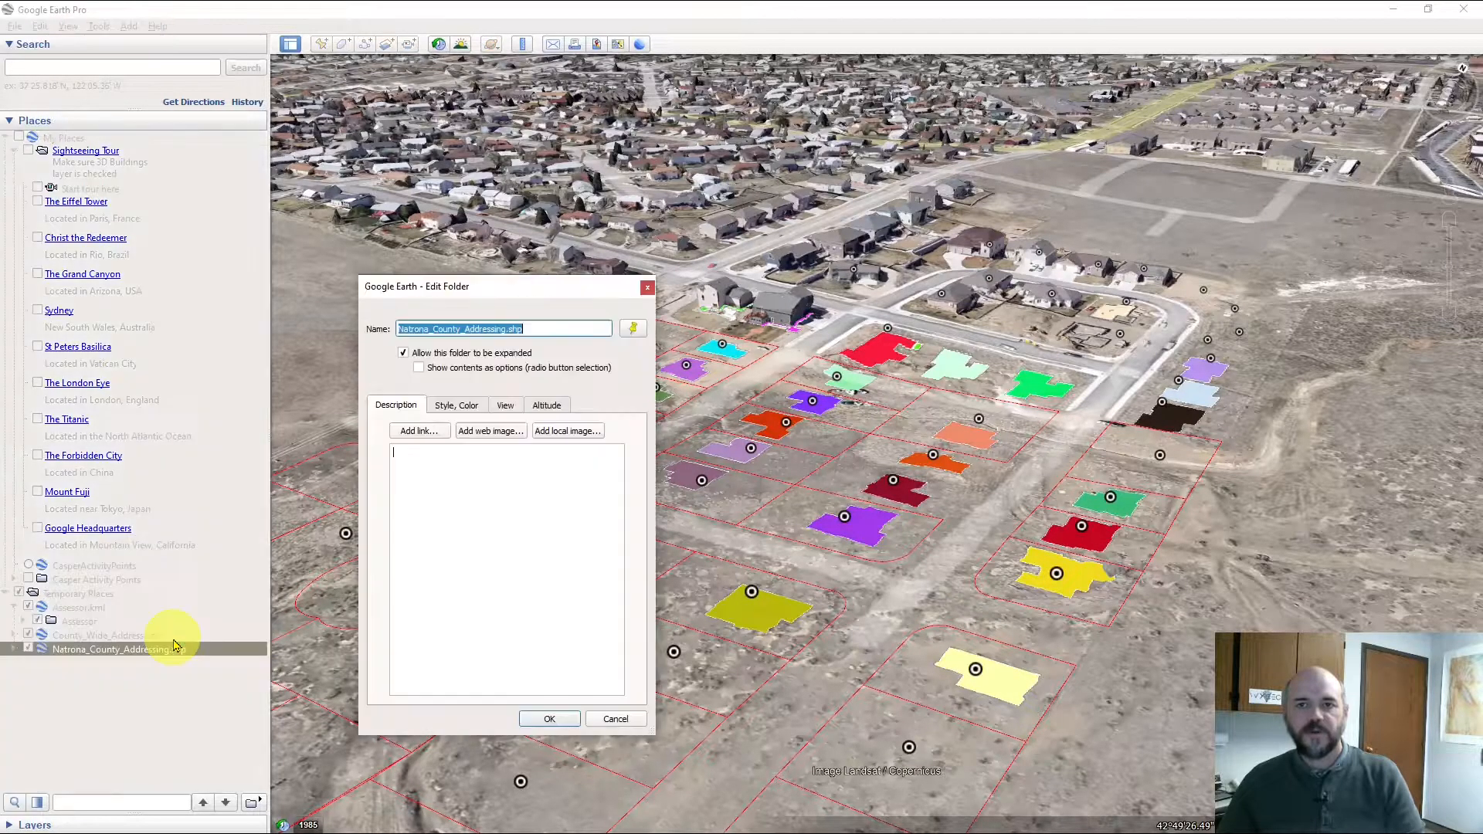
{"action": "left_click", "coordinate": [551, 407]}
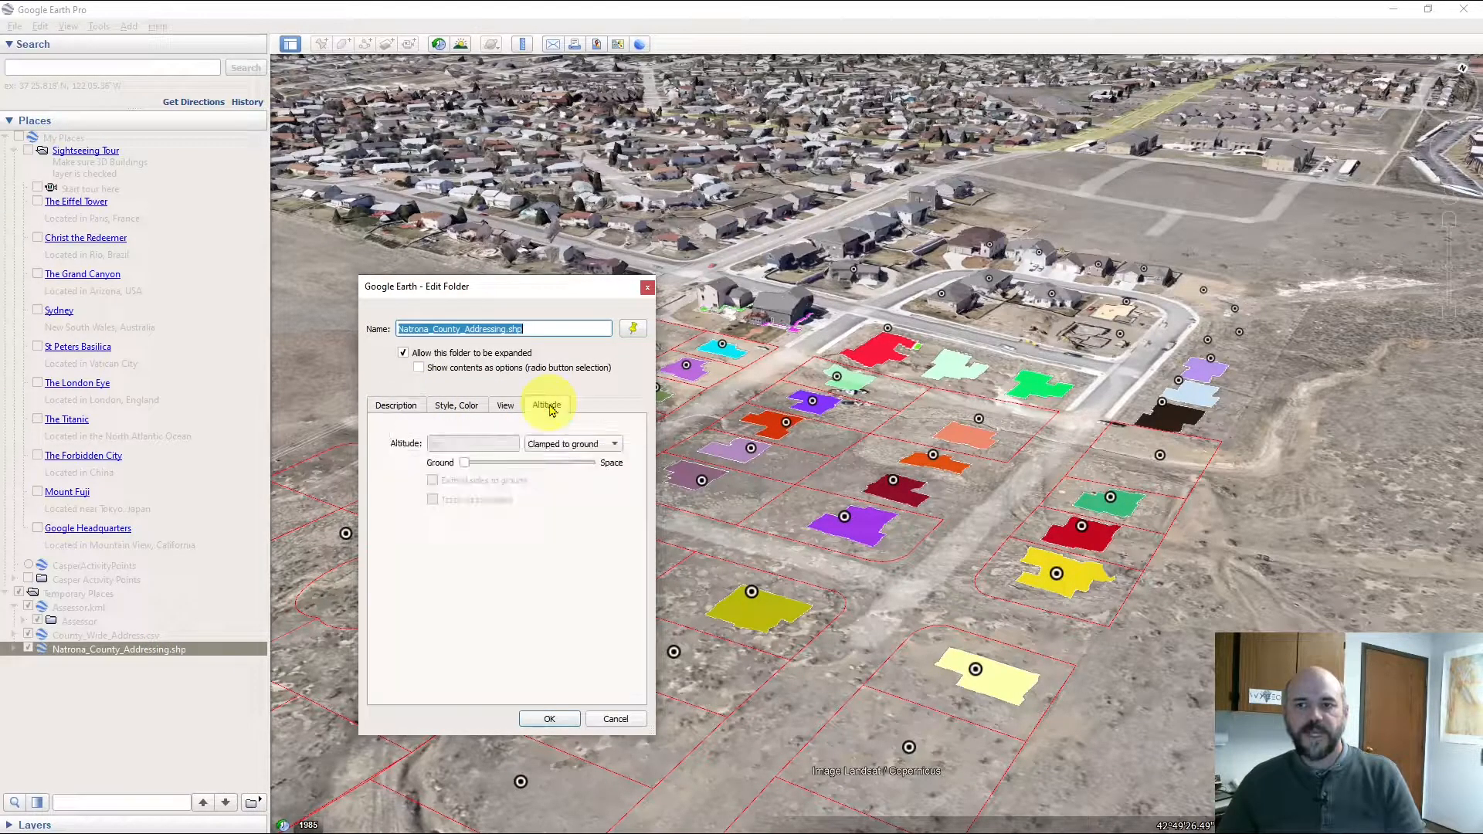
{"action": "left_click", "coordinate": [615, 448]}
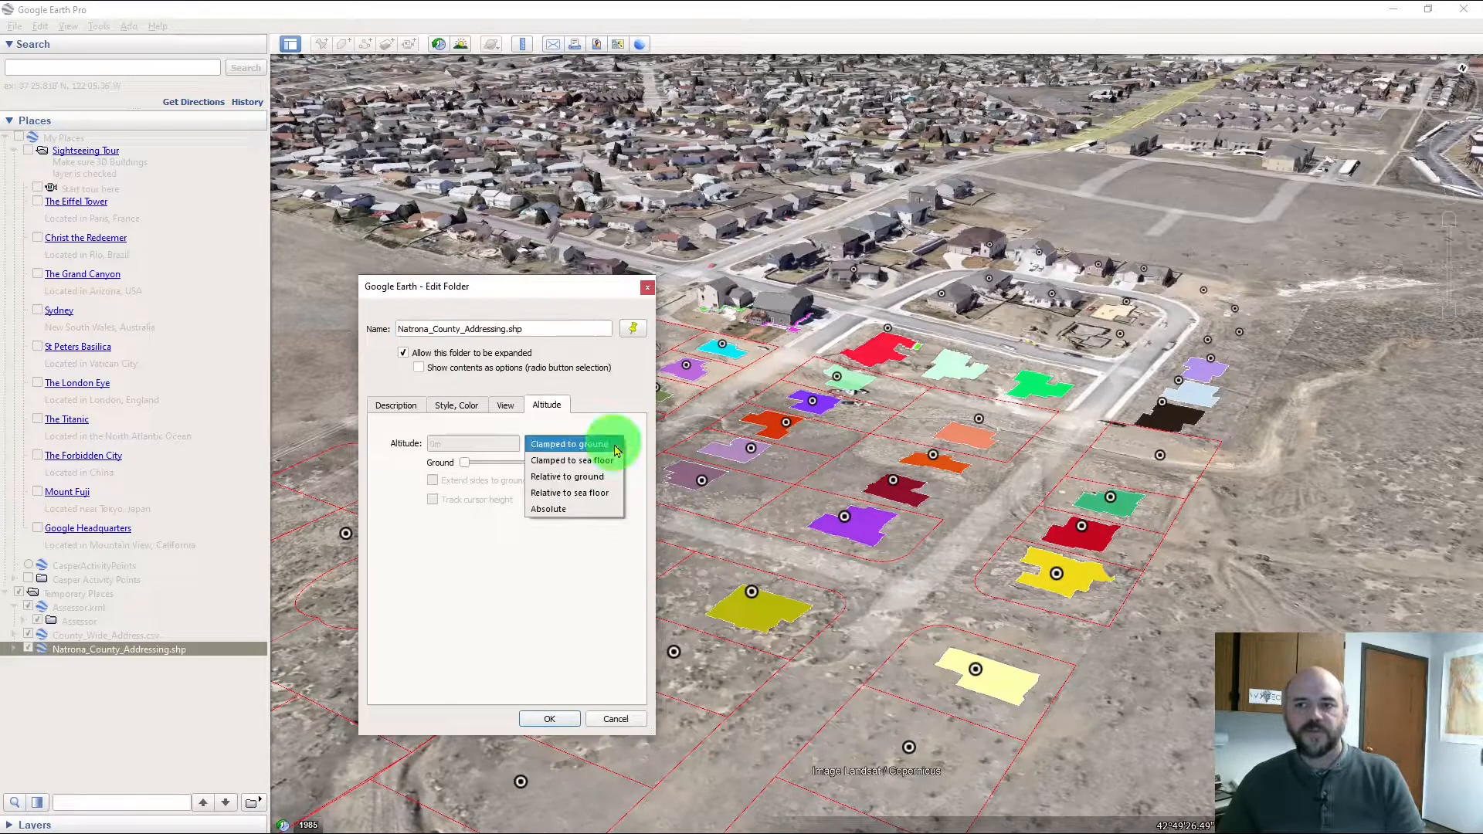
{"action": "left_click", "coordinate": [609, 480]}
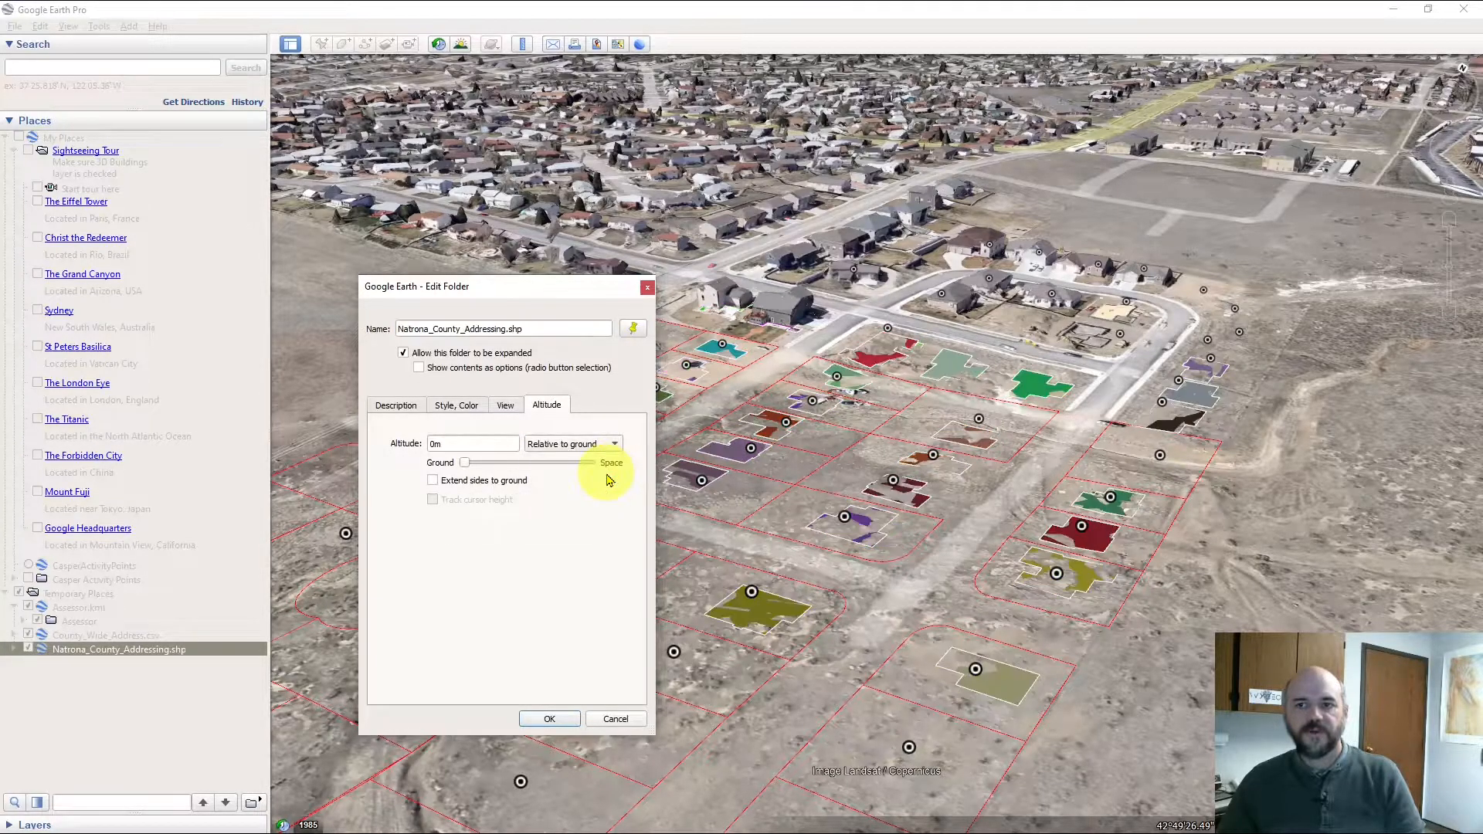
{"action": "double_click", "coordinate": [434, 445]}
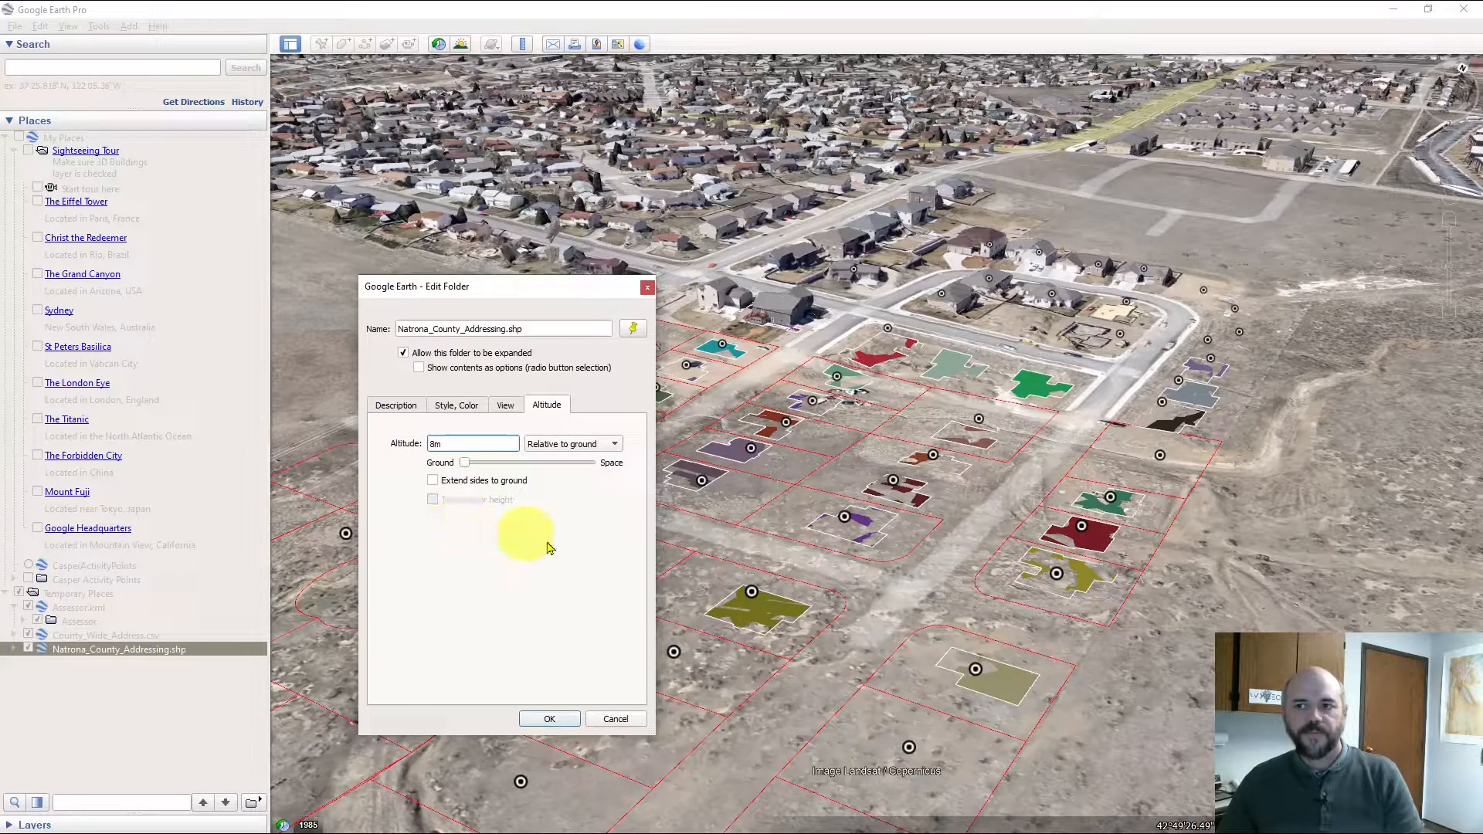
Extend the footprint sides to the ground, check the 3D buildings and confirm with OK
{"action": "left_click_drag", "start_coordinate": [724, 551], "coordinate": [903, 556]}
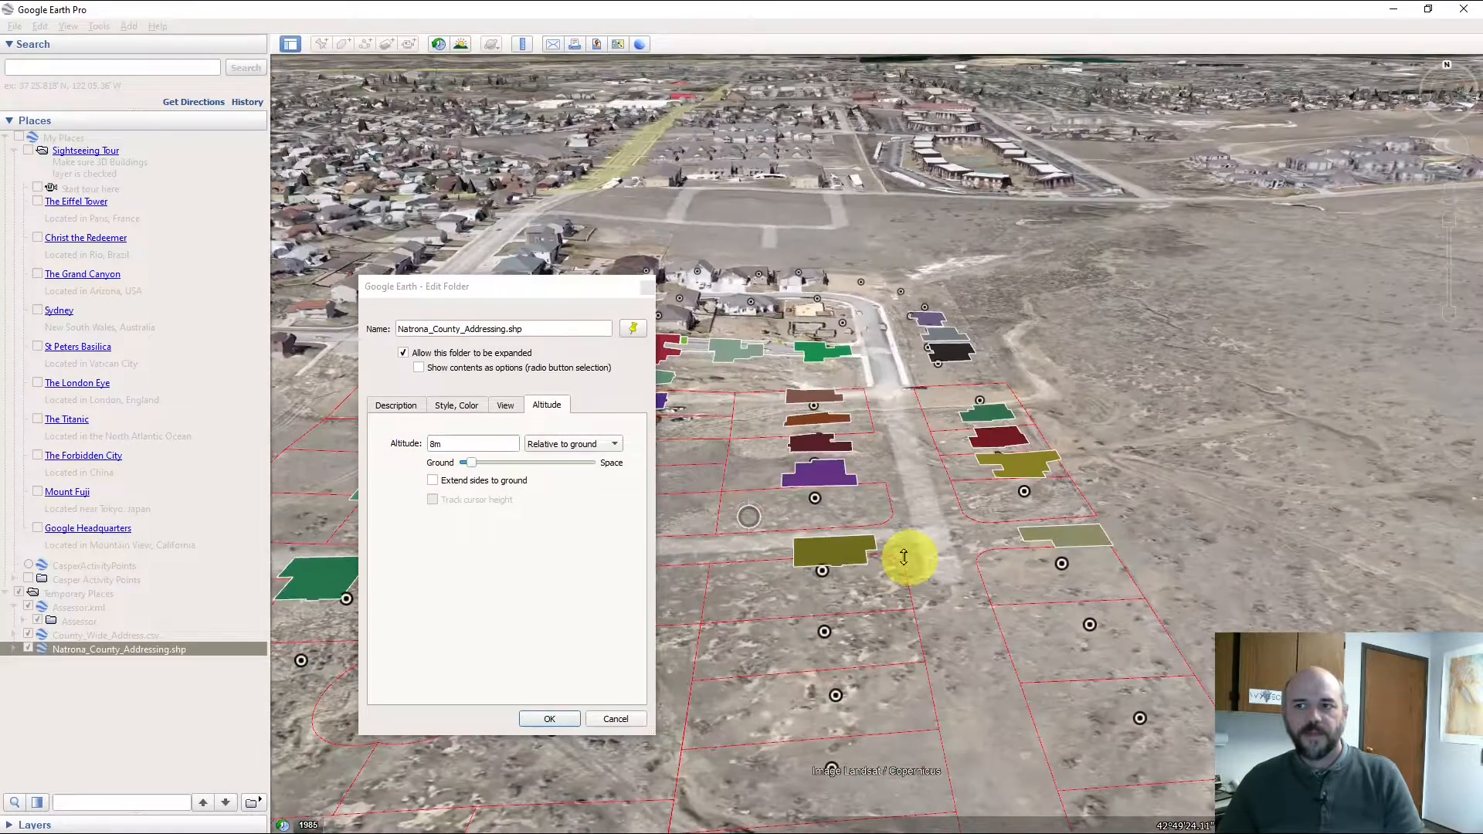
{"action": "left_click_drag", "start_coordinate": [827, 464], "coordinate": [837, 612]}
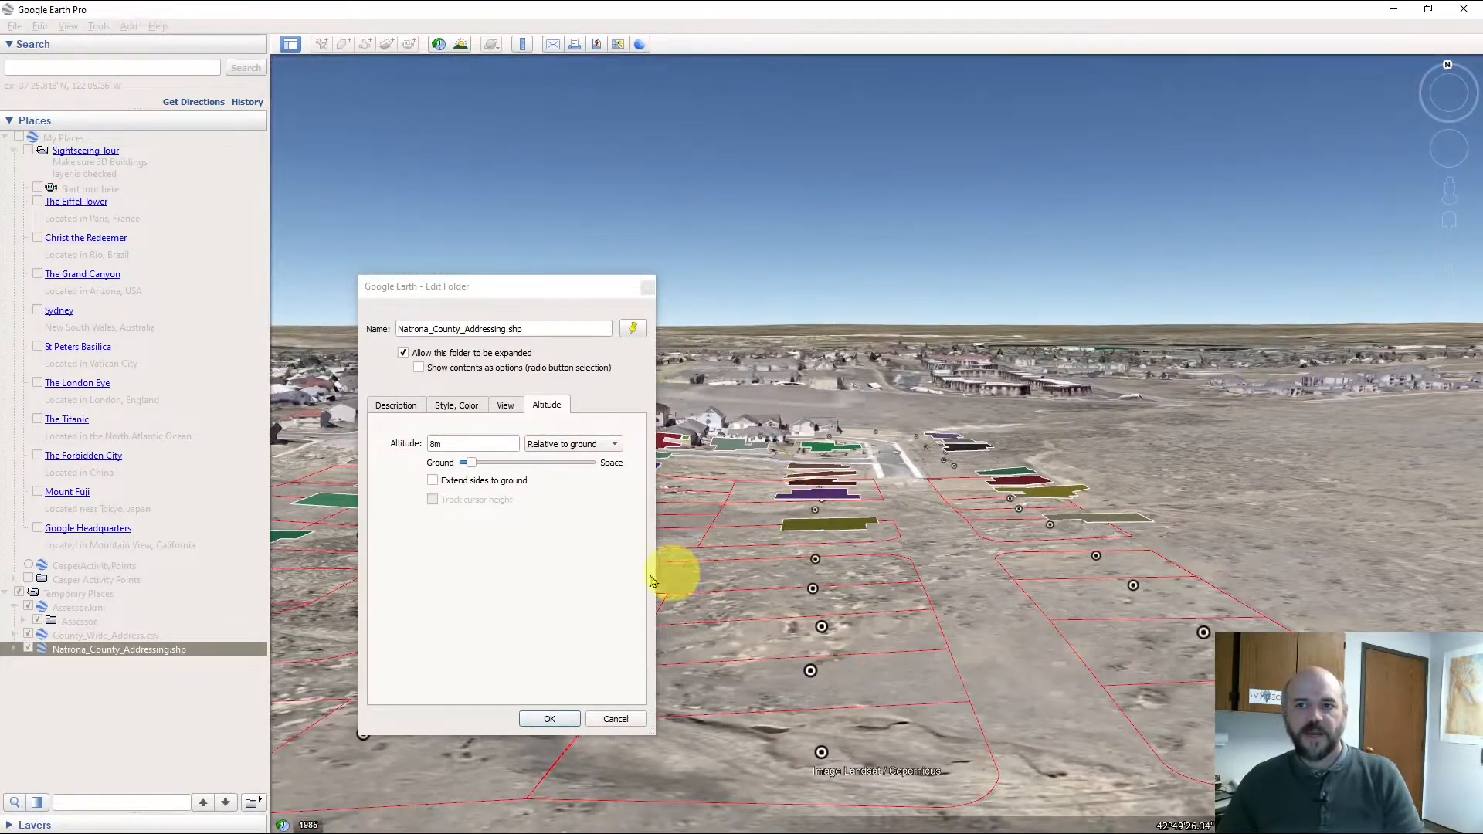
{"action": "left_click", "coordinate": [432, 481]}
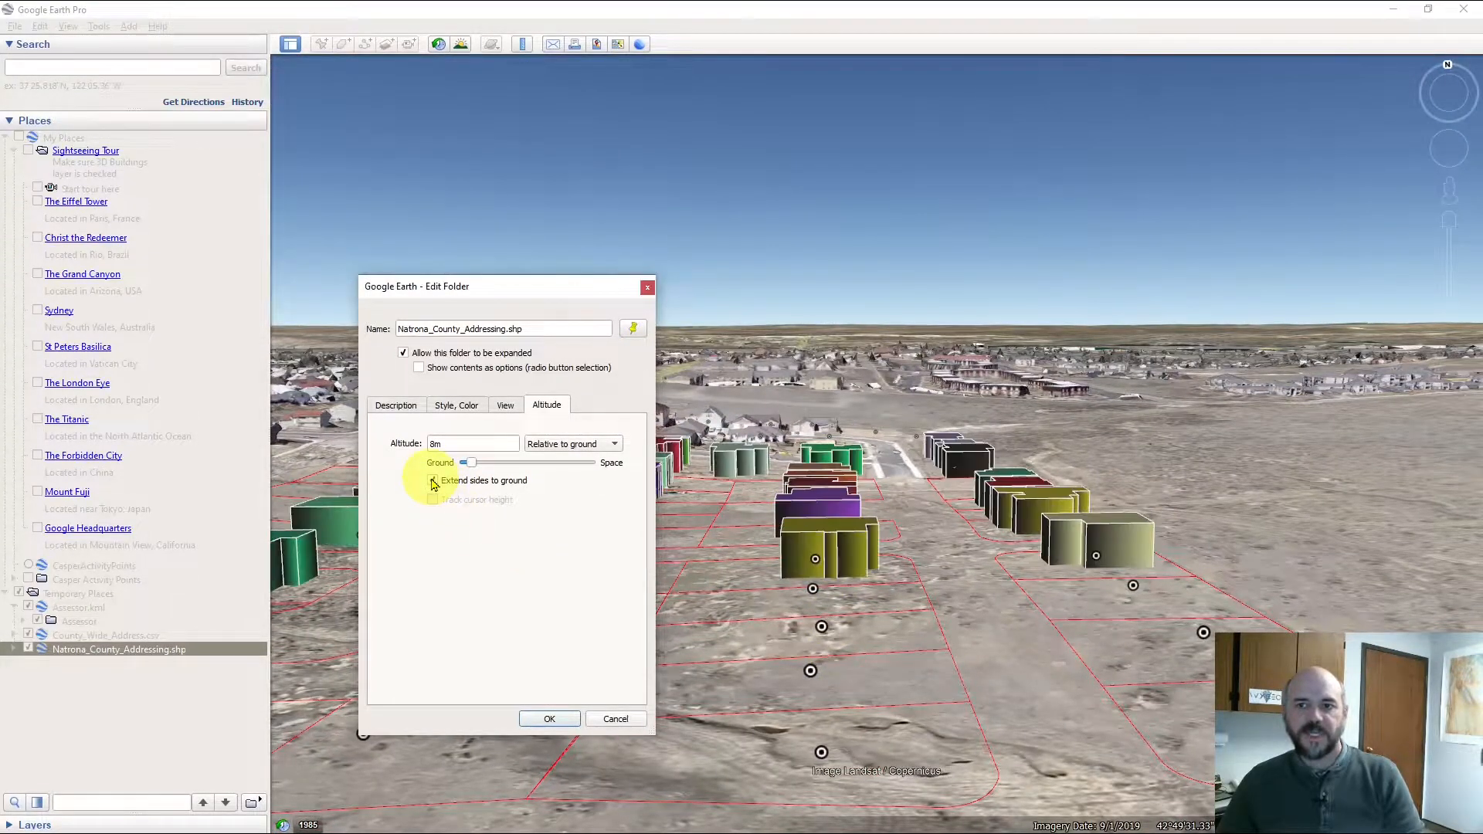
{"action": "left_click_drag", "start_coordinate": [983, 589], "coordinate": [783, 507]}
{"action": "left_click_drag", "start_coordinate": [959, 497], "coordinate": [926, 505]}
{"action": "left_click_drag", "start_coordinate": [969, 461], "coordinate": [1055, 575]}
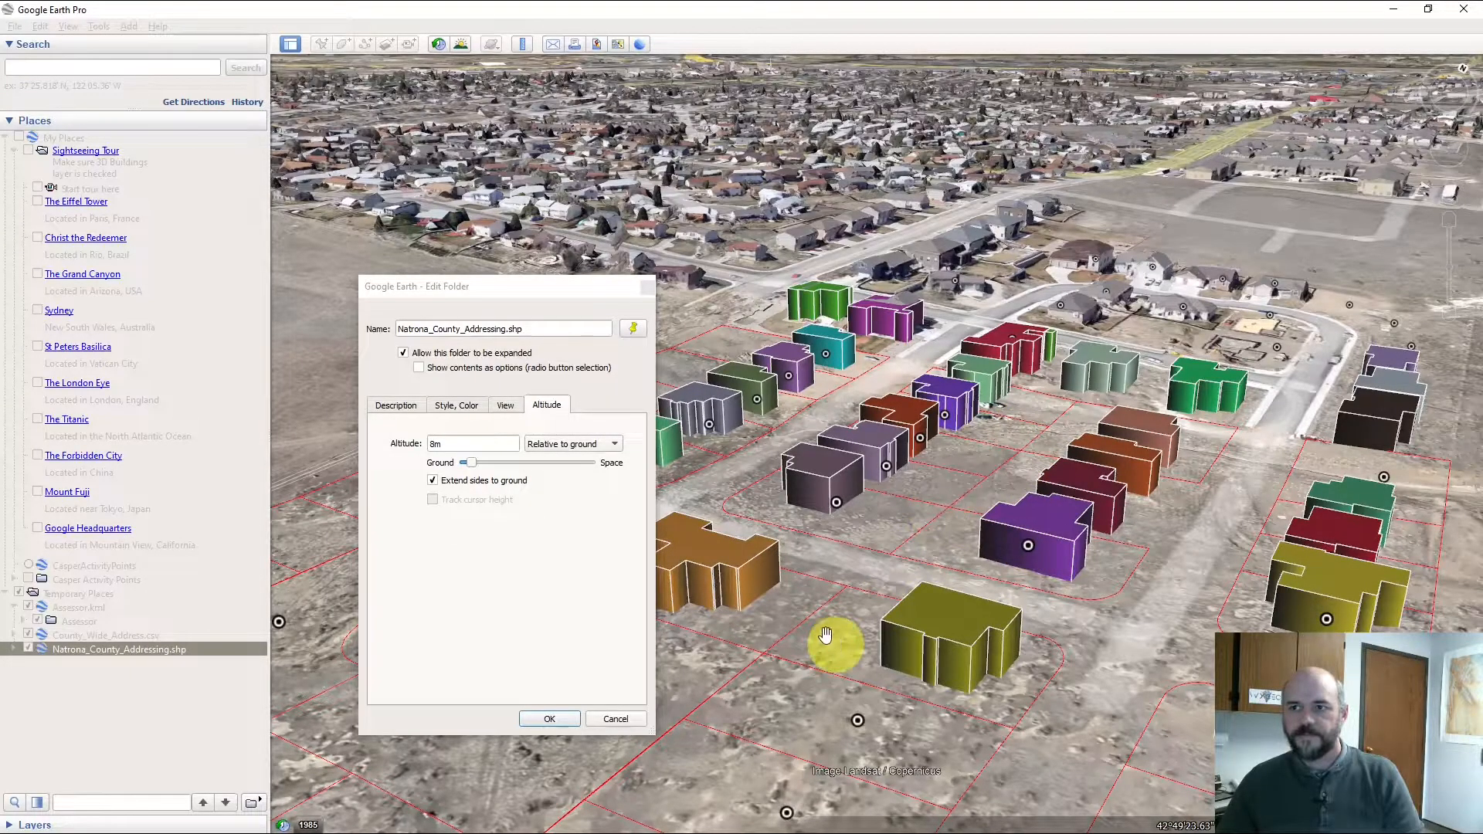
{"action": "scroll", "coordinate": [836, 646], "scroll_direction": "down", "scroll_amount": 2}
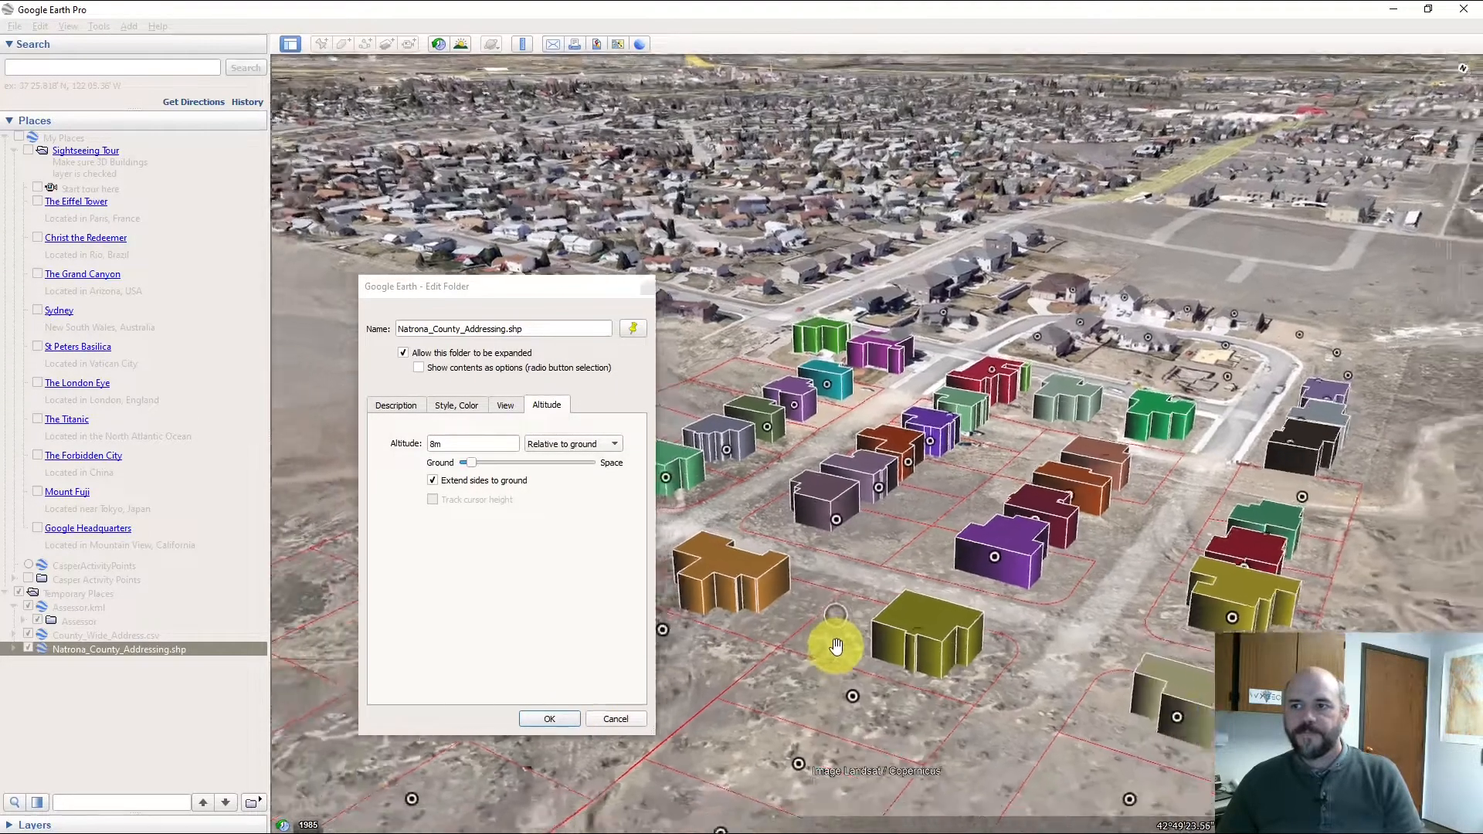
{"action": "left_click", "coordinate": [549, 718]}
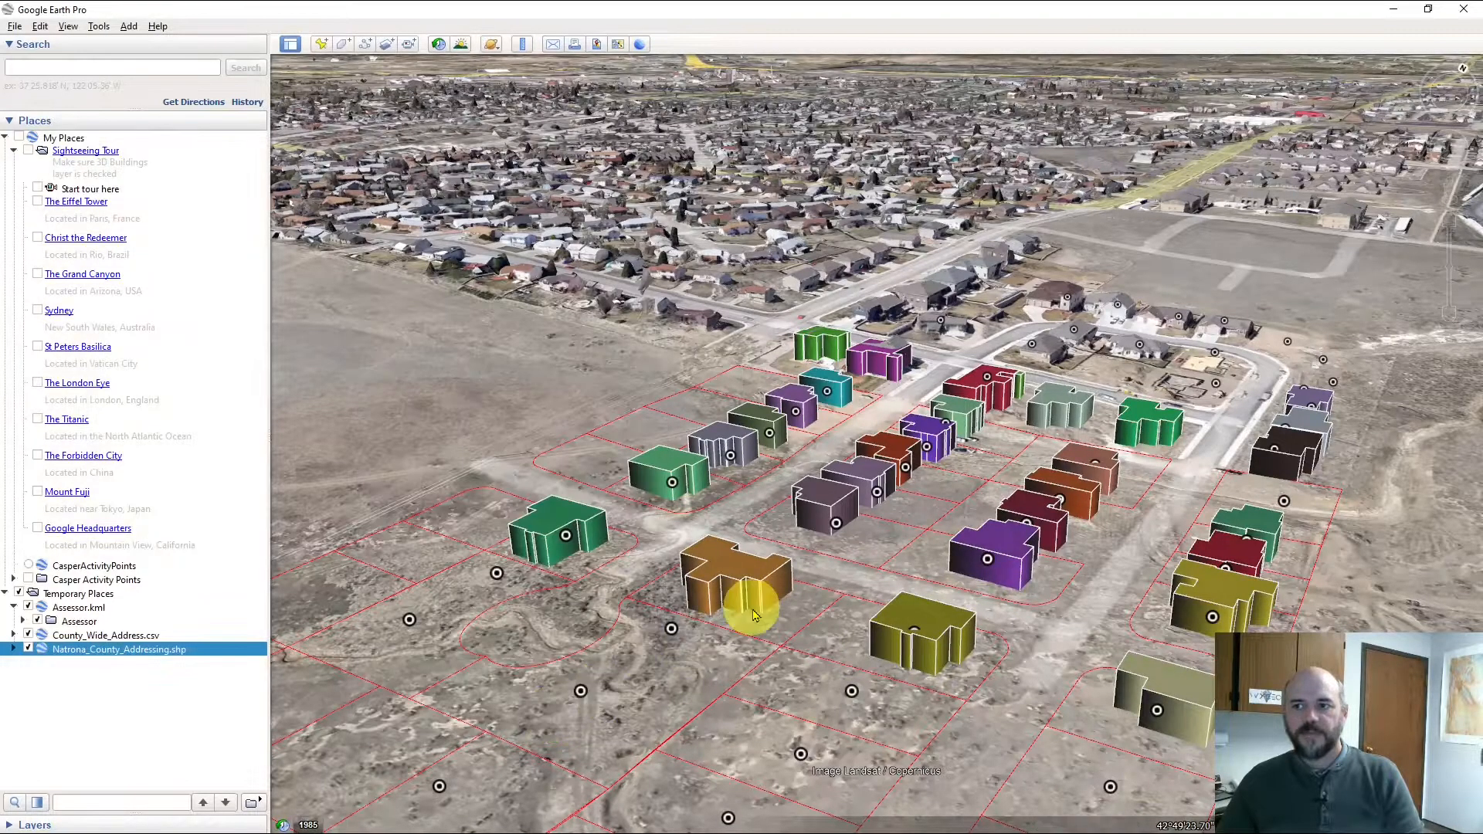
{"action": "left_click_drag", "start_coordinate": [666, 634], "coordinate": [729, 655]}
{"action": "left_click_drag", "start_coordinate": [993, 643], "coordinate": [777, 751]}
{"action": "left_click_drag", "start_coordinate": [853, 615], "coordinate": [873, 652]}
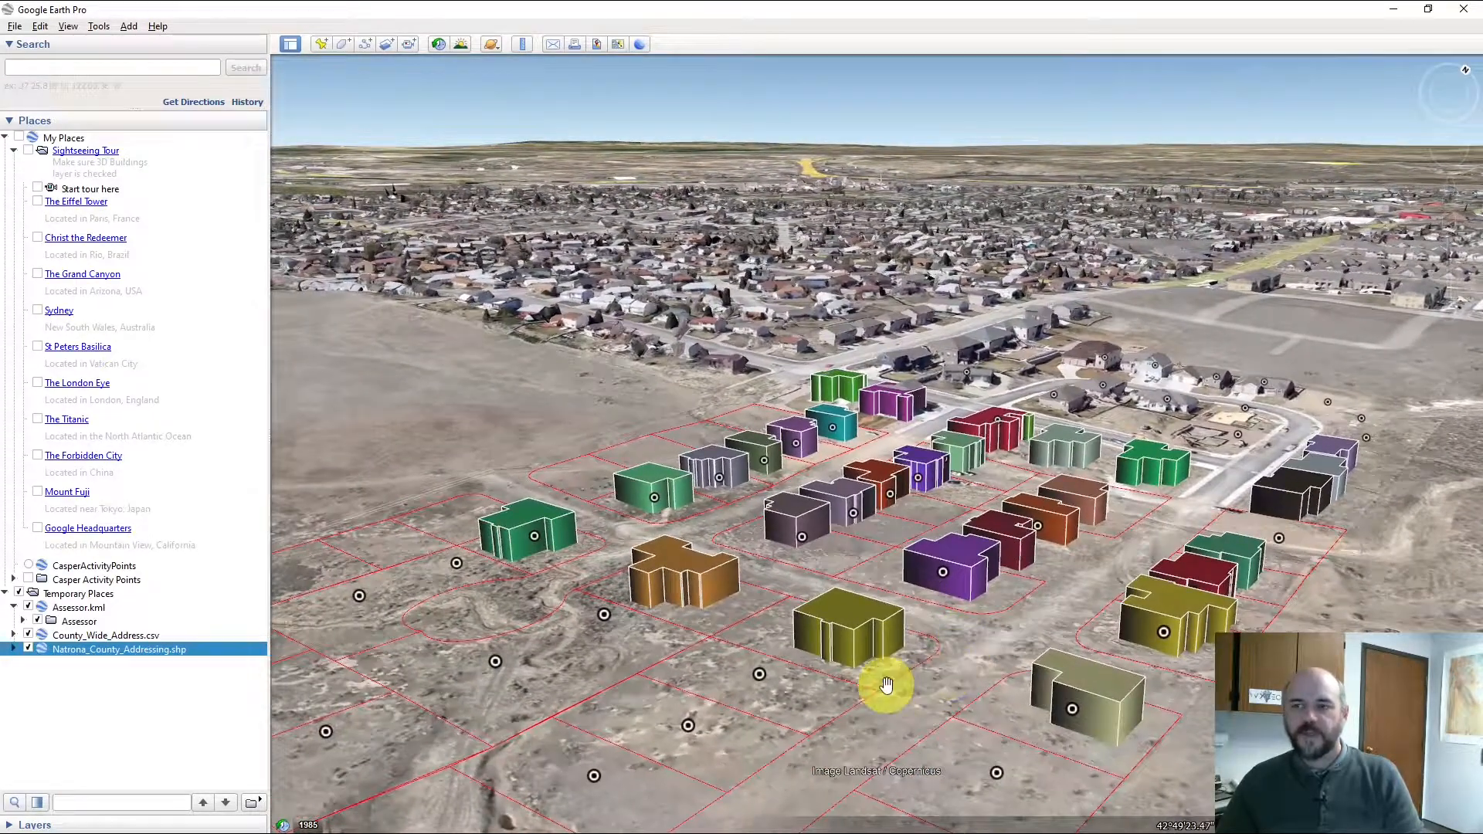
{"action": "mouse_move", "coordinate": [689, 725]}
{"action": "left_mouse_down"}
{"action": "mouse_move", "coordinate": [738, 698]}
{"action": "mouse_move", "coordinate": [679, 727]}
{"action": "left_mouse_up"}
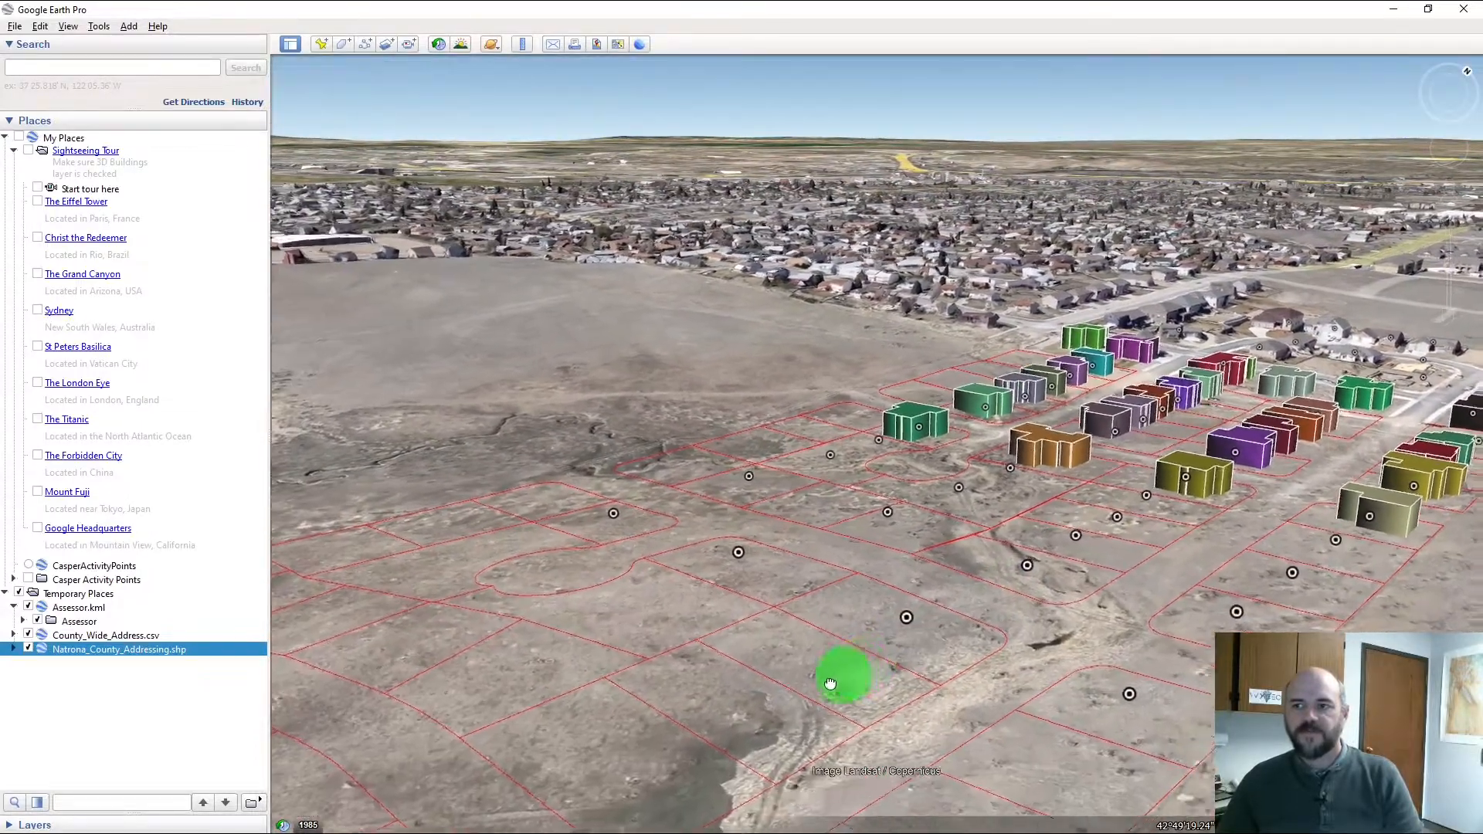
{"action": "left_click_drag", "start_coordinate": [830, 682], "coordinate": [634, 763]}
{"action": "mouse_move", "coordinate": [827, 704]}
{"action": "left_mouse_down"}
{"action": "mouse_move", "coordinate": [787, 691]}
{"action": "mouse_move", "coordinate": [854, 734]}
{"action": "mouse_move", "coordinate": [887, 728]}
{"action": "mouse_move", "coordinate": [882, 750]}
{"action": "mouse_move", "coordinate": [878, 708]}
{"action": "mouse_move", "coordinate": [834, 702]}
{"action": "left_mouse_up"}
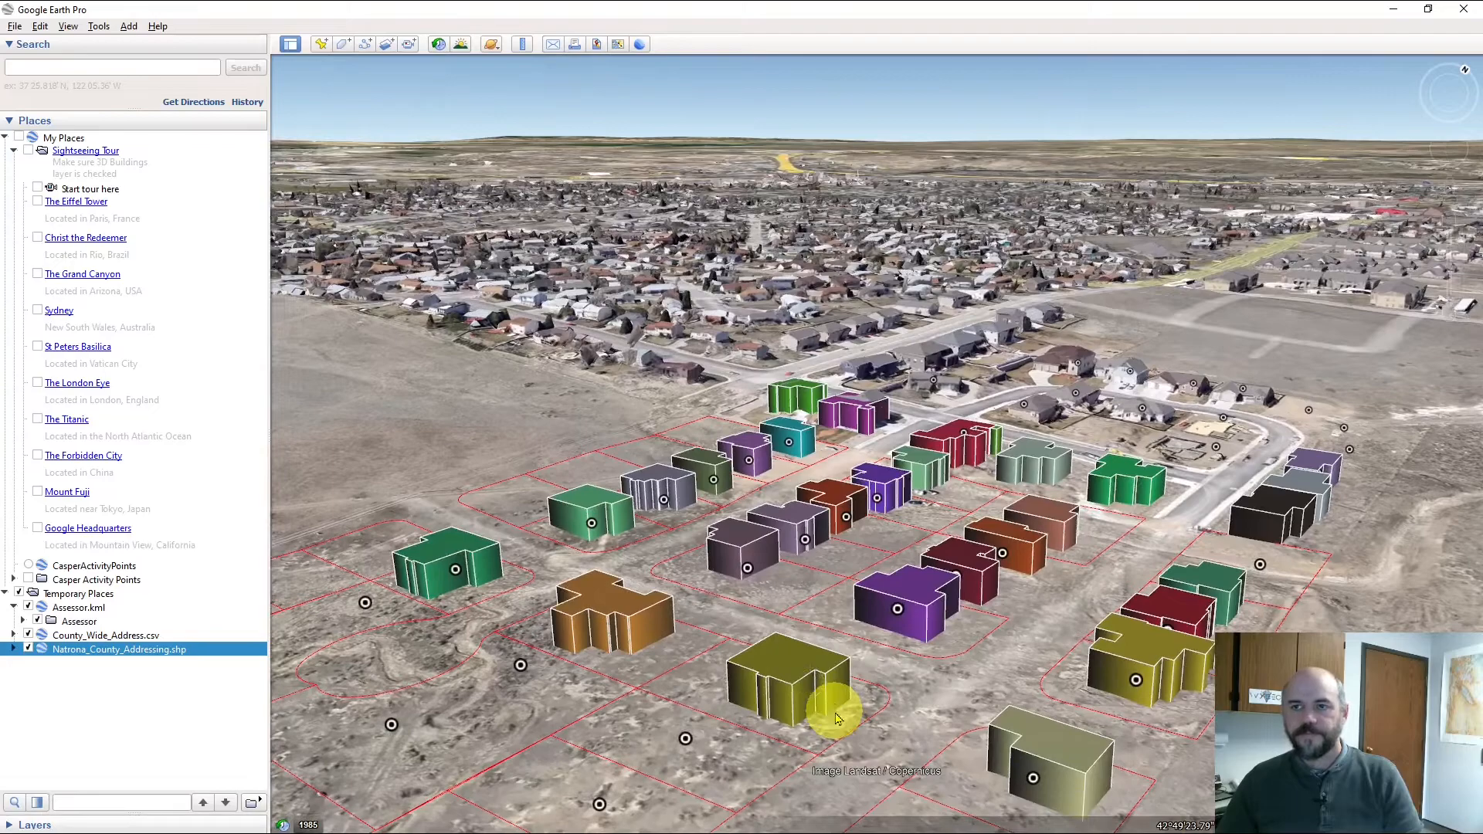